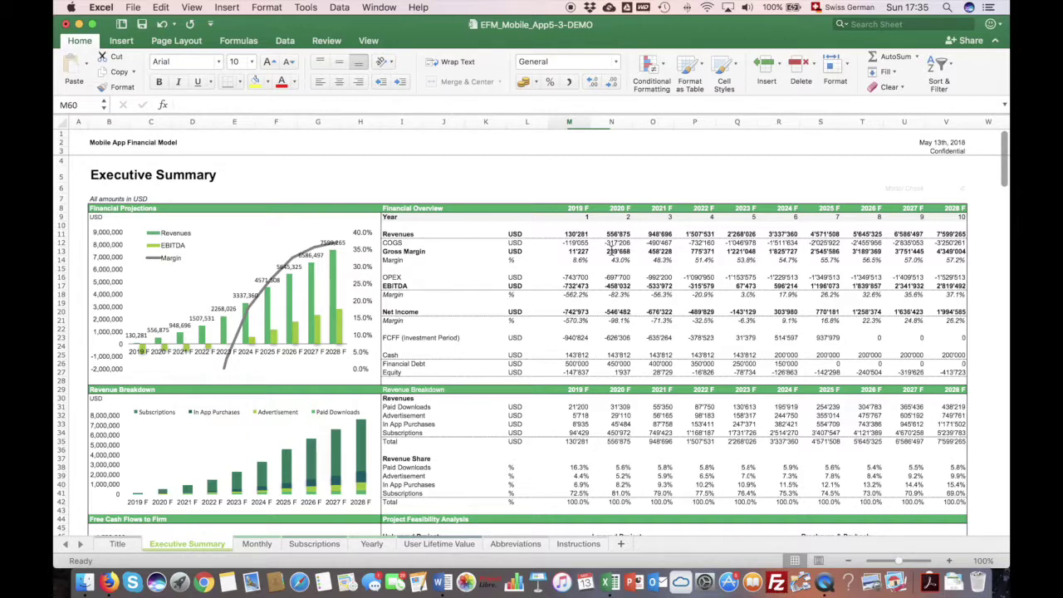
- Review the Executive Summary's financial overview, revenue breakdown, project feasibility analysis and funding sections
{"action": "scroll", "coordinate": [622, 257], "scroll_direction": "right", "scroll_amount": 1}
{"action": "scroll", "coordinate": [622, 264], "scroll_direction": "down", "scroll_amount": 9}
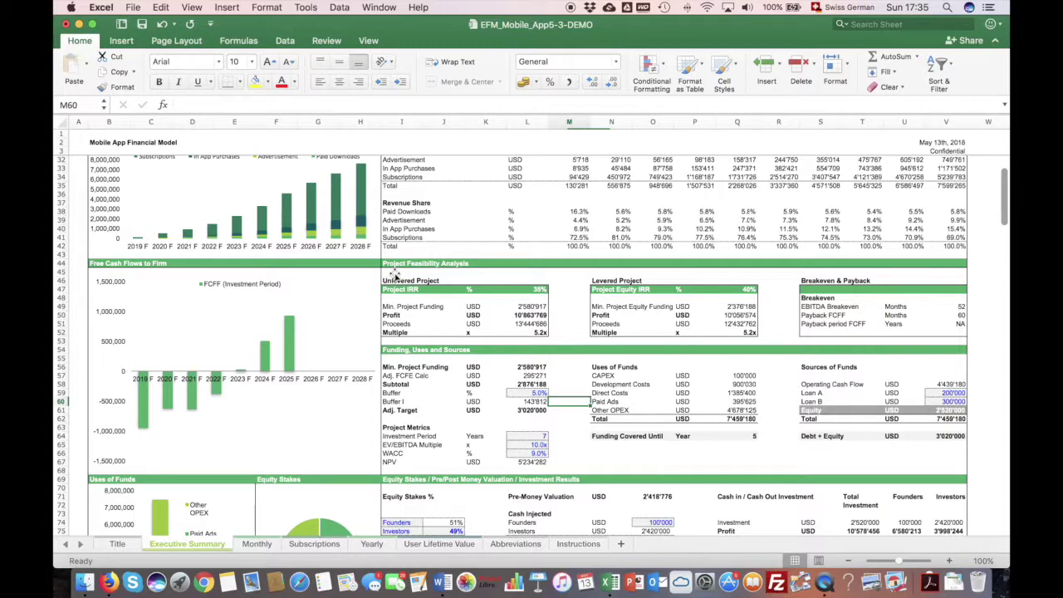
{"action": "scroll", "coordinate": [396, 275], "scroll_direction": "right", "scroll_amount": 1}
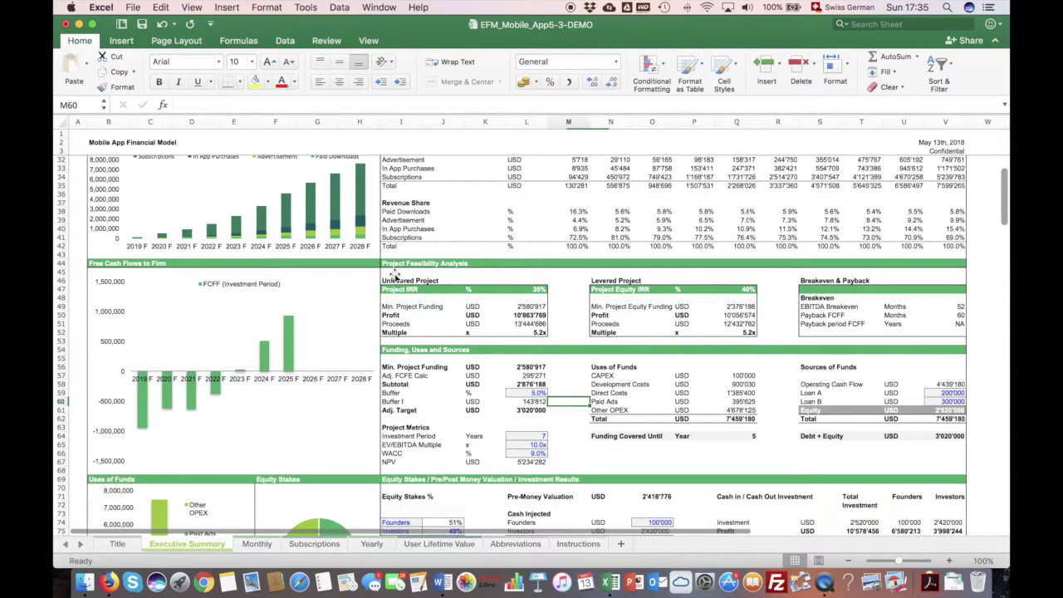
{"action": "scroll", "coordinate": [396, 275], "scroll_direction": "up", "scroll_amount": 10}
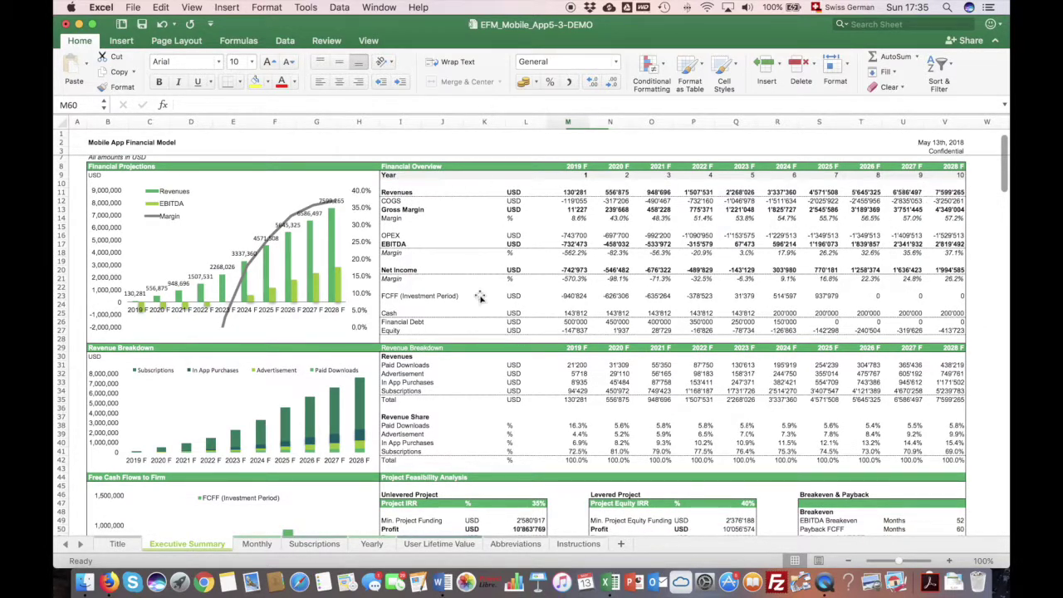
{"action": "scroll", "coordinate": [480, 297], "scroll_direction": "down", "scroll_amount": 5}
{"action": "scroll", "coordinate": [480, 297], "scroll_direction": "down", "scroll_amount": 4}
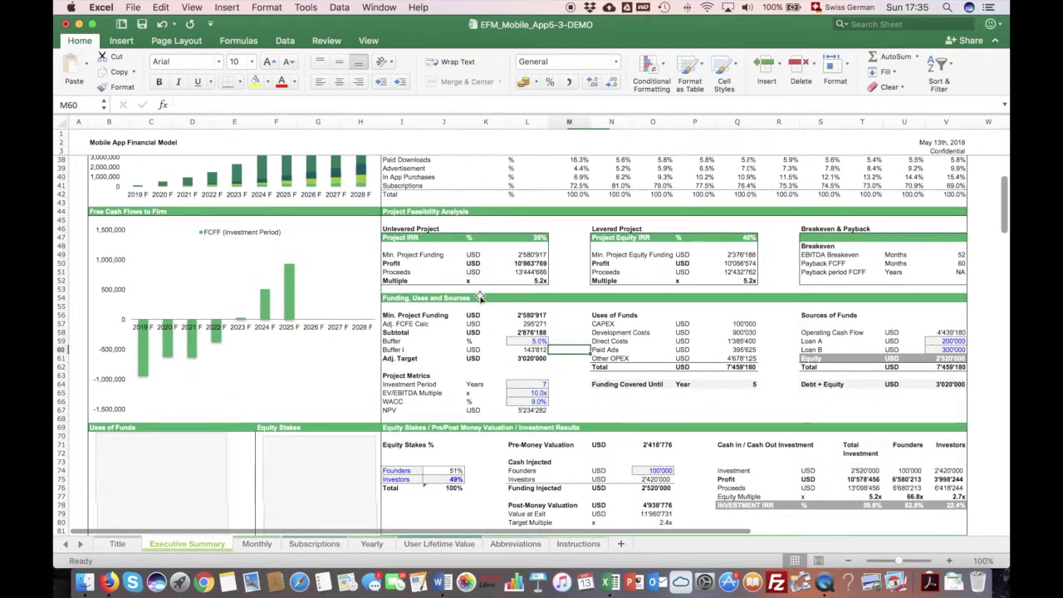
{"action": "scroll", "coordinate": [485, 290], "scroll_direction": "up", "scroll_amount": 10}
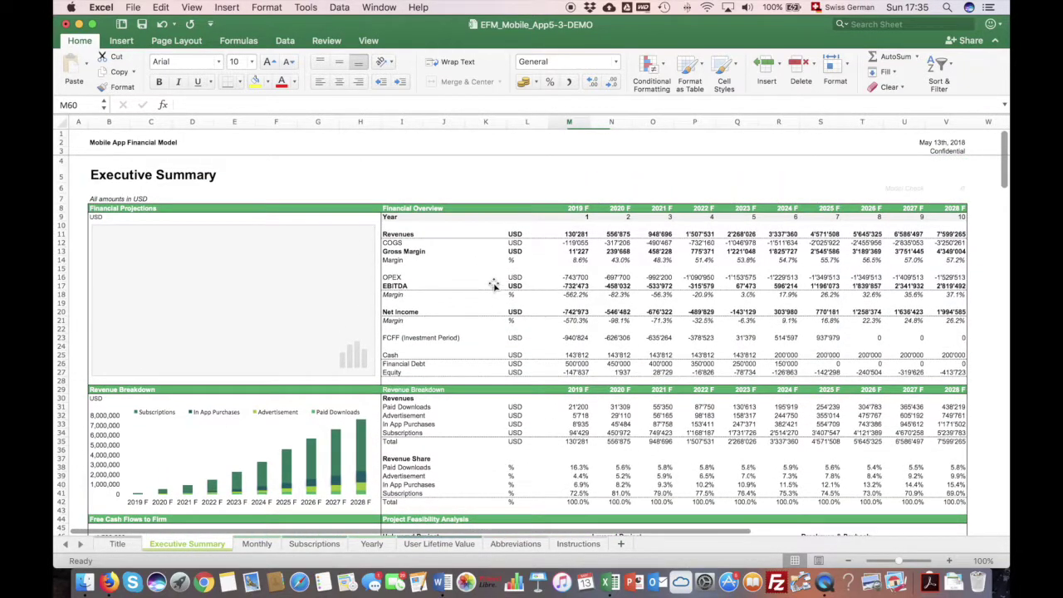
{"action": "scroll", "coordinate": [493, 285], "scroll_direction": "down", "scroll_amount": 2}
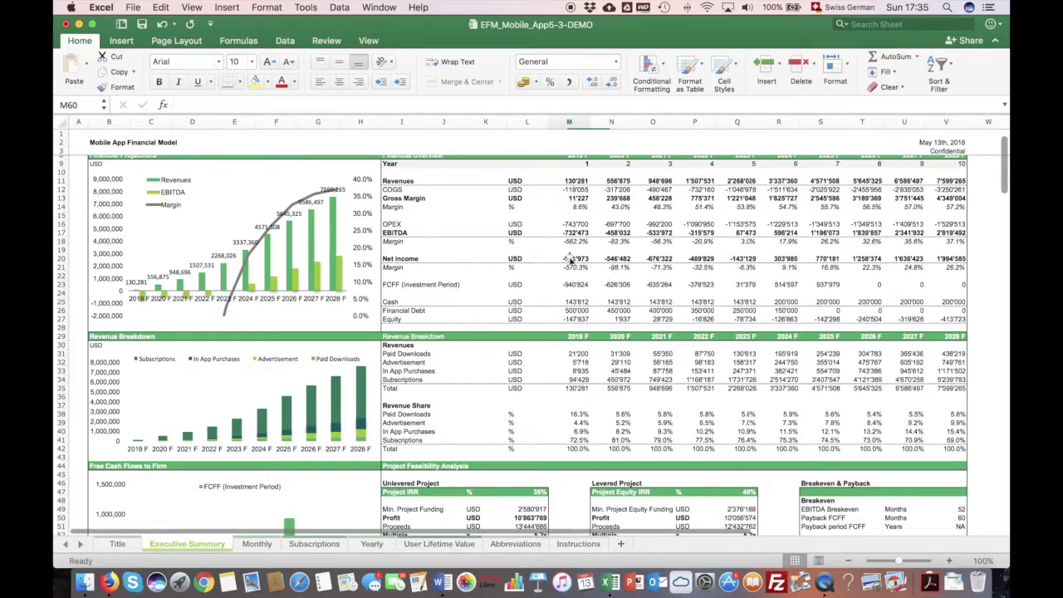
- Look through the rest of the Executive Summary, from equity stakes and IRR sensitivities to download drivers, costs and assumptions
{"action": "scroll", "coordinate": [547, 409], "scroll_direction": "down", "scroll_amount": 15}
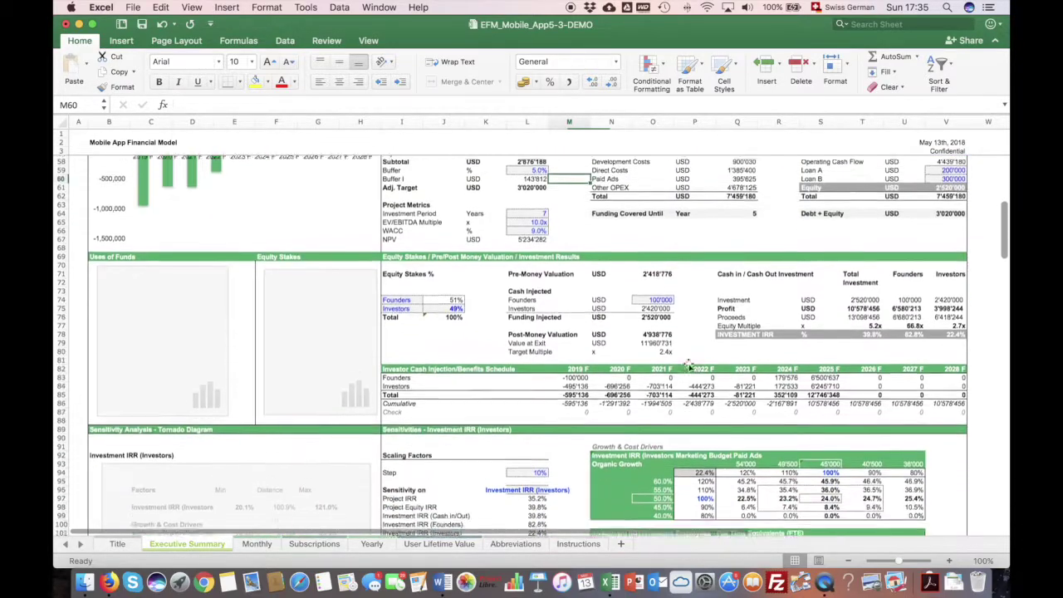
{"action": "scroll", "coordinate": [687, 365], "scroll_direction": "down", "scroll_amount": 20}
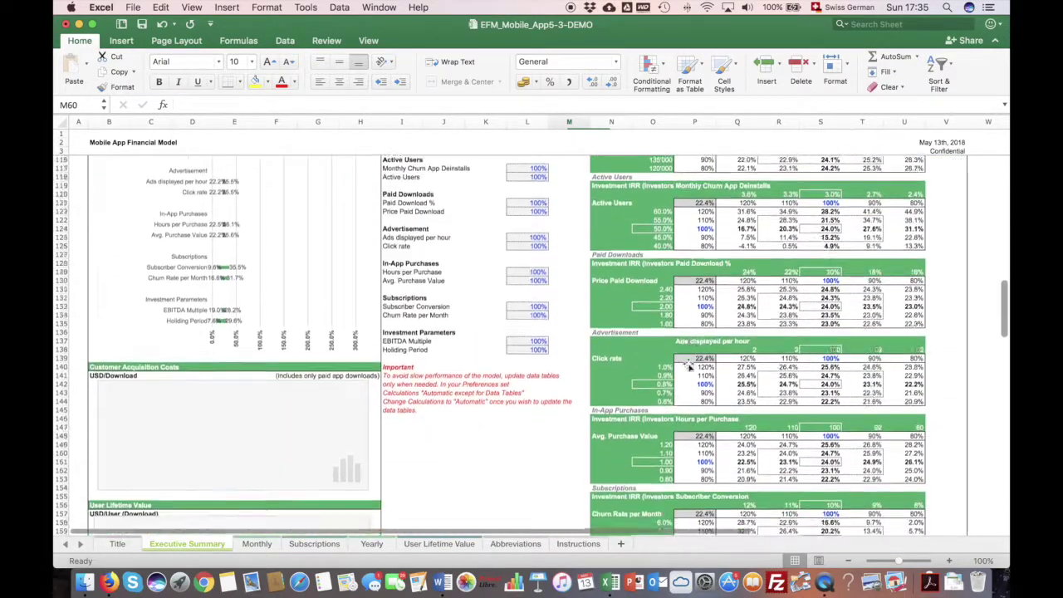
{"action": "scroll", "coordinate": [687, 365], "scroll_direction": "up", "scroll_amount": 20}
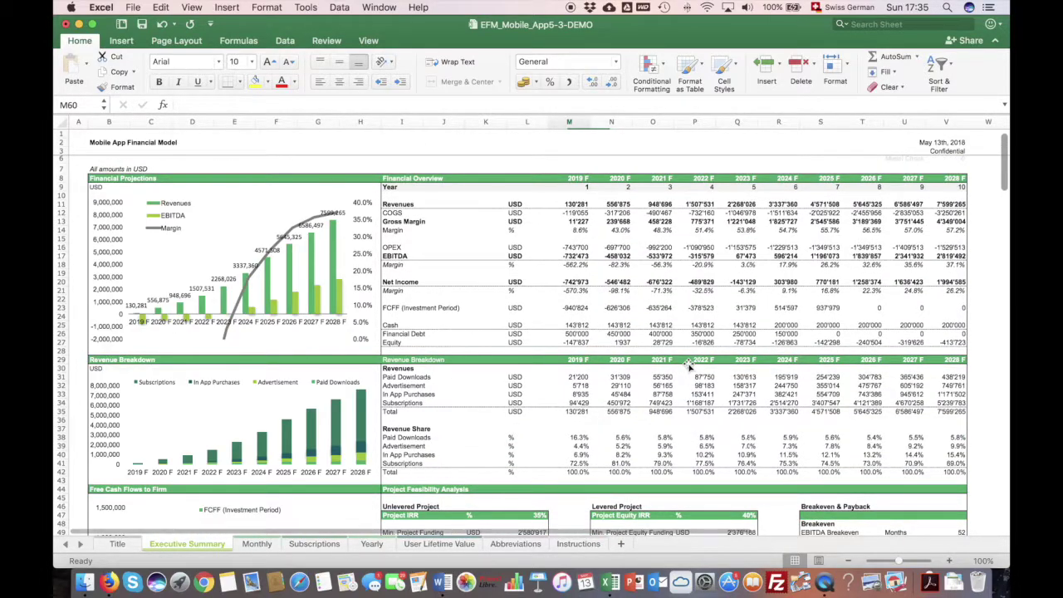
{"action": "scroll", "coordinate": [687, 366], "scroll_direction": "down", "scroll_amount": 20}
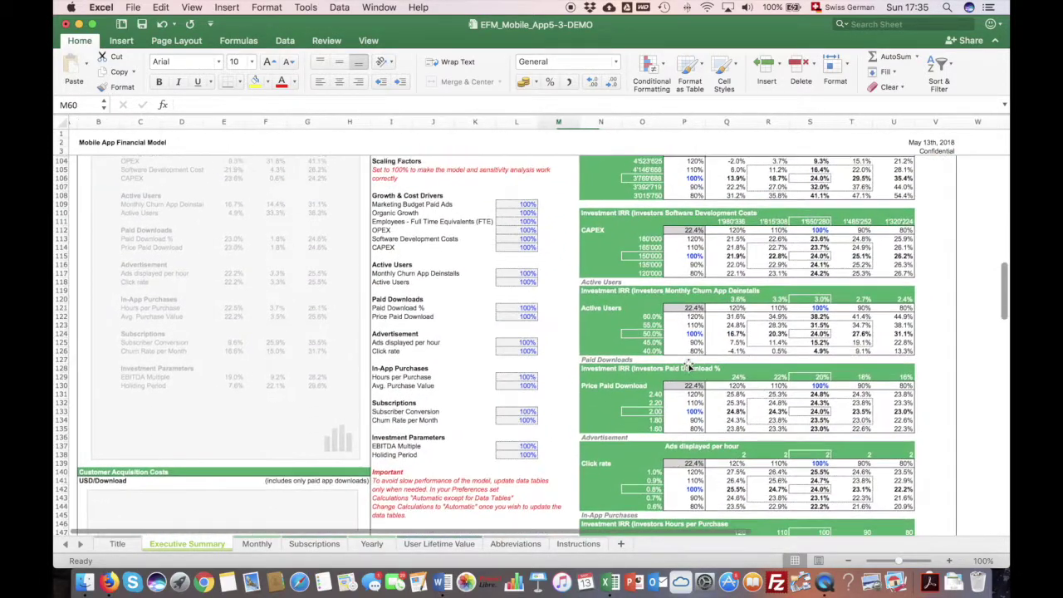
{"action": "scroll", "coordinate": [688, 366], "scroll_direction": "down", "scroll_amount": 14}
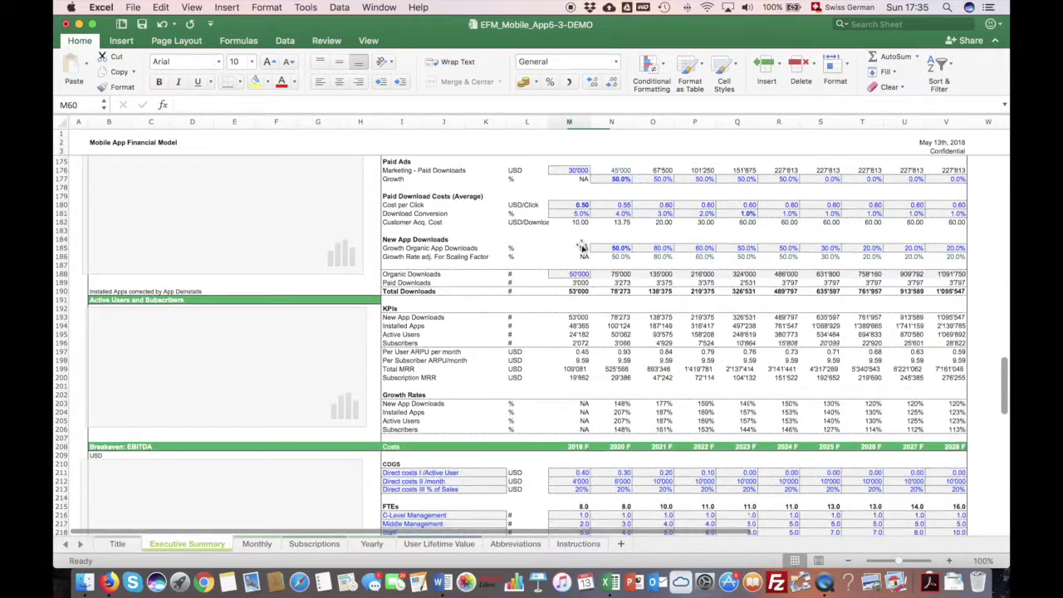
{"action": "scroll", "coordinate": [455, 462], "scroll_direction": "down", "scroll_amount": 10}
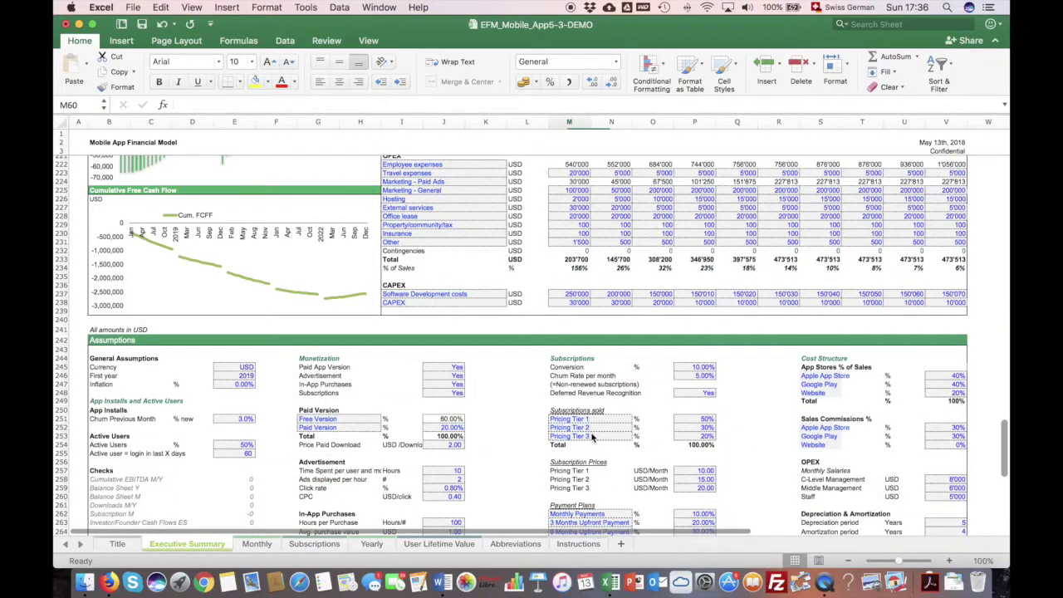
{"action": "scroll", "coordinate": [591, 437], "scroll_direction": "up", "scroll_amount": 6}
{"action": "scroll", "coordinate": [591, 438], "scroll_direction": "up", "scroll_amount": 8}
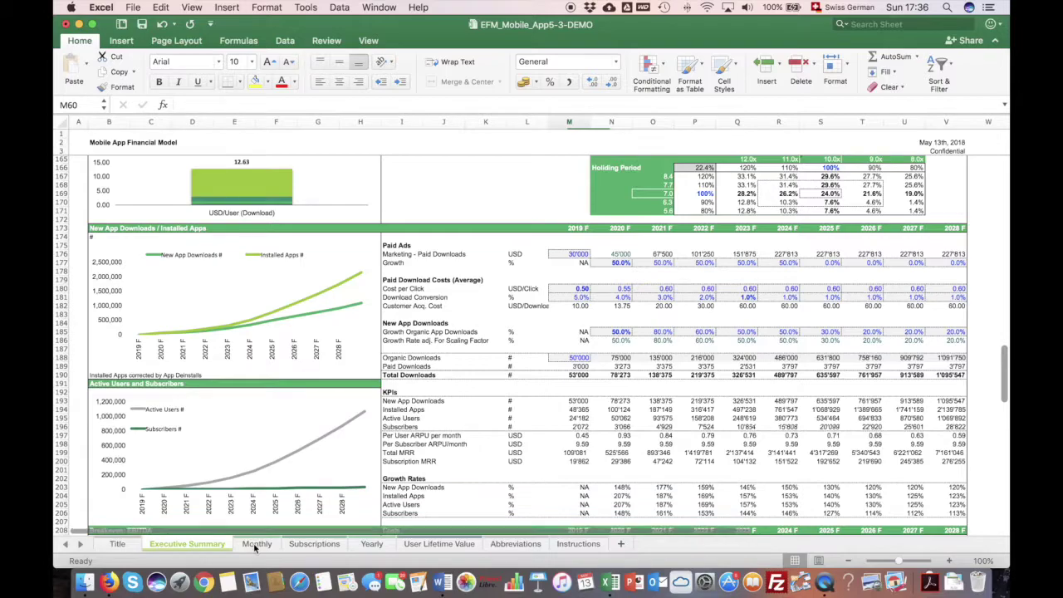
- Open the Monthly sheet and review its app downloads, installed apps, monetization and subscription sections
{"action": "left_click", "coordinate": [256, 544]}
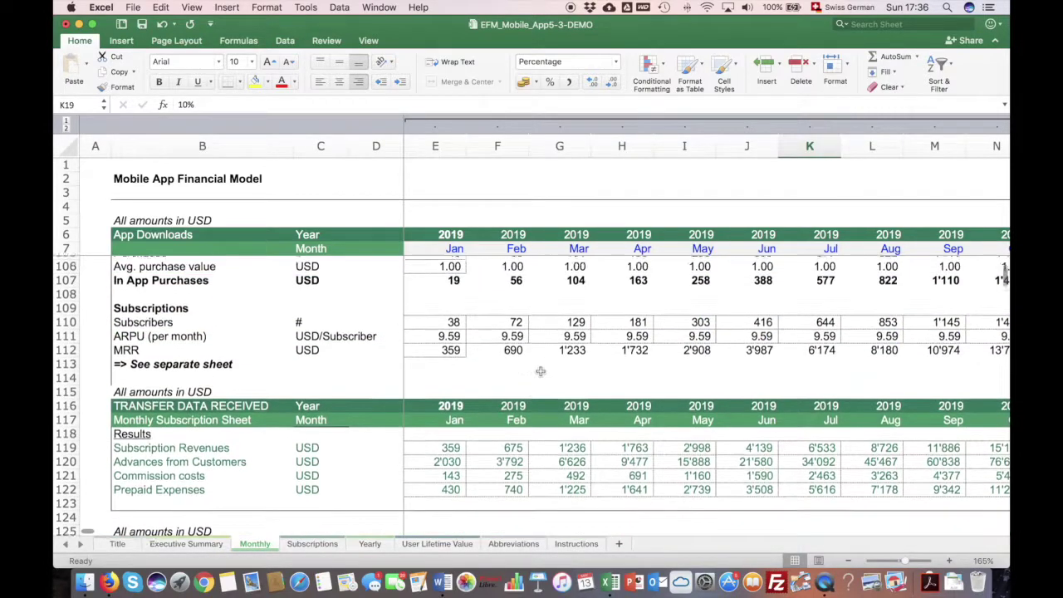
{"action": "scroll", "coordinate": [549, 362], "scroll_direction": "up", "scroll_amount": 8}
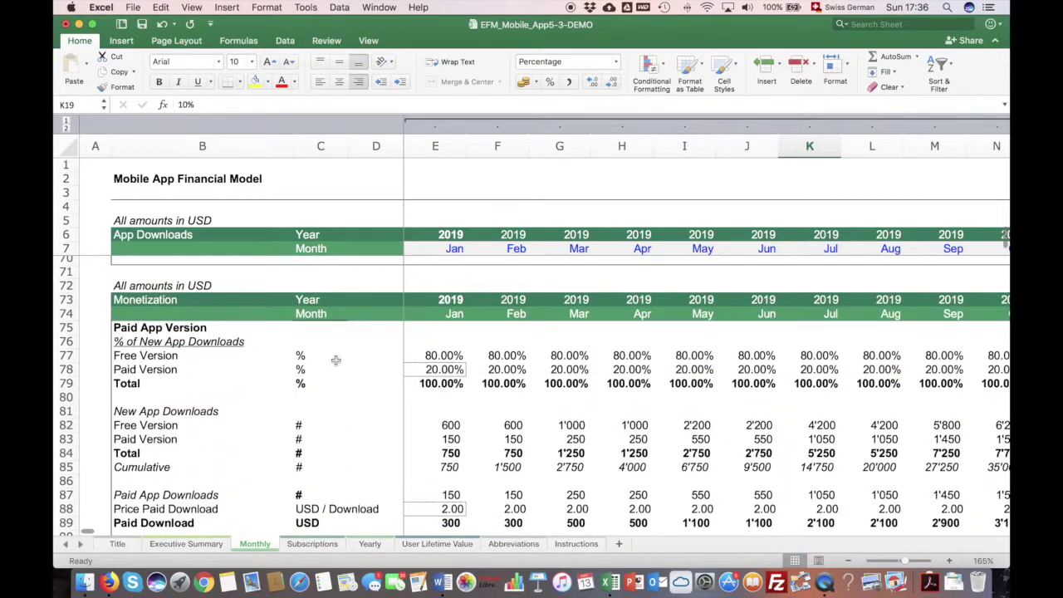
{"action": "scroll", "coordinate": [335, 360], "scroll_direction": "up", "scroll_amount": 15}
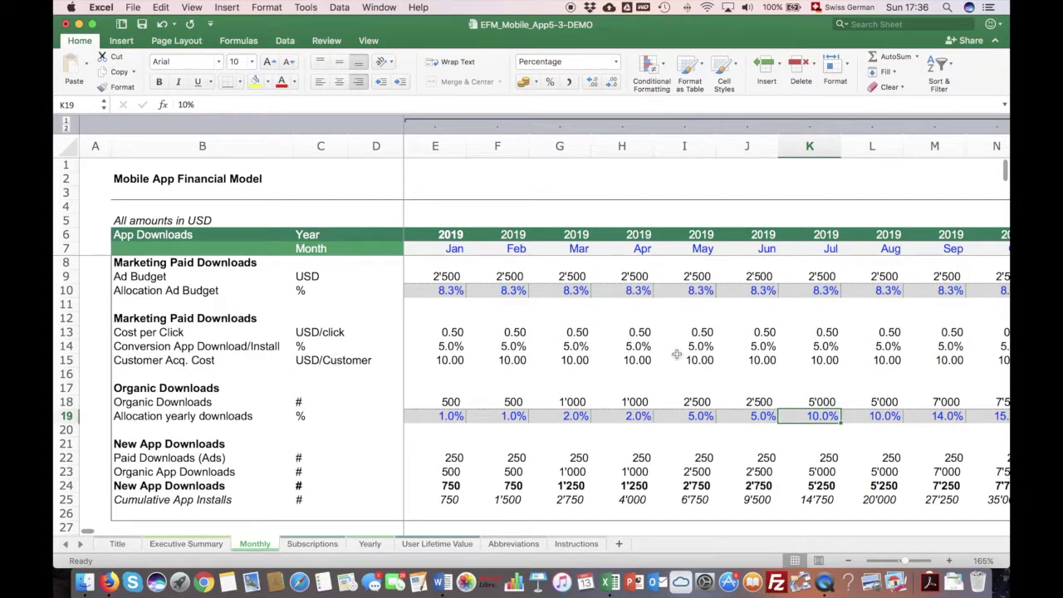
{"action": "scroll", "coordinate": [676, 354], "scroll_direction": "down", "scroll_amount": 10}
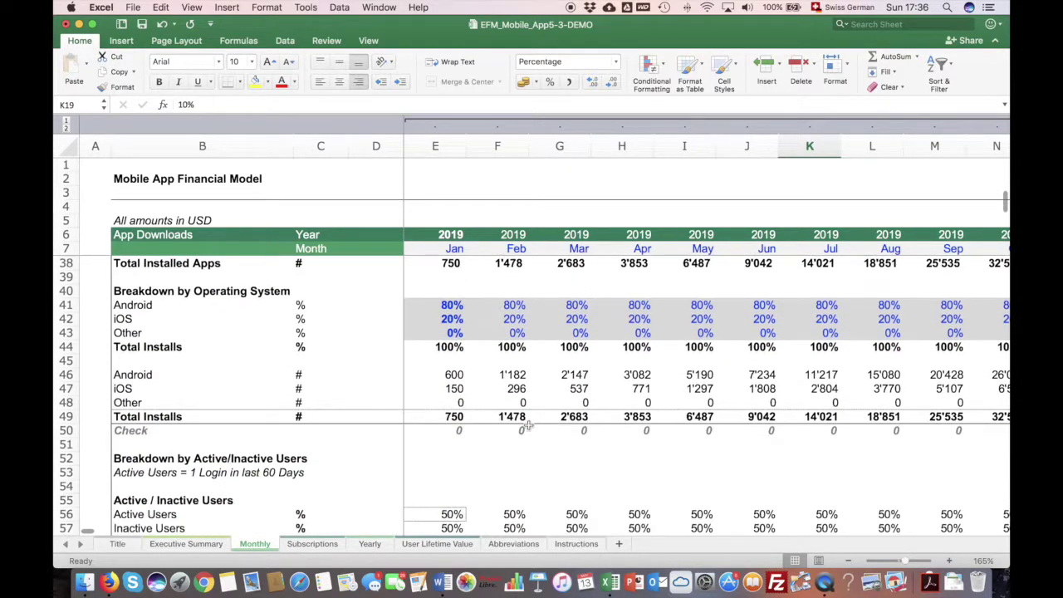
{"action": "scroll", "coordinate": [528, 425], "scroll_direction": "down", "scroll_amount": 11}
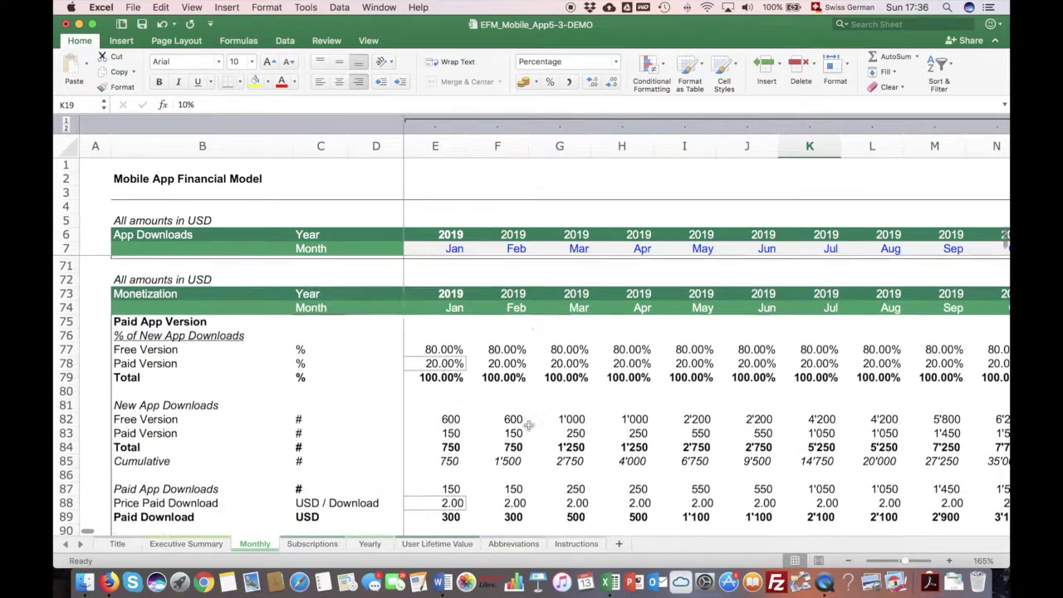
{"action": "scroll", "coordinate": [528, 425], "scroll_direction": "down", "scroll_amount": 14}
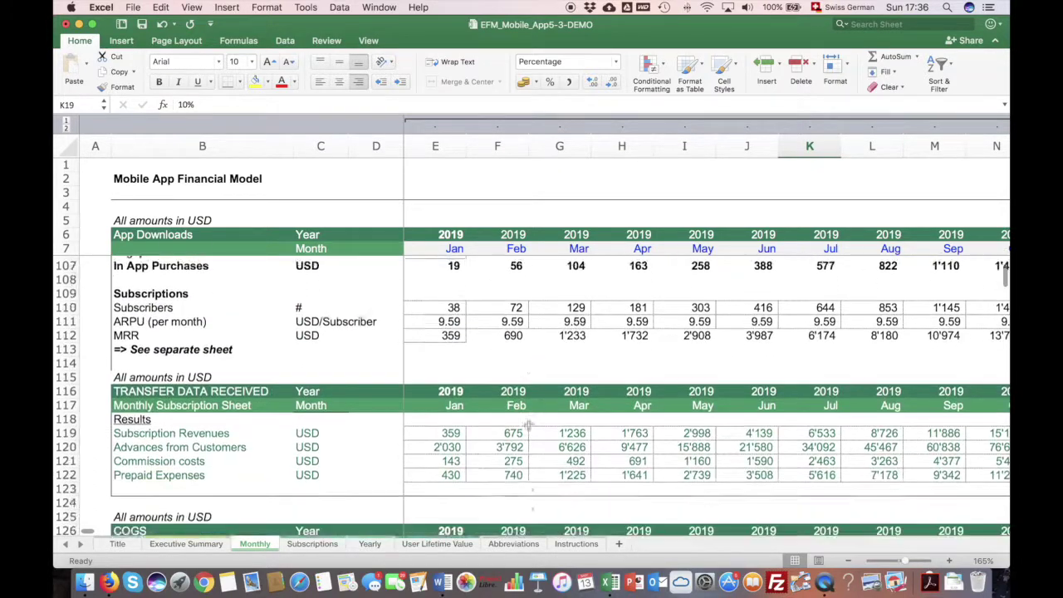
- Examine the monthly COGS, OPEX and income statement, and inspect the January 2019 EBITDA formula
{"action": "scroll", "coordinate": [528, 425], "scroll_direction": "down", "scroll_amount": 6}
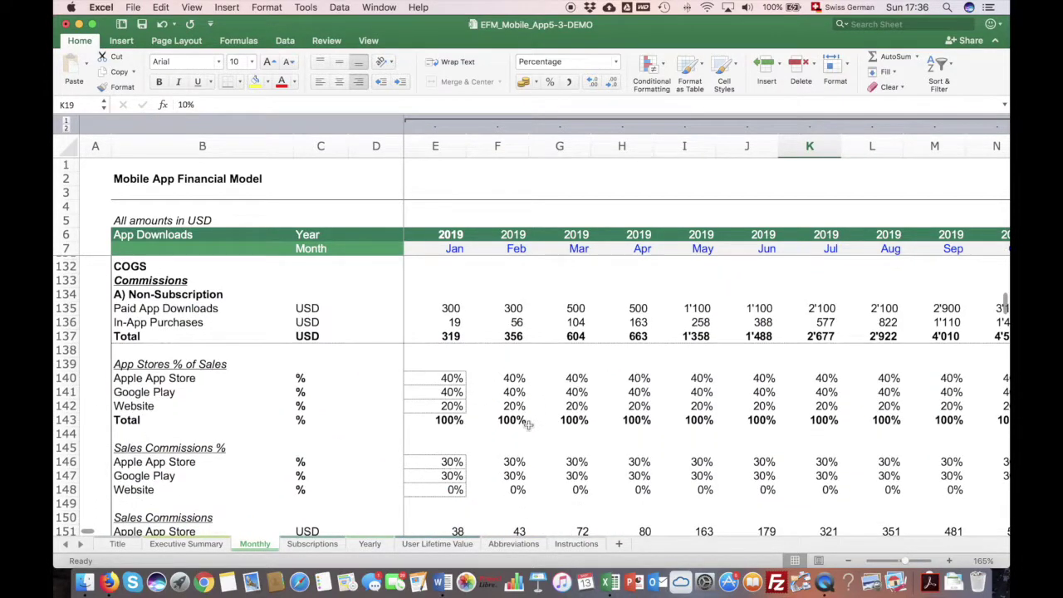
{"action": "scroll", "coordinate": [528, 425], "scroll_direction": "down", "scroll_amount": 20}
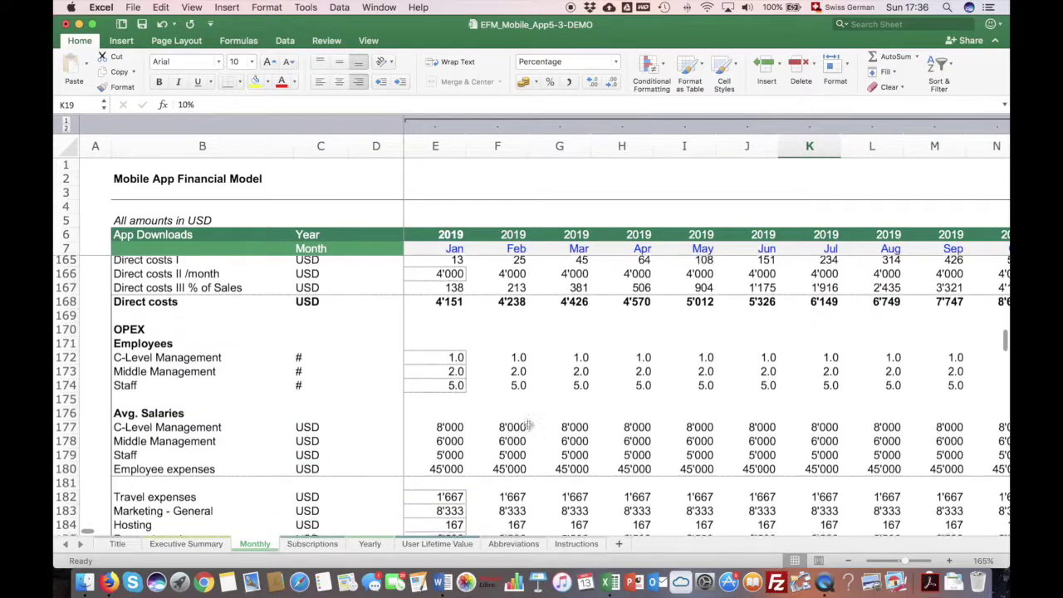
{"action": "scroll", "coordinate": [528, 425], "scroll_direction": "down", "scroll_amount": 5}
{"action": "scroll", "coordinate": [528, 425], "scroll_direction": "up", "scroll_amount": 4}
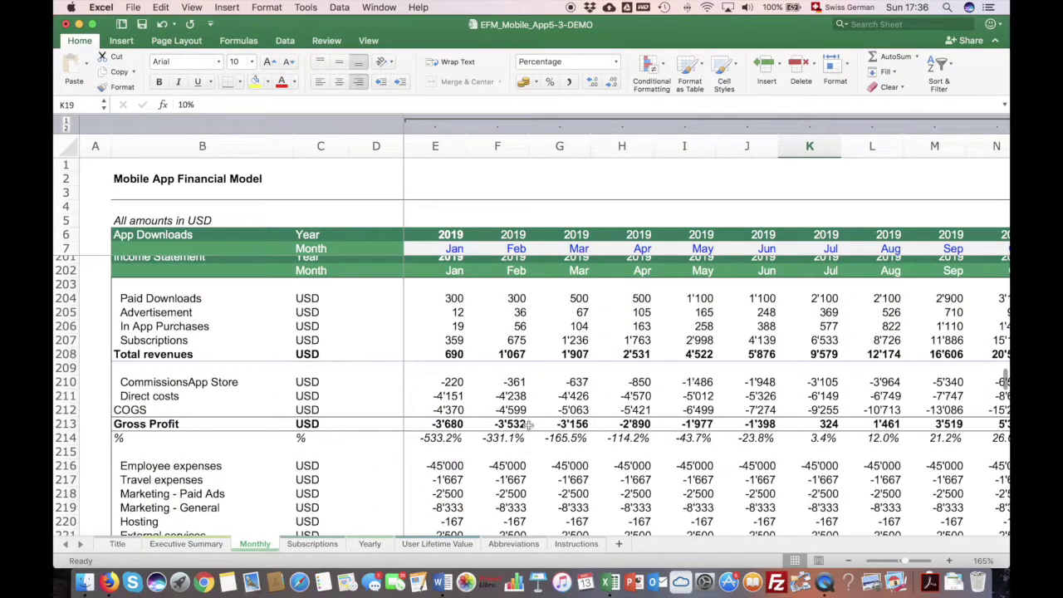
{"action": "scroll", "coordinate": [528, 425], "scroll_direction": "down", "scroll_amount": 6}
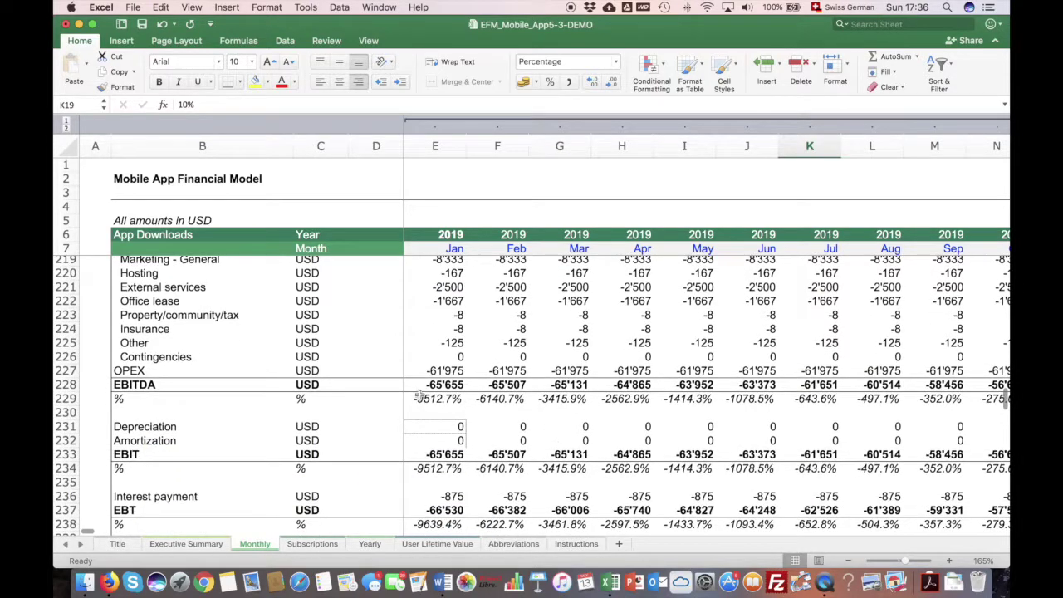
{"action": "left_click", "coordinate": [445, 387]}
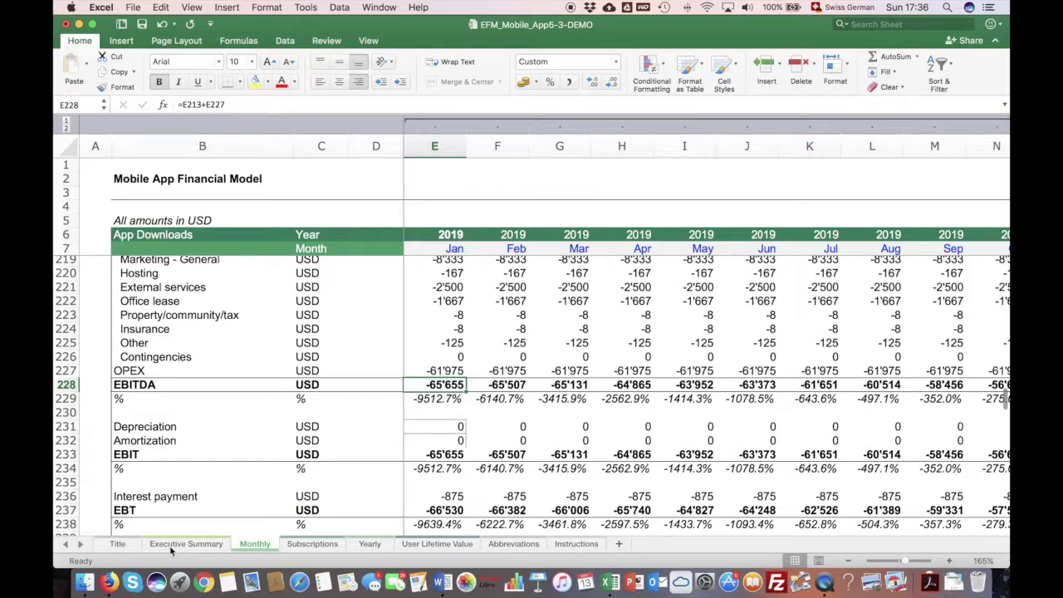
- Open the Yearly sheet and review its income statement, ratios, debt schedule, free cash flows and investment cash calculation
{"action": "left_click", "coordinate": [435, 546]}
{"action": "left_click", "coordinate": [363, 545]}
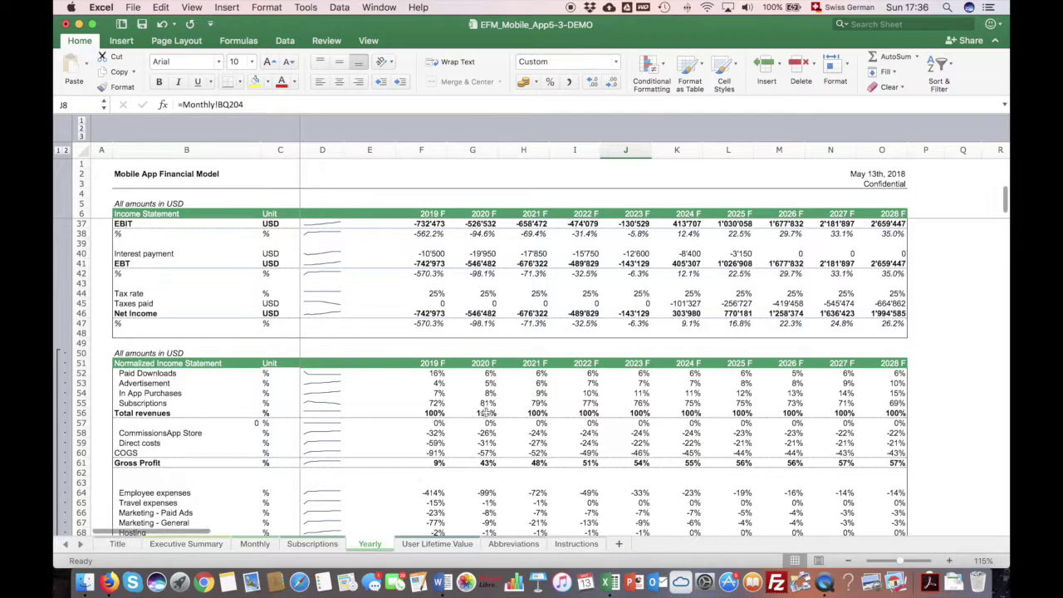
{"action": "scroll", "coordinate": [498, 378], "scroll_direction": "up", "scroll_amount": 10}
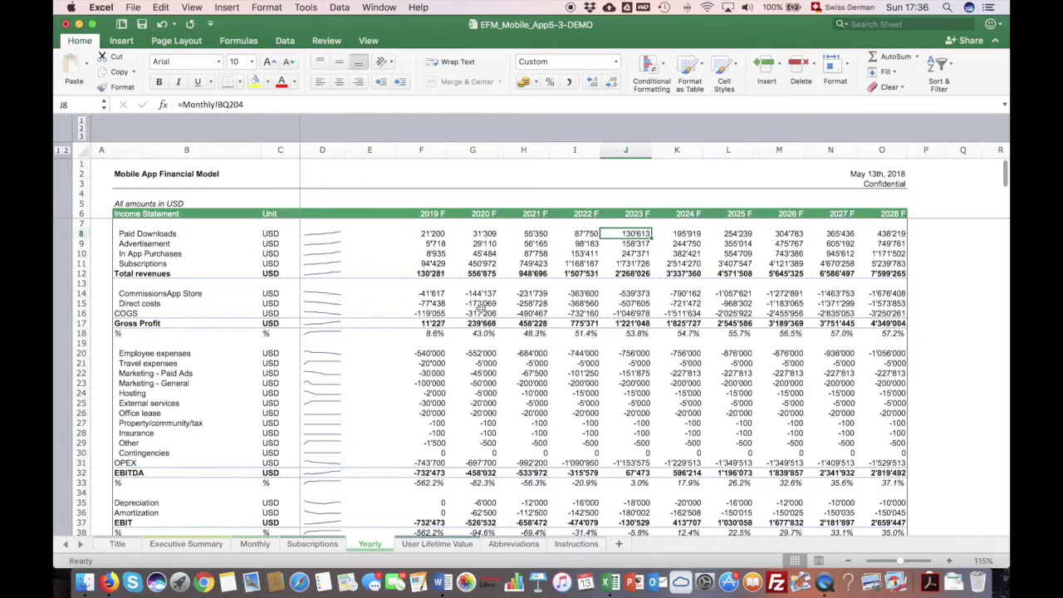
{"action": "scroll", "coordinate": [481, 309], "scroll_direction": "down", "scroll_amount": 20}
{"action": "scroll", "coordinate": [560, 410], "scroll_direction": "down", "scroll_amount": 20}
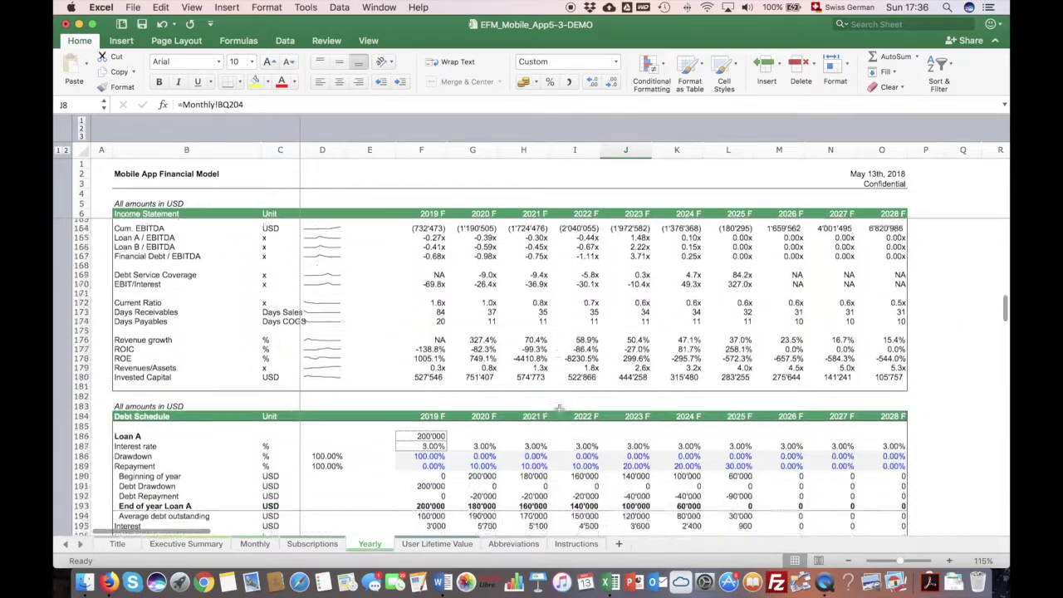
{"action": "scroll", "coordinate": [558, 408], "scroll_direction": "down", "scroll_amount": 15}
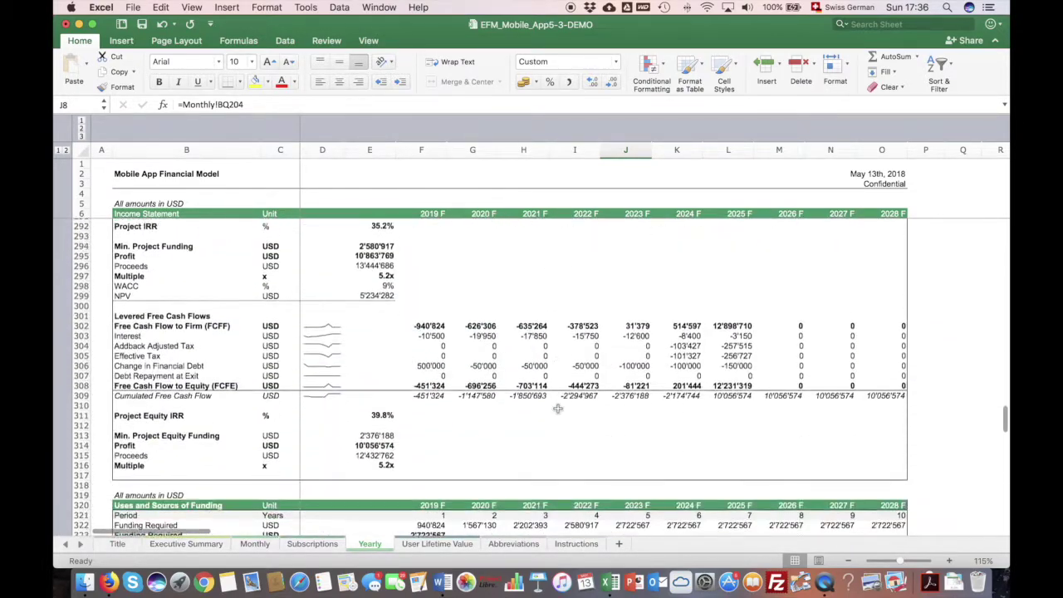
{"action": "scroll", "coordinate": [582, 418], "scroll_direction": "up", "scroll_amount": 10}
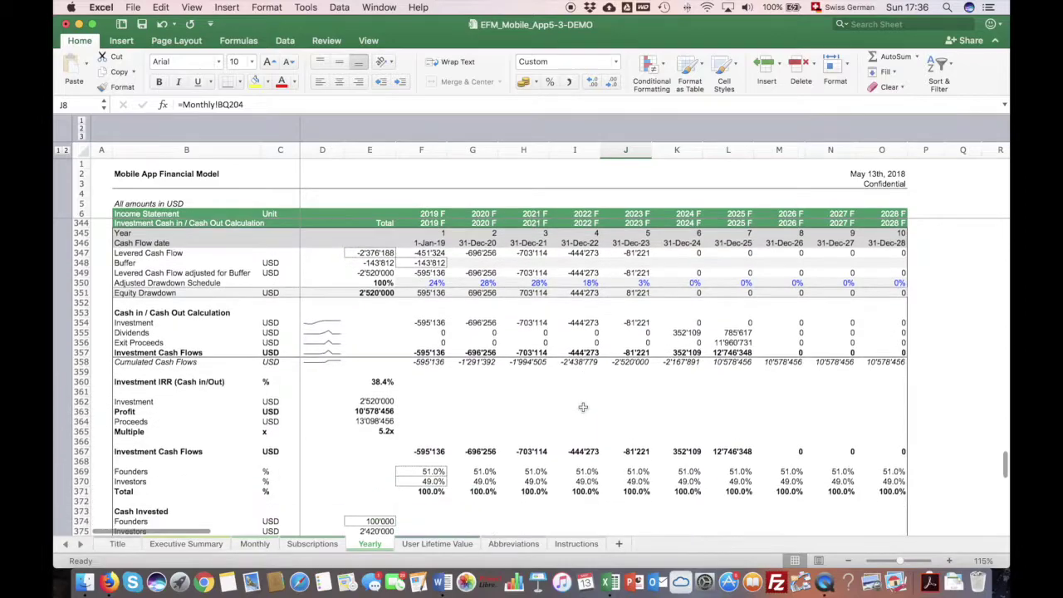
{"action": "scroll", "coordinate": [529, 348], "scroll_direction": "up", "scroll_amount": 20}
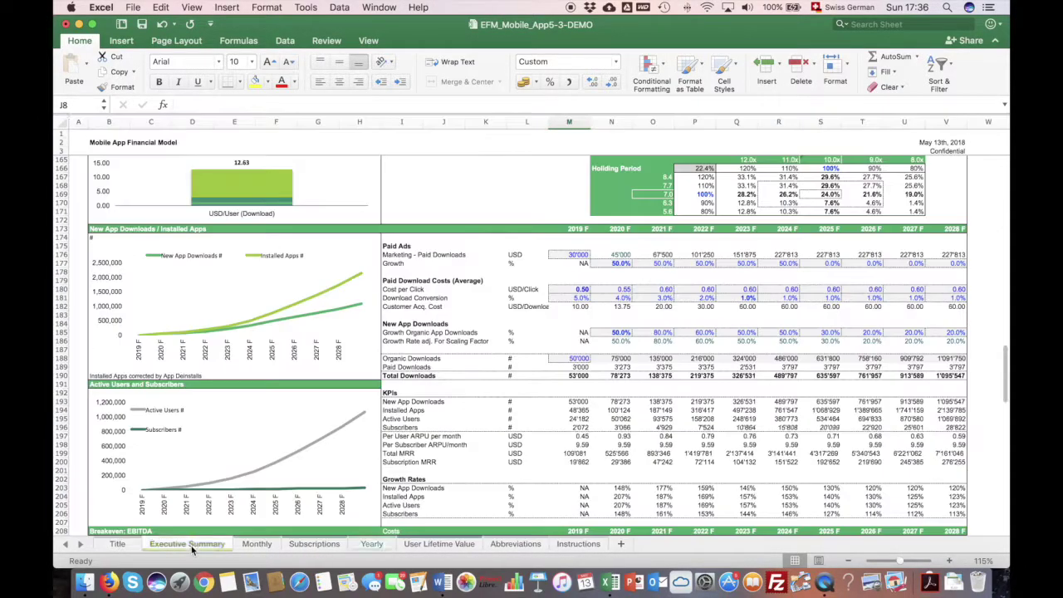
- Return to the Executive Summary and examine the Revenue Breakdown rows for paid downloads, advertisement, in-app purchases and subscriptions
{"action": "left_click", "coordinate": [189, 544]}
{"action": "scroll", "coordinate": [677, 341], "scroll_direction": "up", "scroll_amount": 20}
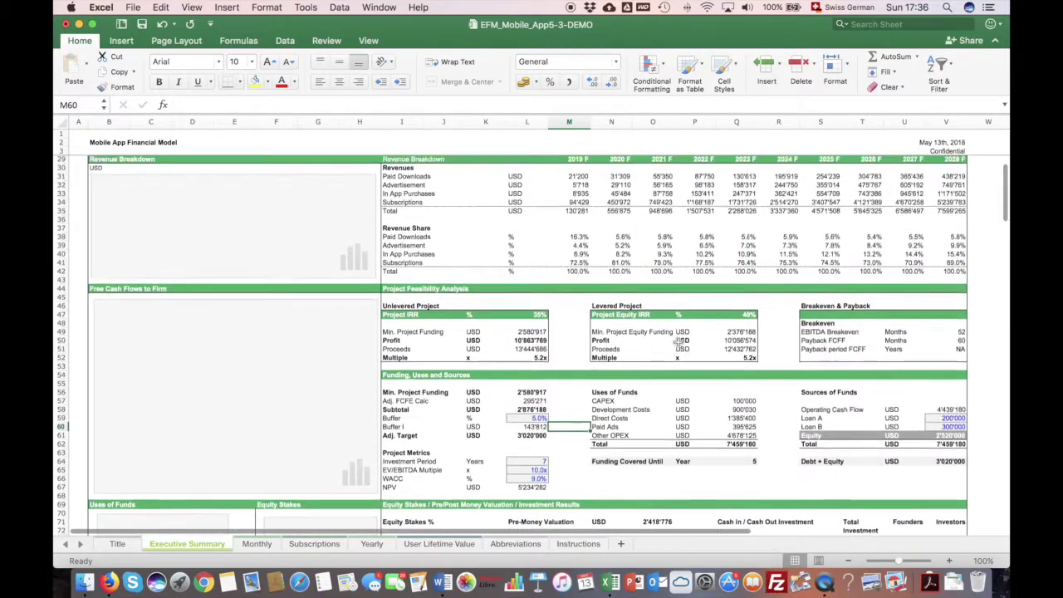
{"action": "scroll", "coordinate": [678, 341], "scroll_direction": "down", "scroll_amount": 3}
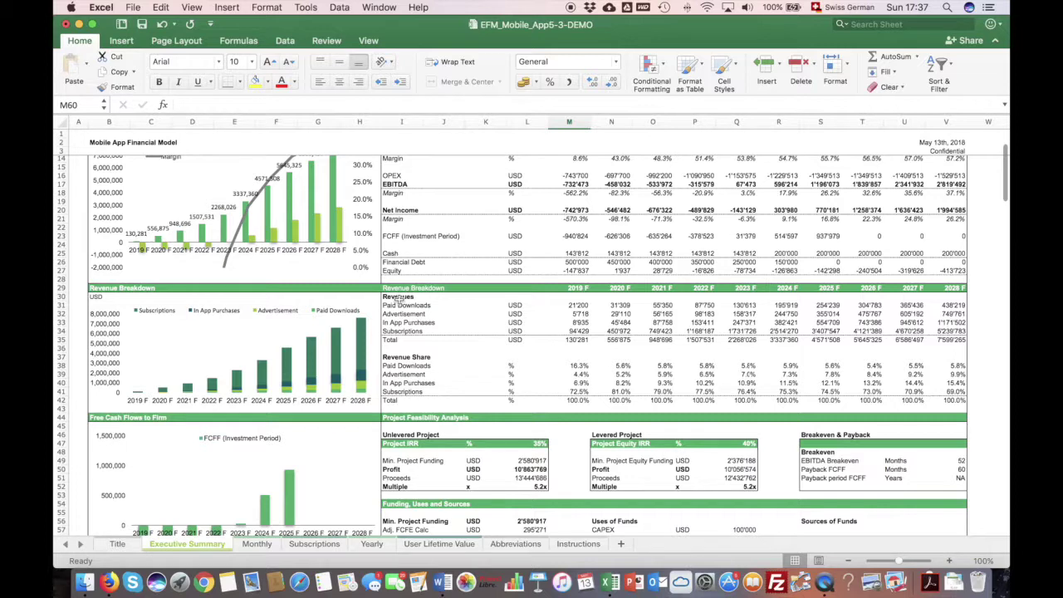
{"action": "left_click", "coordinate": [400, 305]}
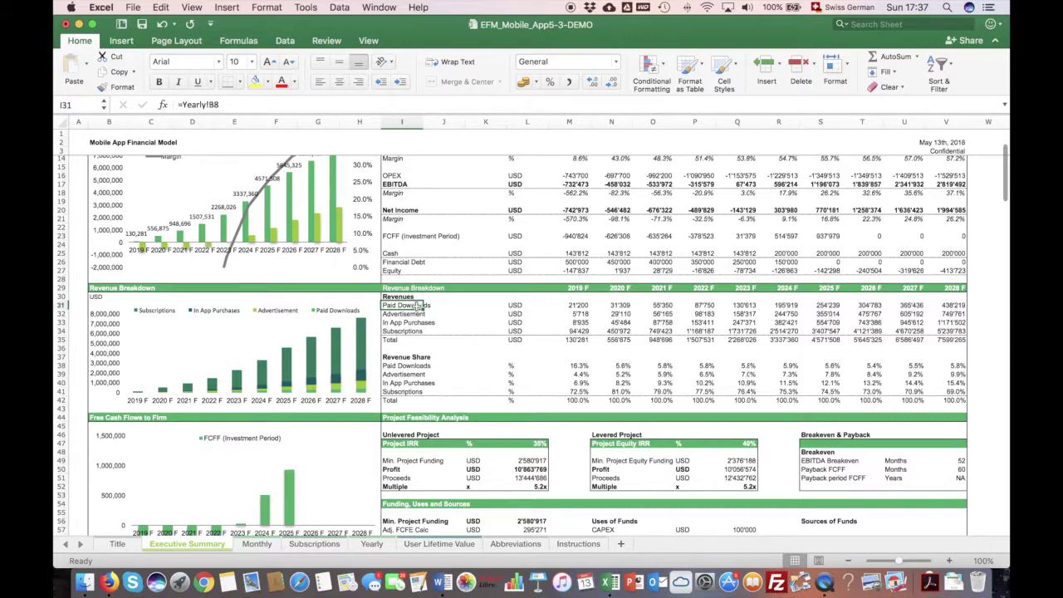
{"action": "left_click_drag", "start_coordinate": [419, 306], "coordinate": [948, 307]}
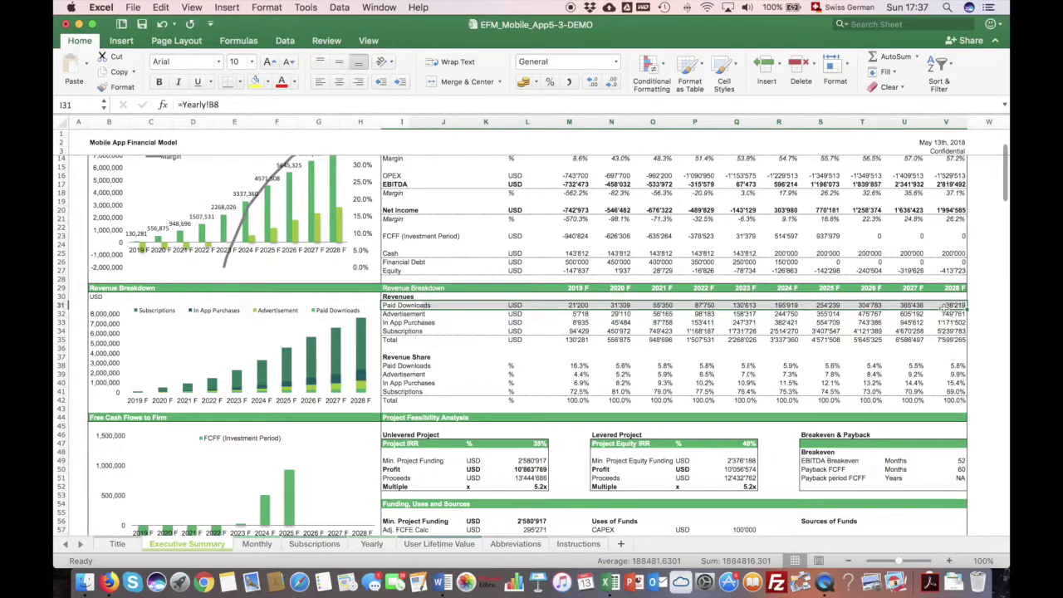
{"action": "left_click", "coordinate": [404, 321]}
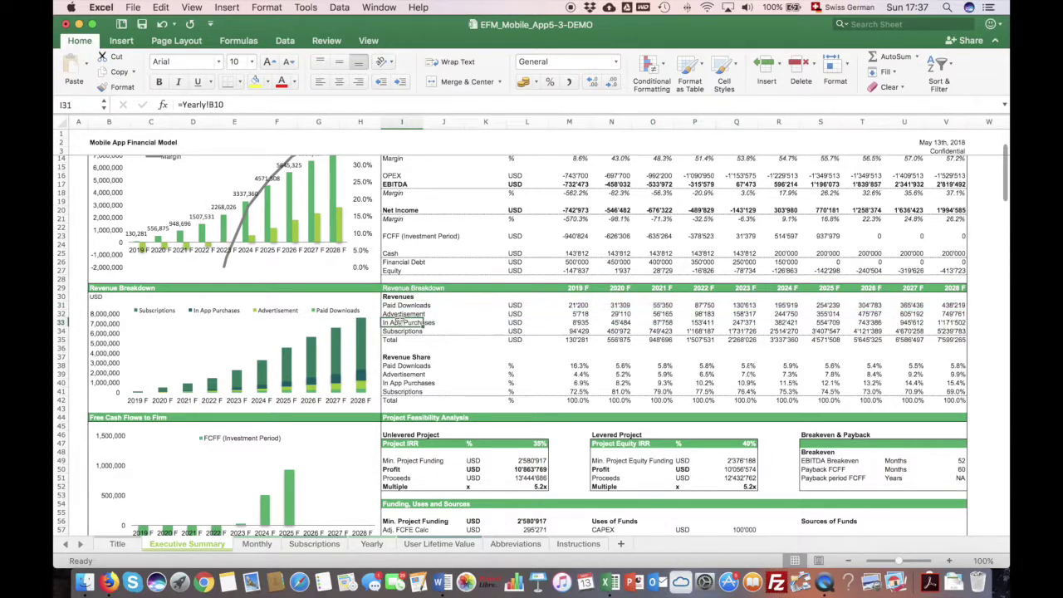
{"action": "left_click", "coordinate": [402, 314]}
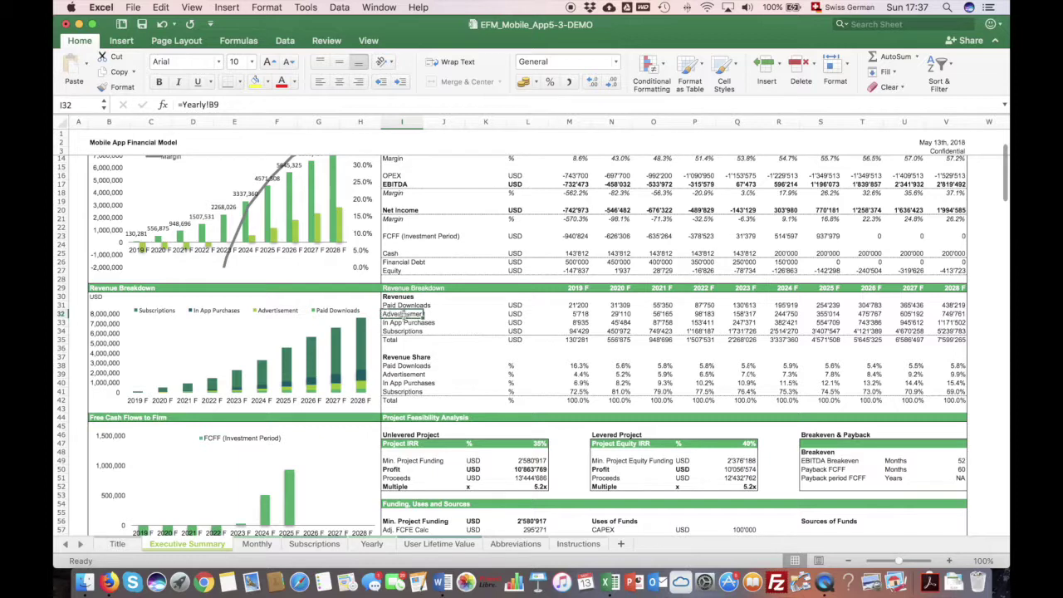
{"action": "left_click_drag", "start_coordinate": [403, 314], "coordinate": [961, 314]}
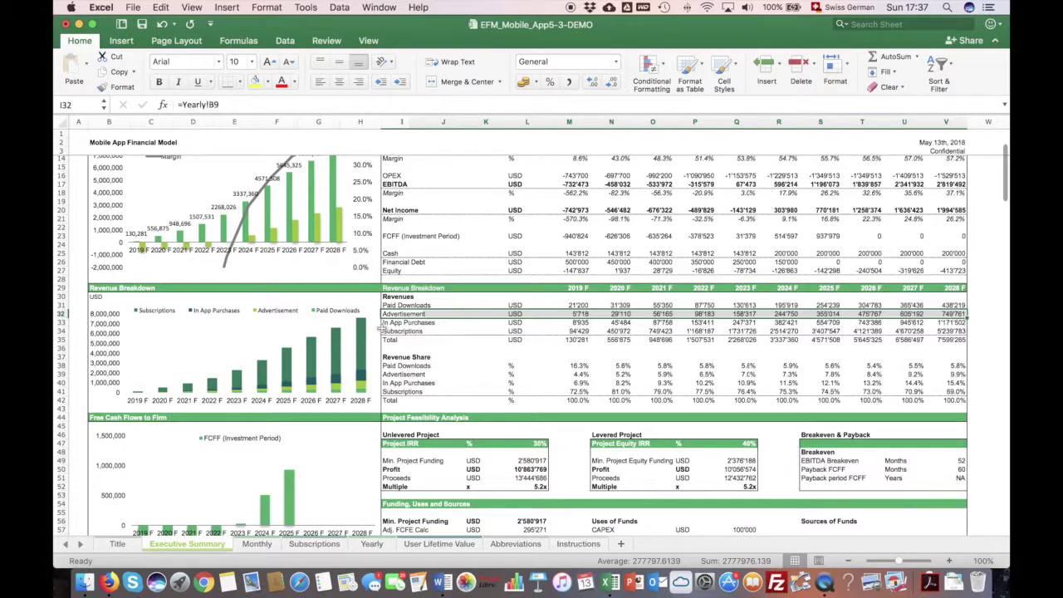
{"action": "left_click_drag", "start_coordinate": [400, 326], "coordinate": [957, 322]}
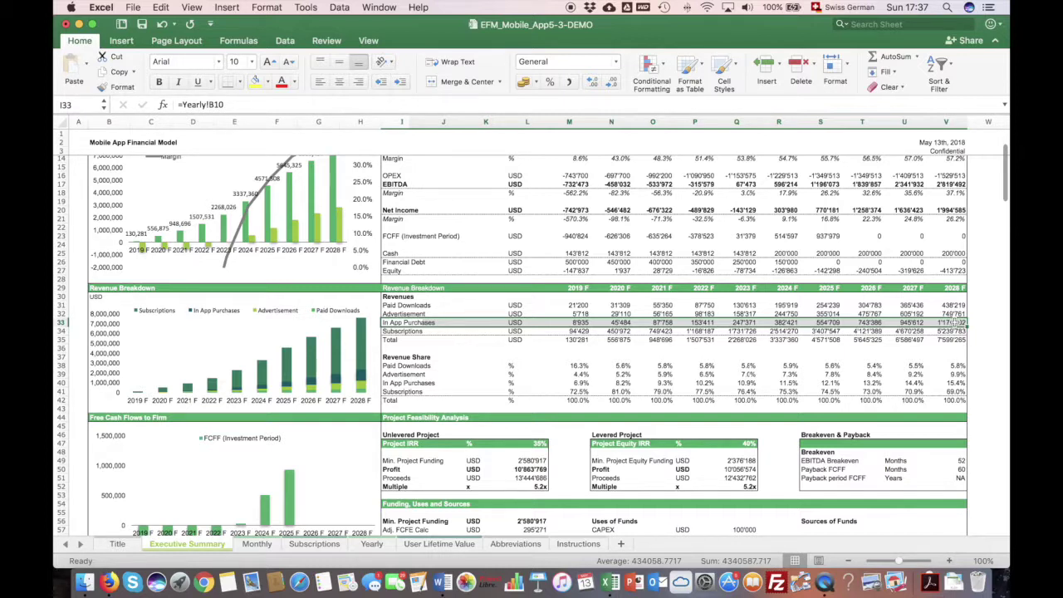
{"action": "left_click", "coordinate": [398, 332]}
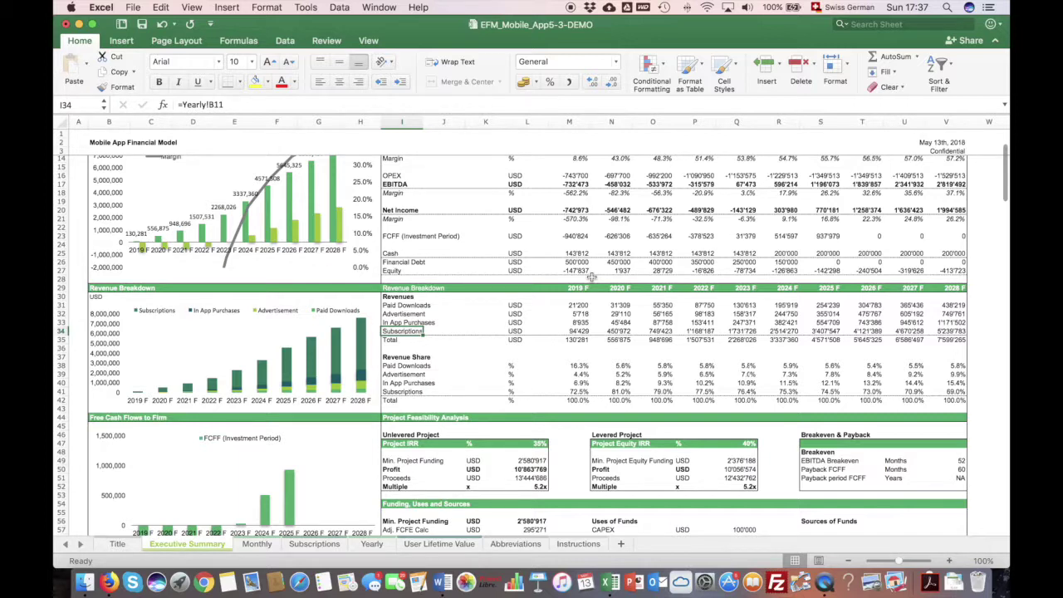
- Look through the project feasibility, funding, equity stakes and IRR sensitivity sections down to the new app download assumptions and KPIs
{"action": "scroll", "coordinate": [617, 308], "scroll_direction": "down", "scroll_amount": 5}
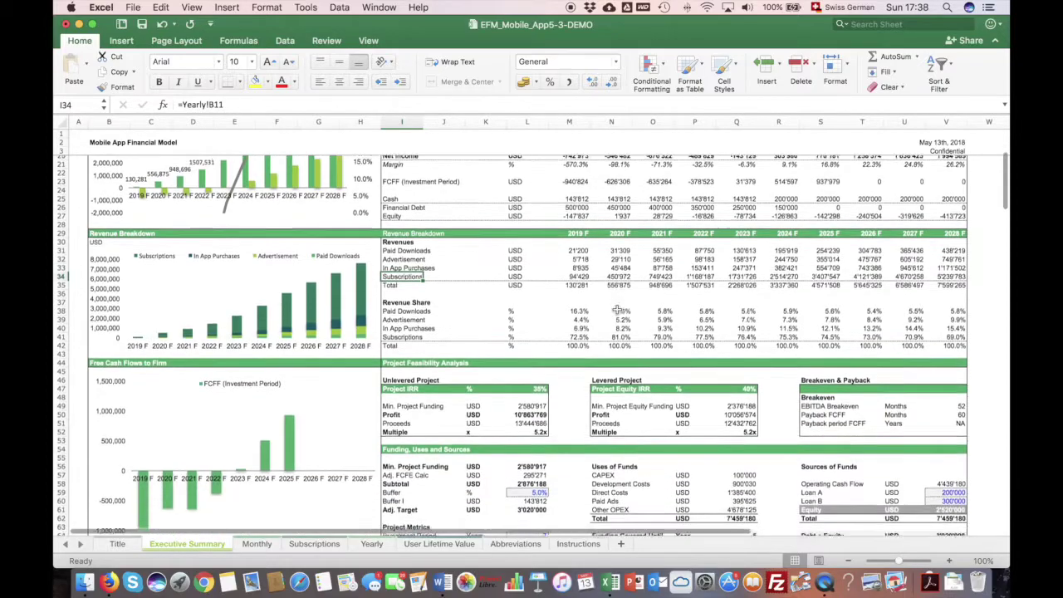
{"action": "scroll", "coordinate": [617, 309], "scroll_direction": "down", "scroll_amount": 20}
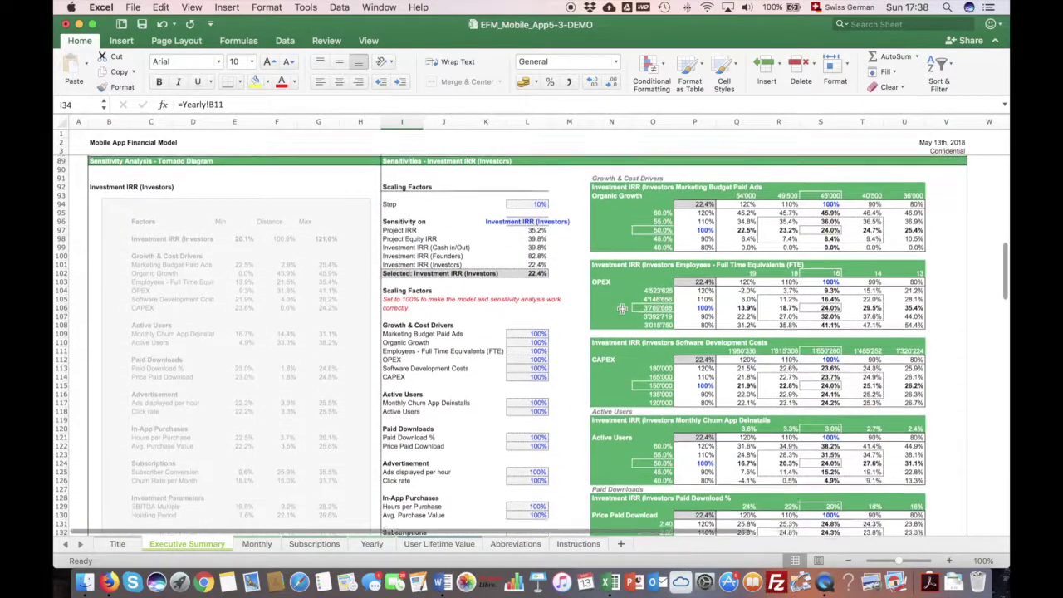
{"action": "scroll", "coordinate": [621, 307], "scroll_direction": "down", "scroll_amount": 3}
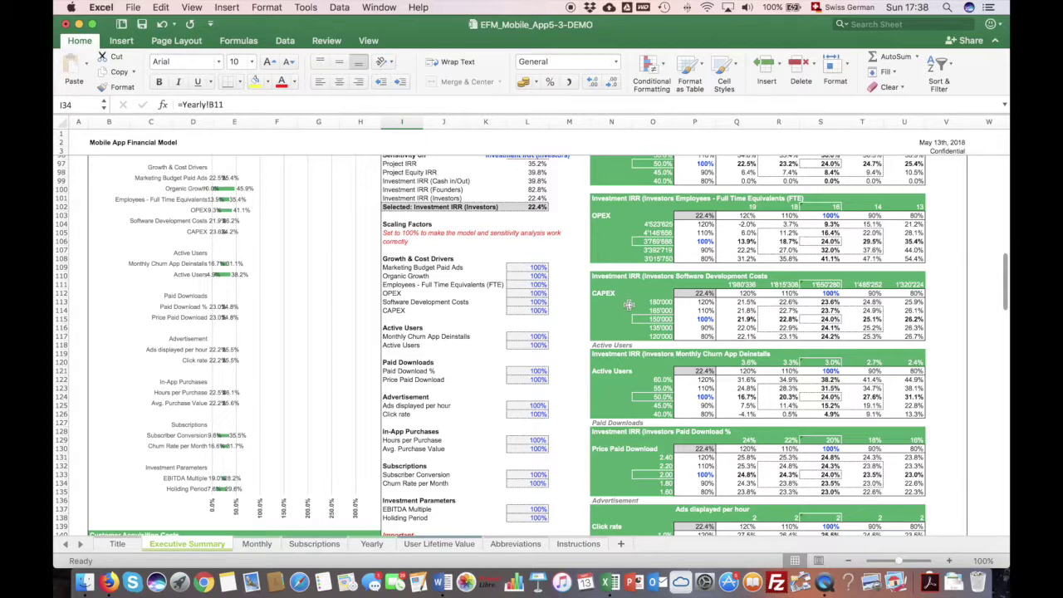
{"action": "scroll", "coordinate": [628, 305], "scroll_direction": "down", "scroll_amount": 1}
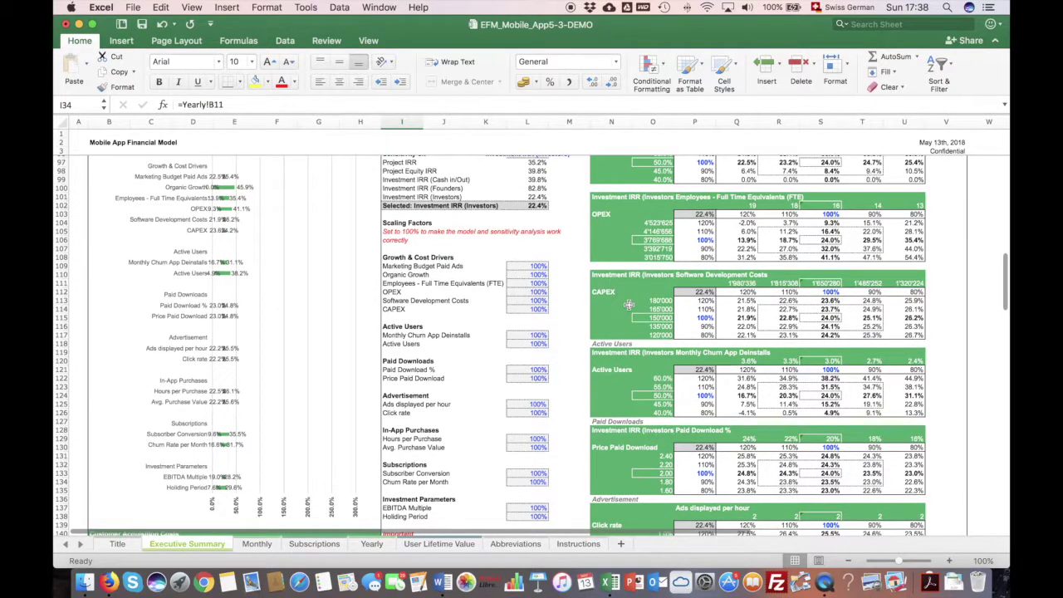
{"action": "scroll", "coordinate": [635, 300], "scroll_direction": "up", "scroll_amount": 15}
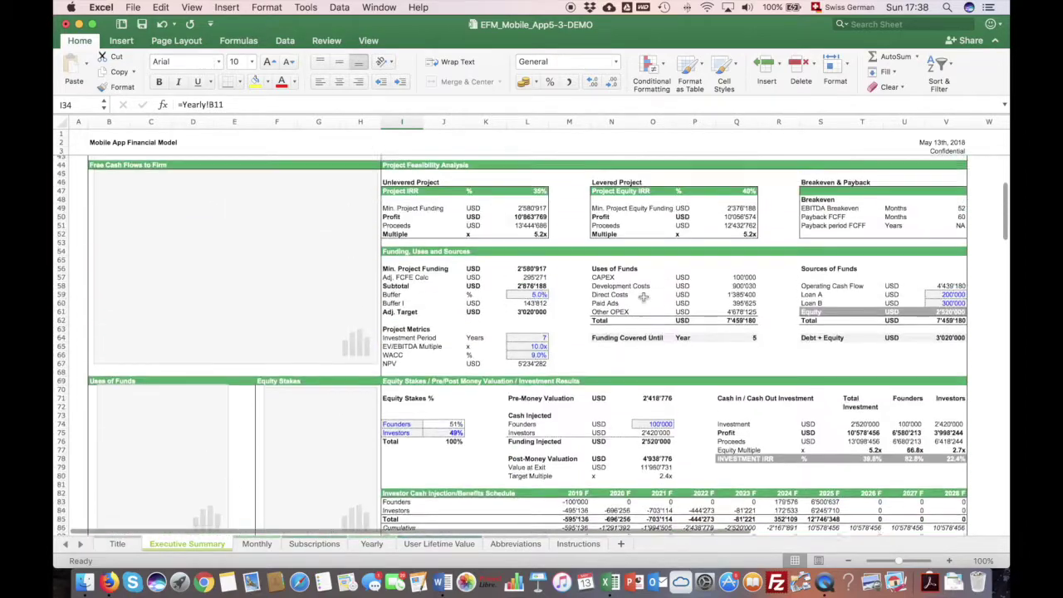
{"action": "scroll", "coordinate": [643, 297], "scroll_direction": "down", "scroll_amount": 10}
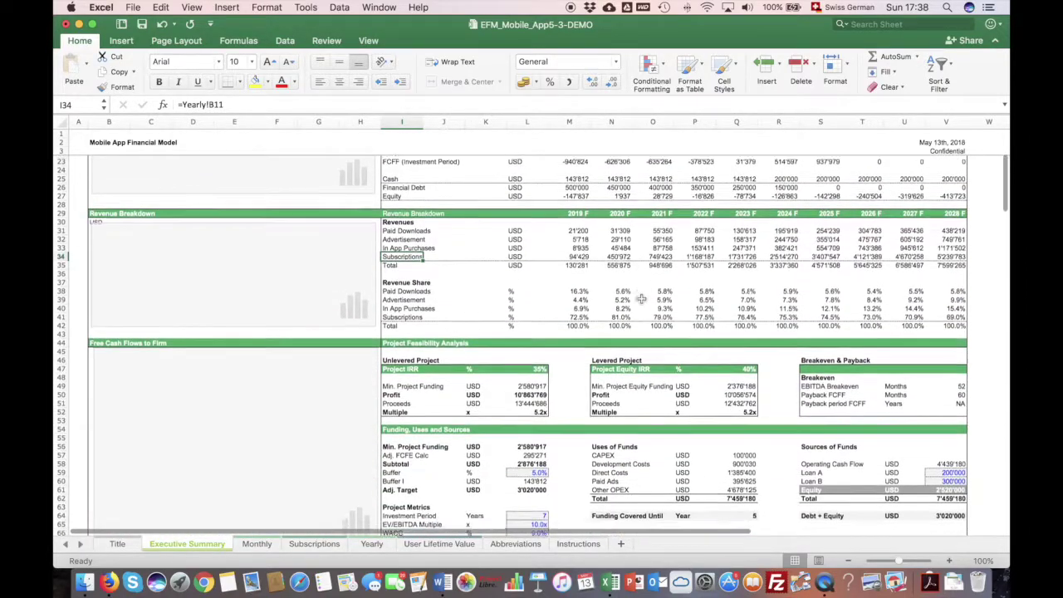
{"action": "scroll", "coordinate": [640, 299], "scroll_direction": "up", "scroll_amount": 8}
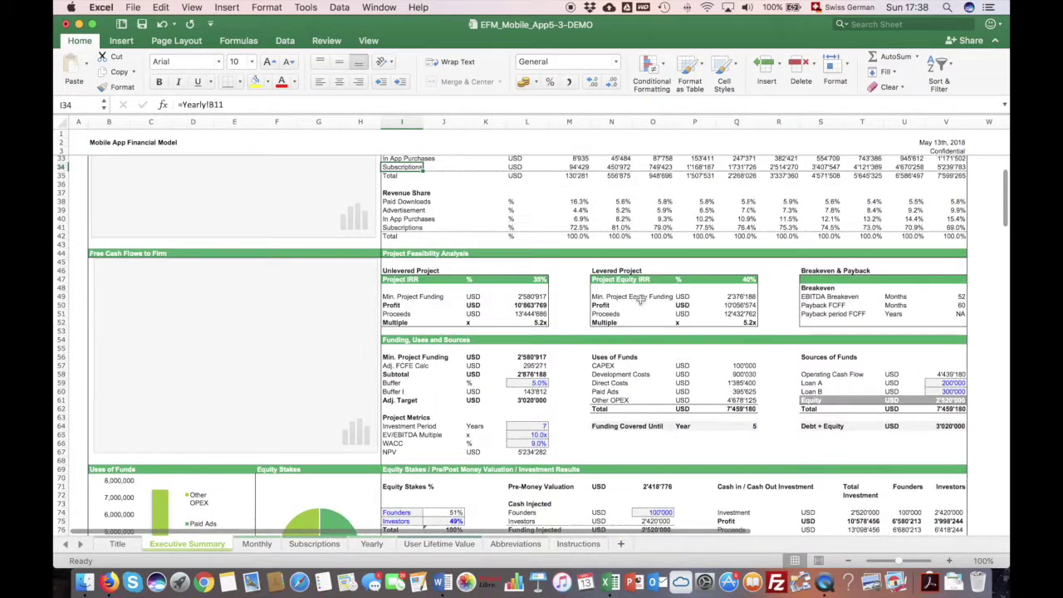
{"action": "scroll", "coordinate": [640, 301], "scroll_direction": "down", "scroll_amount": 20}
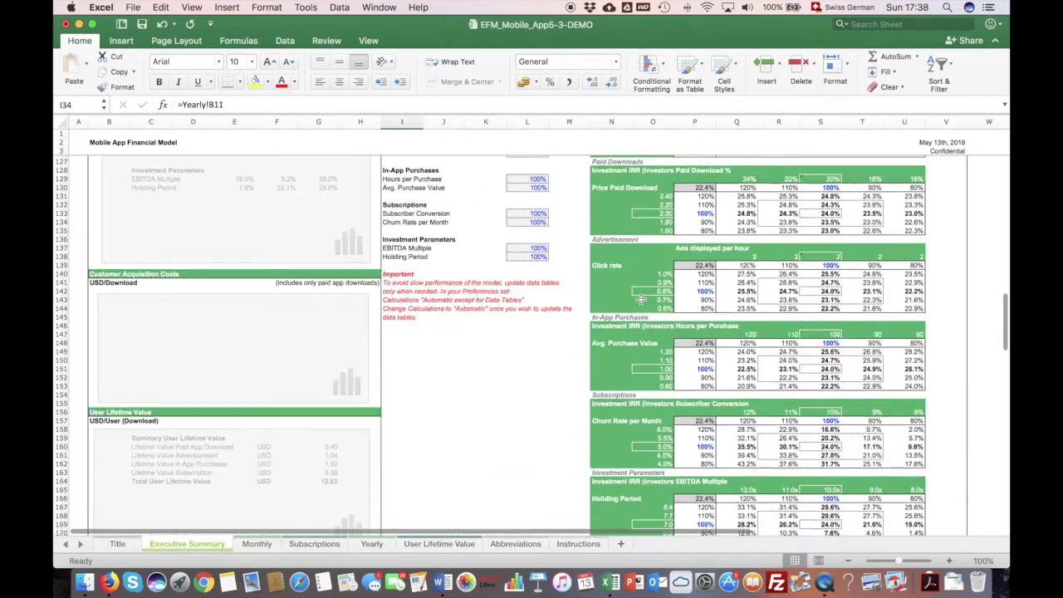
{"action": "scroll", "coordinate": [640, 299], "scroll_direction": "down", "scroll_amount": 5}
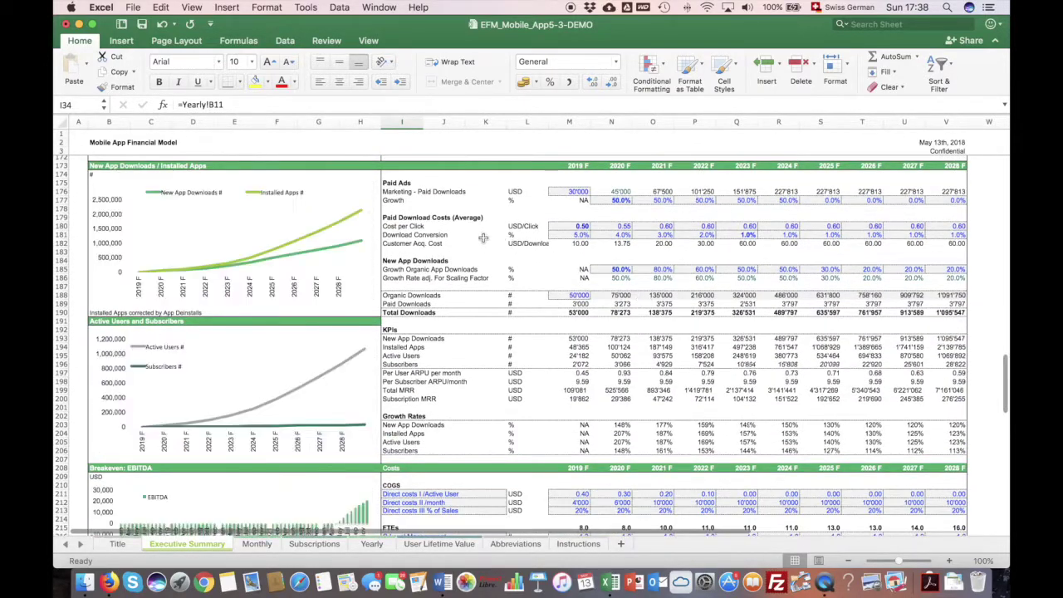
- Highlight the New App Downloads and Installed Apps rows in the KPIs section with a light green fill
{"action": "left_click", "coordinate": [390, 347]}
{"action": "left_click_drag", "start_coordinate": [391, 347], "coordinate": [947, 339]}
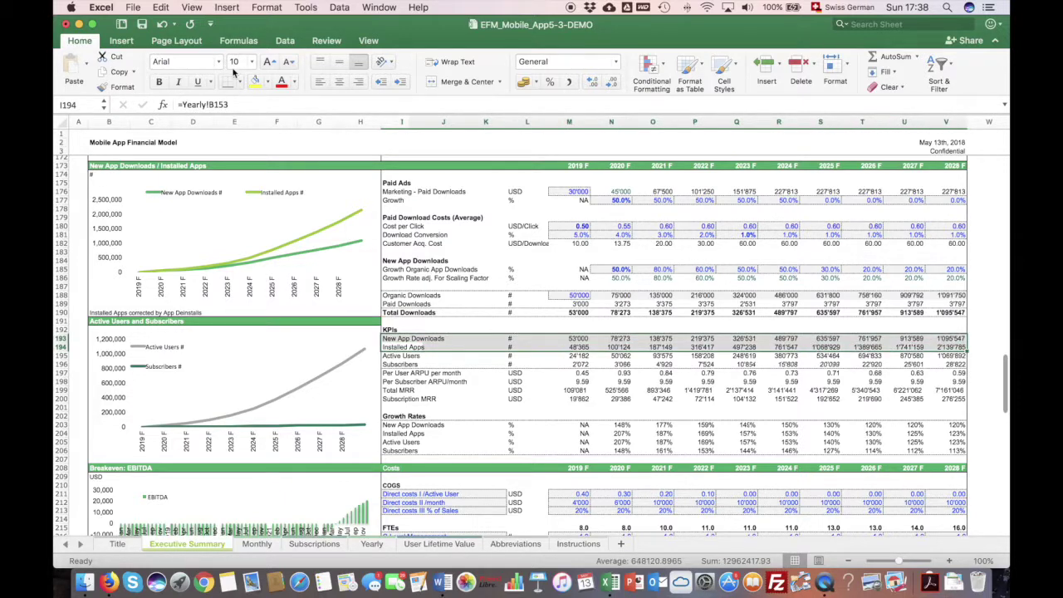
{"action": "left_click", "coordinate": [264, 85]}
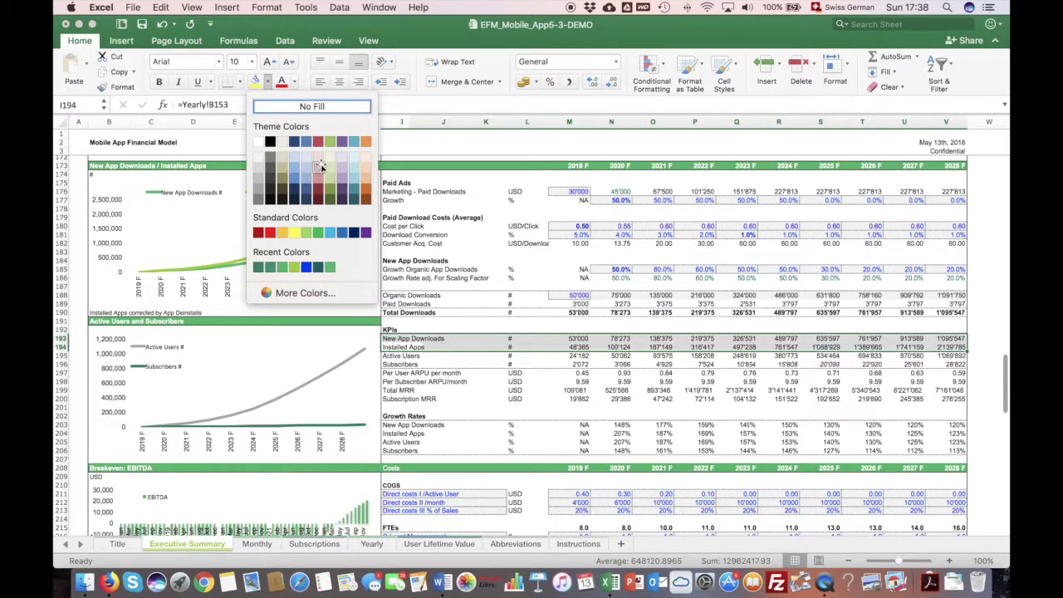
{"action": "left_click", "coordinate": [329, 165]}
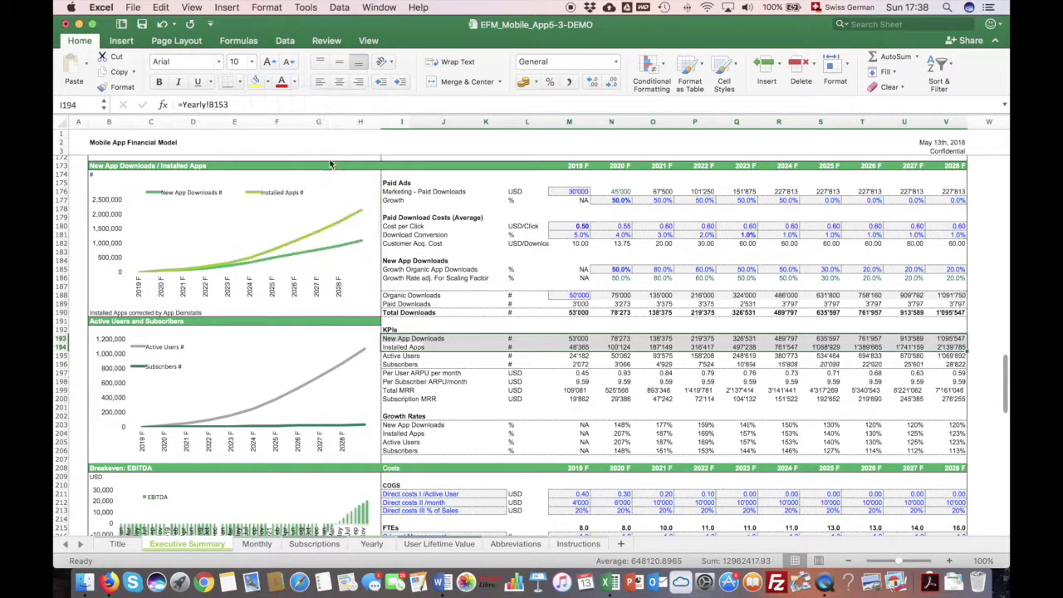
{"action": "left_click", "coordinate": [402, 345]}
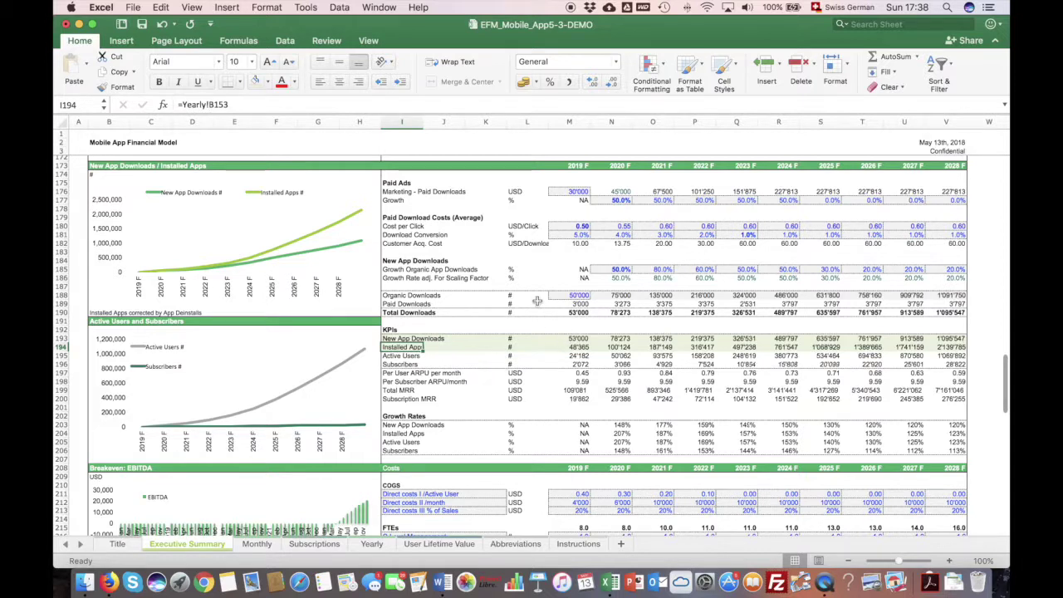
- Inspect the 2019 paid downloads marketing budget and set the 2019 organic downloads to 1000
{"action": "left_click_drag", "start_coordinate": [573, 192], "coordinate": [588, 190]}
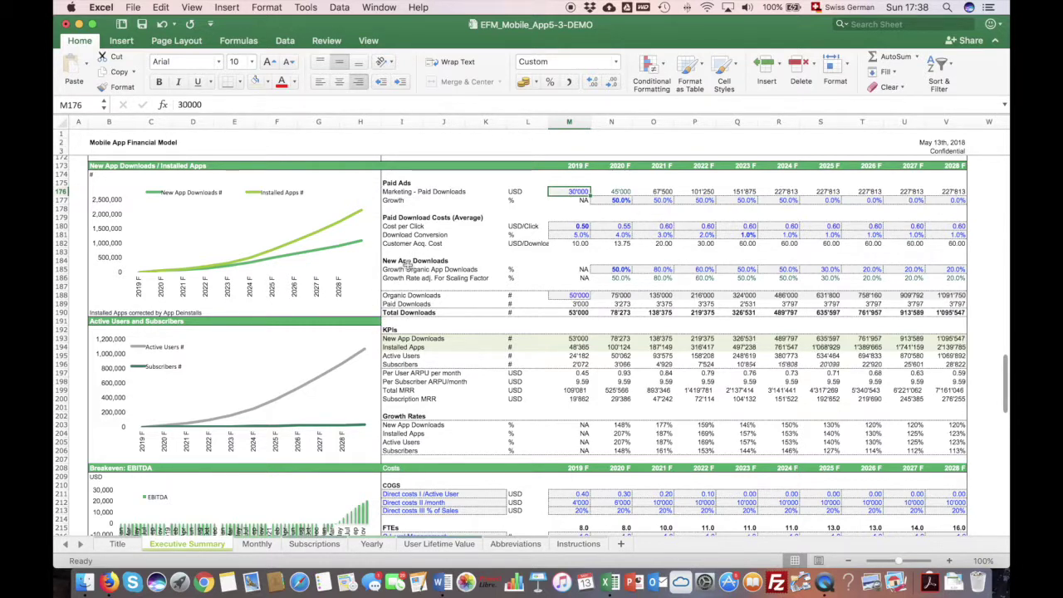
{"action": "left_click", "coordinate": [581, 296]}
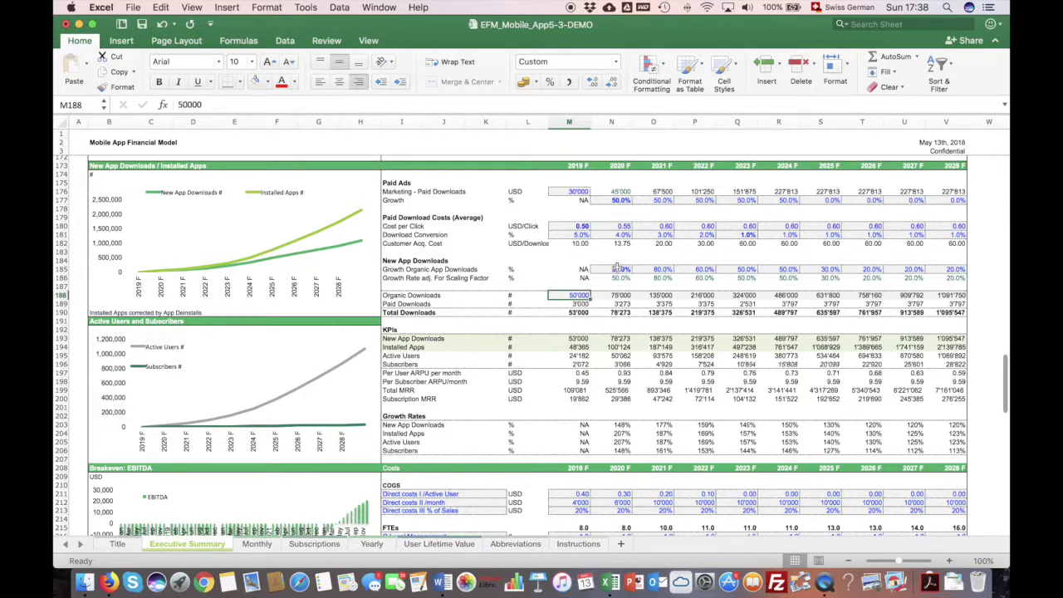
{"action": "type", "text": "100"}
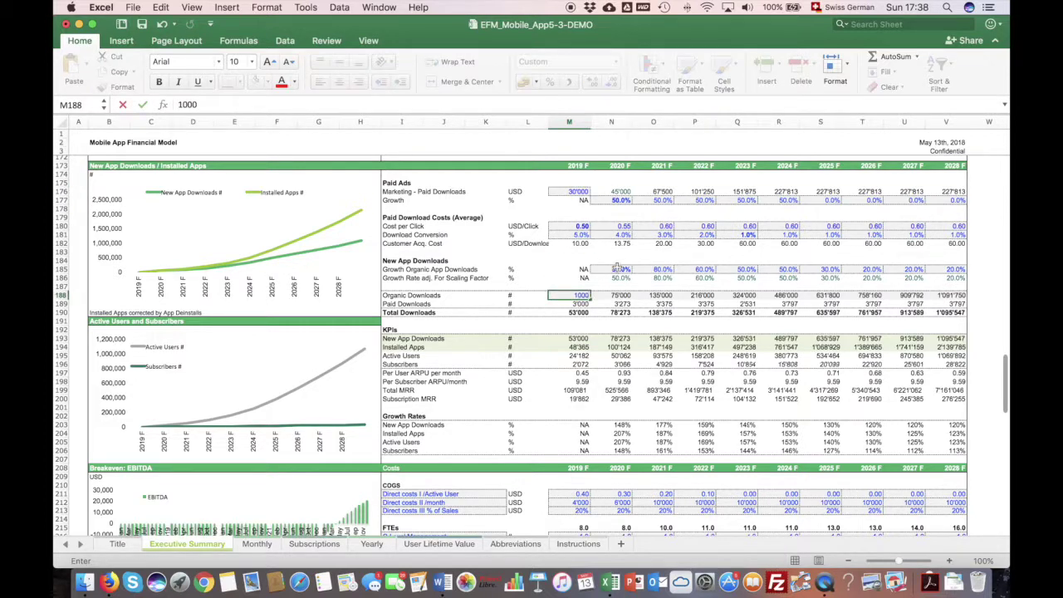
{"action": "type", "text": "0"}
{"action": "key", "text": "Return"}
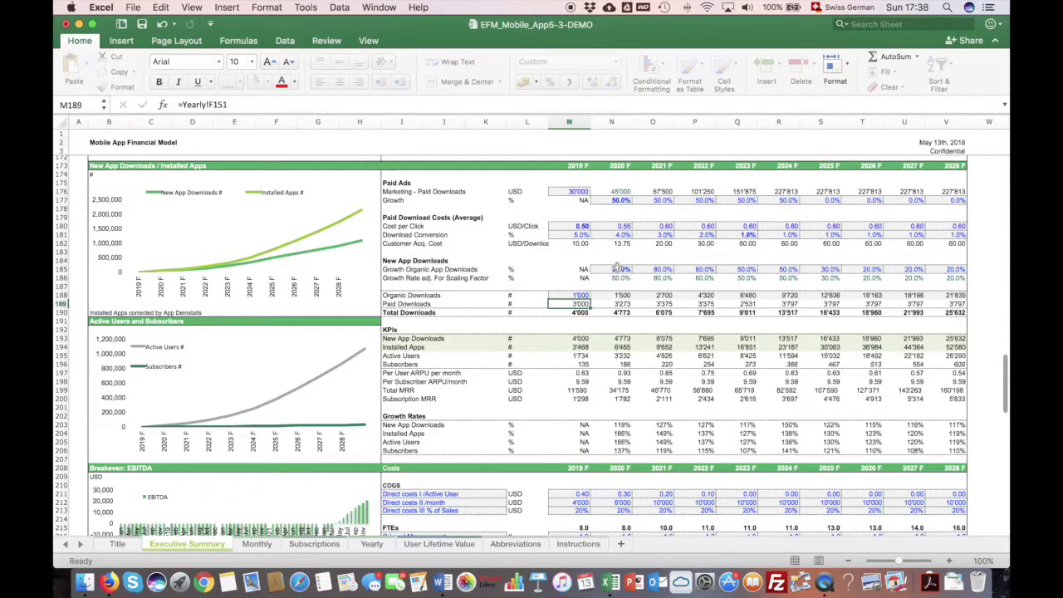
- Set the 2019 organic downloads to 2000
{"action": "key", "text": "Up"}
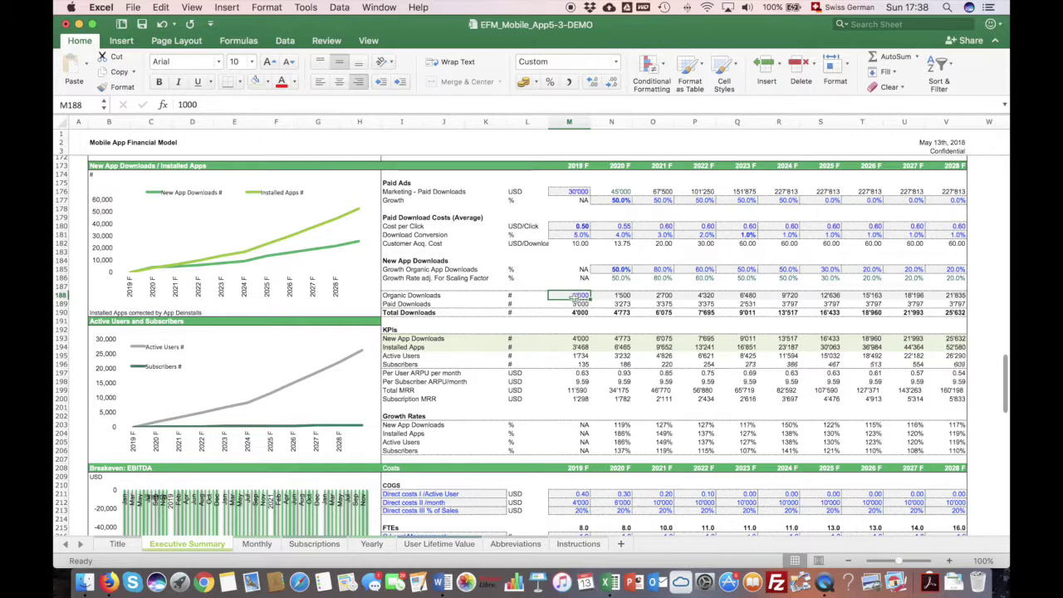
{"action": "type", "text": "2000"}
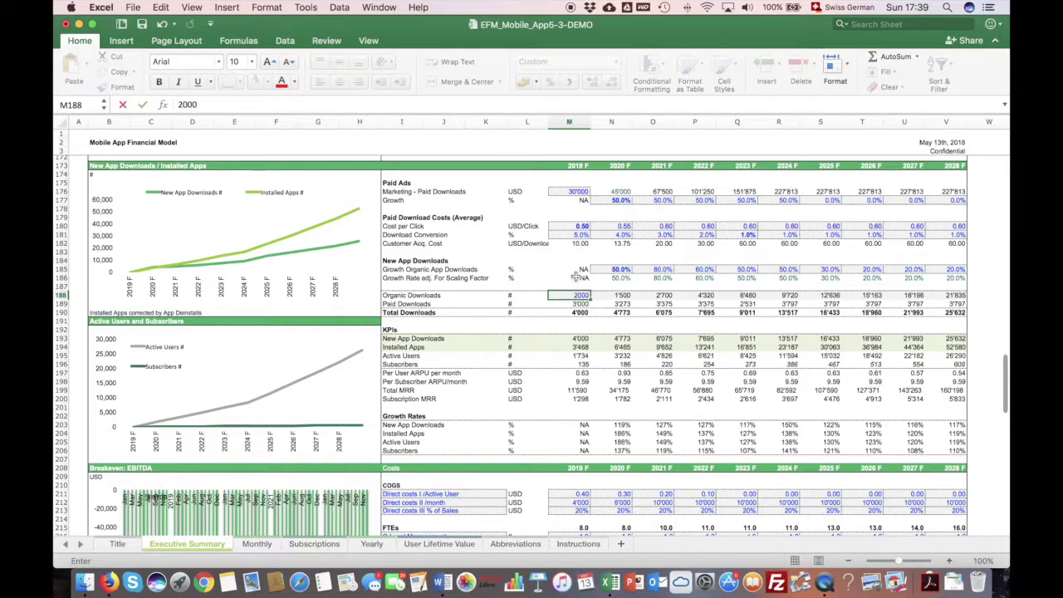
{"action": "key", "text": "Return"}
- Review the New App Downloads KPI values year by year from 2019 to 2028
{"action": "key", "text": "Down"}
{"action": "key", "text": "Down"}
{"action": "key", "text": "Down"}
{"action": "key", "text": "Down"}
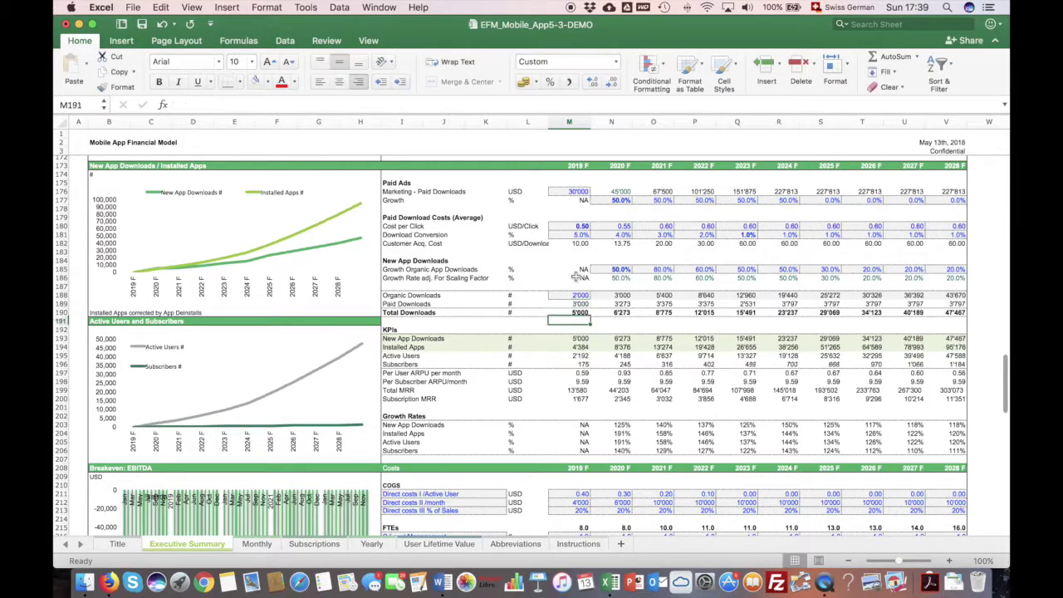
{"action": "key", "text": "Right"}
{"action": "key", "text": "Right"}
{"action": "key", "text": "Right"}
{"action": "key", "text": "Right"}
{"action": "key", "text": "Right"}
{"action": "key", "text": "Right"}
{"action": "key", "text": "Right"}
{"action": "key", "text": "Right"}
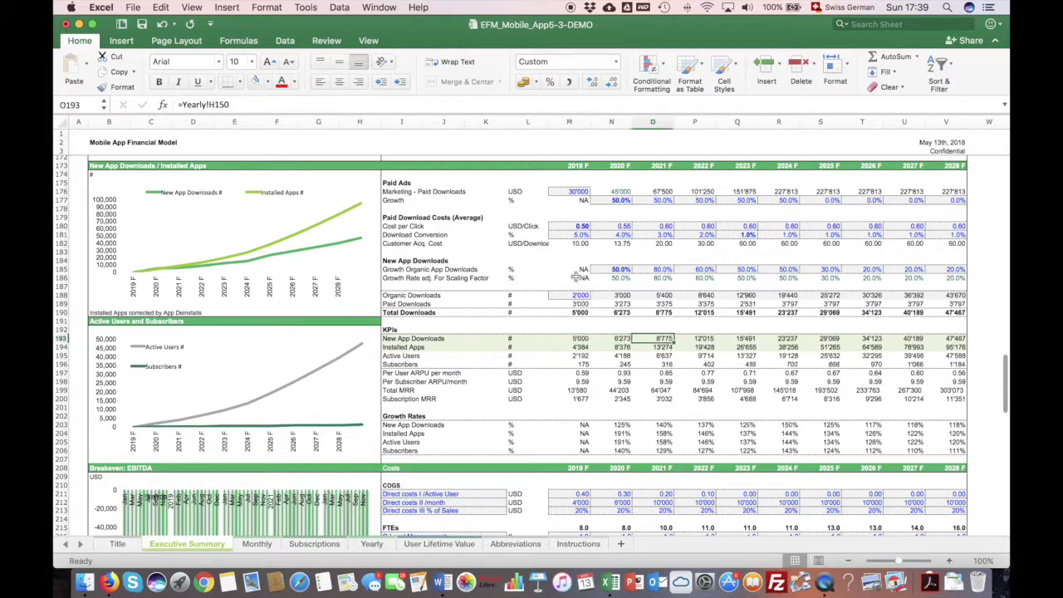
{"action": "key", "text": "Right"}
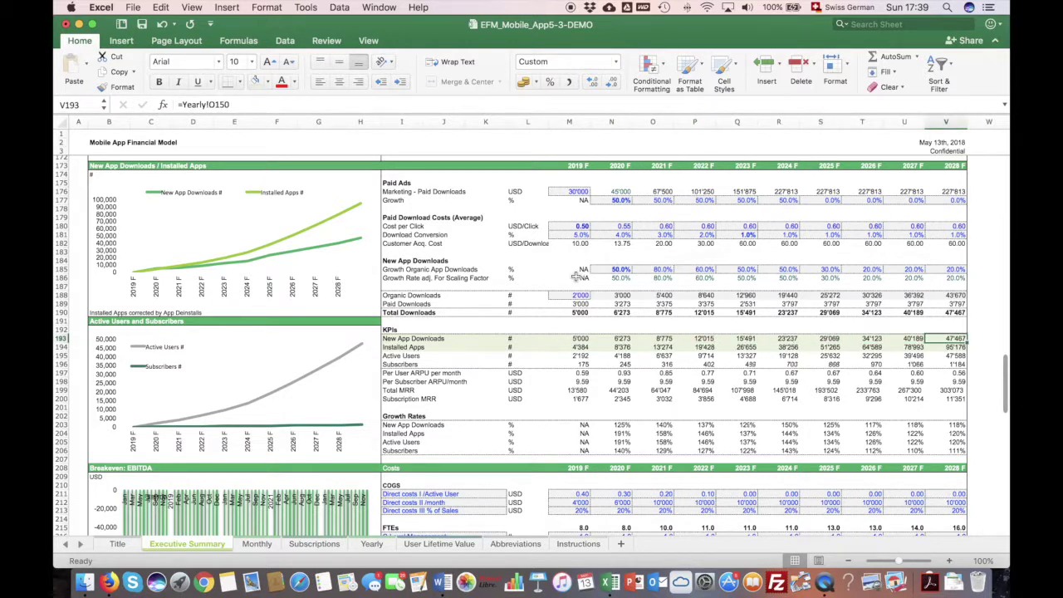
{"action": "key", "text": "Left"}
{"action": "key", "text": "Left"}
{"action": "key", "text": "Left"}
{"action": "key", "text": "Left"}
{"action": "key", "text": "Left"}
{"action": "key", "text": "Left"}
{"action": "key", "text": "Left"}
- Set the 2020 growth of organic app downloads to 60%
{"action": "left_click", "coordinate": [594, 271]}
{"action": "type", "text": "60%"}
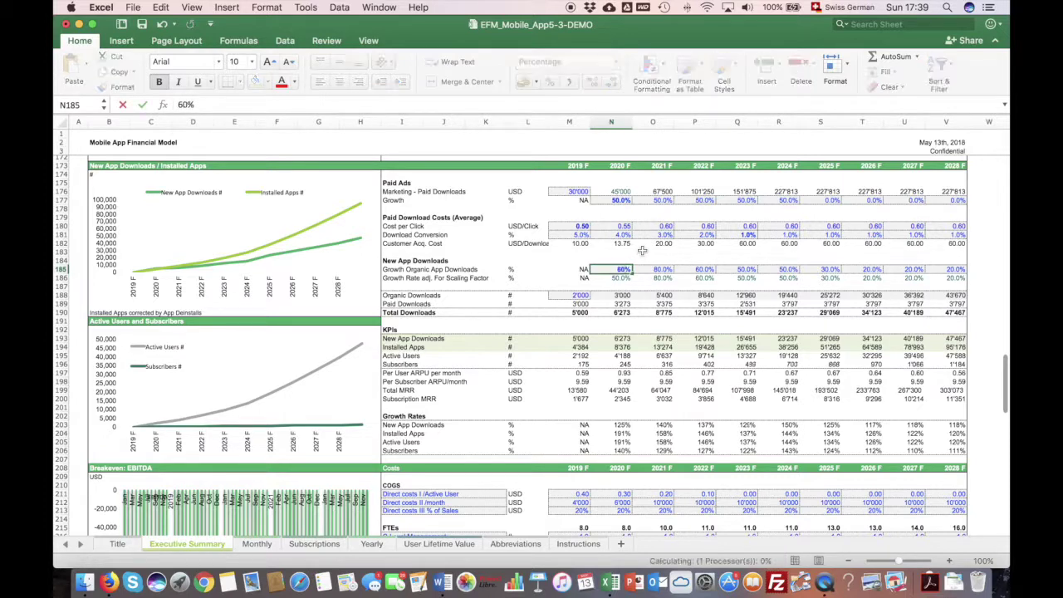
{"action": "key", "text": "Return"}
- Set the 2019 organic downloads to 100000
{"action": "key", "text": "Down"}
{"action": "key", "text": "Down"}
{"action": "key", "text": "Left"}
{"action": "type", "text": "100000"}
{"action": "key", "text": "ctrl+Return"}
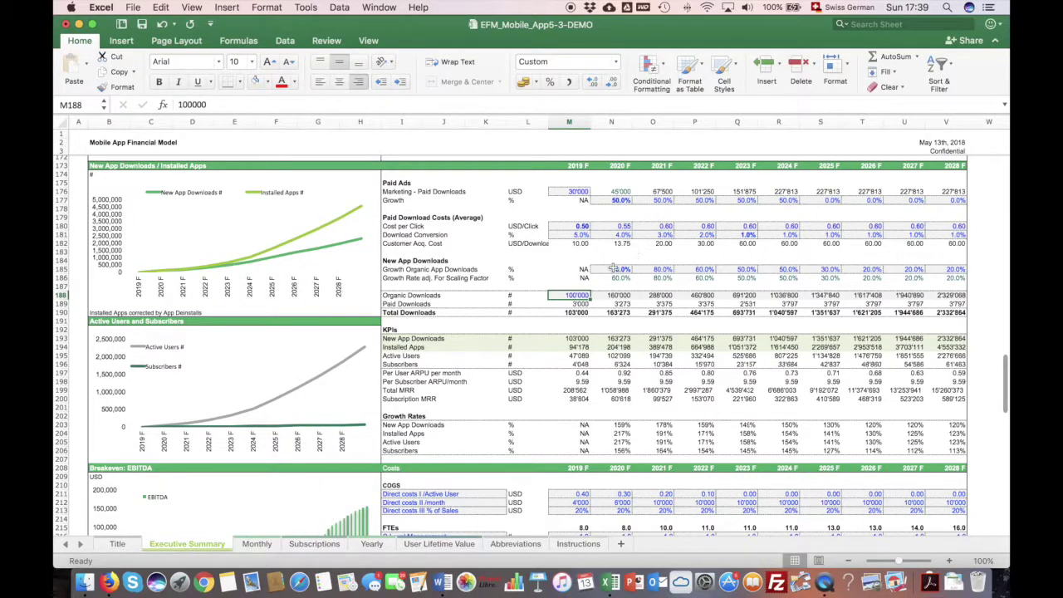
- Set the 2023 growth of organic app downloads to 40%
{"action": "left_click", "coordinate": [619, 269]}
{"action": "left_click", "coordinate": [744, 269]}
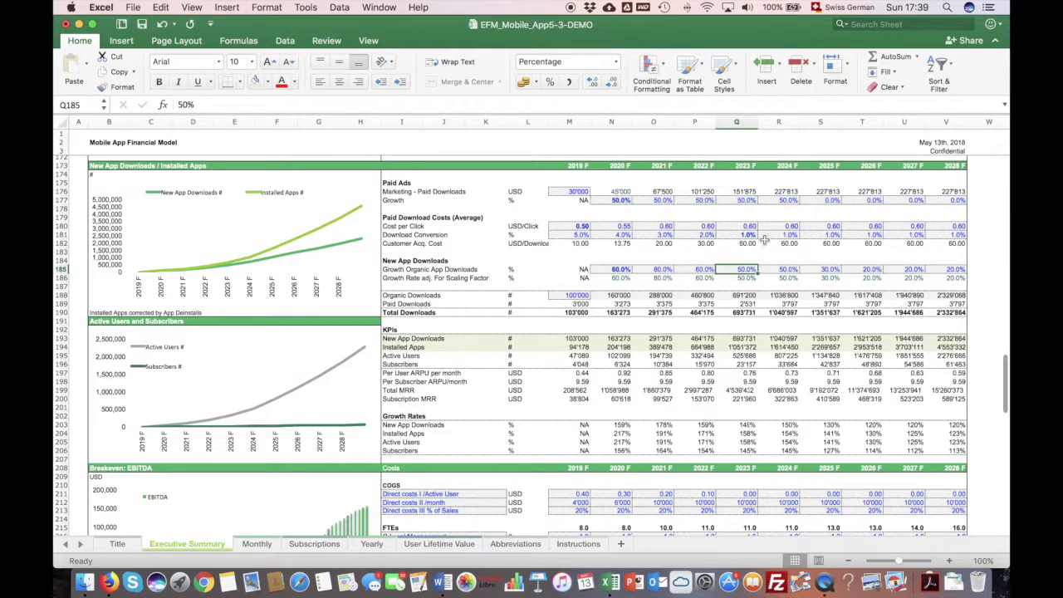
{"action": "type", "text": "40"}
{"action": "key", "text": "Return"}
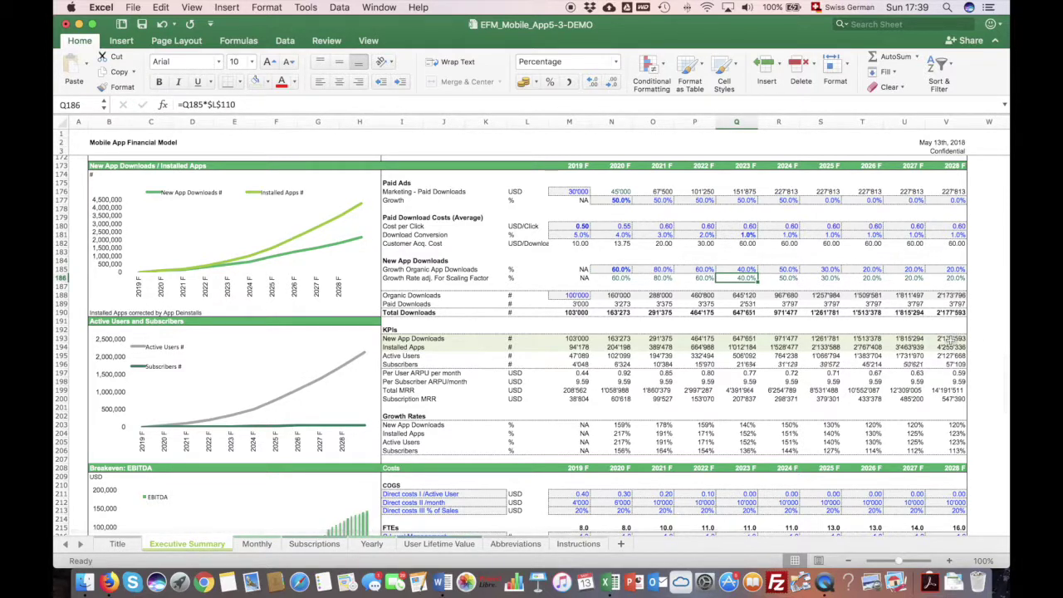
- Review the New App Downloads, Installed Apps and Active Users KPI rows from 2019 to 2028
{"action": "left_click_drag", "start_coordinate": [949, 338], "coordinate": [576, 339]}
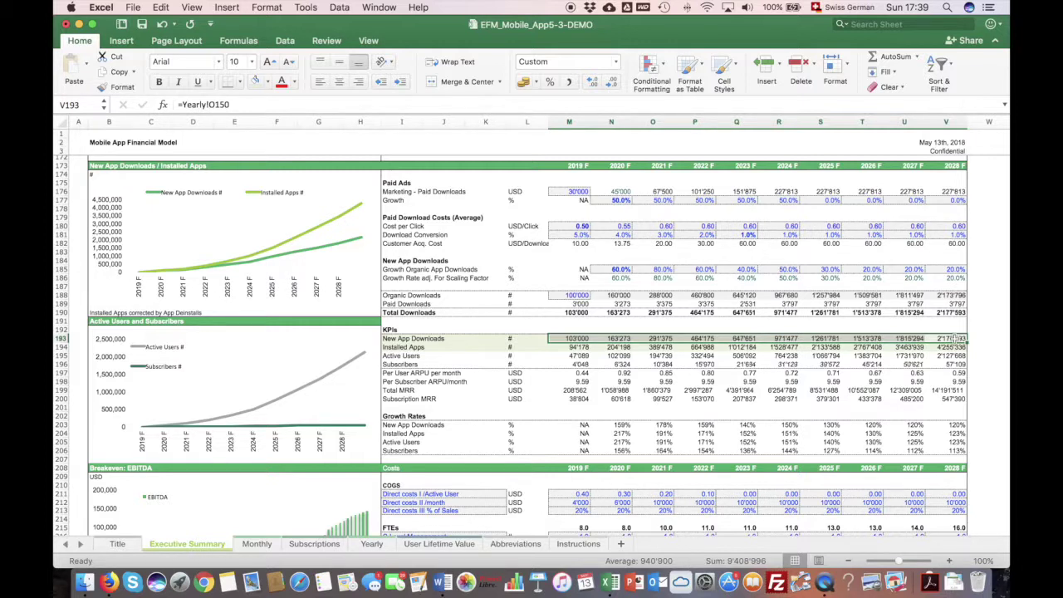
{"action": "left_click_drag", "start_coordinate": [388, 337], "coordinate": [938, 345]}
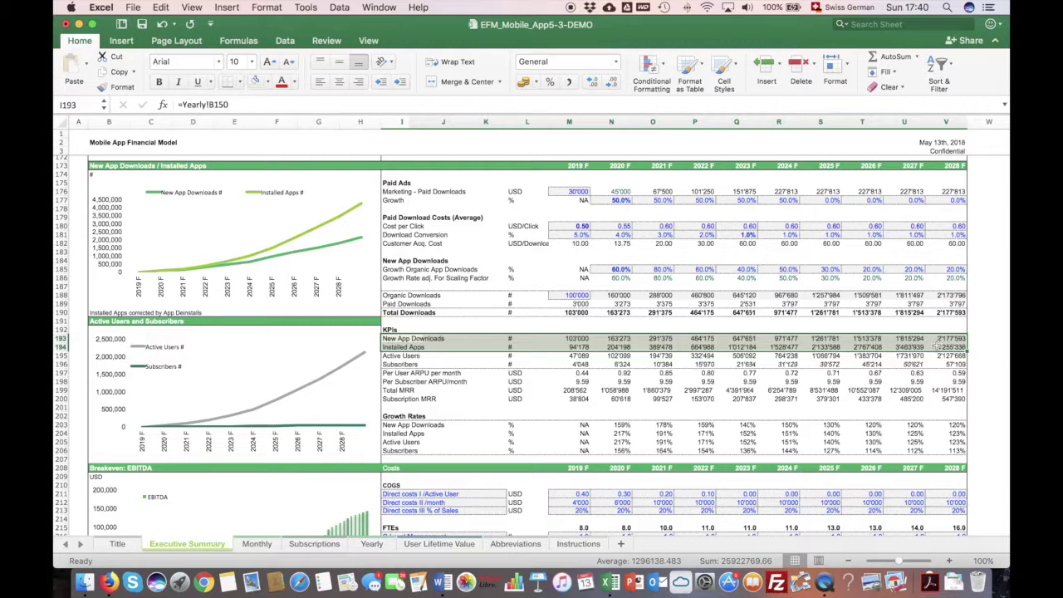
{"action": "left_click", "coordinate": [938, 347]}
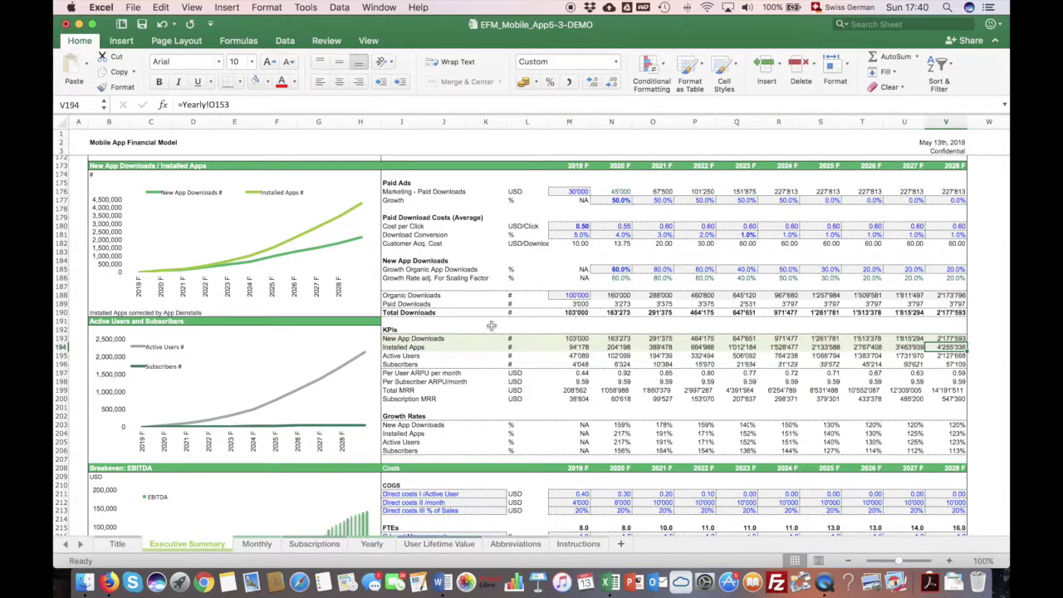
{"action": "left_click", "coordinate": [550, 349]}
{"action": "left_click", "coordinate": [571, 357]}
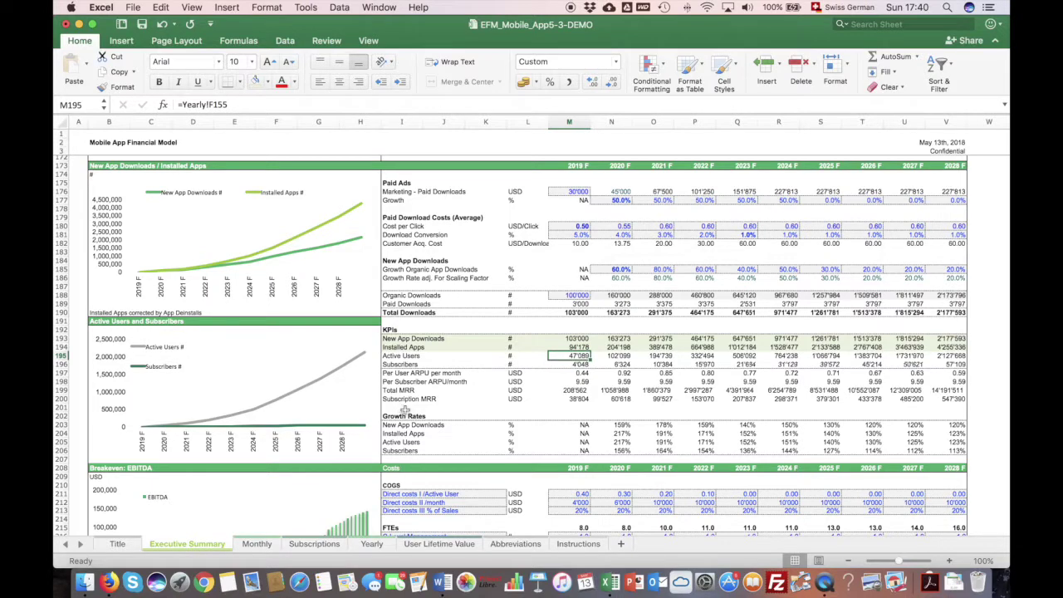
- Set the Active Users percentage in the assumptions to 40%
{"action": "scroll", "coordinate": [408, 406], "scroll_direction": "down", "scroll_amount": 15}
{"action": "scroll", "coordinate": [408, 407], "scroll_direction": "up", "scroll_amount": 10}
{"action": "scroll", "coordinate": [279, 252], "scroll_direction": "down", "scroll_amount": 5}
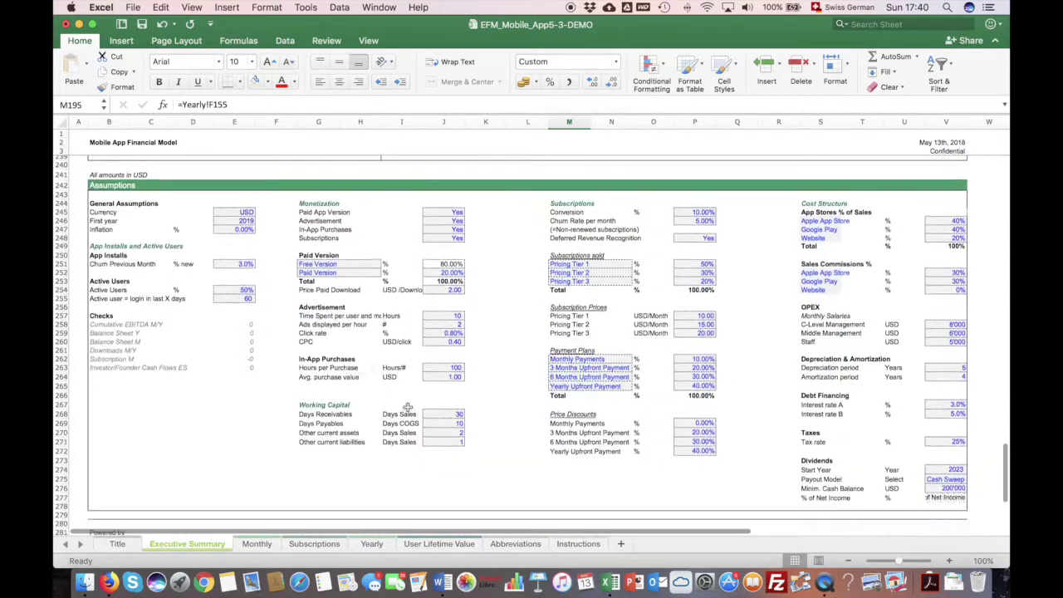
{"action": "scroll", "coordinate": [279, 252], "scroll_direction": "up", "scroll_amount": 2}
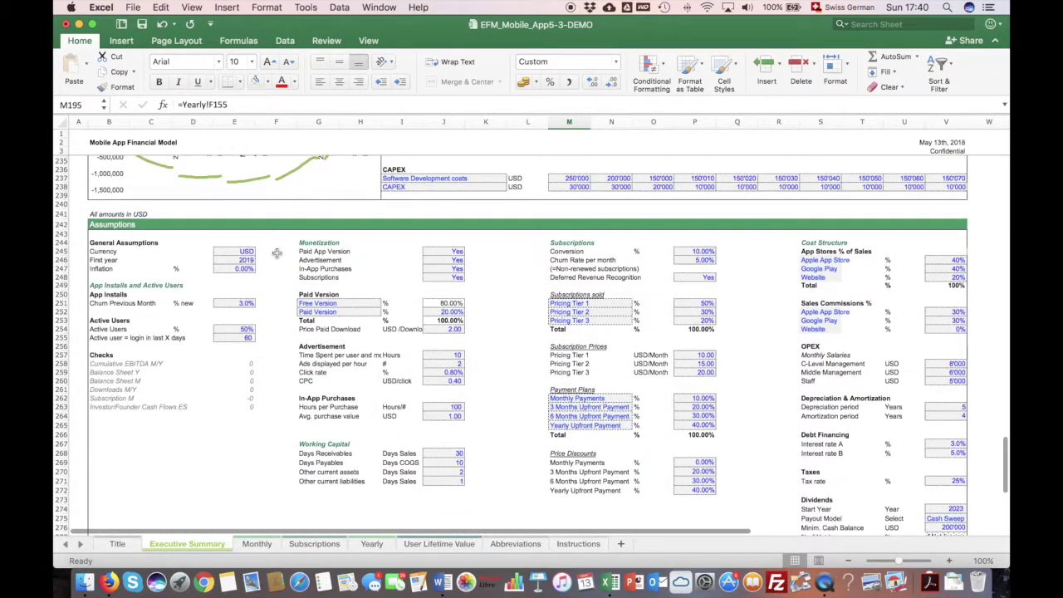
{"action": "left_click", "coordinate": [245, 329]}
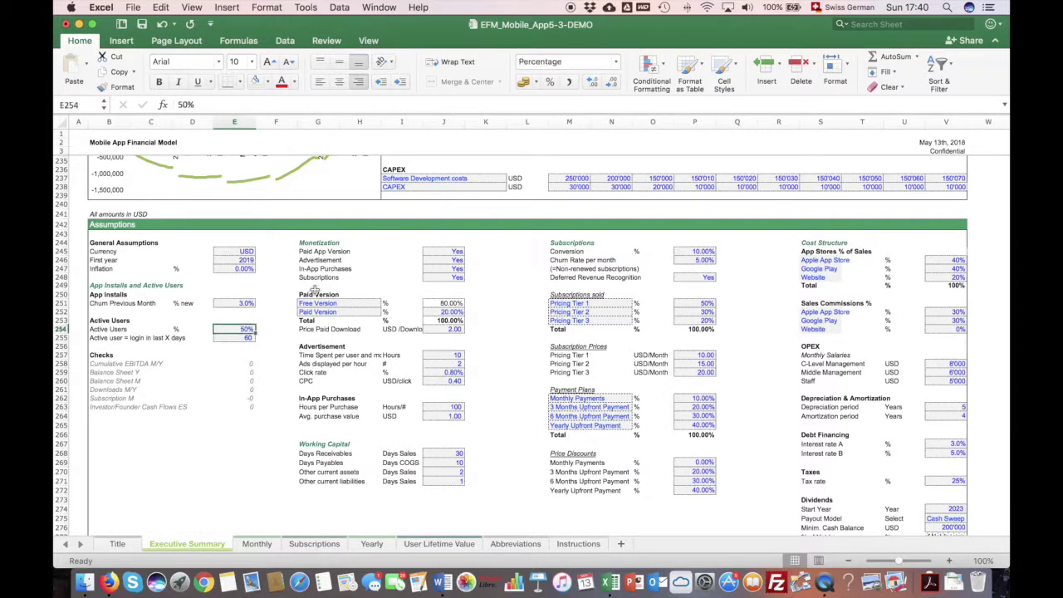
{"action": "type", "text": "40"}
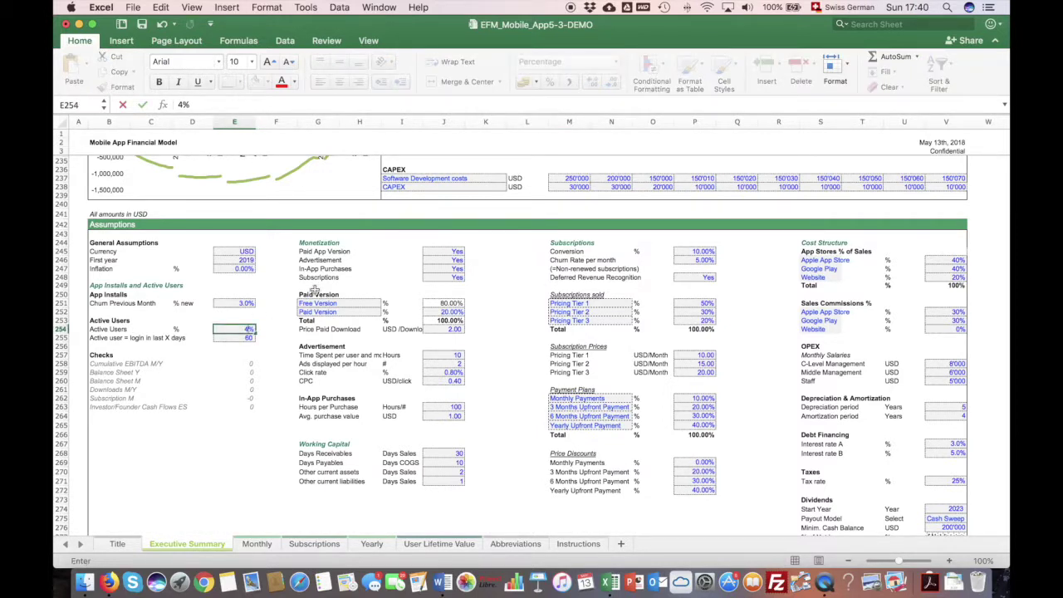
{"action": "key", "text": "Return"}
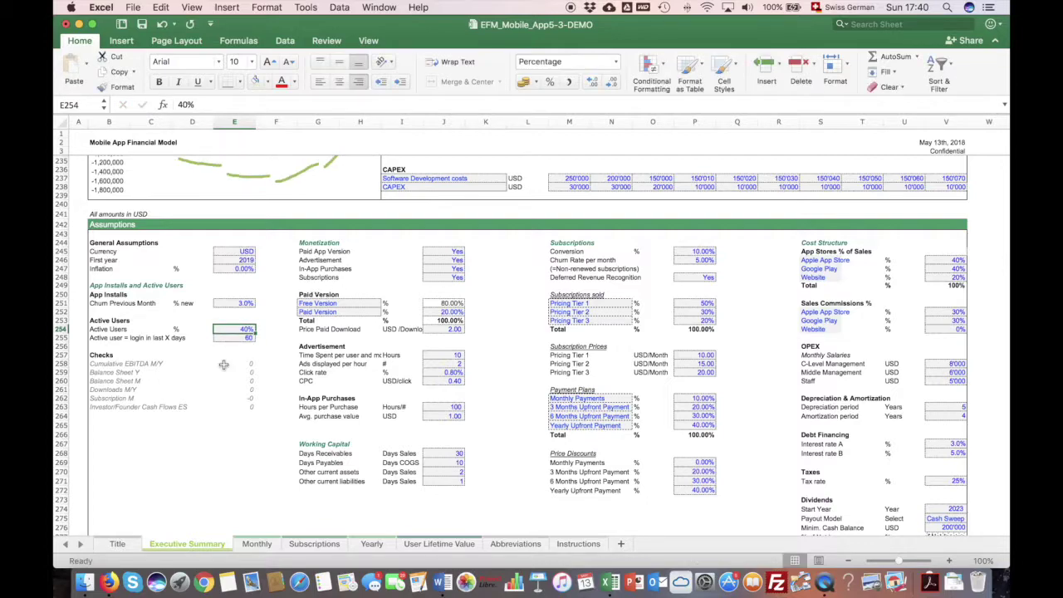
- Examine the recalculated Active Users KPI row from 2019 to 2028
{"action": "scroll", "coordinate": [676, 282], "scroll_direction": "up", "scroll_amount": 10}
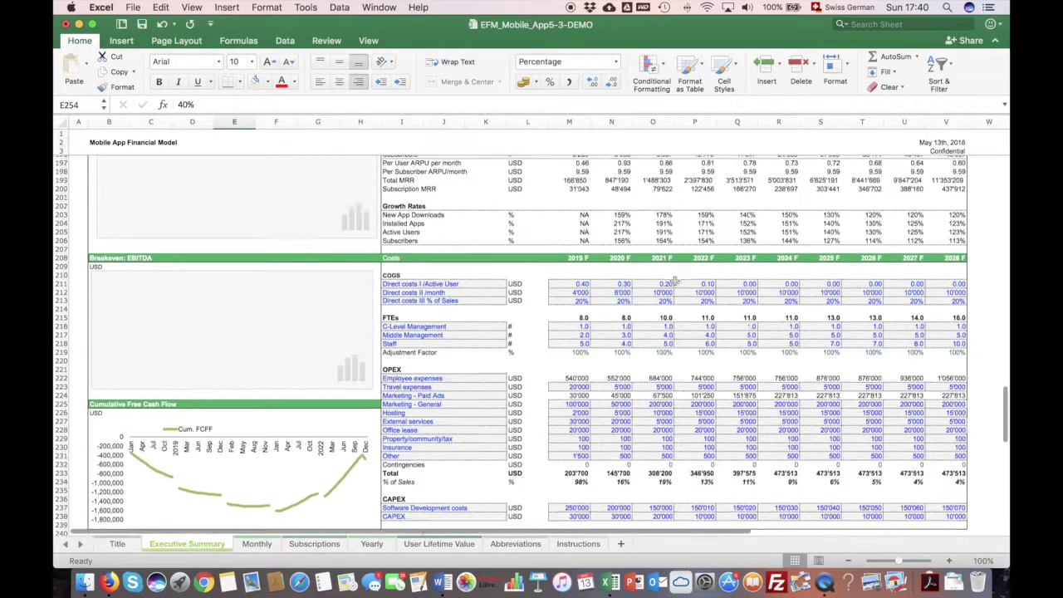
{"action": "scroll", "coordinate": [677, 282], "scroll_direction": "up", "scroll_amount": 20}
{"action": "scroll", "coordinate": [569, 329], "scroll_direction": "down", "scroll_amount": 15}
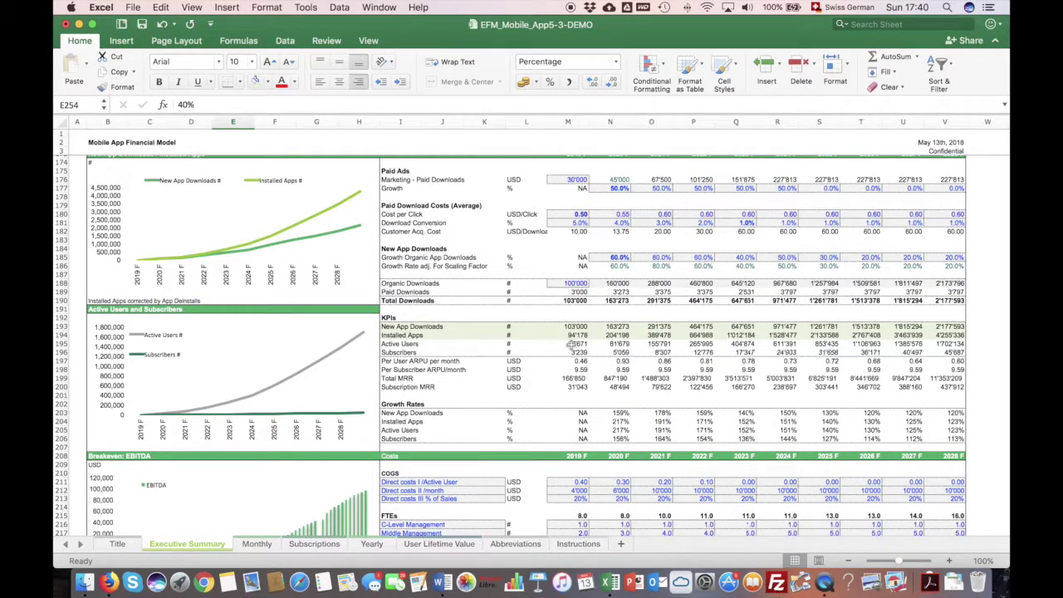
{"action": "left_click_drag", "start_coordinate": [571, 344], "coordinate": [955, 343]}
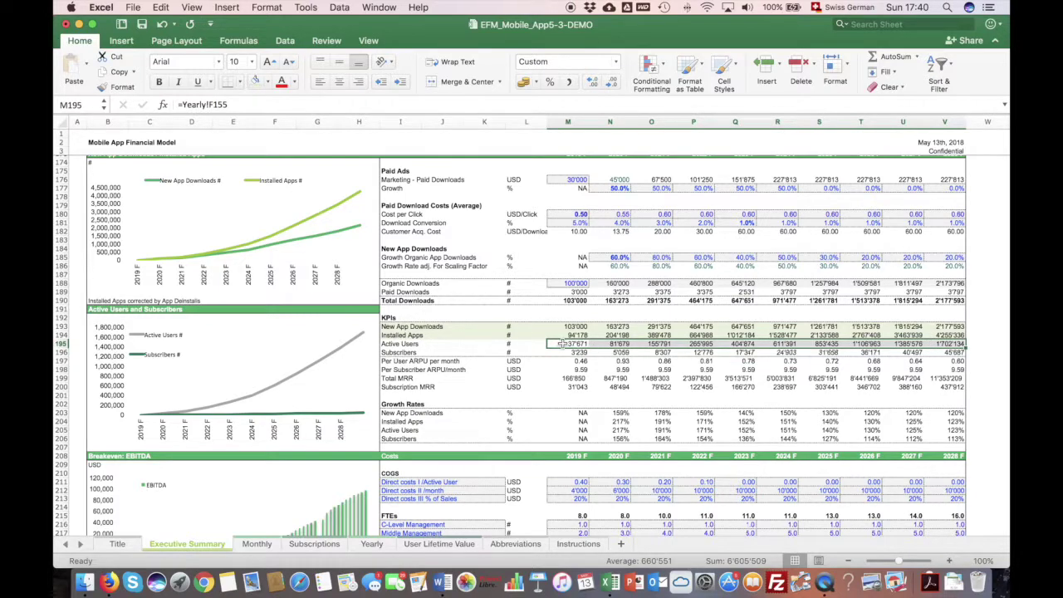
- Set the Active Users percentage in the assumptions back to 50%
{"action": "scroll", "coordinate": [324, 435], "scroll_direction": "down", "scroll_amount": 20}
{"action": "scroll", "coordinate": [318, 437], "scroll_direction": "up", "scroll_amount": 10}
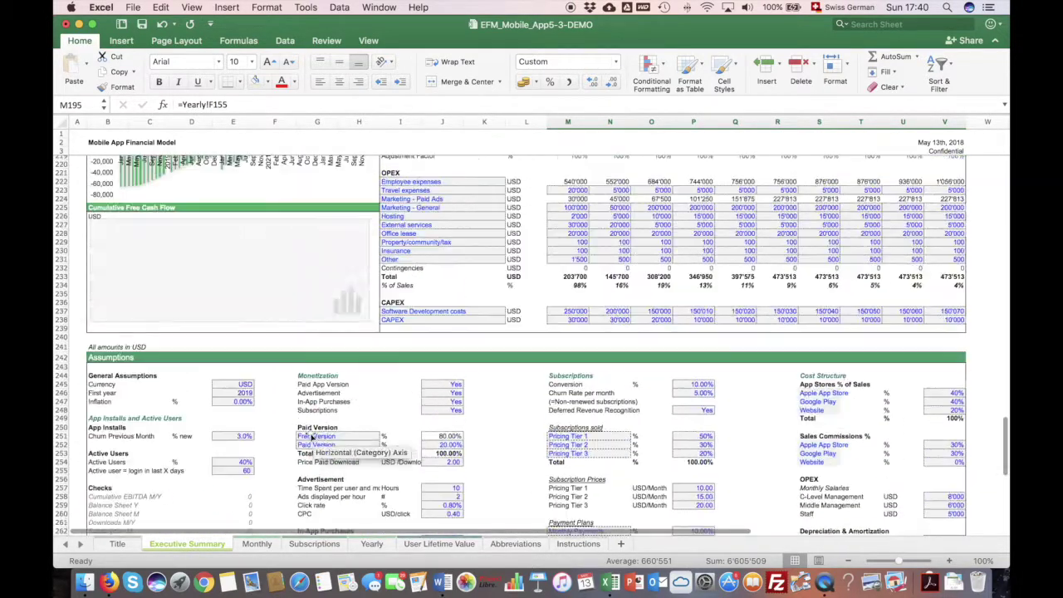
{"action": "scroll", "coordinate": [316, 438], "scroll_direction": "down", "scroll_amount": 3}
{"action": "left_click", "coordinate": [235, 381]}
{"action": "type", "text": "50"}
{"action": "key", "text": "Return"}
- Set the App Installs churn of the previous month to 5% and check the effect on the KPIs and charts
{"action": "key", "text": "Up"}
{"action": "key", "text": "Up"}
{"action": "key", "text": "Up"}
{"action": "key", "text": "Up"}
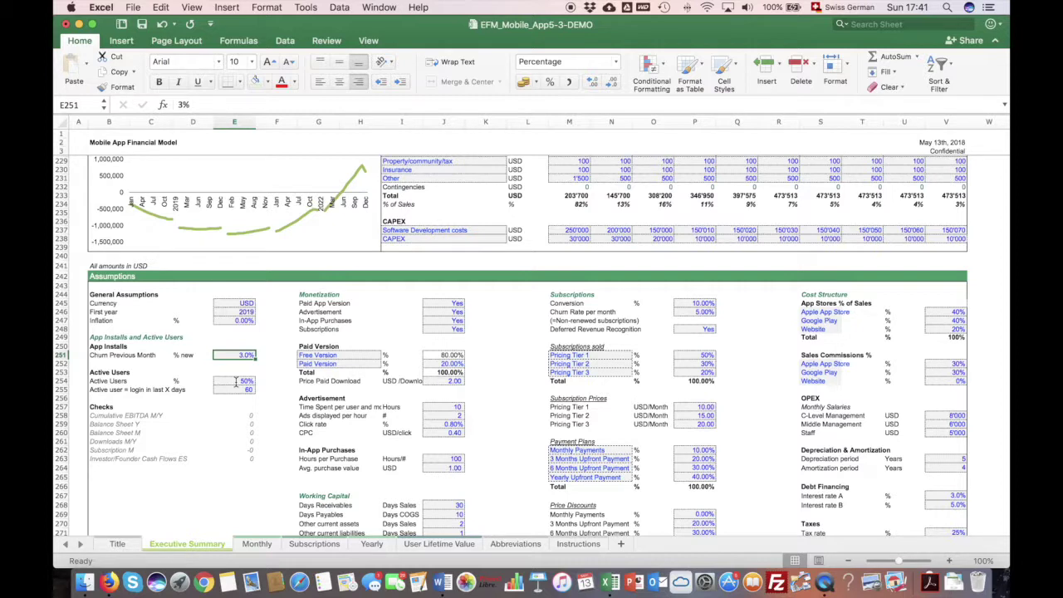
{"action": "type", "text": "5"}
{"action": "key", "text": "Return"}
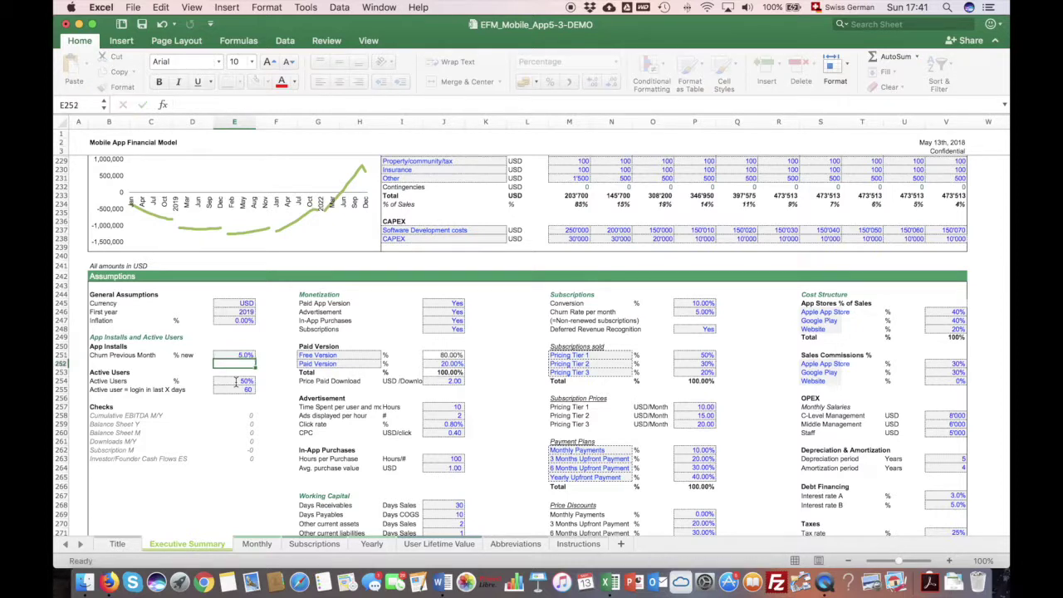
{"action": "key", "text": "Up"}
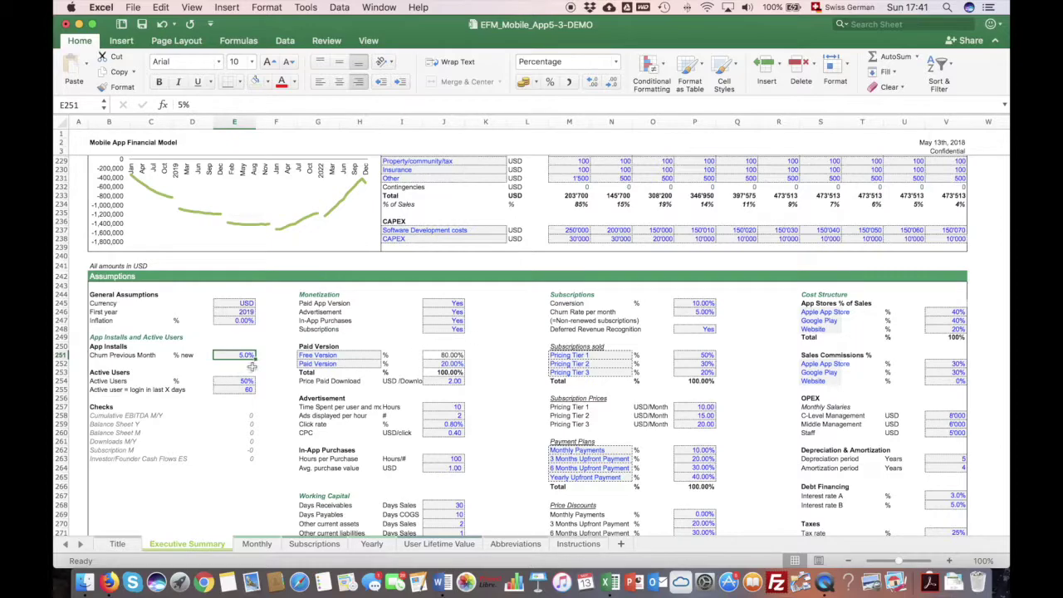
{"action": "scroll", "coordinate": [803, 336], "scroll_direction": "up", "scroll_amount": 10}
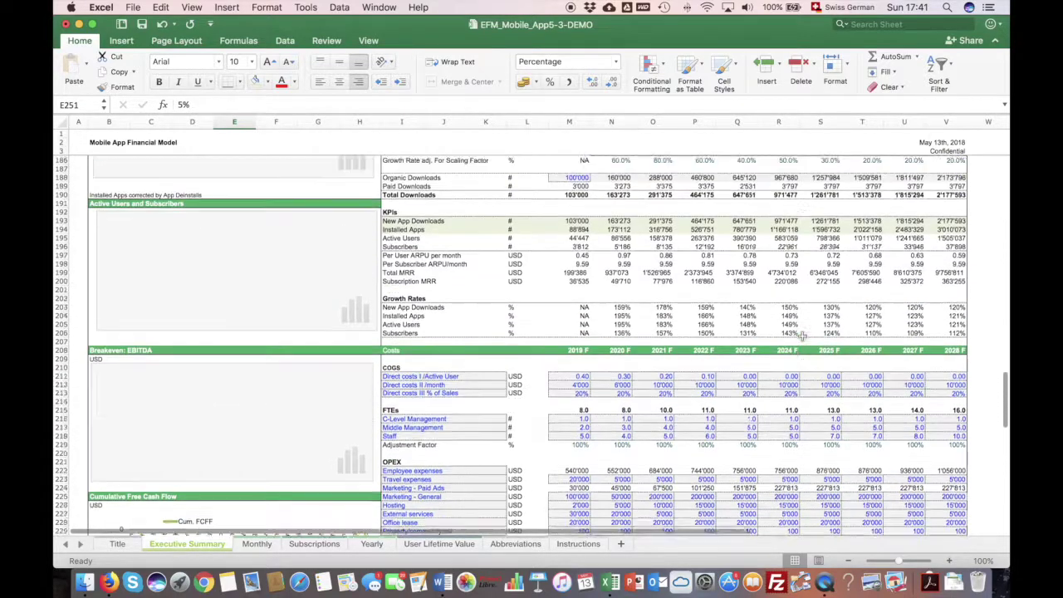
{"action": "scroll", "coordinate": [804, 336], "scroll_direction": "up", "scroll_amount": 5}
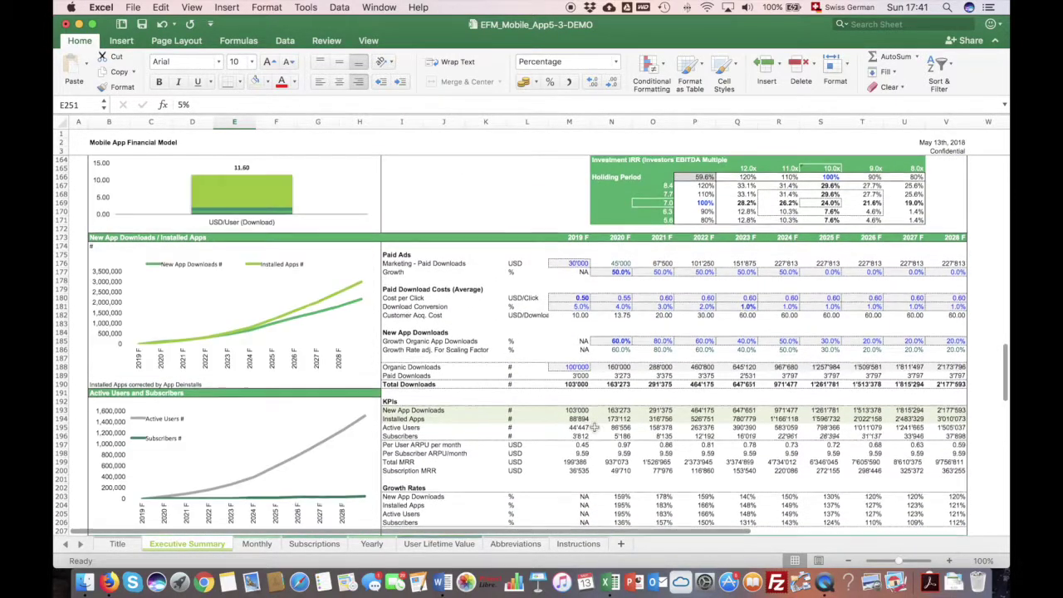
- Set the App Installs churn of the previous month to 10%
{"action": "scroll", "coordinate": [594, 427], "scroll_direction": "down", "scroll_amount": 15}
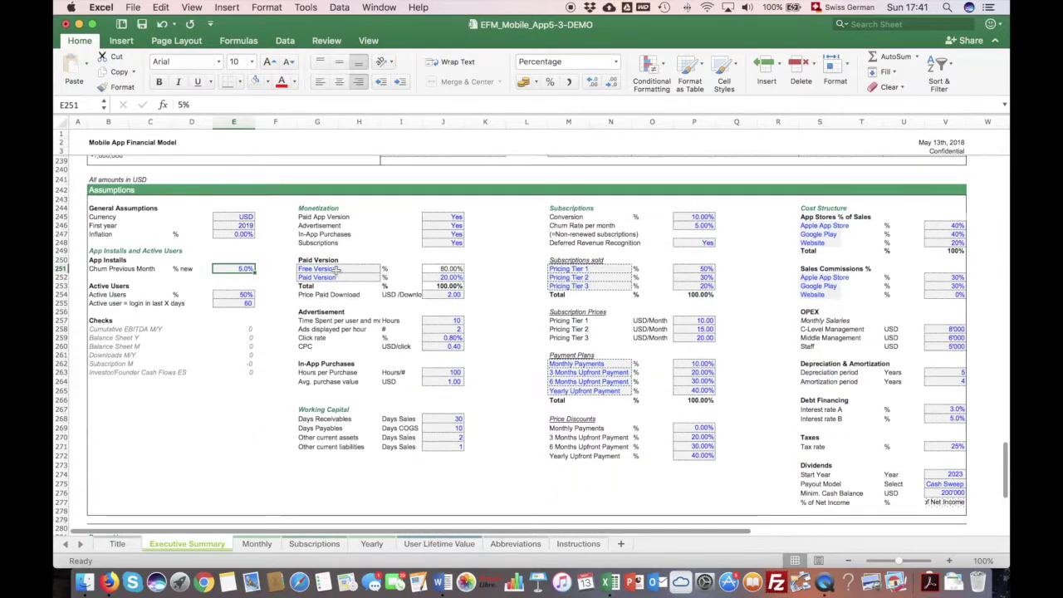
{"action": "type", "text": "10"}
{"action": "key", "text": "Return"}
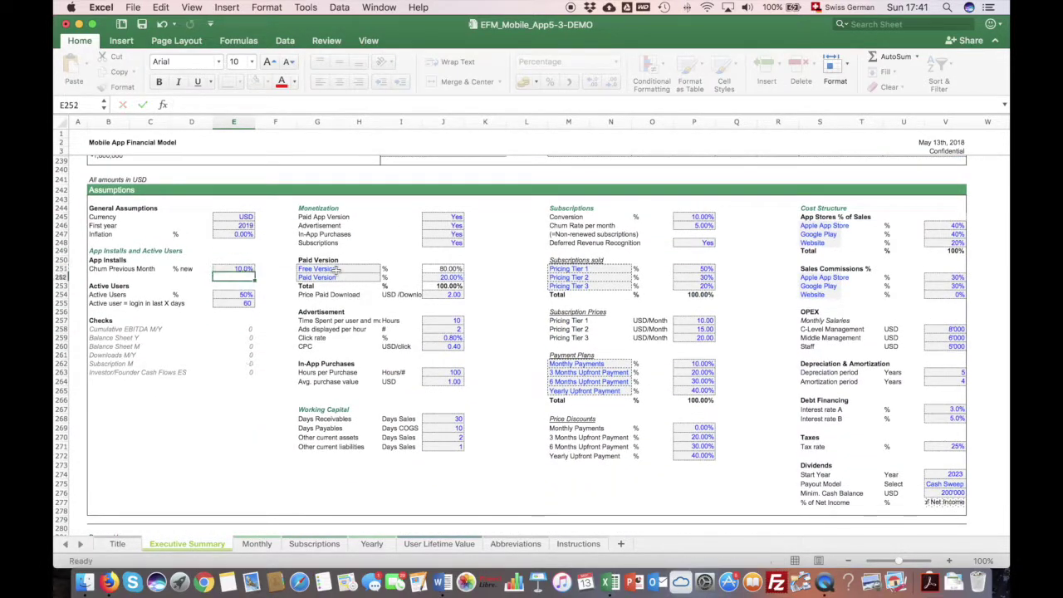
{"action": "left_click", "coordinate": [188, 268]}
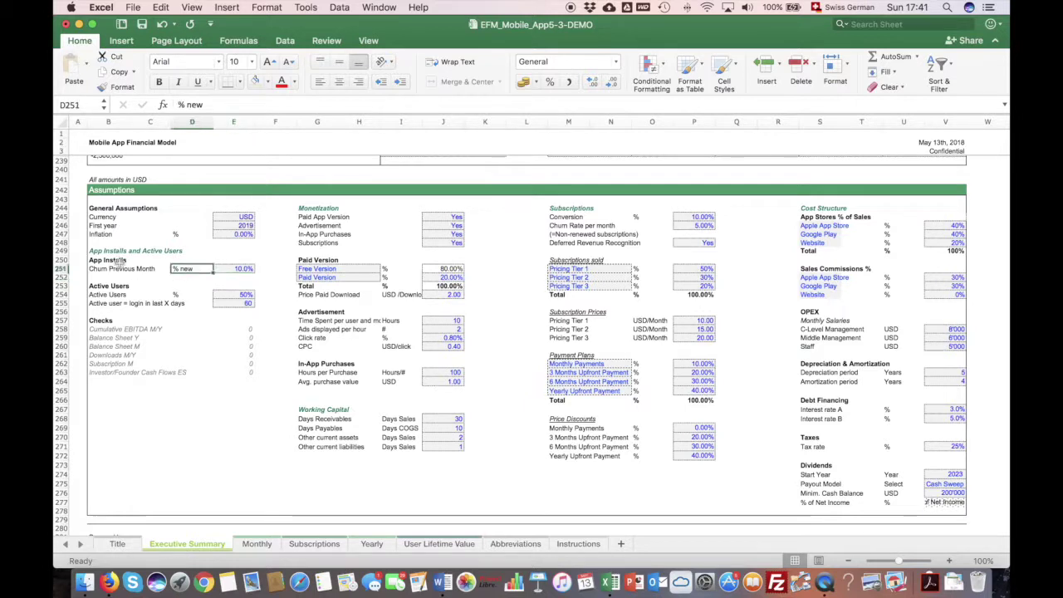
{"action": "left_click", "coordinate": [245, 271]}
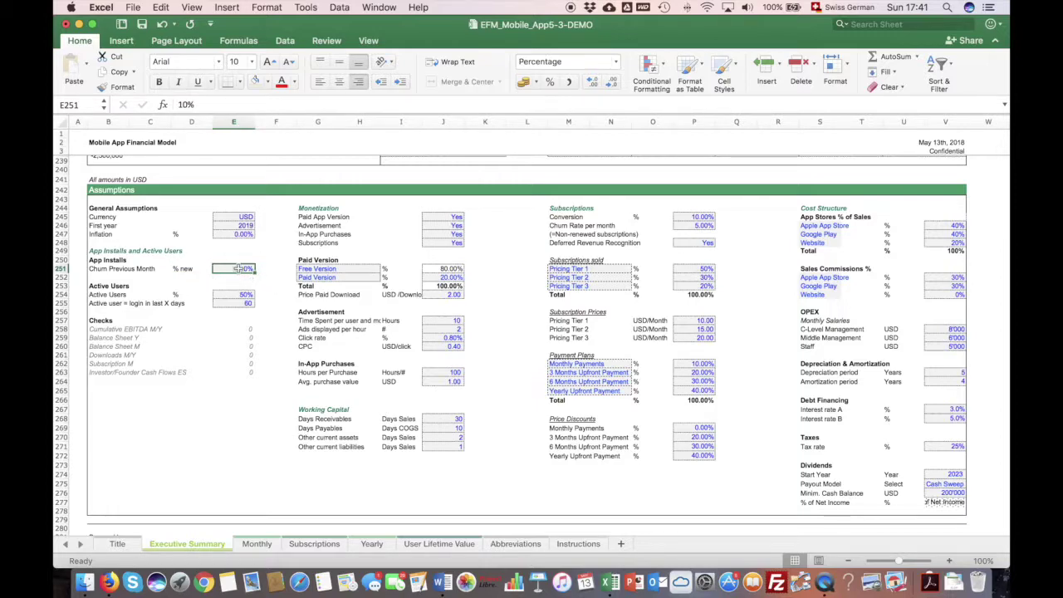
- Check the 2028 Installed Apps KPI and the active users chart under the higher churn
{"action": "scroll", "coordinate": [574, 287], "scroll_direction": "up", "scroll_amount": 15}
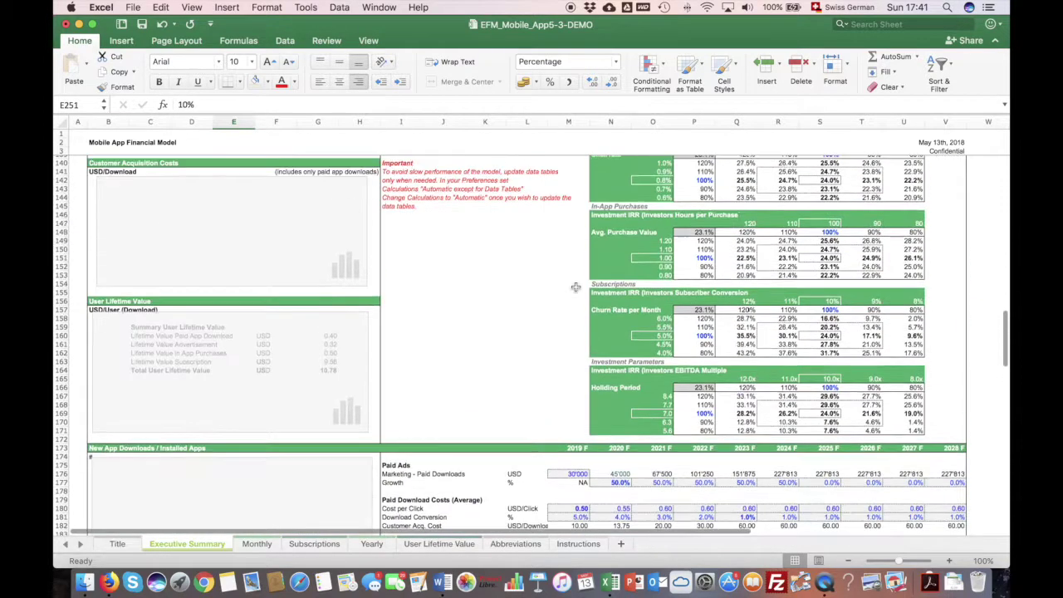
{"action": "scroll", "coordinate": [574, 286], "scroll_direction": "down", "scroll_amount": 8}
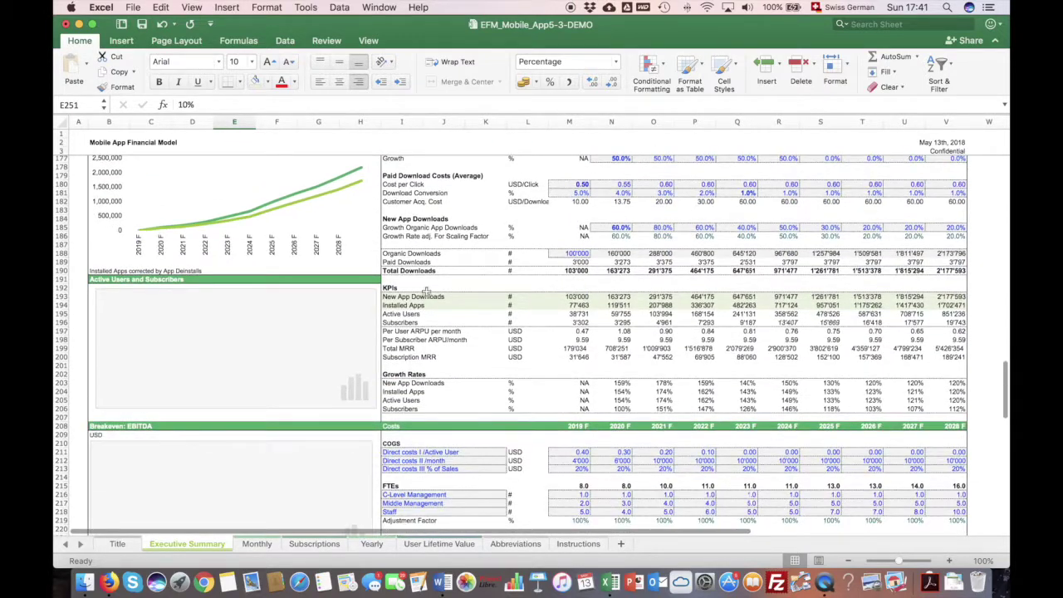
{"action": "left_click", "coordinate": [946, 306]}
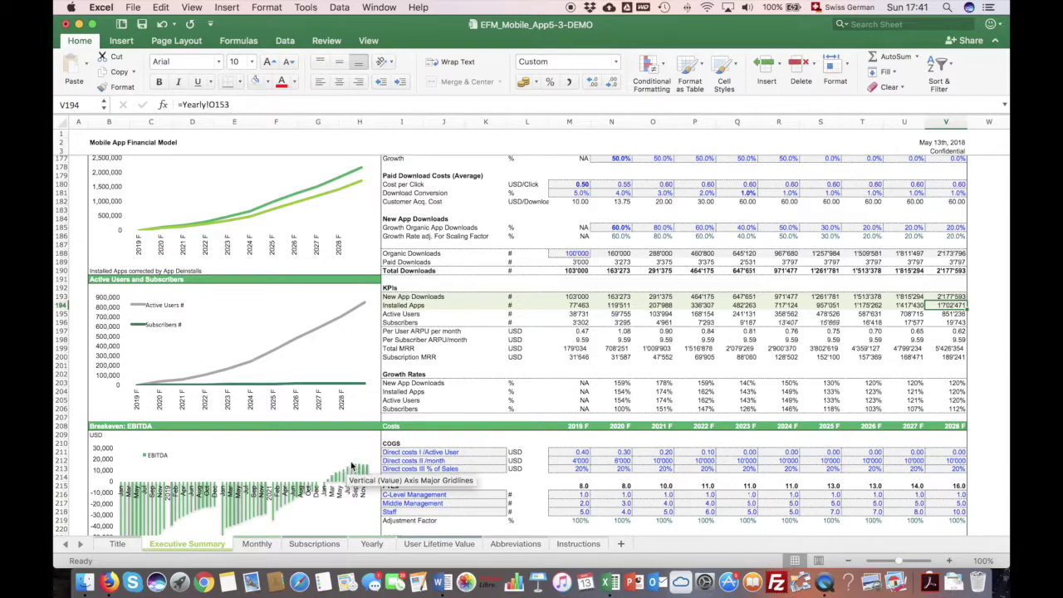
- Set the App Installs churn of the previous month to 20%
{"action": "scroll", "coordinate": [352, 466], "scroll_direction": "down", "scroll_amount": 13}
{"action": "scroll", "coordinate": [352, 466], "scroll_direction": "down", "scroll_amount": 2}
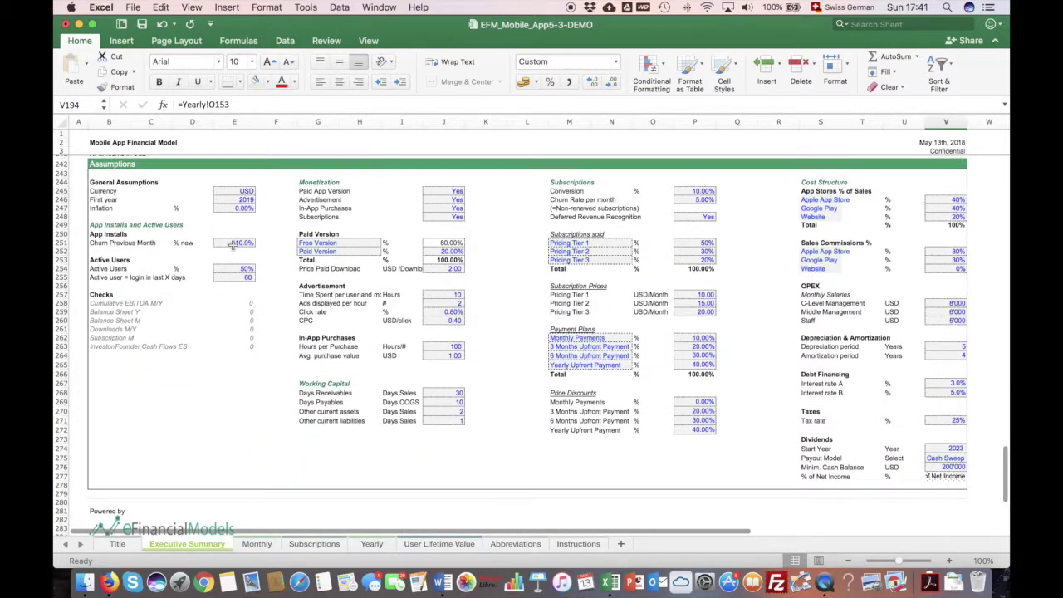
{"action": "left_click", "coordinate": [238, 243]}
{"action": "type", "text": "20"}
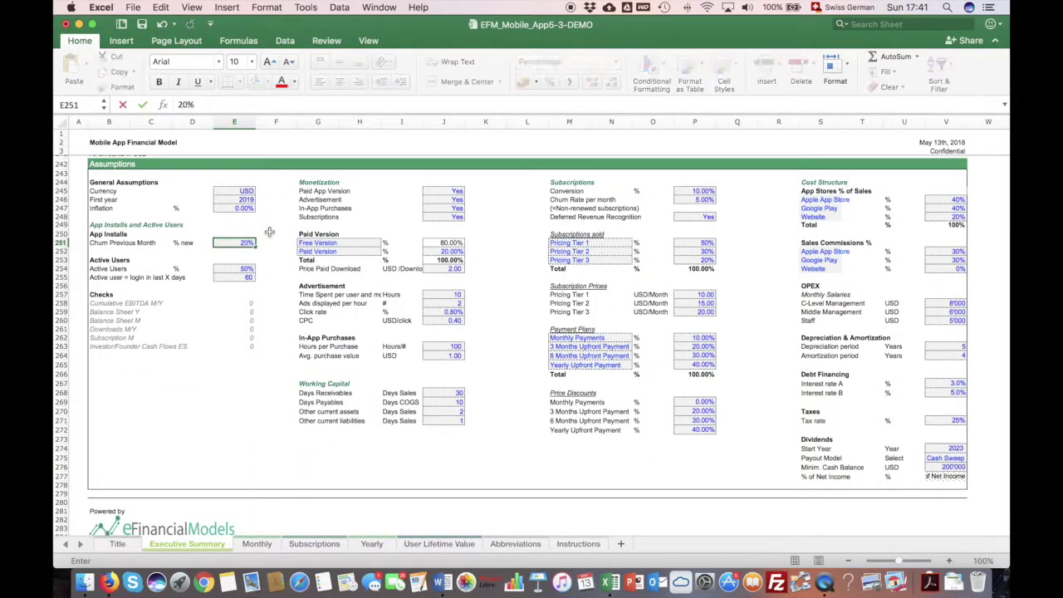
{"action": "key", "text": "Return"}
- Compare the 2028 Installed Apps and Active Users KPIs with the new app downloads
{"action": "scroll", "coordinate": [686, 298], "scroll_direction": "up", "scroll_amount": 13}
{"action": "scroll", "coordinate": [686, 298], "scroll_direction": "up", "scroll_amount": 3}
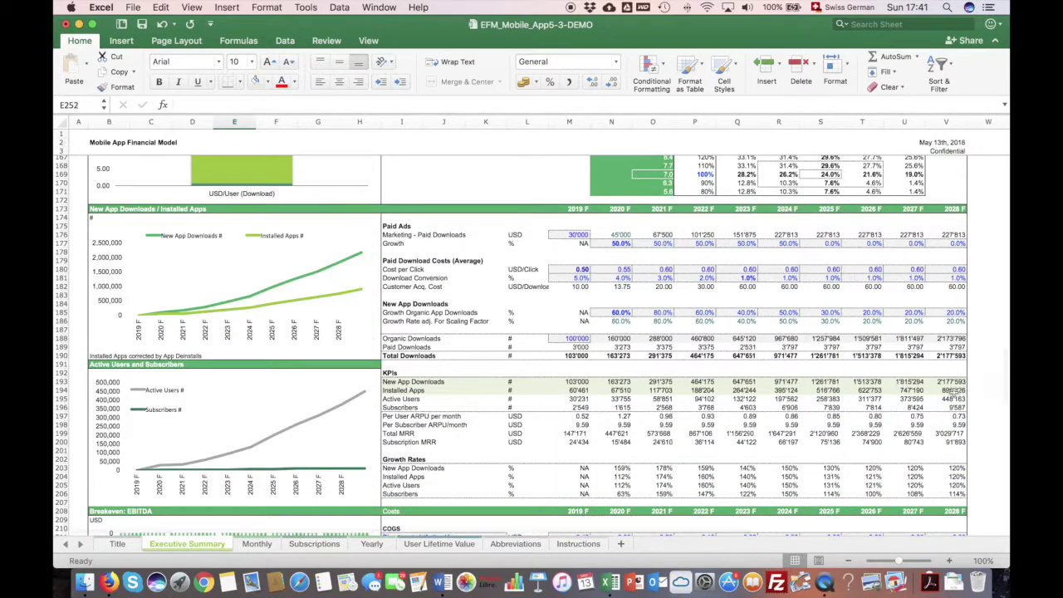
{"action": "left_click", "coordinate": [953, 390]}
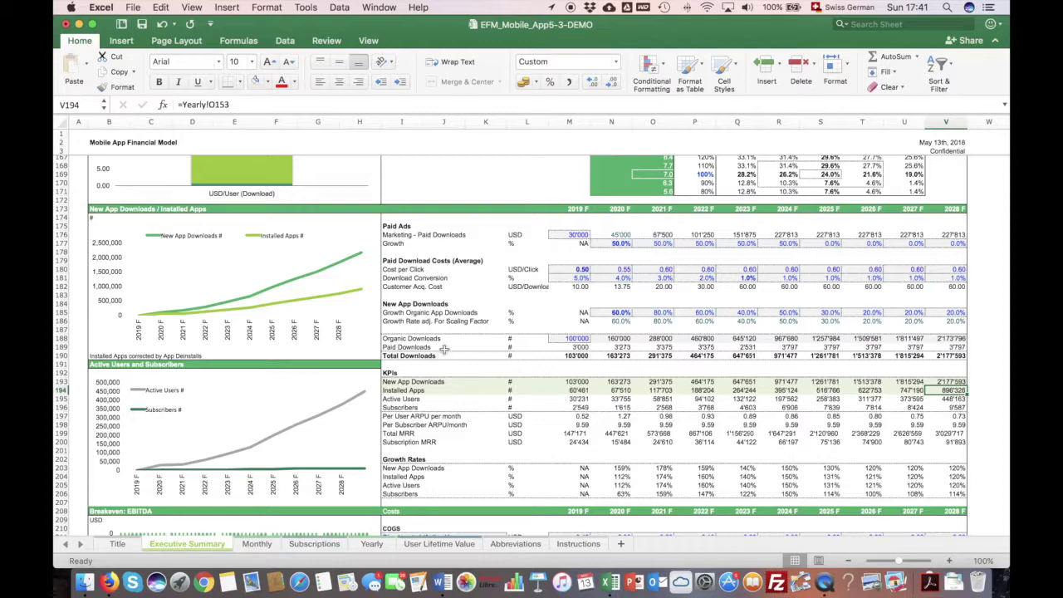
{"action": "scroll", "coordinate": [575, 340], "scroll_direction": "up", "scroll_amount": 1}
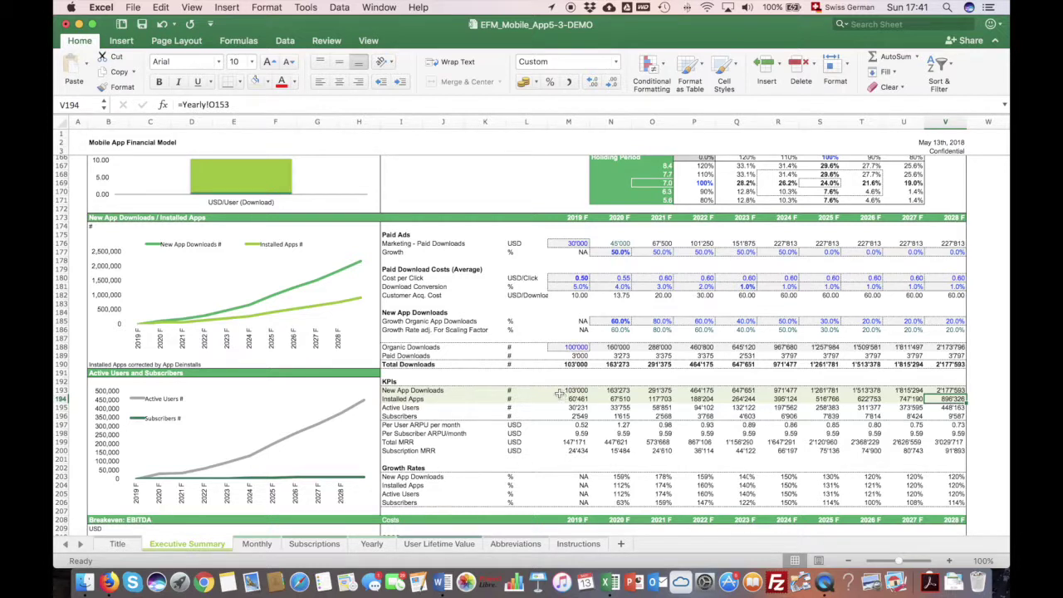
{"action": "left_click", "coordinate": [955, 407]}
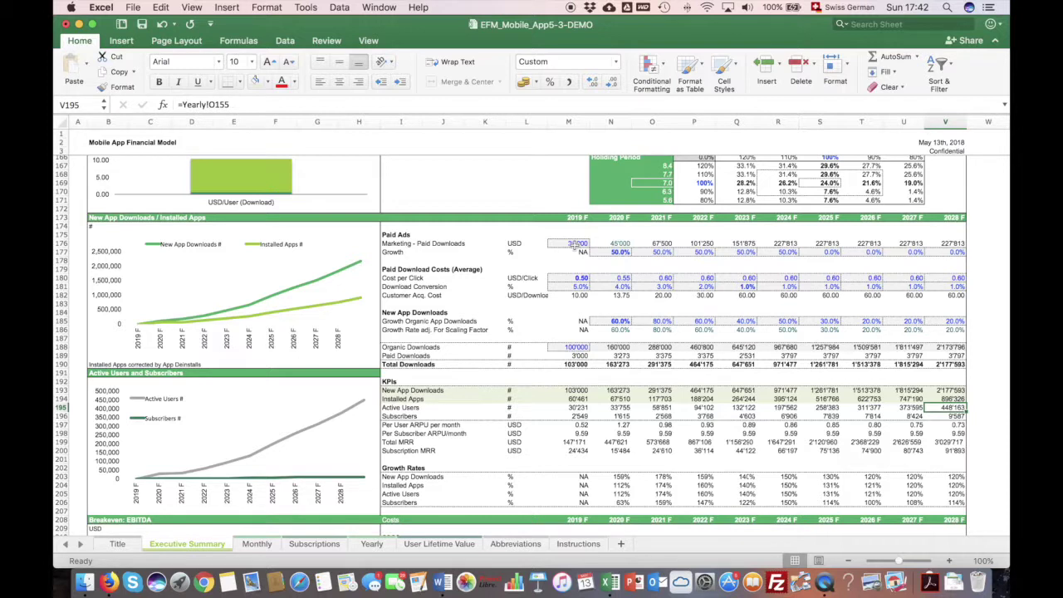
- Review the 2019 paid ads inputs, from the marketing budget down to the cost per click and download conversion
{"action": "left_click", "coordinate": [577, 243]}
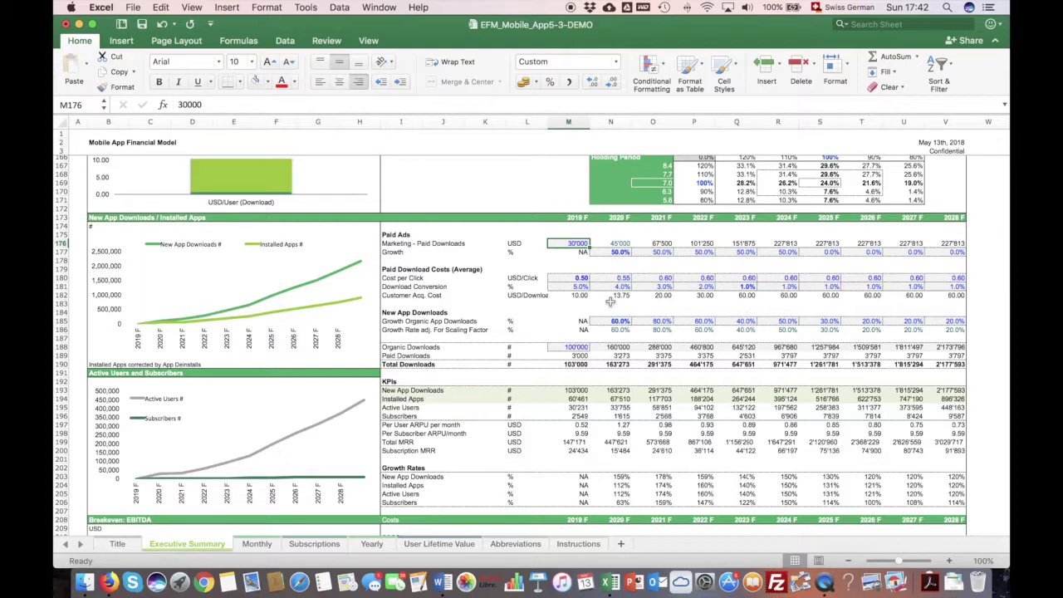
{"action": "key", "text": "Down"}
{"action": "key", "text": "Down"}
{"action": "key", "text": "Down"}
{"action": "key", "text": "Down"}
{"action": "key", "text": "Down"}
{"action": "key", "text": "Down"}
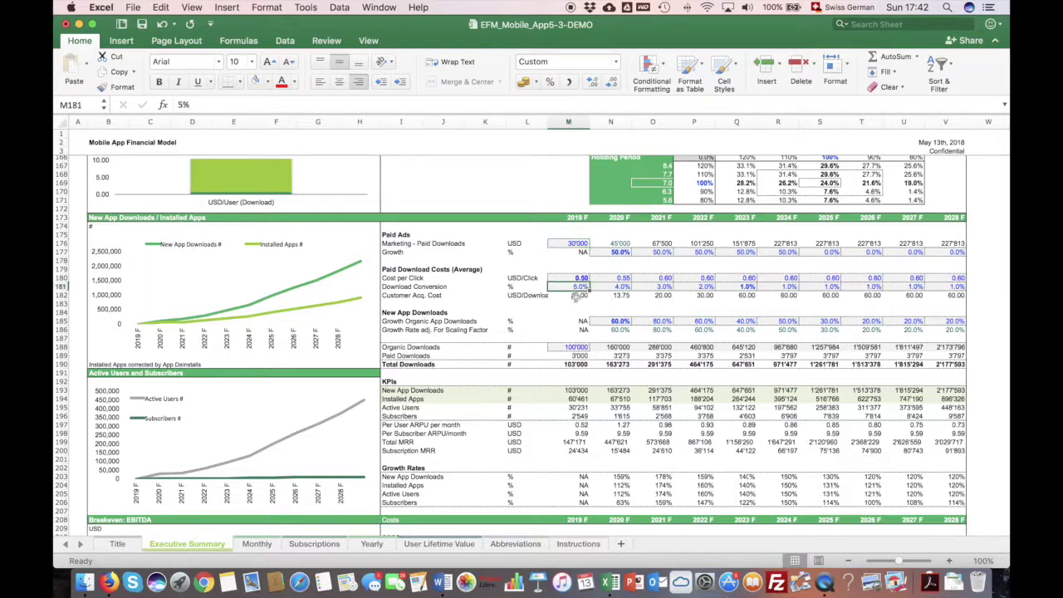
- Select the whole Customer Acq. Cost row and review it alongside the organic and paid downloads
{"action": "left_click", "coordinate": [409, 295]}
{"action": "key", "text": "ctrl+shift+Right"}
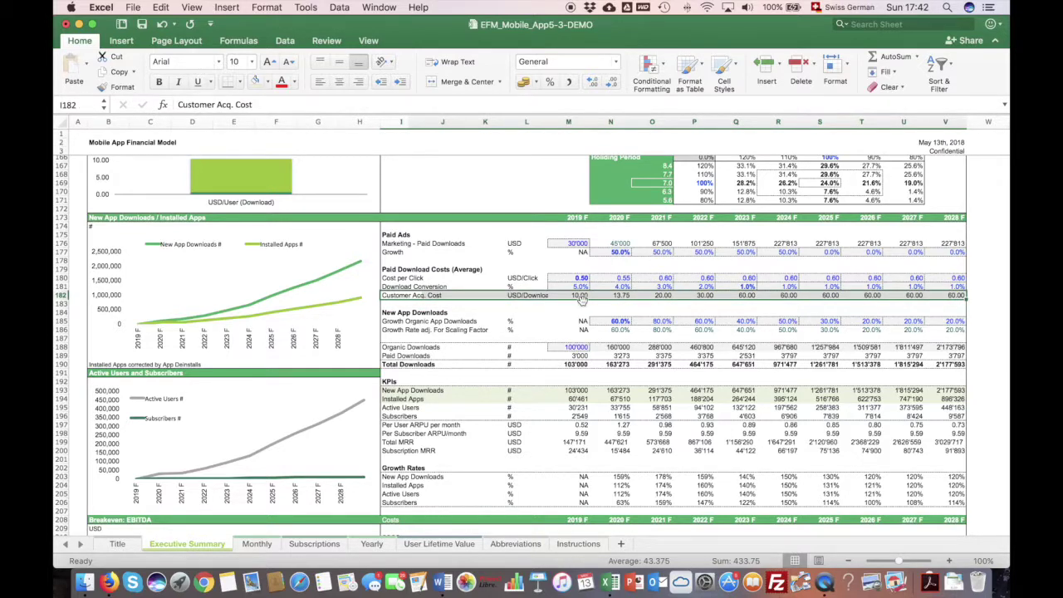
{"action": "scroll", "coordinate": [582, 300], "scroll_direction": "down", "scroll_amount": 5}
{"action": "scroll", "coordinate": [583, 299], "scroll_direction": "up", "scroll_amount": 2}
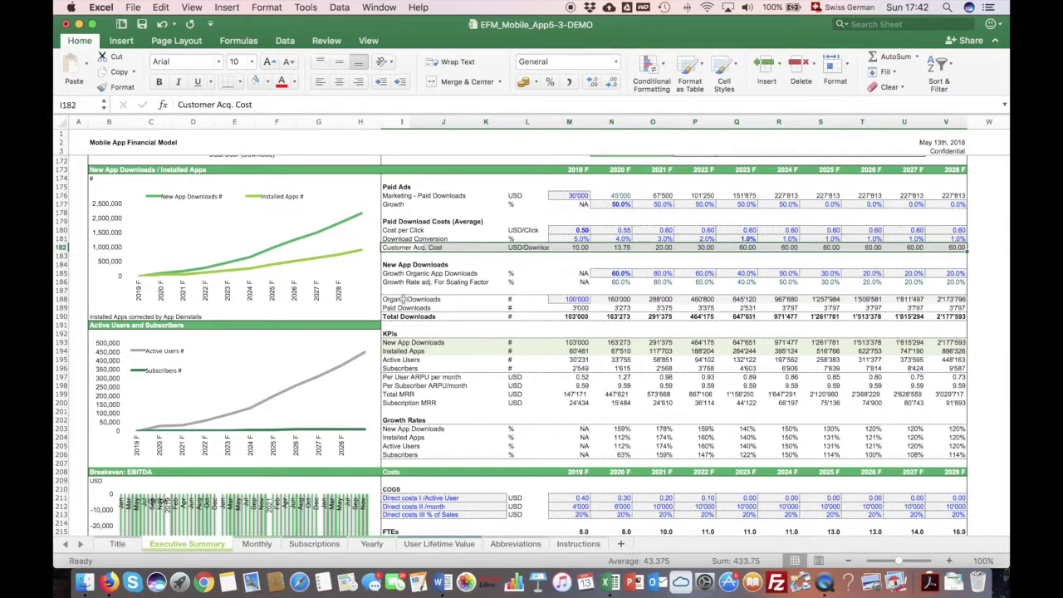
- Set the 2019 marketing budget for paid downloads to 50,000 USD and check the Paid Downloads row across the forecast years
{"action": "left_click_drag", "start_coordinate": [581, 308], "coordinate": [940, 307]}
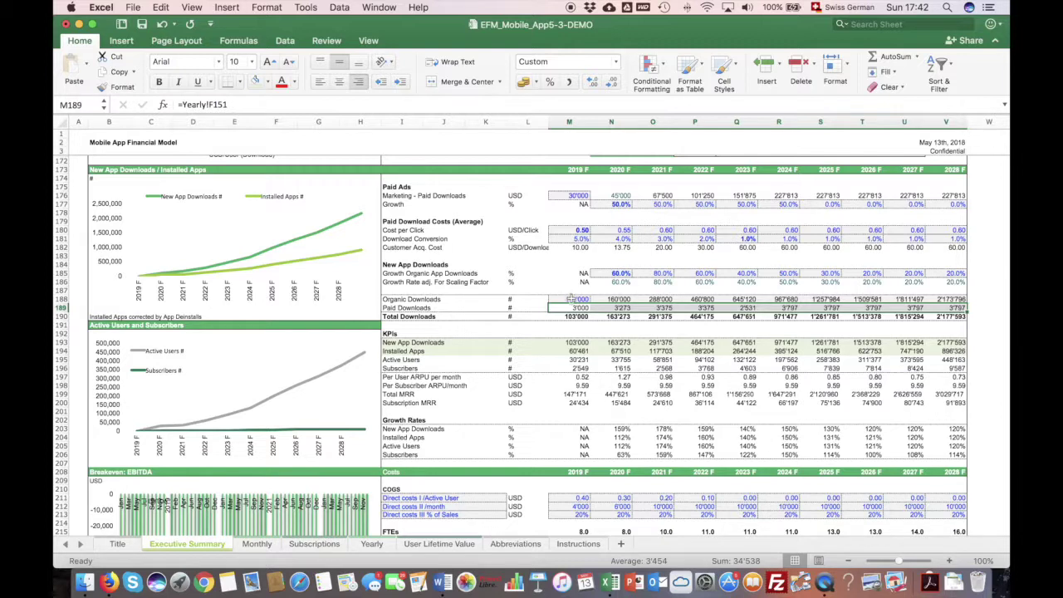
{"action": "left_click", "coordinate": [617, 308]}
{"action": "left_click", "coordinate": [569, 197]}
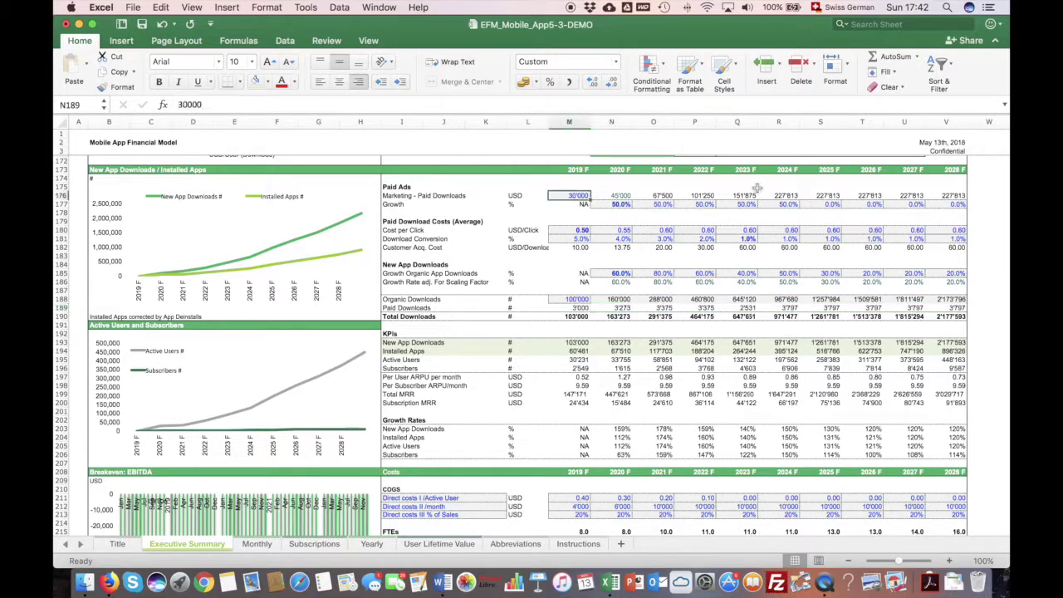
{"action": "type", "text": "50000"}
{"action": "key", "text": "Return"}
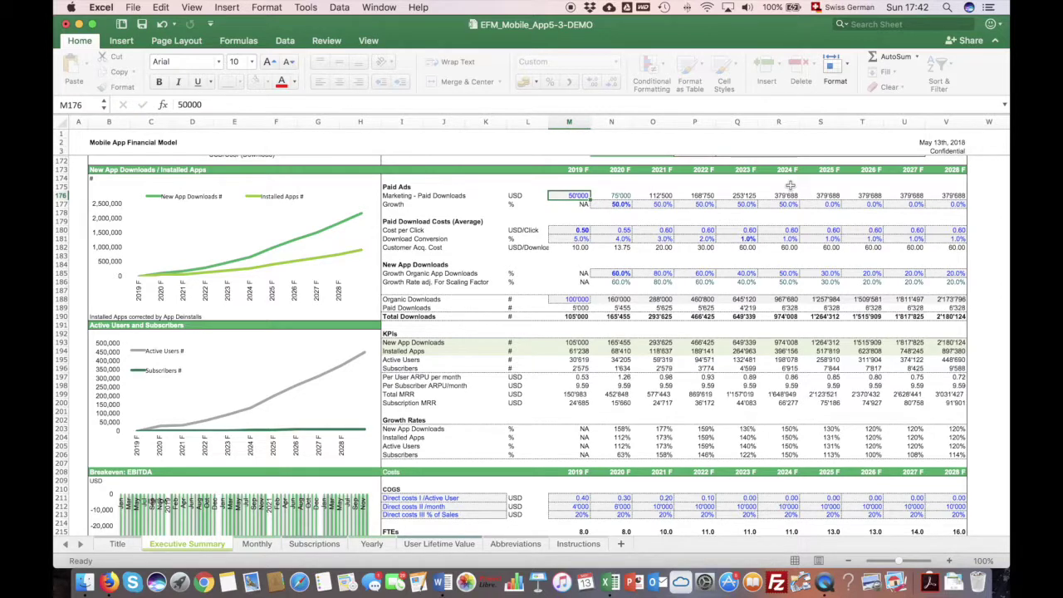
{"action": "left_click", "coordinate": [617, 308]}
{"action": "left_click", "coordinate": [957, 308]}
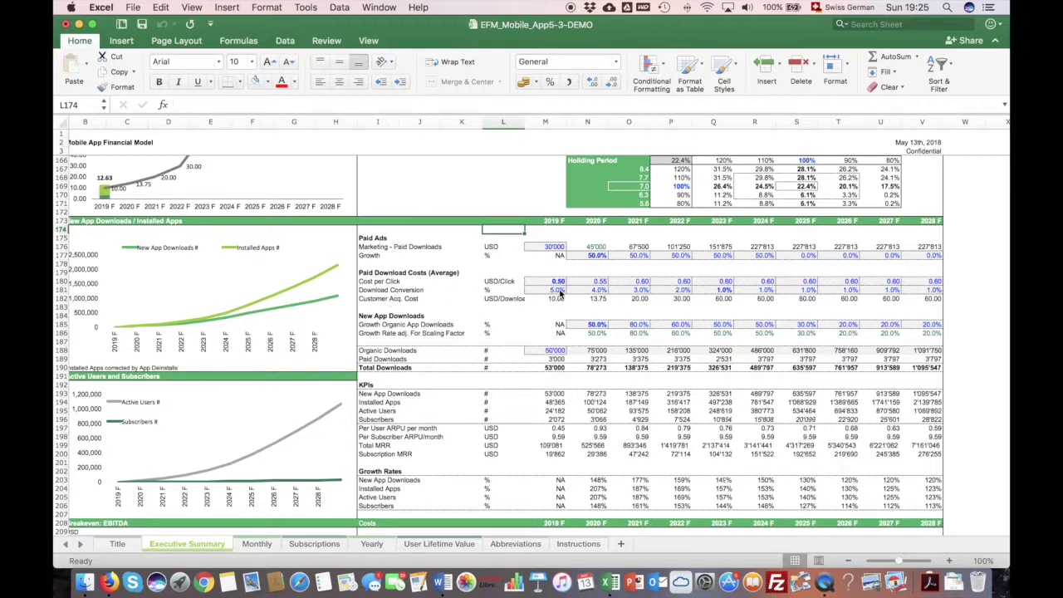
- Examine the Customer Acq. Cost formulas for 2019 and 2020 and compare the cost with the User Lifetime Value chart
{"action": "left_click", "coordinate": [380, 299]}
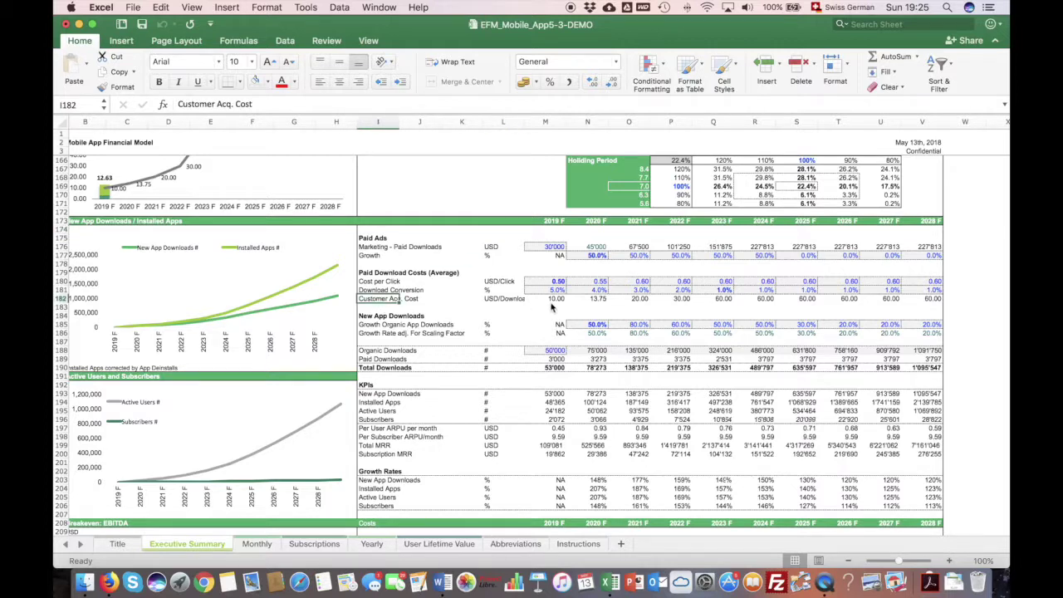
{"action": "left_click", "coordinate": [554, 300]}
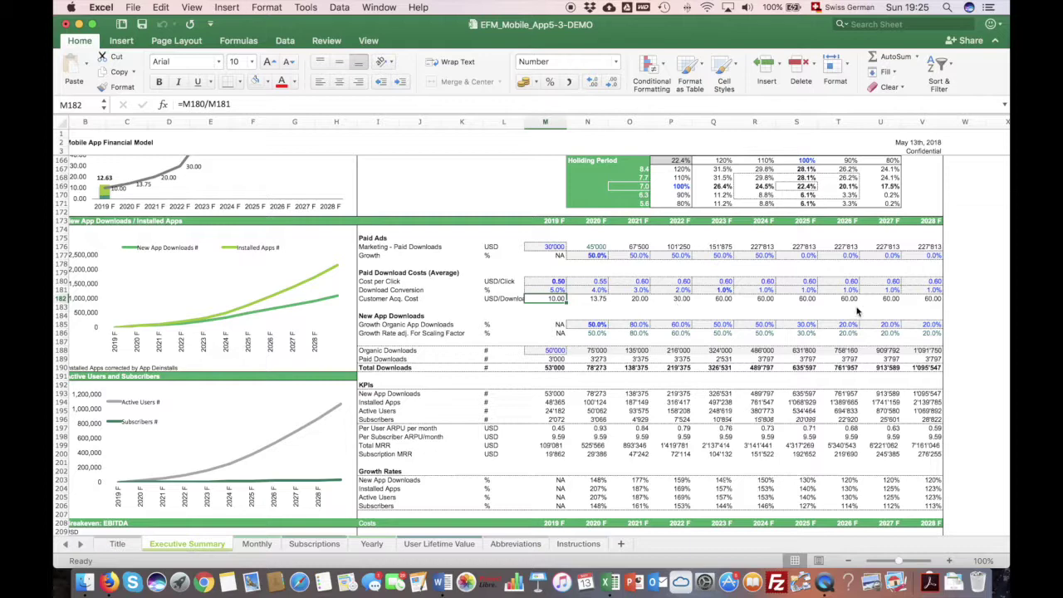
{"action": "scroll", "coordinate": [523, 303], "scroll_direction": "right", "scroll_amount": 1}
{"action": "left_click", "coordinate": [591, 302]}
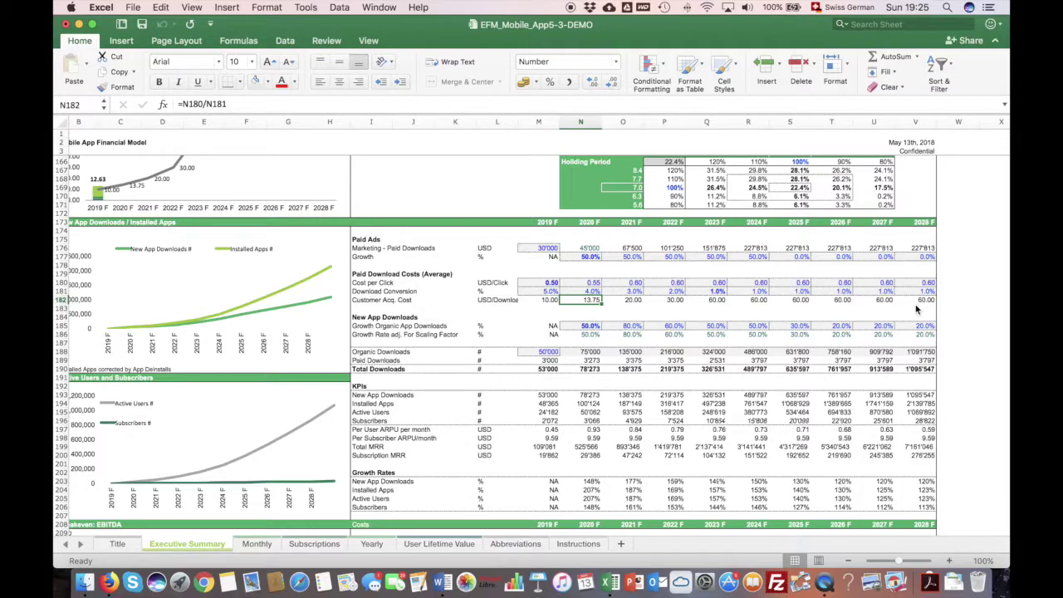
{"action": "scroll", "coordinate": [697, 305], "scroll_direction": "down", "scroll_amount": 10}
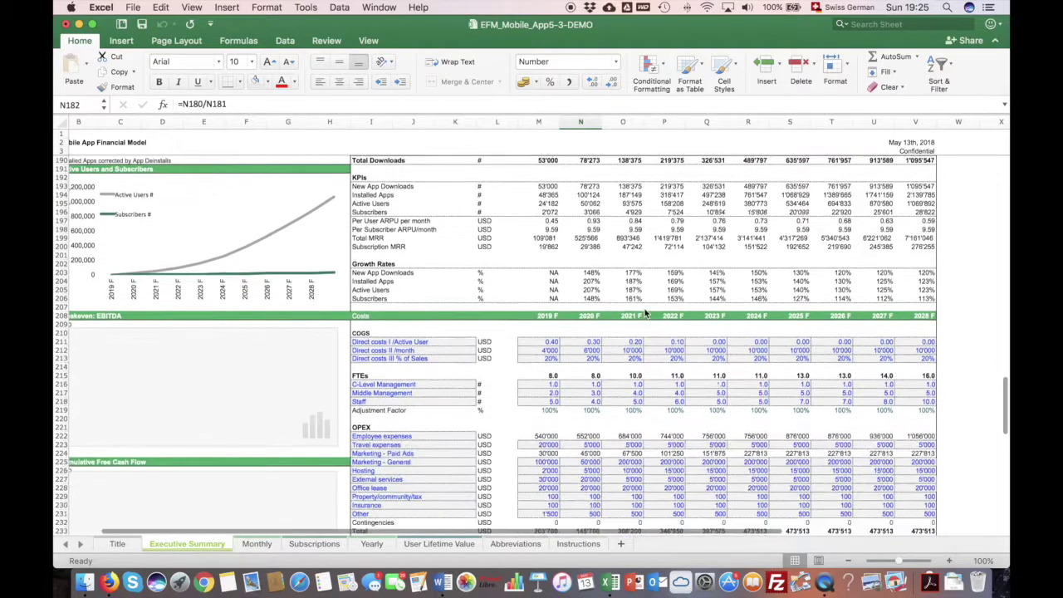
{"action": "scroll", "coordinate": [383, 287], "scroll_direction": "up", "scroll_amount": 12}
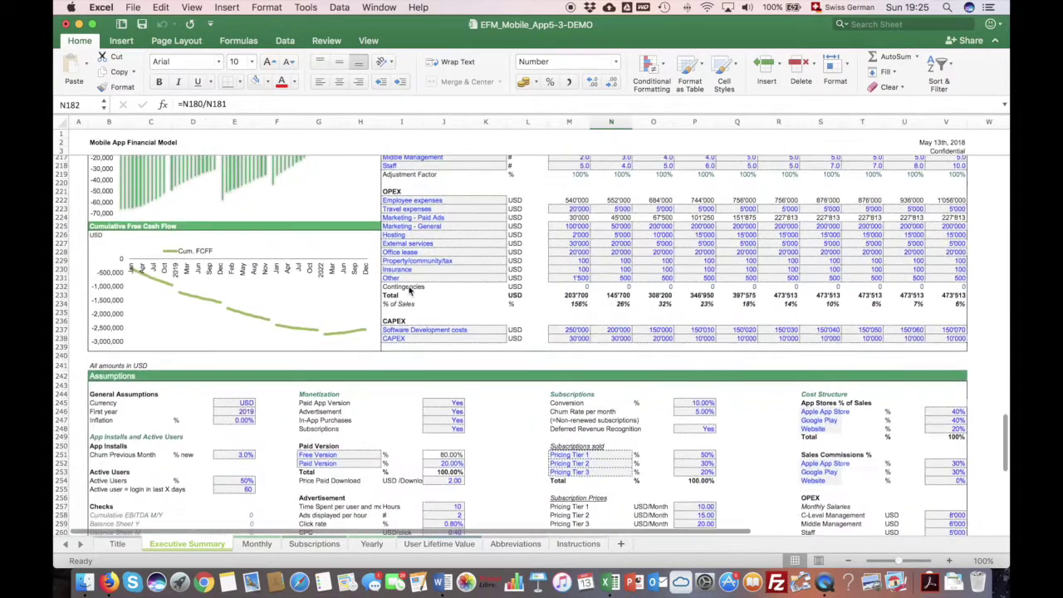
{"action": "scroll", "coordinate": [409, 293], "scroll_direction": "up", "scroll_amount": 4}
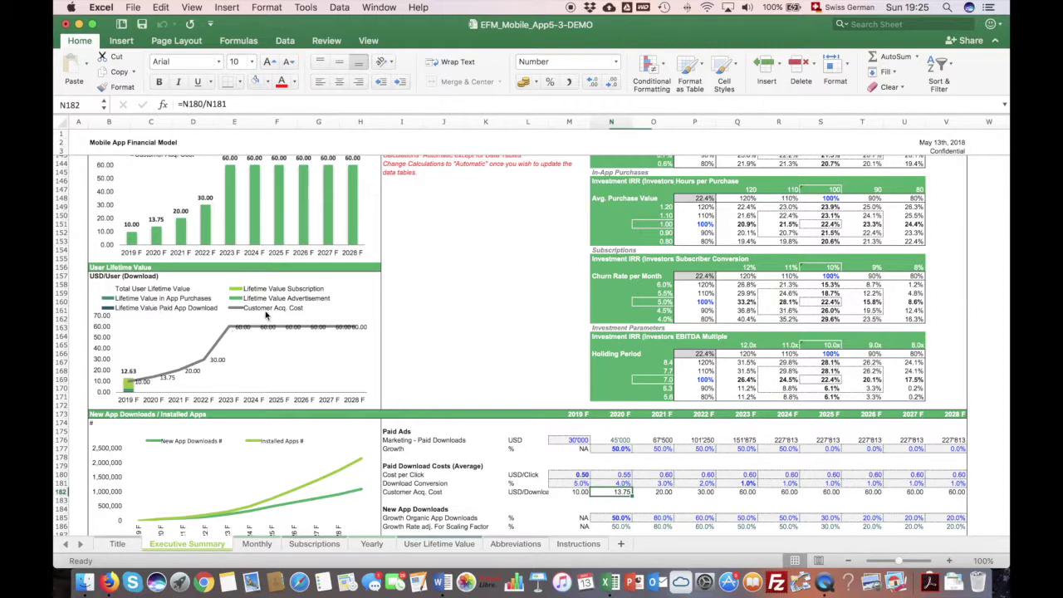
- Open the User Lifetime Value sheet and inspect how the Total User Lifetime Value is summed from its components
{"action": "left_click", "coordinate": [435, 546]}
{"action": "scroll", "coordinate": [449, 478], "scroll_direction": "down", "scroll_amount": 14}
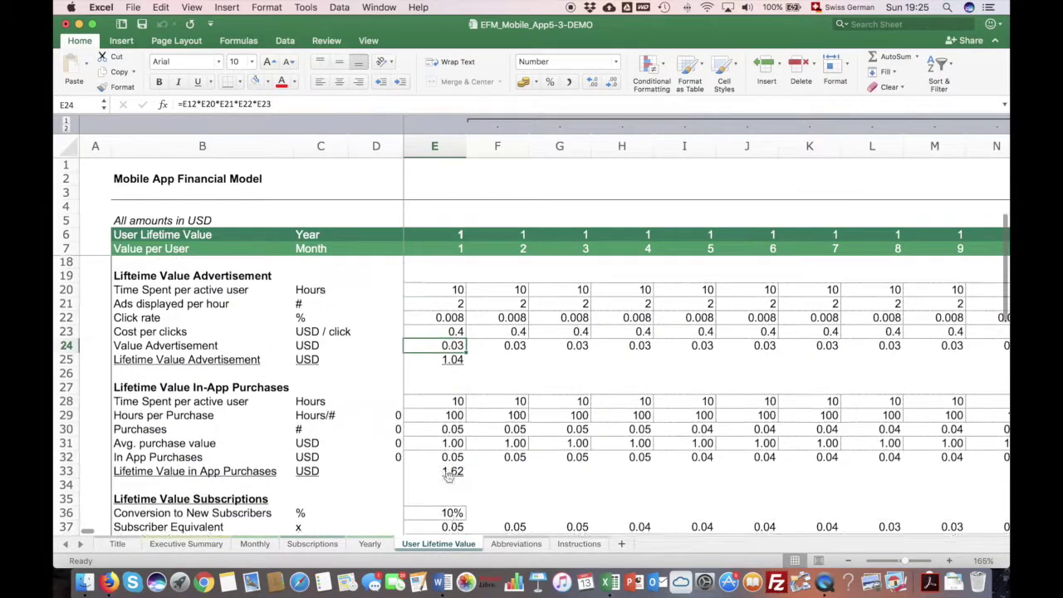
{"action": "scroll", "coordinate": [449, 477], "scroll_direction": "up", "scroll_amount": 5}
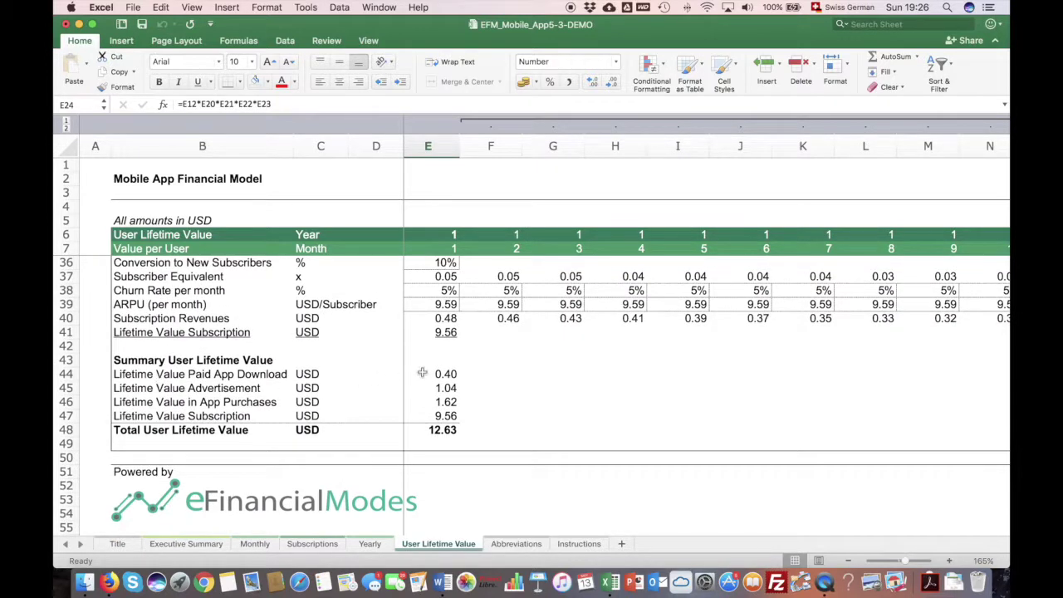
{"action": "left_click", "coordinate": [433, 430]}
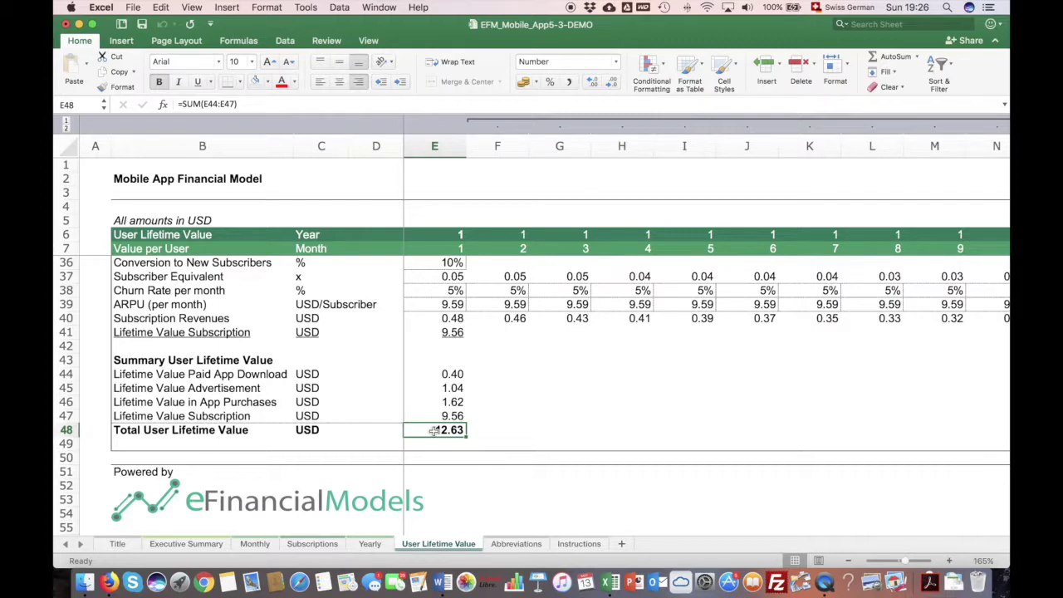
{"action": "scroll", "coordinate": [490, 415], "scroll_direction": "up", "scroll_amount": 10}
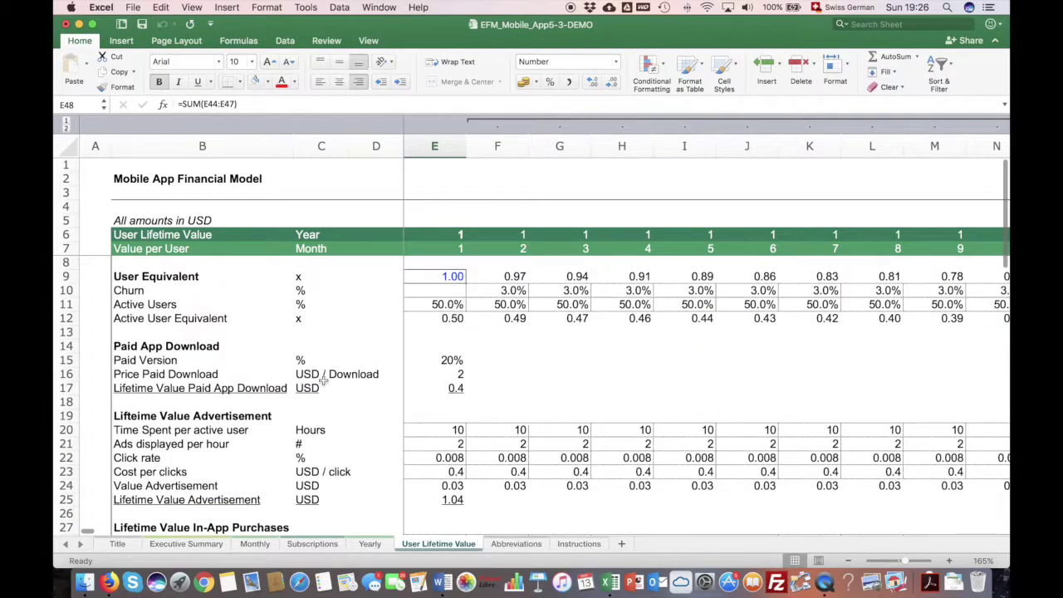
{"action": "scroll", "coordinate": [374, 399], "scroll_direction": "down", "scroll_amount": 15}
{"action": "scroll", "coordinate": [368, 418], "scroll_direction": "up", "scroll_amount": 15}
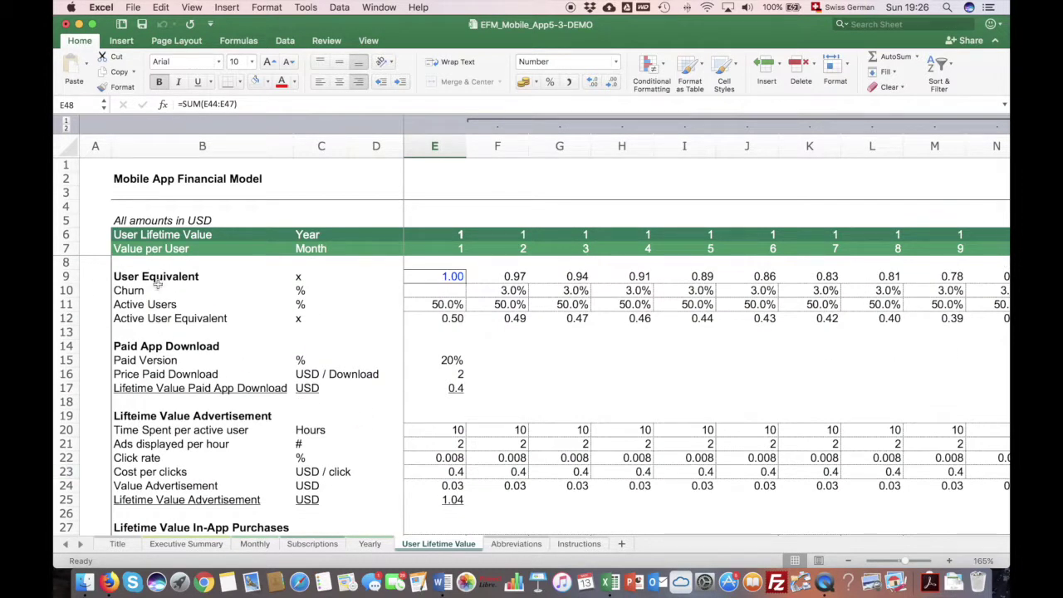
- Examine the starting User Equivalent and the monthly Churn and Active Users percentages across the months
{"action": "left_click", "coordinate": [454, 276]}
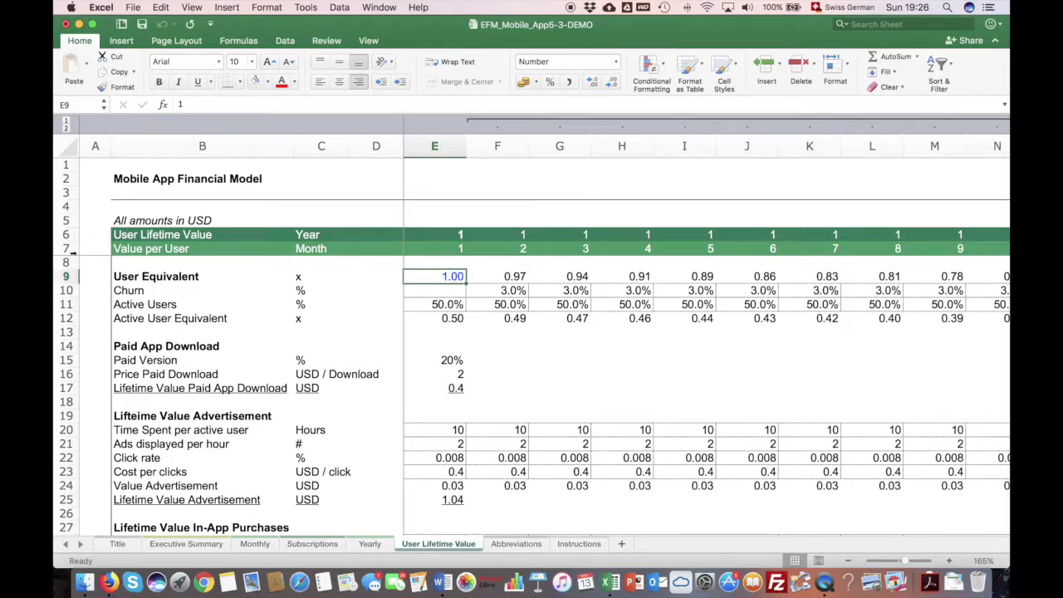
{"action": "left_click", "coordinate": [177, 295]}
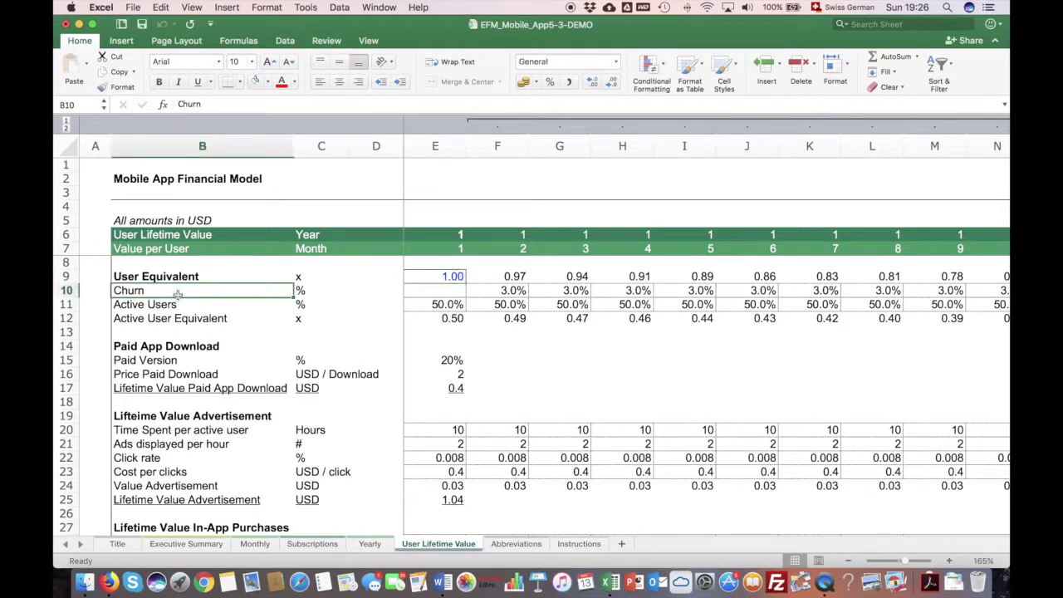
{"action": "left_click", "coordinate": [584, 305]}
{"action": "scroll", "coordinate": [622, 307], "scroll_direction": "right", "scroll_amount": 8}
{"action": "scroll", "coordinate": [723, 310], "scroll_direction": "right", "scroll_amount": 10}
{"action": "scroll", "coordinate": [582, 331], "scroll_direction": "left", "scroll_amount": 11}
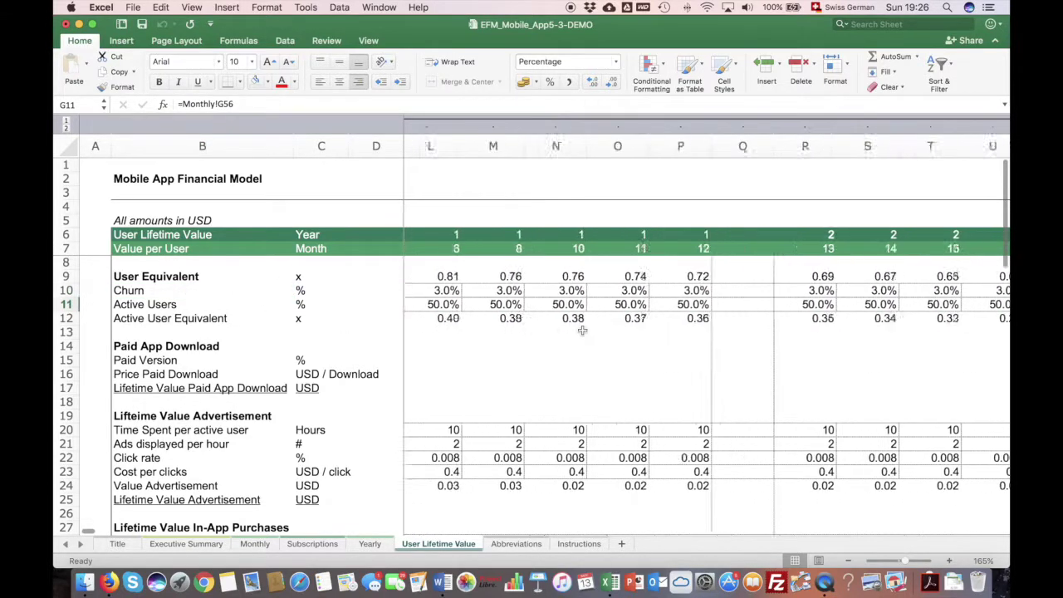
{"action": "scroll", "coordinate": [582, 331], "scroll_direction": "left", "scroll_amount": 7}
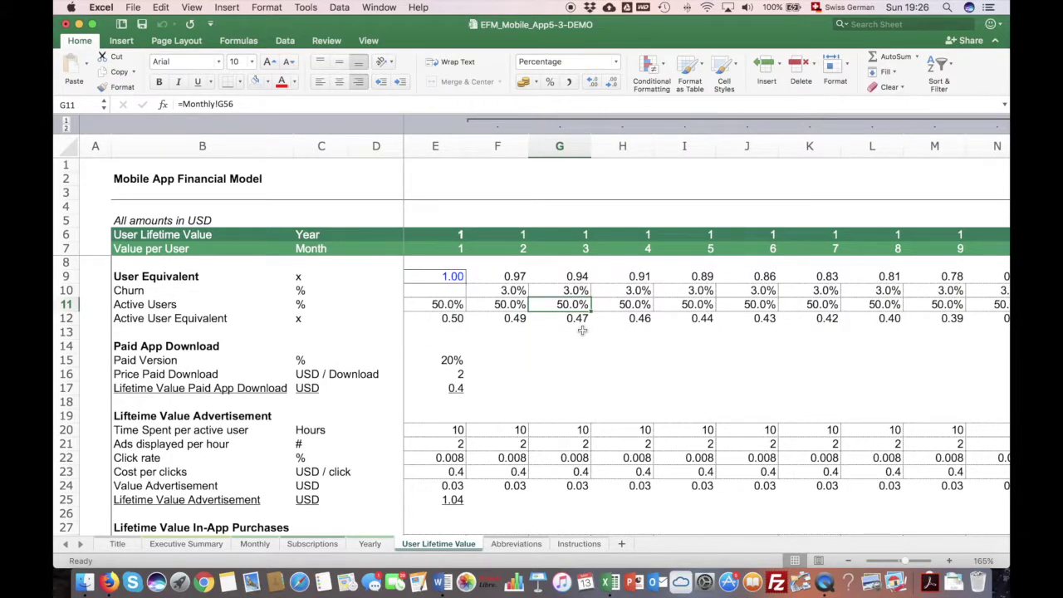
- Inspect the month 1 Active User Equivalent formula and the month 3 User Equivalent formula
{"action": "left_click", "coordinate": [175, 320]}
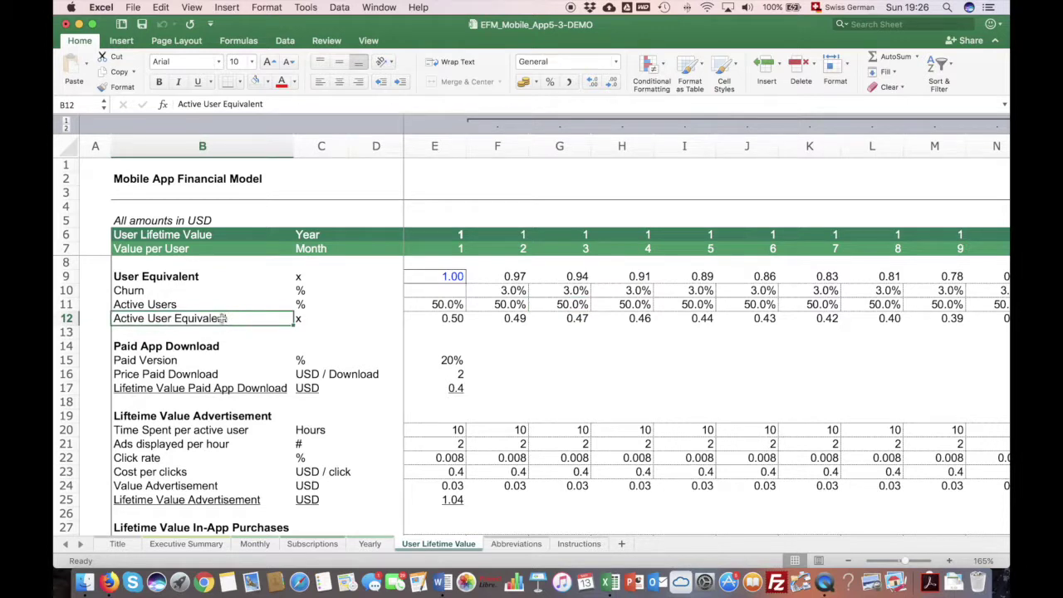
{"action": "left_click", "coordinate": [455, 321]}
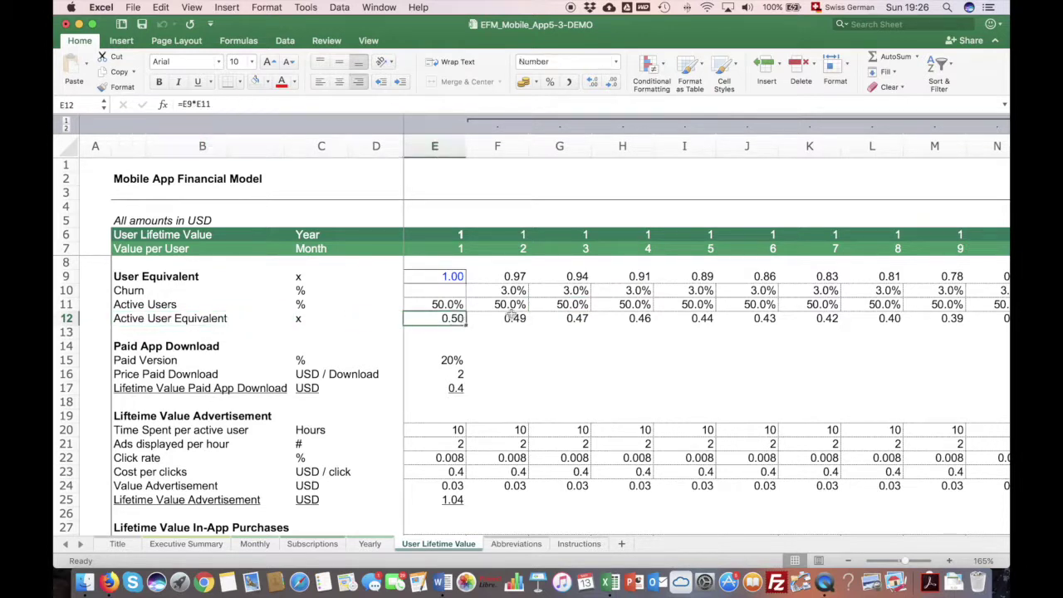
{"action": "left_click", "coordinate": [545, 281]}
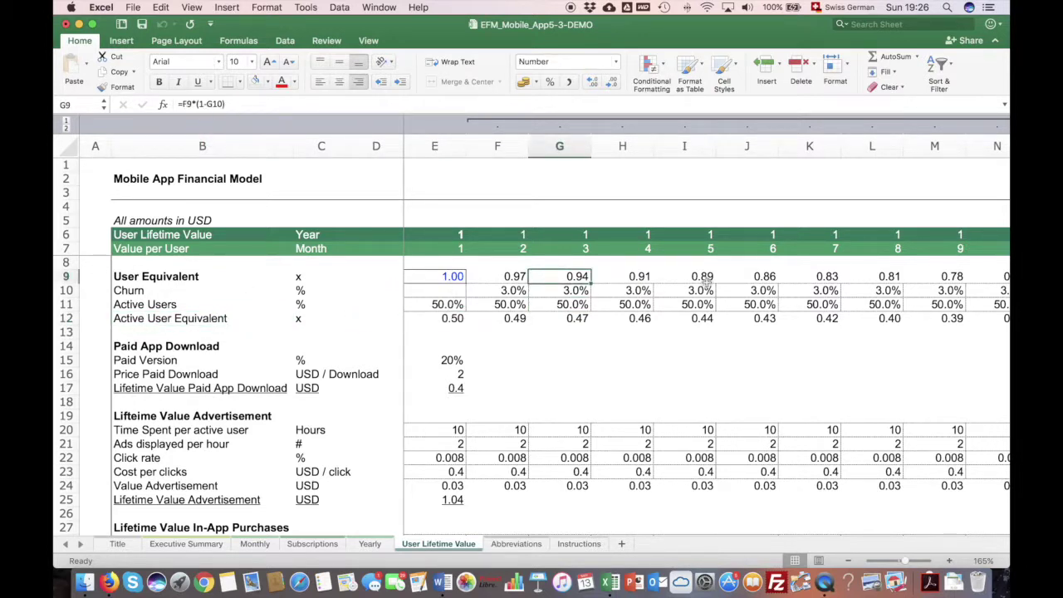
- Follow the User Equivalent and Active User Equivalent rows through month 60 and return to month 1
{"action": "scroll", "coordinate": [703, 282], "scroll_direction": "right", "scroll_amount": 1}
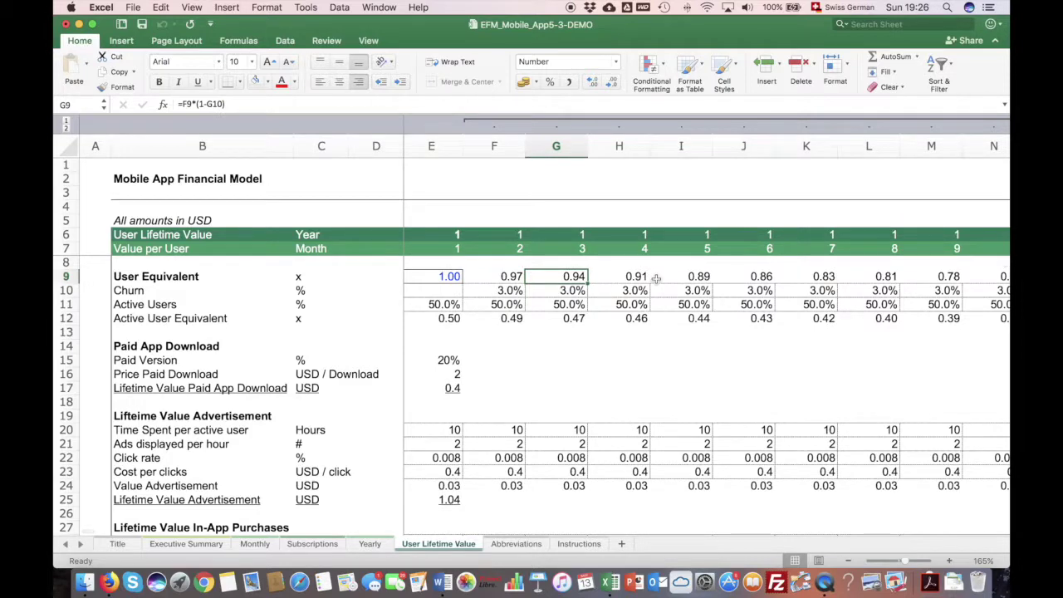
{"action": "scroll", "coordinate": [708, 287], "scroll_direction": "right", "scroll_amount": 2}
{"action": "scroll", "coordinate": [708, 287], "scroll_direction": "right", "scroll_amount": 15}
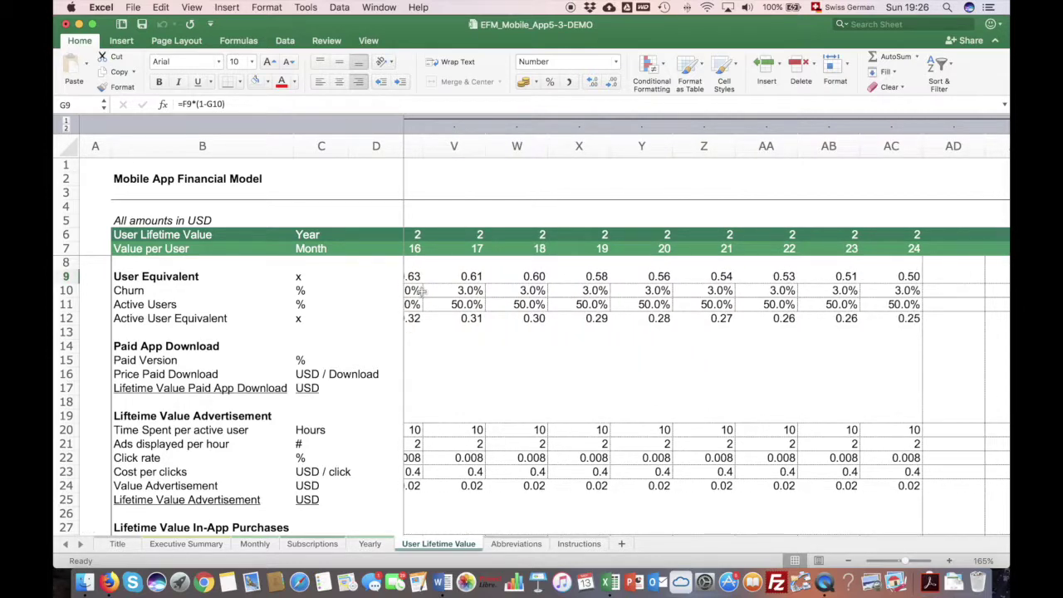
{"action": "scroll", "coordinate": [415, 290], "scroll_direction": "right", "scroll_amount": 1}
{"action": "scroll", "coordinate": [415, 290], "scroll_direction": "down", "scroll_amount": 1}
{"action": "scroll", "coordinate": [900, 284], "scroll_direction": "right", "scroll_amount": 20}
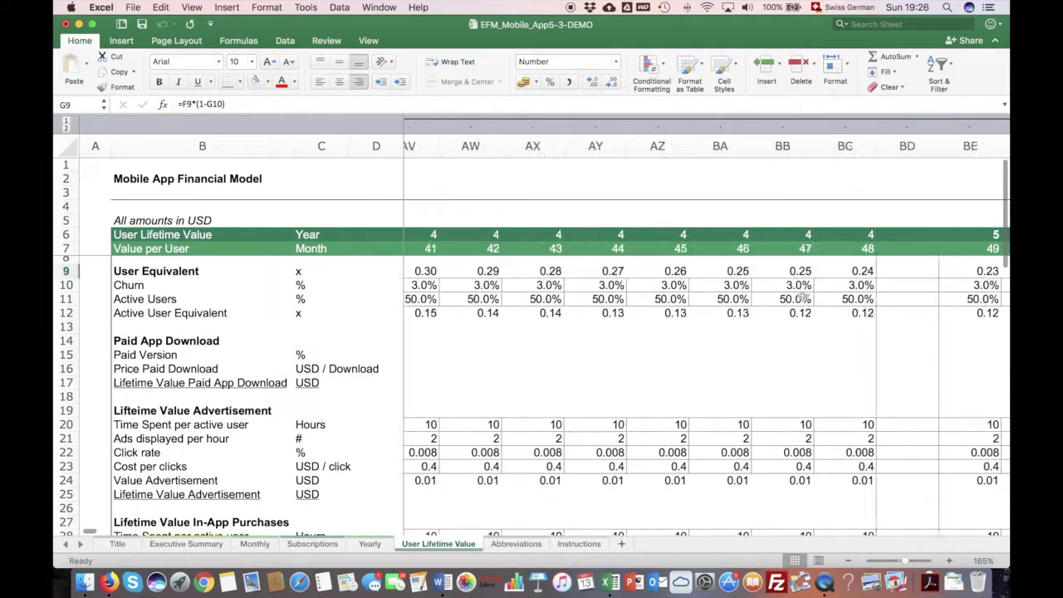
{"action": "scroll", "coordinate": [789, 295], "scroll_direction": "right", "scroll_amount": 1}
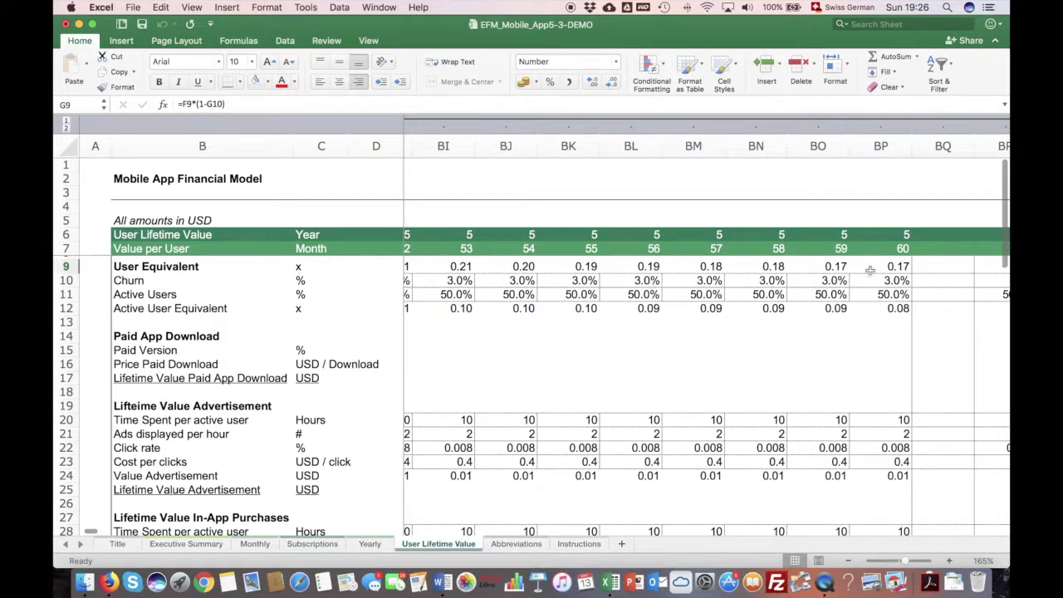
{"action": "scroll", "coordinate": [596, 298], "scroll_direction": "down", "scroll_amount": 1}
{"action": "scroll", "coordinate": [596, 299], "scroll_direction": "left", "scroll_amount": 20}
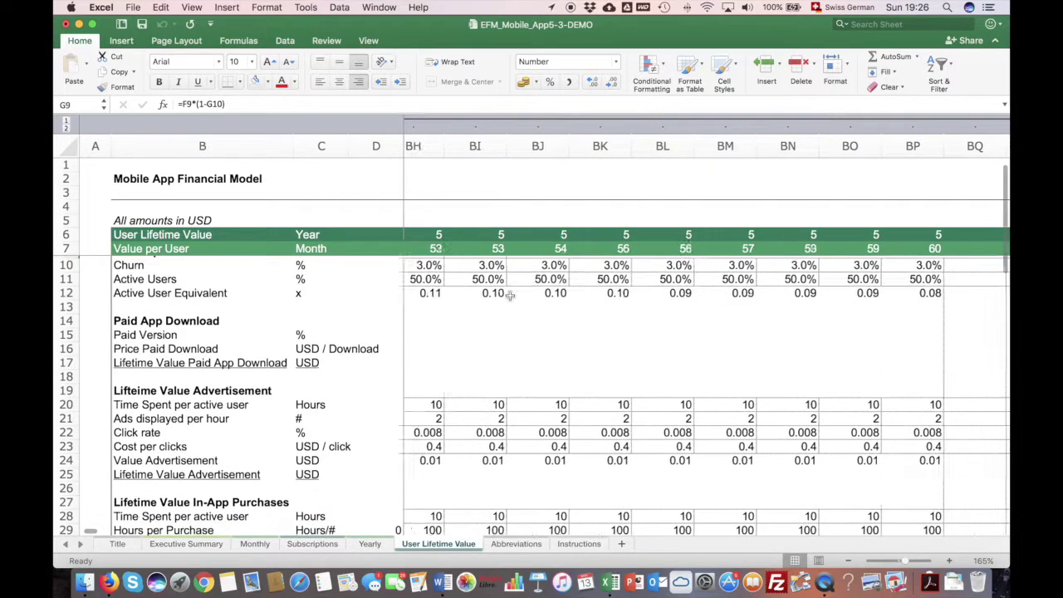
{"action": "scroll", "coordinate": [604, 321], "scroll_direction": "left", "scroll_amount": 20}
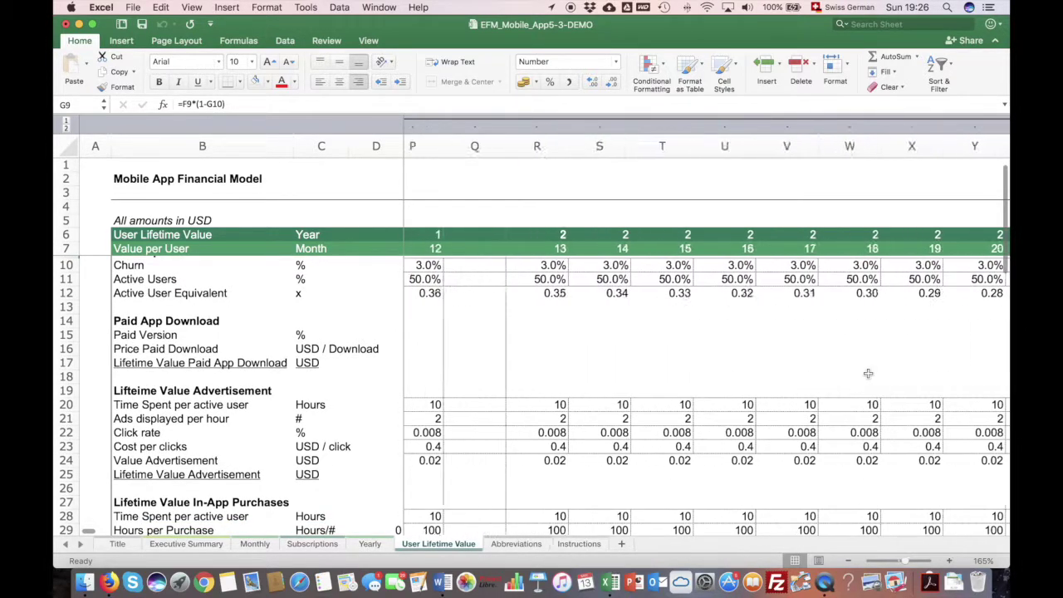
{"action": "scroll", "coordinate": [492, 355], "scroll_direction": "left", "scroll_amount": 4}
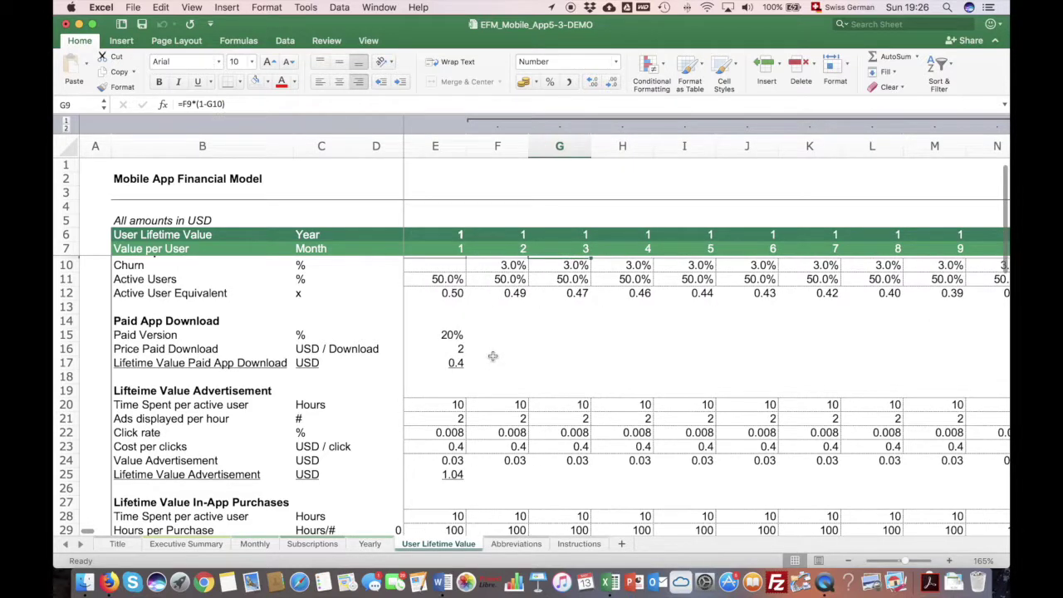
{"action": "scroll", "coordinate": [494, 358], "scroll_direction": "up", "scroll_amount": 2}
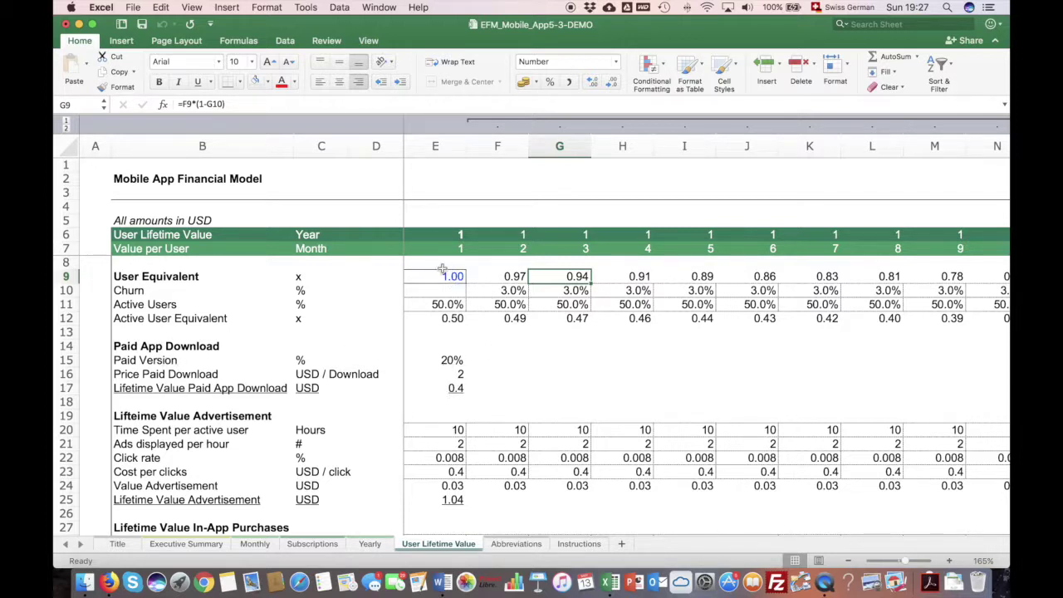
- Inspect the paid download price, the Lifetime Value Paid App Download formula and the advertisement section's time spent per active user
{"action": "left_click", "coordinate": [454, 375]}
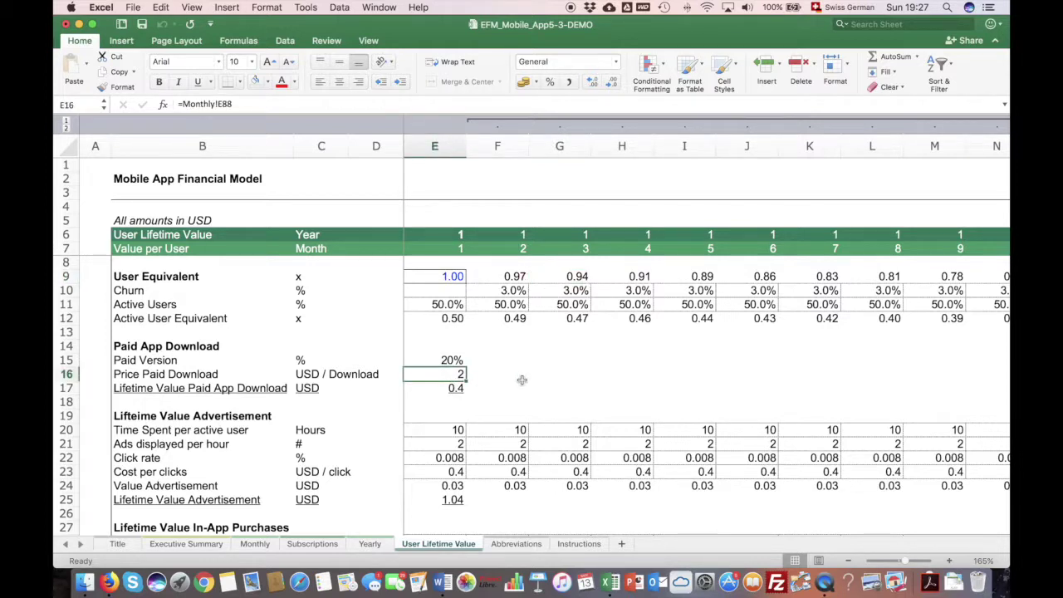
{"action": "key", "text": "Down"}
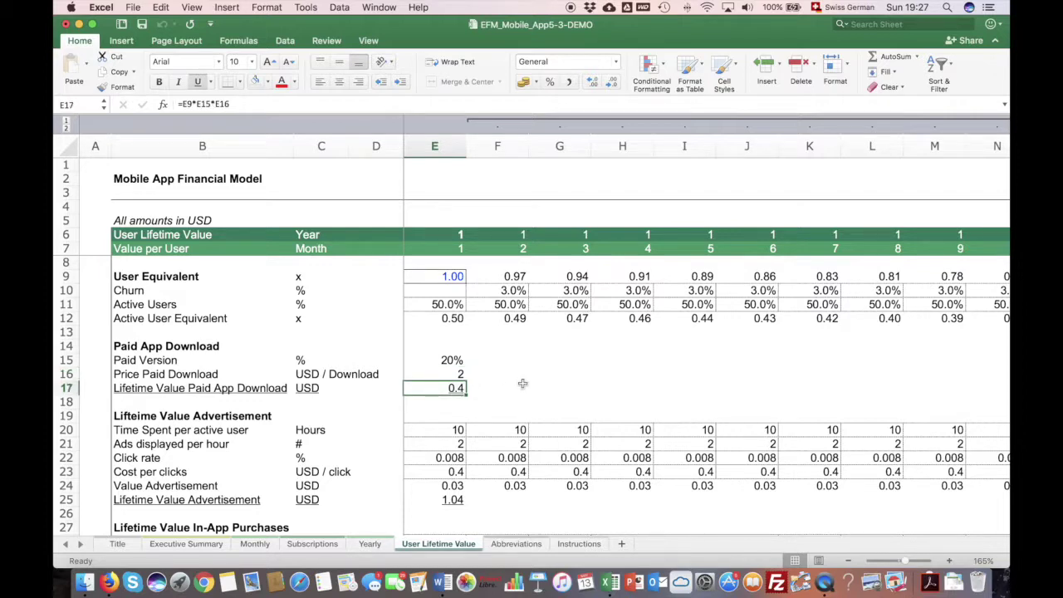
{"action": "scroll", "coordinate": [523, 383], "scroll_direction": "down", "scroll_amount": 5}
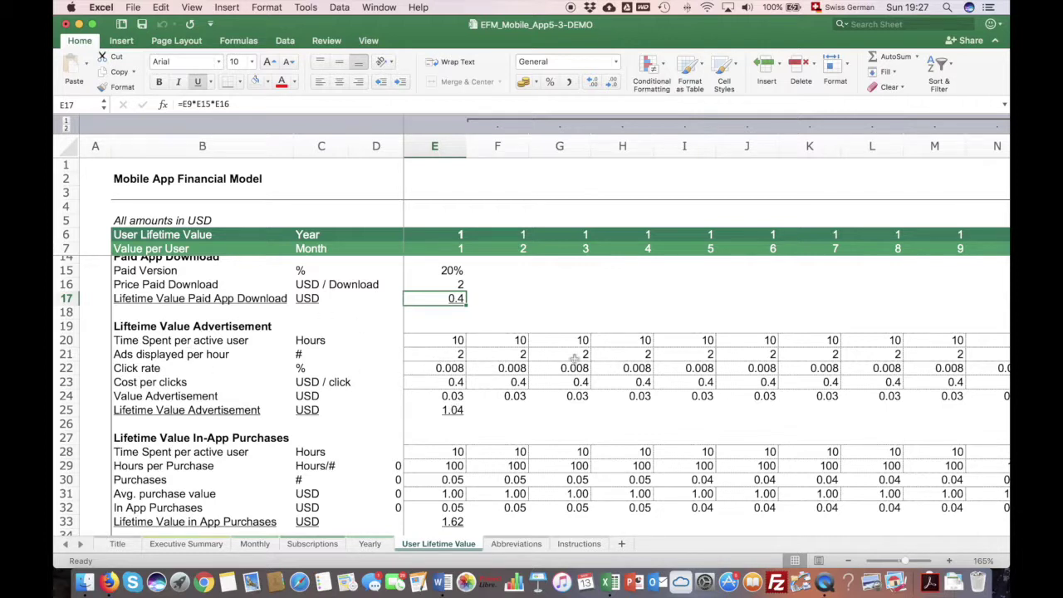
{"action": "scroll", "coordinate": [567, 358], "scroll_direction": "up", "scroll_amount": 1}
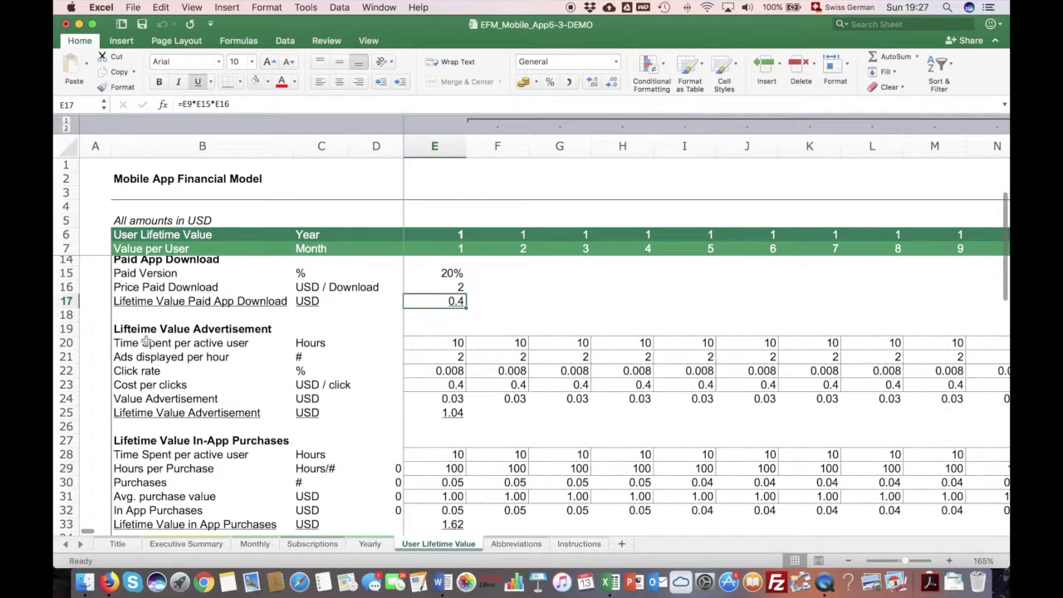
{"action": "left_click", "coordinate": [459, 344]}
{"action": "scroll", "coordinate": [605, 345], "scroll_direction": "up", "scroll_amount": 3}
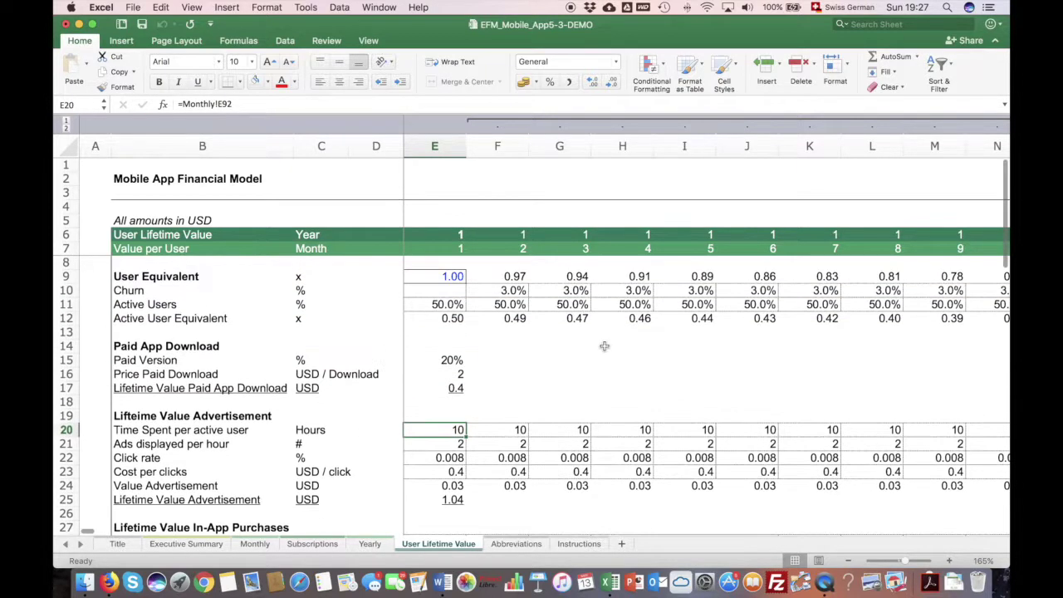
- Inspect the month 5 advertisement rows from Active User Equivalent to Value Advertisement, and the Lifetime Value Advertisement formula
{"action": "left_click", "coordinate": [667, 320]}
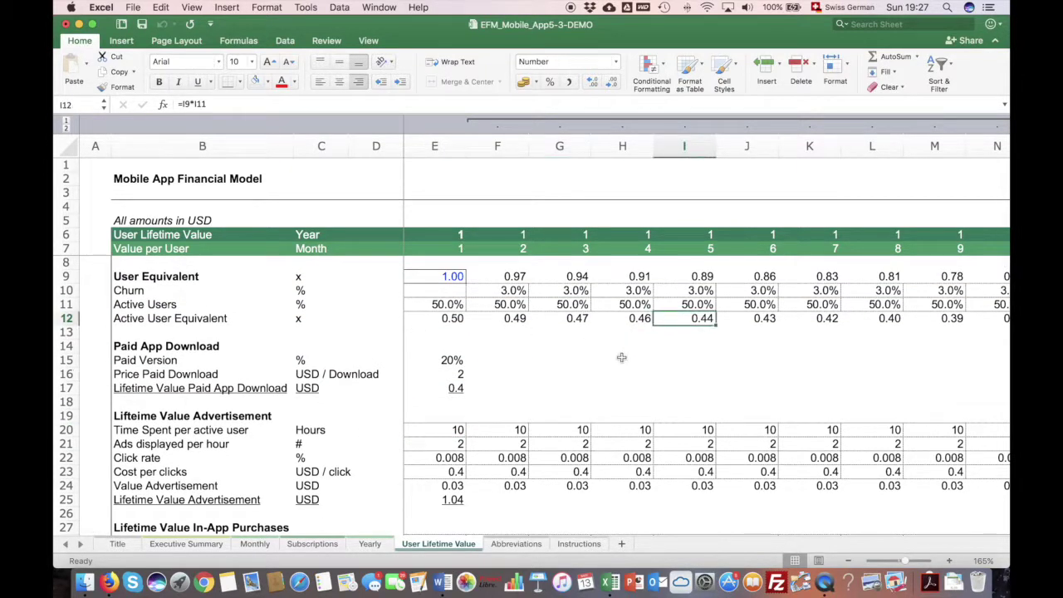
{"action": "left_click", "coordinate": [688, 448]}
{"action": "left_click", "coordinate": [688, 459]}
{"action": "left_click", "coordinate": [696, 471]}
{"action": "left_click", "coordinate": [690, 487]}
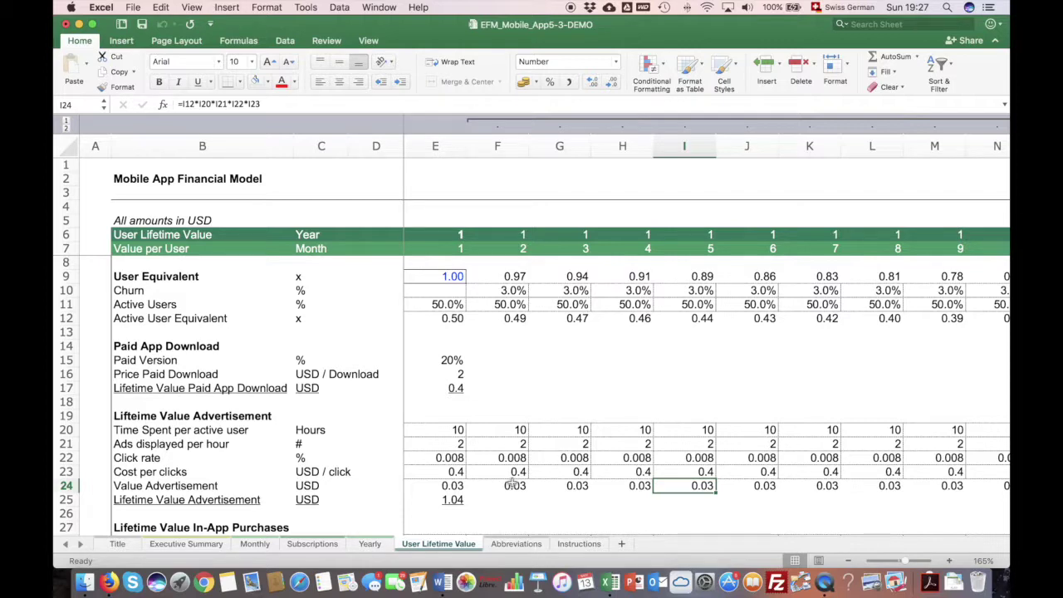
{"action": "left_click", "coordinate": [449, 498]}
{"action": "scroll", "coordinate": [595, 449], "scroll_direction": "right", "scroll_amount": 5}
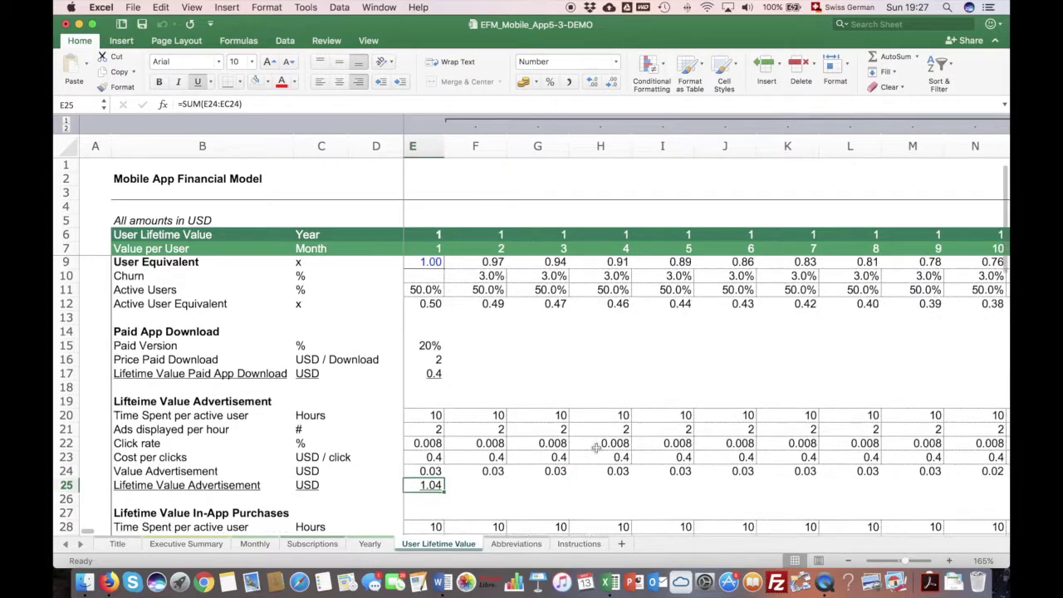
{"action": "scroll", "coordinate": [595, 448], "scroll_direction": "left", "scroll_amount": 5}
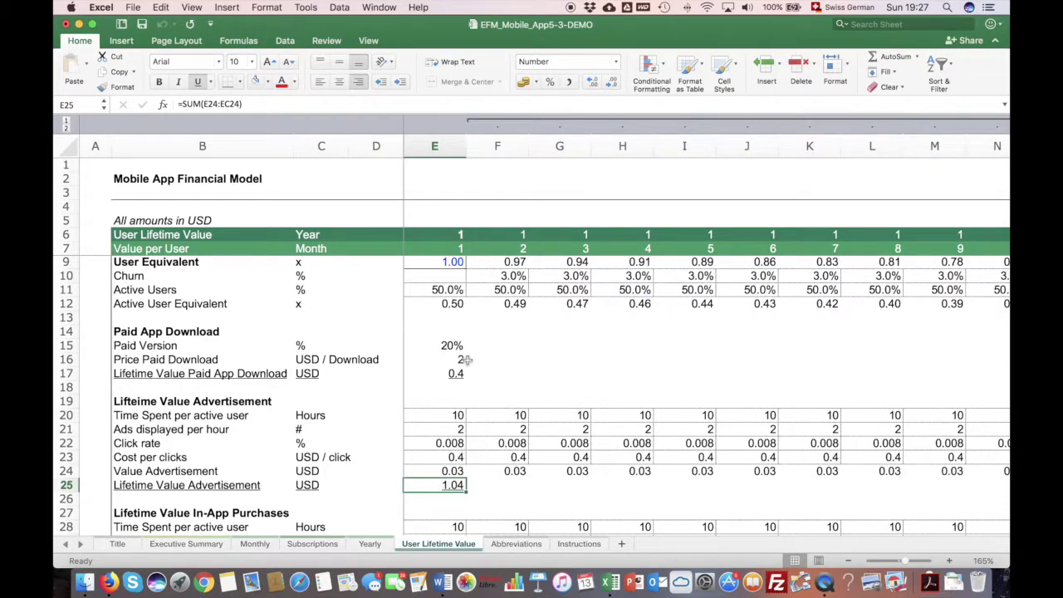
- Examine the Lifetime Value In-App Purchases section, including the month 1 Hours per Purchase and Purchases formulas and the lifetime value sum
{"action": "scroll", "coordinate": [468, 361], "scroll_direction": "down", "scroll_amount": 4}
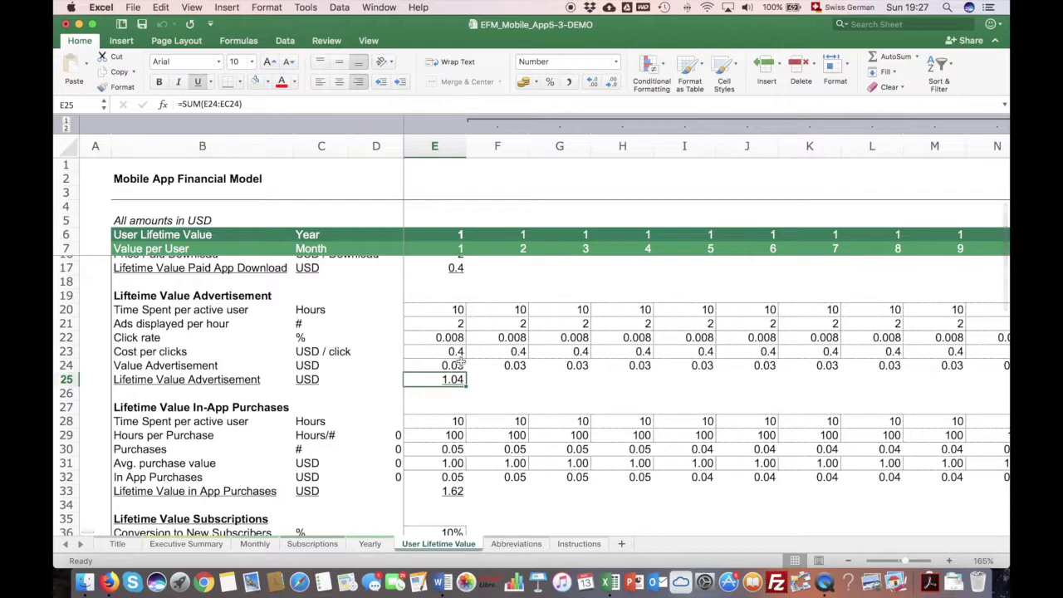
{"action": "scroll", "coordinate": [460, 363], "scroll_direction": "down", "scroll_amount": 3}
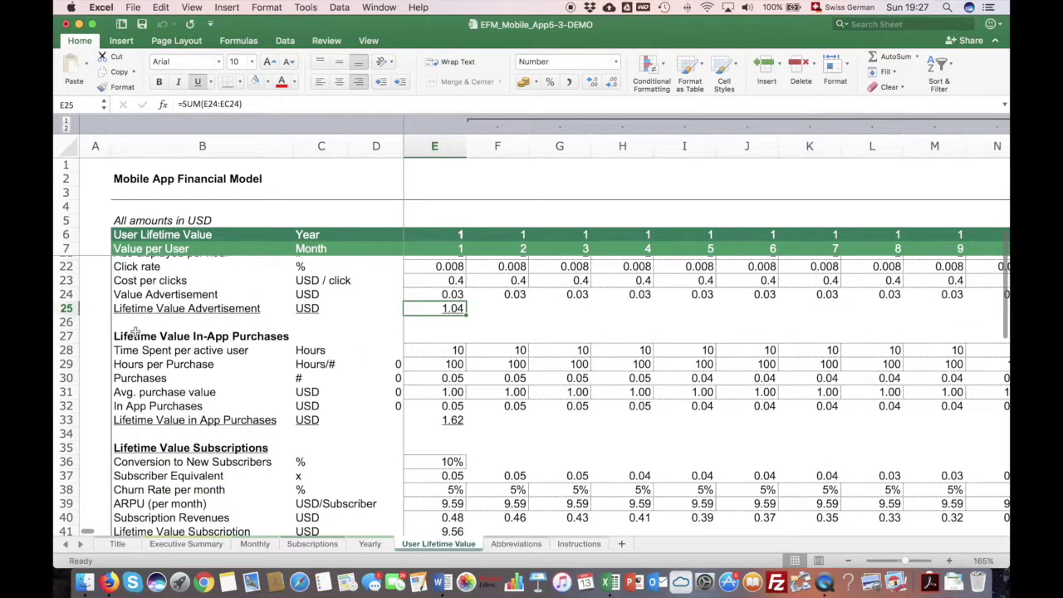
{"action": "scroll", "coordinate": [184, 337], "scroll_direction": "up", "scroll_amount": 3}
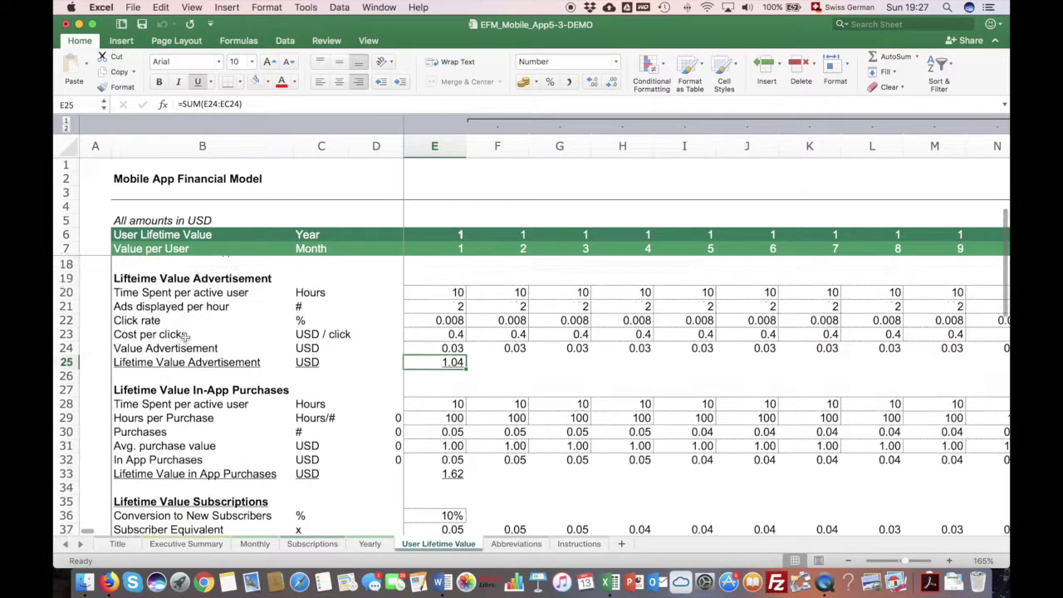
{"action": "scroll", "coordinate": [190, 400], "scroll_direction": "down", "scroll_amount": 4}
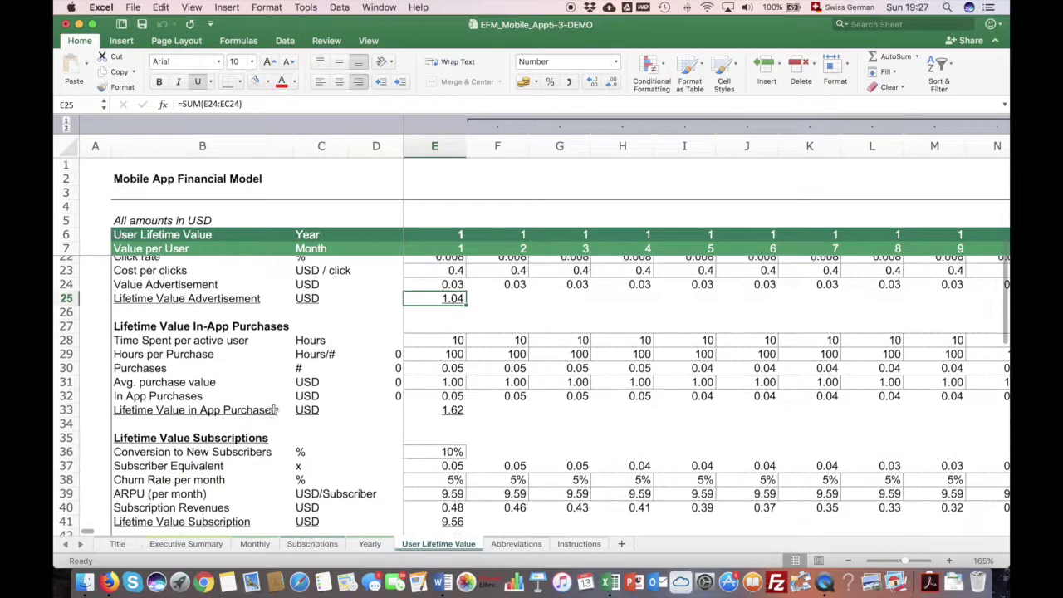
{"action": "left_click", "coordinate": [122, 315]}
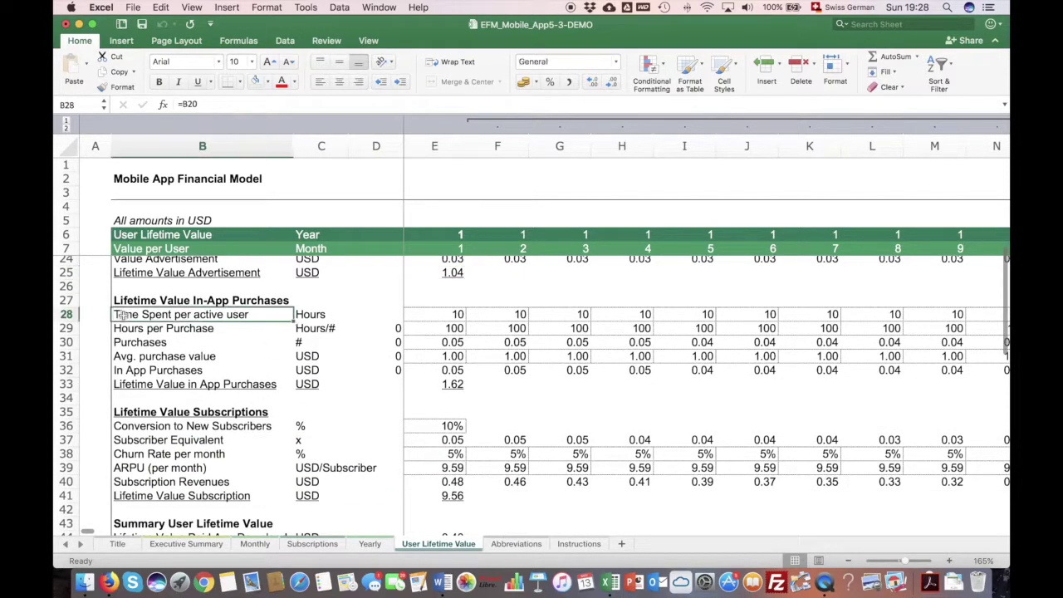
{"action": "left_click", "coordinate": [171, 330]}
{"action": "left_click", "coordinate": [424, 330]}
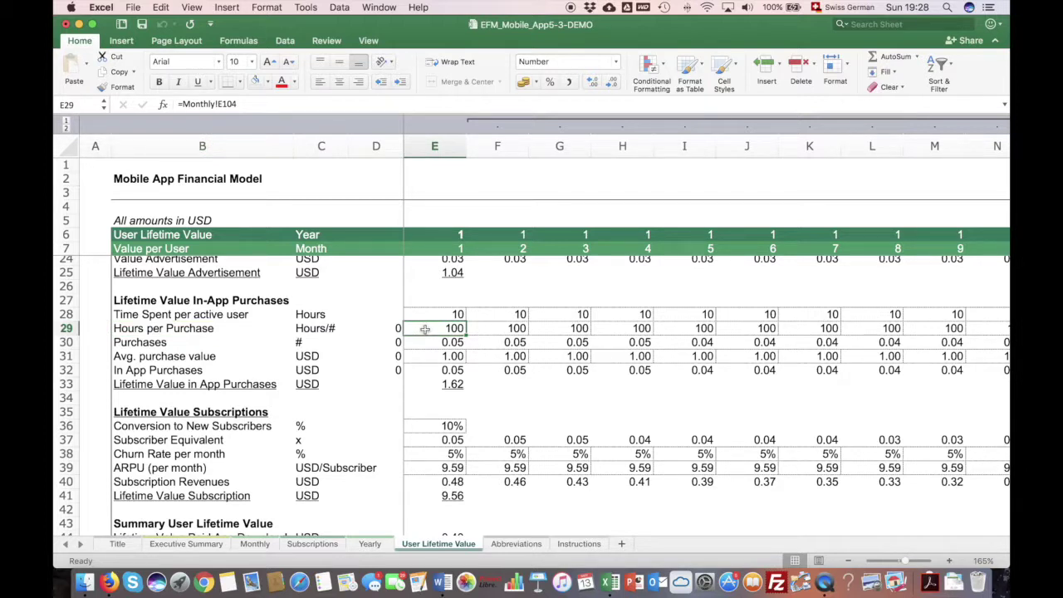
{"action": "left_click", "coordinate": [445, 342]}
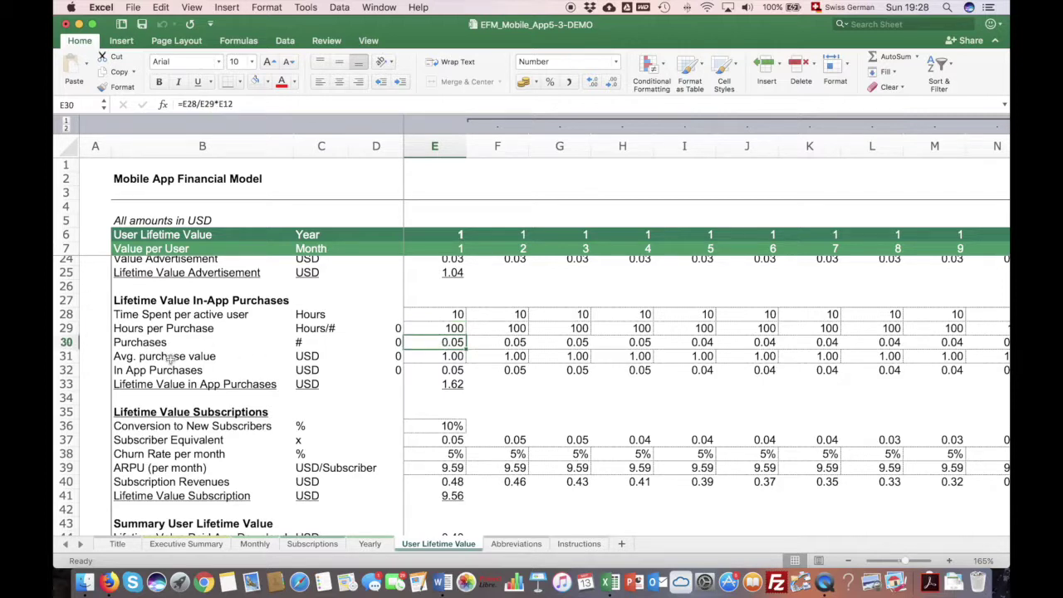
{"action": "left_click", "coordinate": [445, 384]}
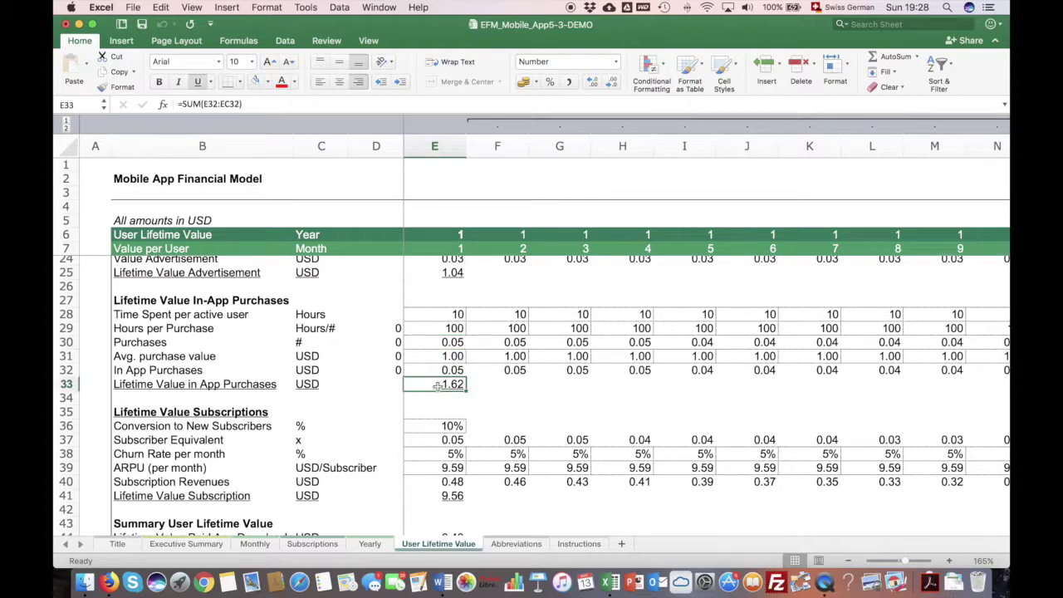
- Inspect the month 1 formulas of the Lifetime Value Subscriptions section and the Total User Lifetime Value formula in the summary
{"action": "scroll", "coordinate": [438, 385], "scroll_direction": "down", "scroll_amount": 5}
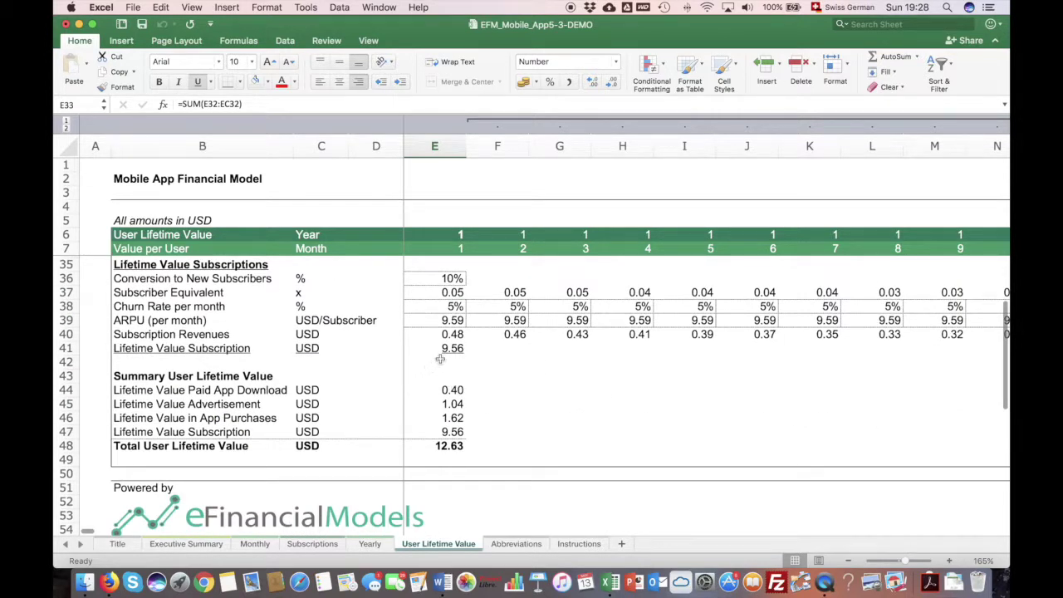
{"action": "scroll", "coordinate": [440, 359], "scroll_direction": "up", "scroll_amount": 2}
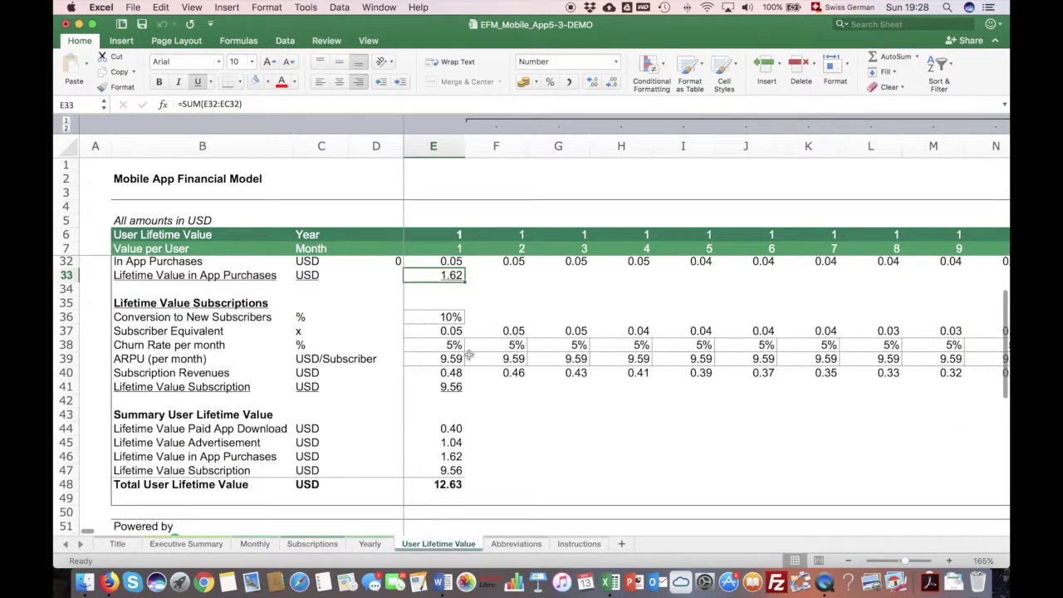
{"action": "left_click", "coordinate": [450, 319]}
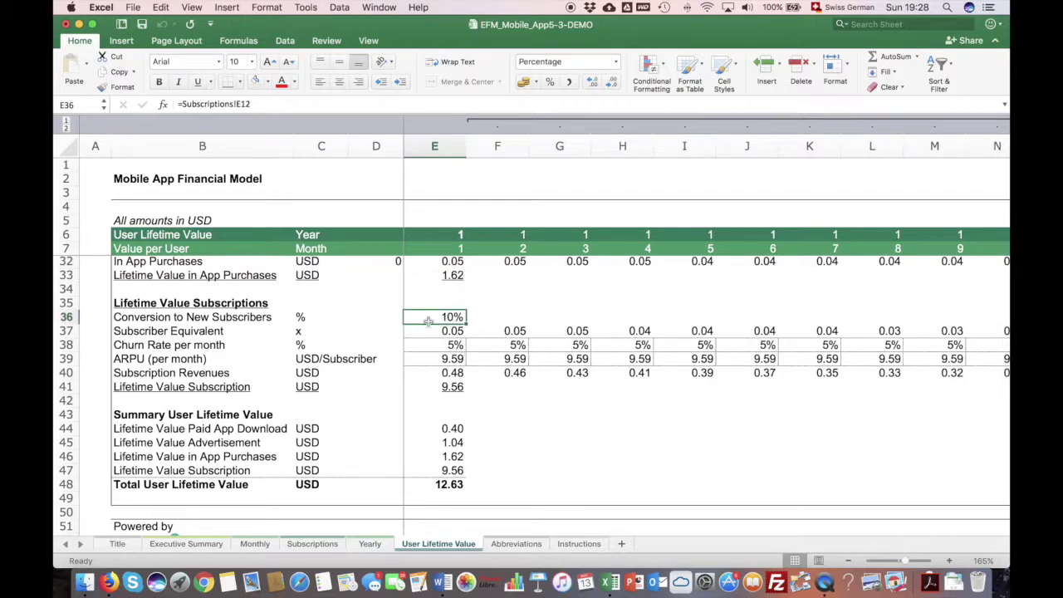
{"action": "left_click", "coordinate": [435, 332]}
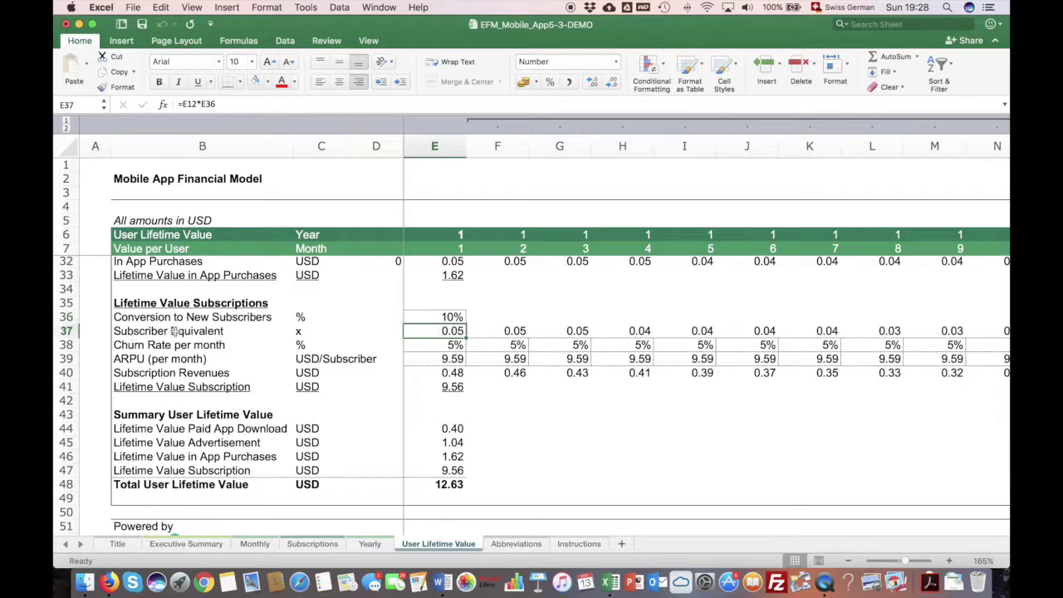
{"action": "left_click", "coordinate": [455, 346]}
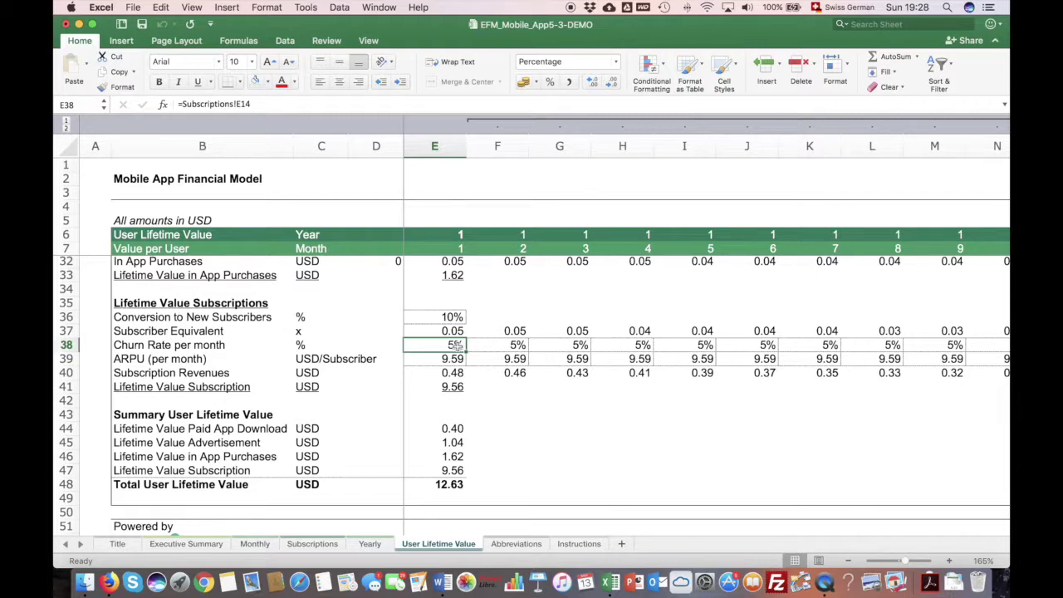
{"action": "left_click", "coordinate": [454, 359]}
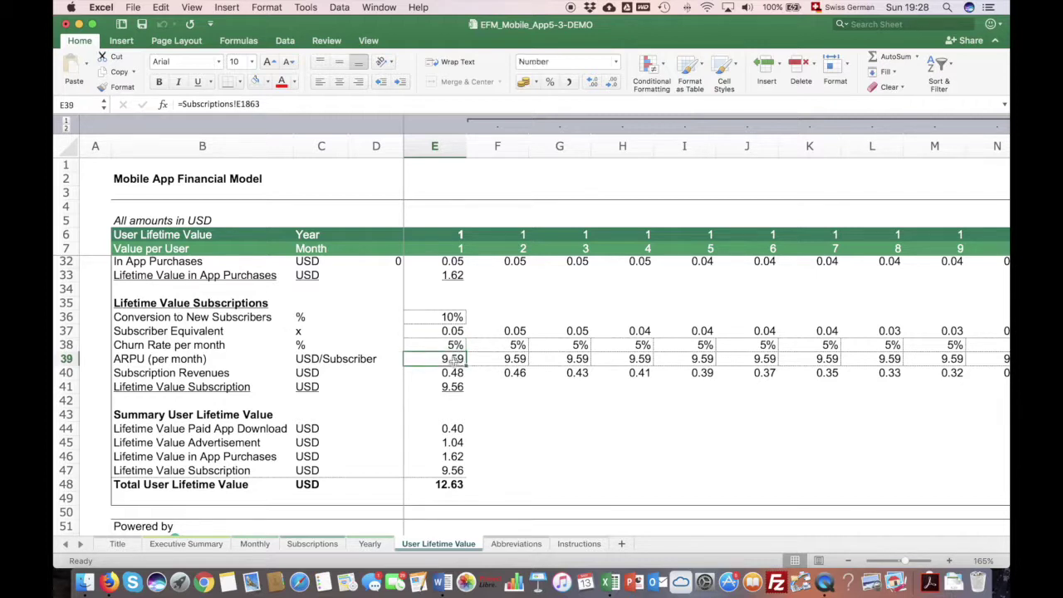
{"action": "left_click", "coordinate": [453, 372]}
{"action": "left_click", "coordinate": [453, 386]}
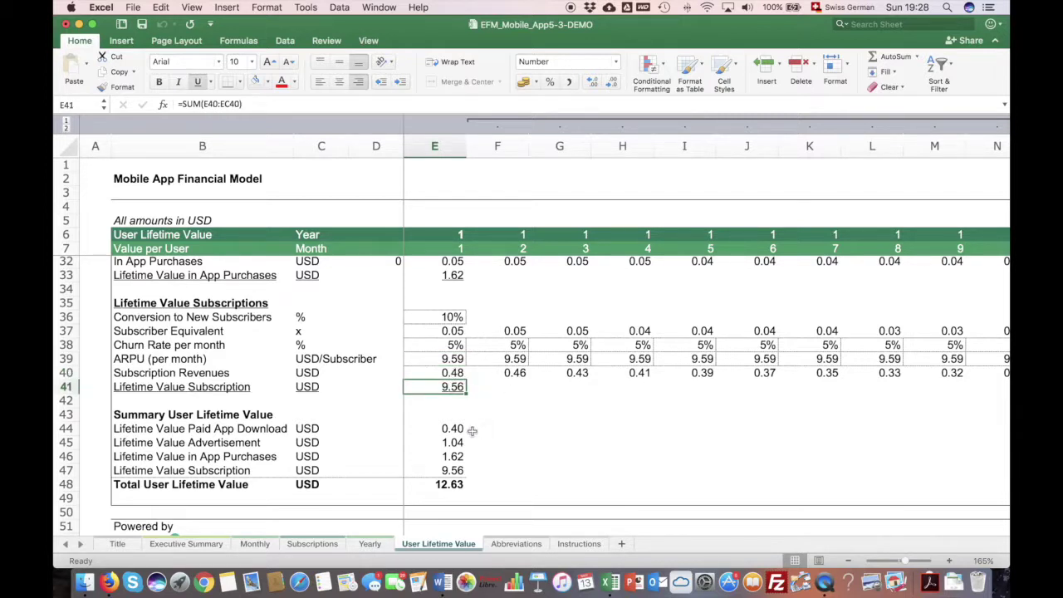
{"action": "left_click", "coordinate": [448, 484]}
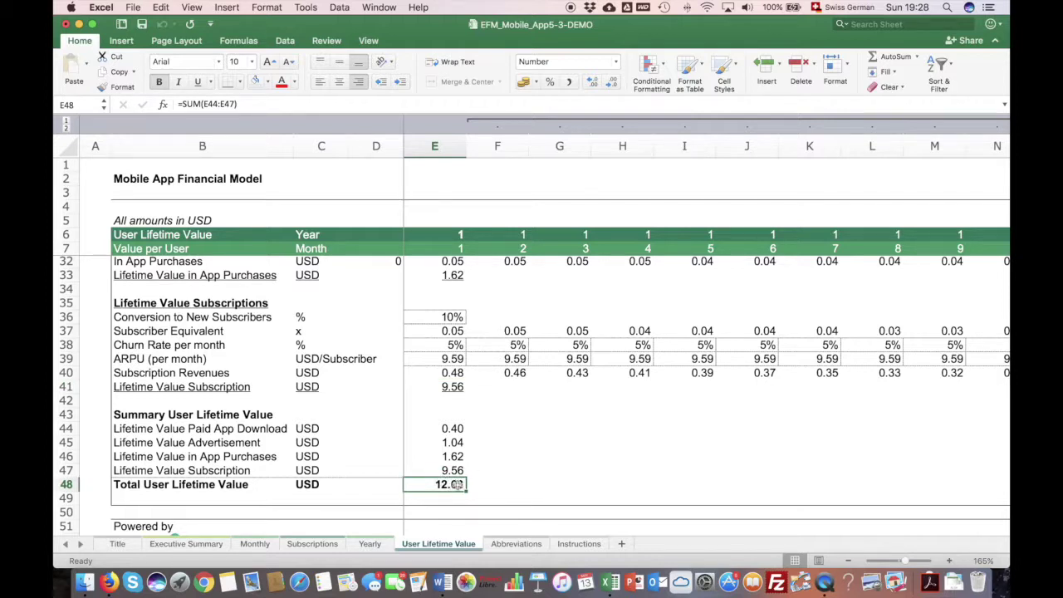
- On the Executive Summary sheet, compare user lifetime value with customer acquisition cost and check the 2028 gross margin percentage
{"action": "left_click", "coordinate": [177, 545]}
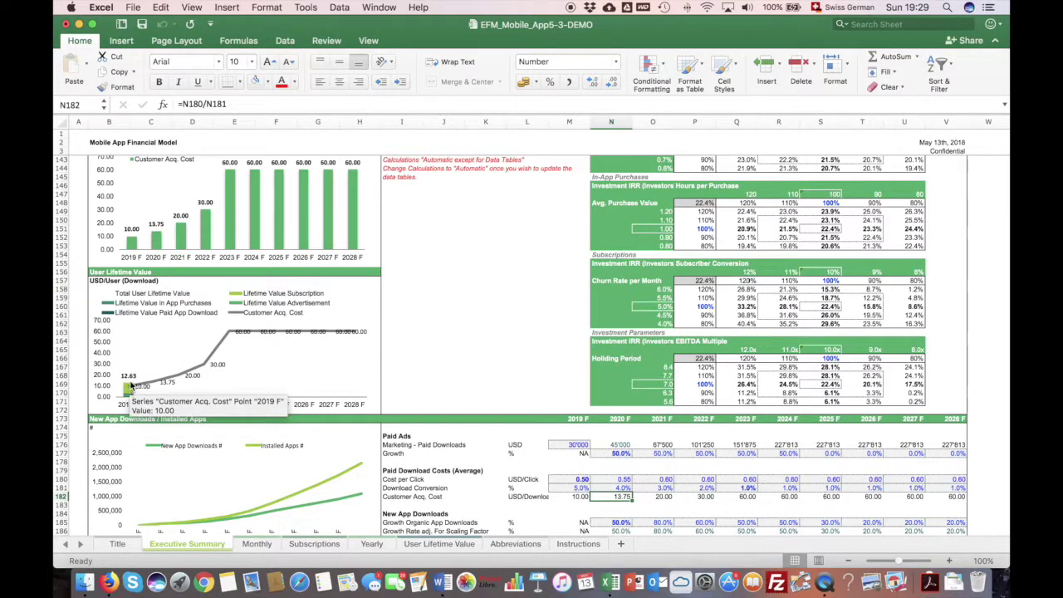
{"action": "scroll", "coordinate": [515, 359], "scroll_direction": "up", "scroll_amount": 15}
{"action": "scroll", "coordinate": [514, 358], "scroll_direction": "up", "scroll_amount": 10}
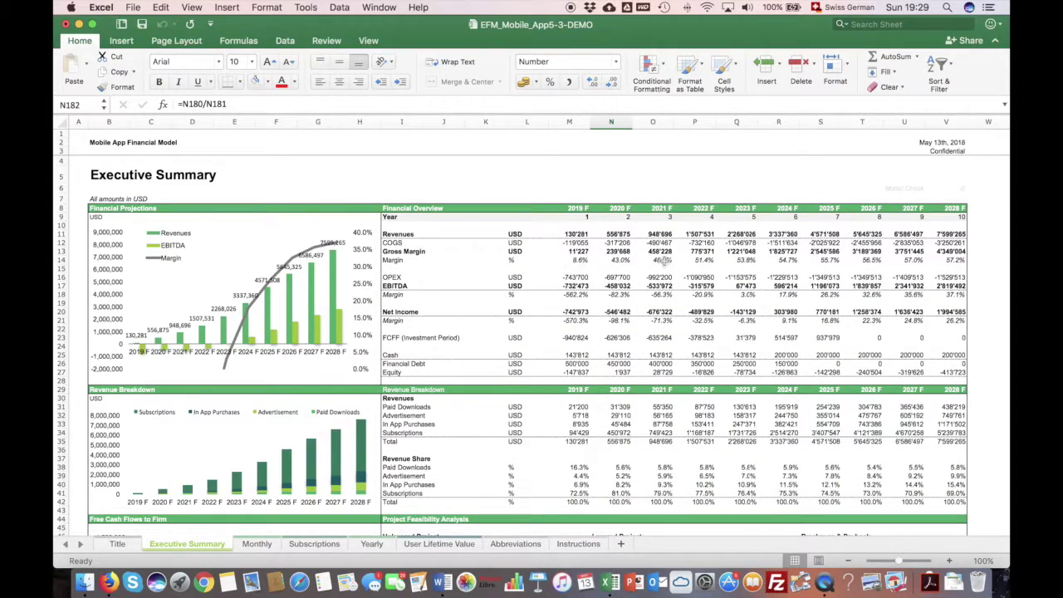
{"action": "left_click", "coordinate": [947, 261]}
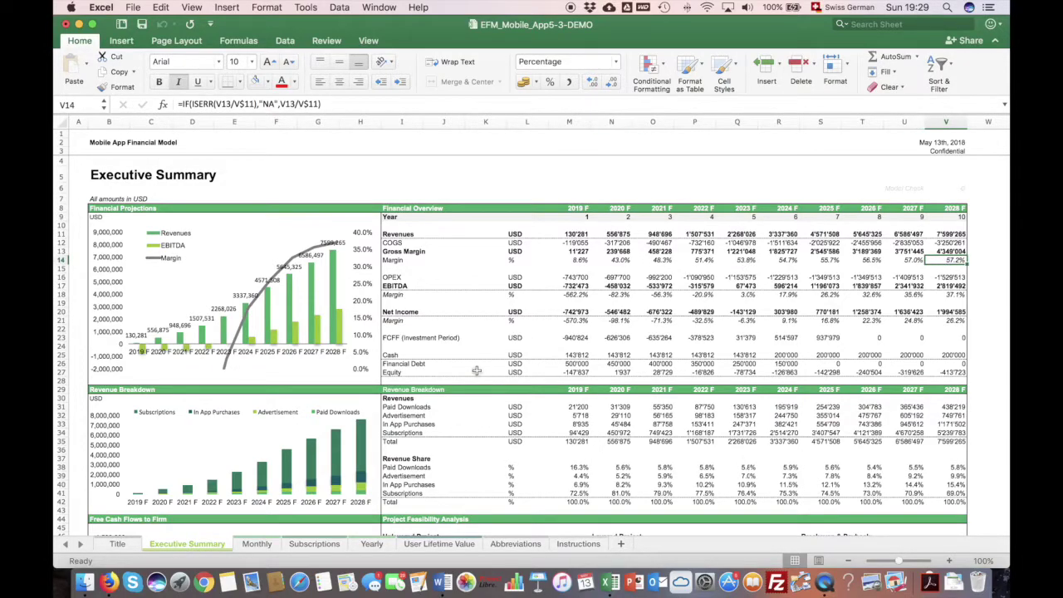
{"action": "scroll", "coordinate": [478, 374], "scroll_direction": "down", "scroll_amount": 15}
{"action": "scroll", "coordinate": [480, 381], "scroll_direction": "down", "scroll_amount": 10}
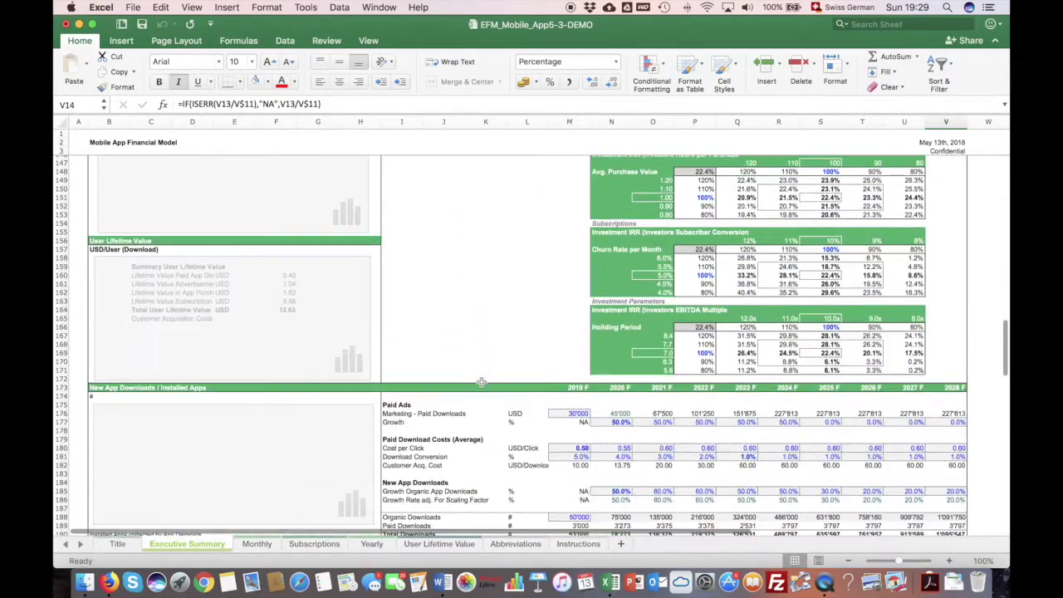
{"action": "scroll", "coordinate": [480, 382], "scroll_direction": "up", "scroll_amount": 2}
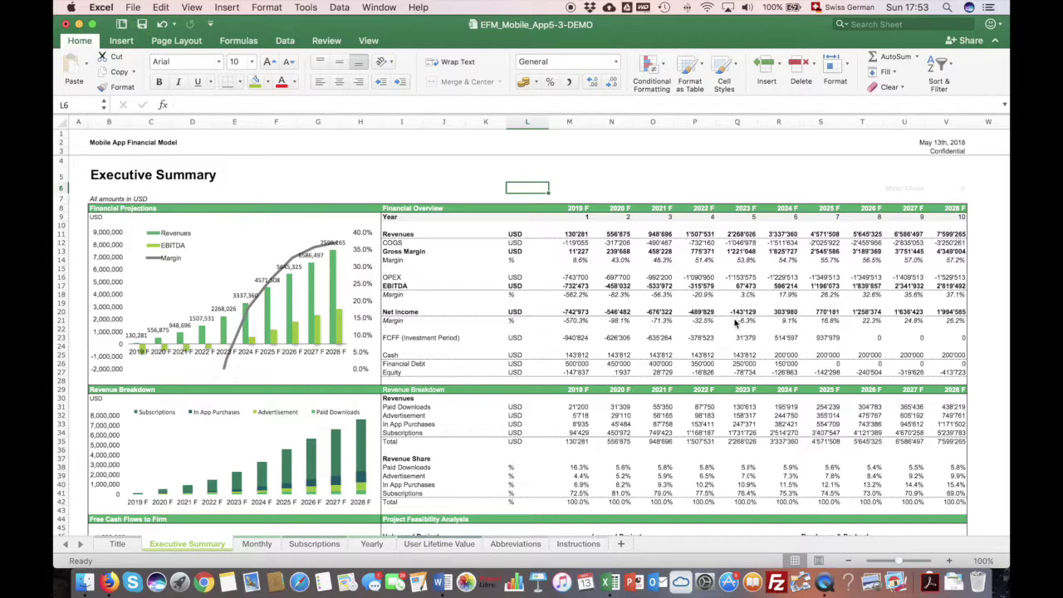
- Review the Executive Summary from the financial overview down to the cost section, and the App Store commissions in the Yearly income statement
{"action": "scroll", "coordinate": [734, 327], "scroll_direction": "down", "scroll_amount": 10}
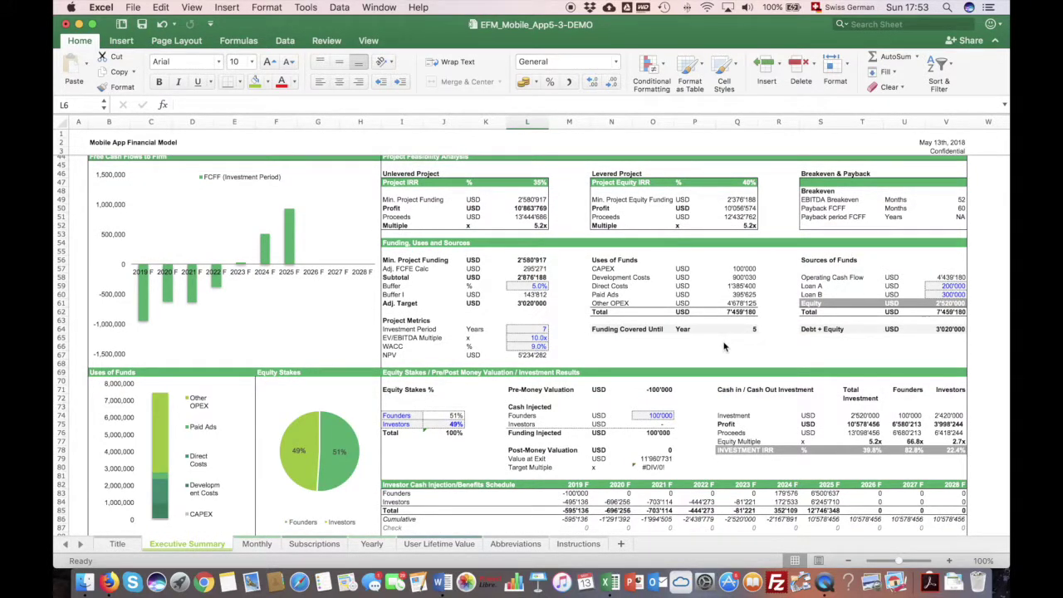
{"action": "scroll", "coordinate": [724, 347], "scroll_direction": "down", "scroll_amount": 15}
{"action": "scroll", "coordinate": [724, 345], "scroll_direction": "down", "scroll_amount": 15}
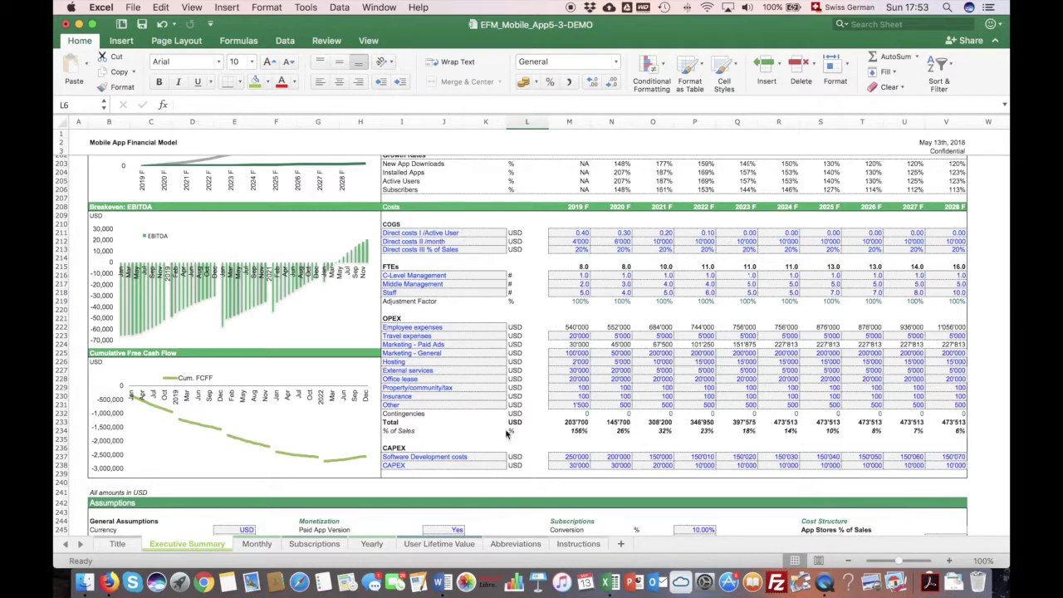
{"action": "left_click", "coordinate": [371, 544]}
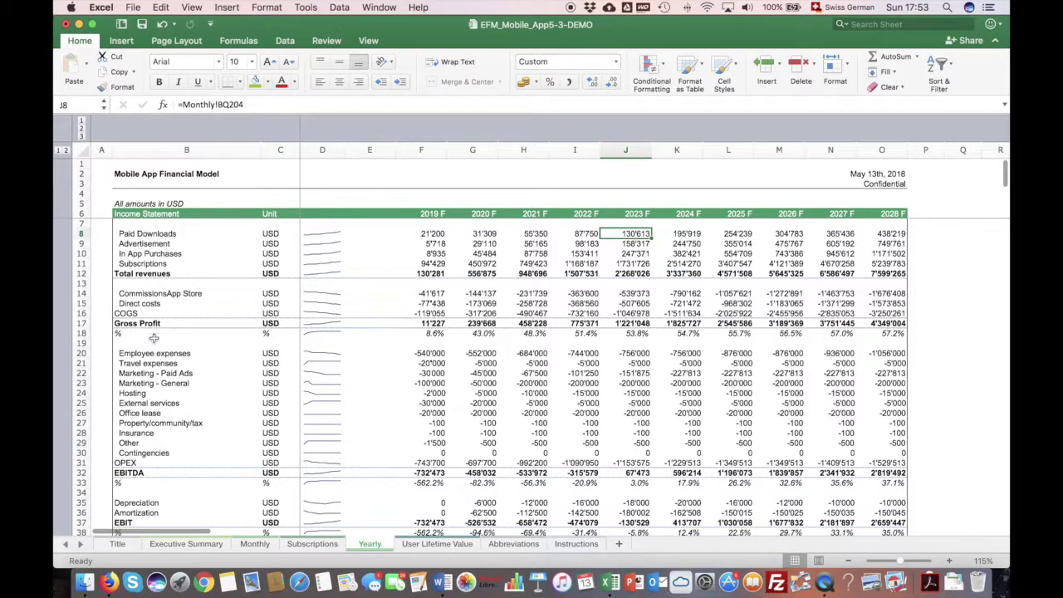
{"action": "left_click", "coordinate": [129, 297]}
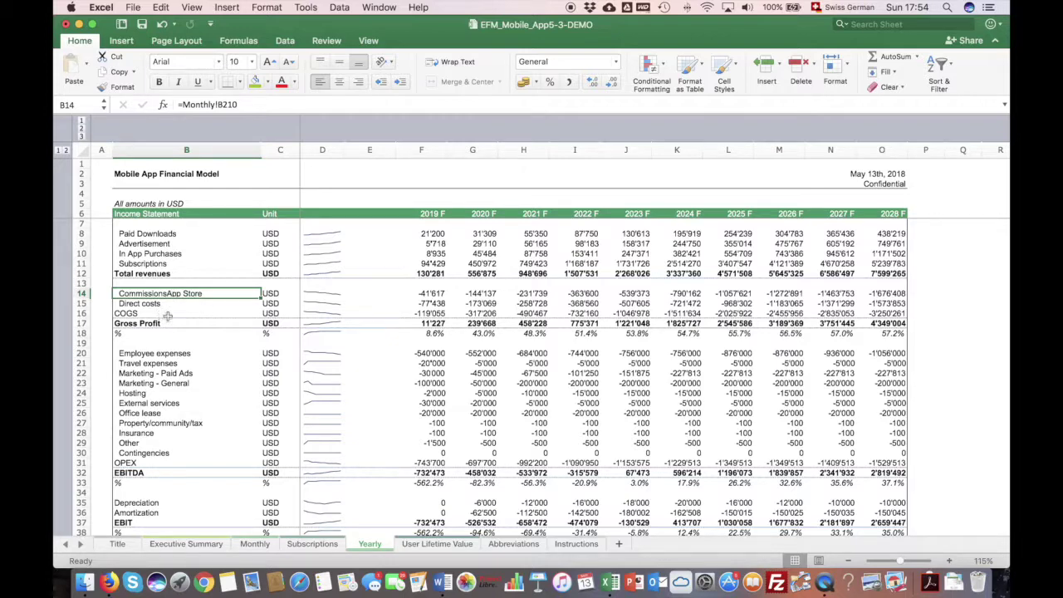
- Return to the Executive Summary sheet and examine its Assumptions section with the app store sales shares and commissions
{"action": "left_click", "coordinate": [186, 543]}
{"action": "scroll", "coordinate": [843, 316], "scroll_direction": "down", "scroll_amount": 15}
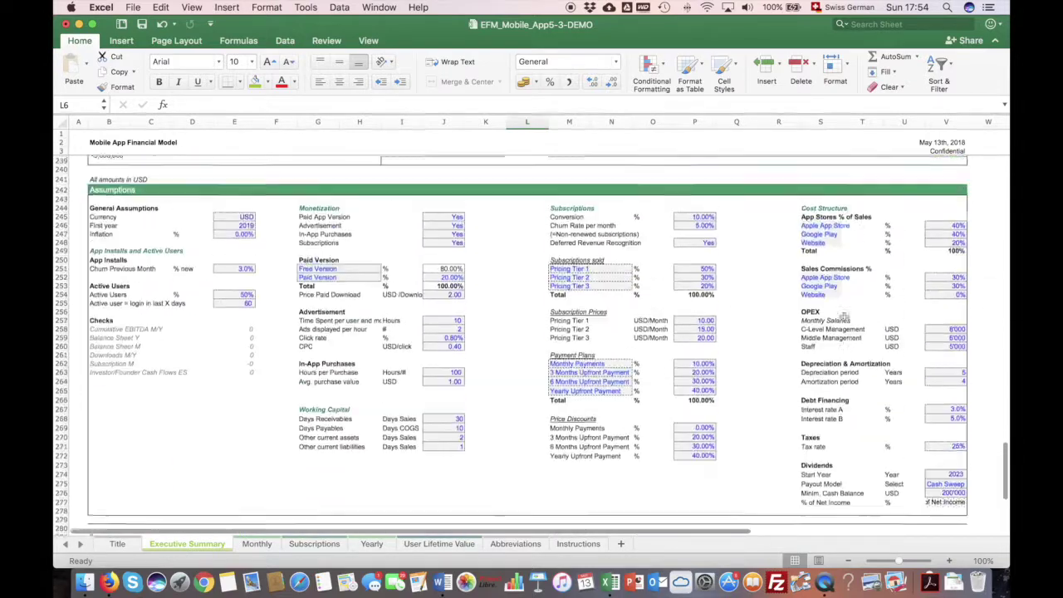
{"action": "scroll", "coordinate": [842, 315], "scroll_direction": "up", "scroll_amount": 2}
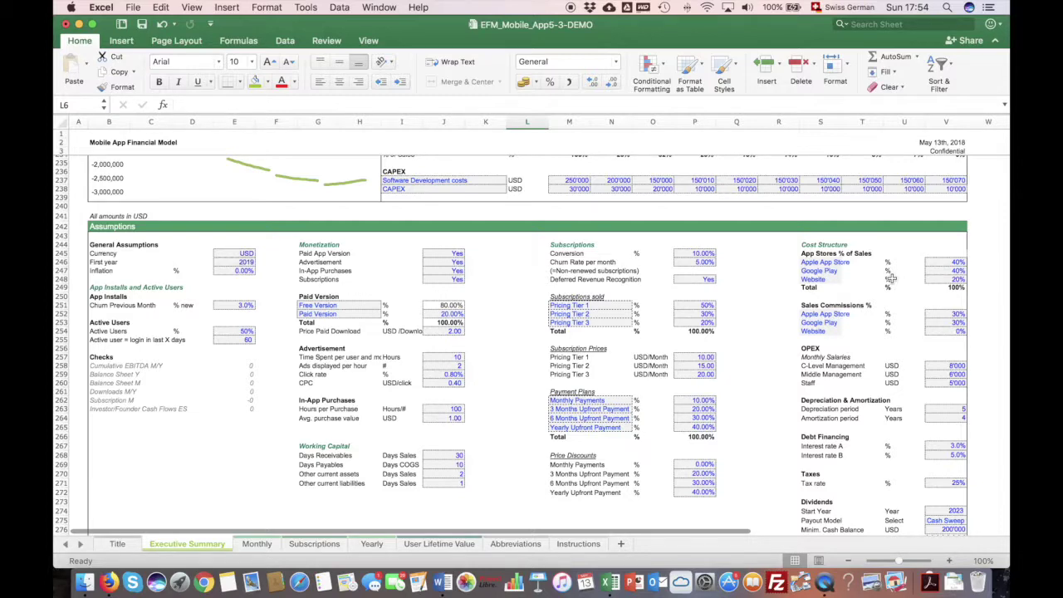
{"action": "scroll", "coordinate": [813, 316], "scroll_direction": "down", "scroll_amount": 1}
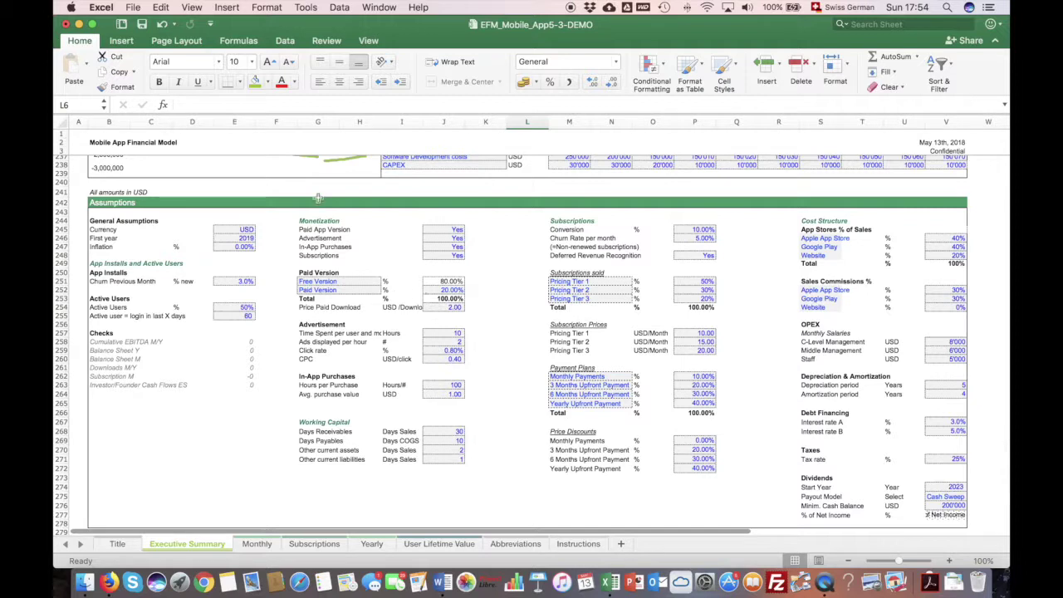
- Highlight the Paid Version and In-App Purchases assumptions, and select the Apple App Store share of sales
{"action": "left_click_drag", "start_coordinate": [310, 280], "coordinate": [452, 308]}
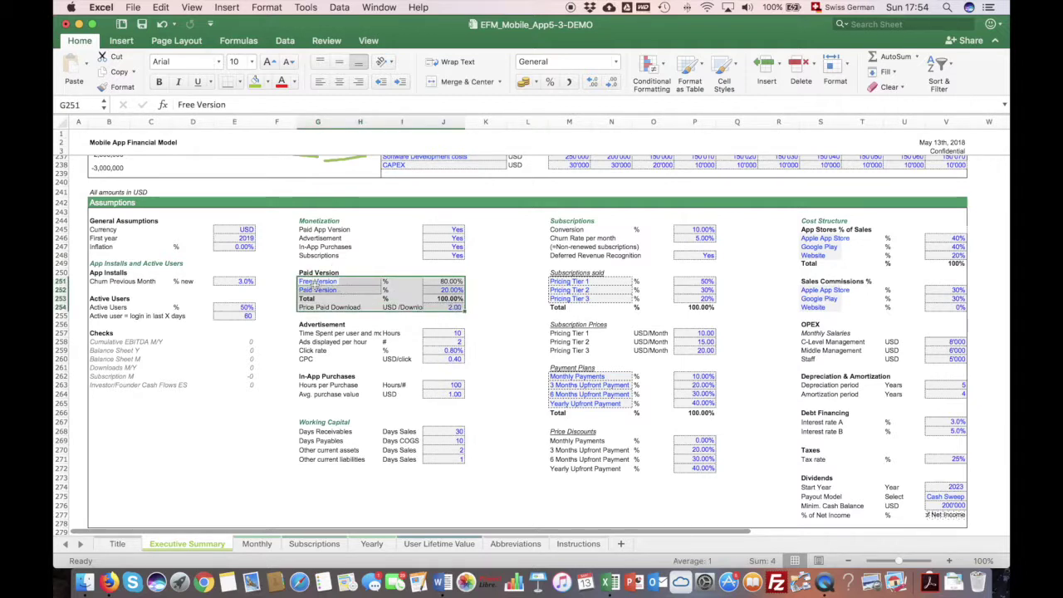
{"action": "left_click_drag", "start_coordinate": [311, 376], "coordinate": [457, 397]}
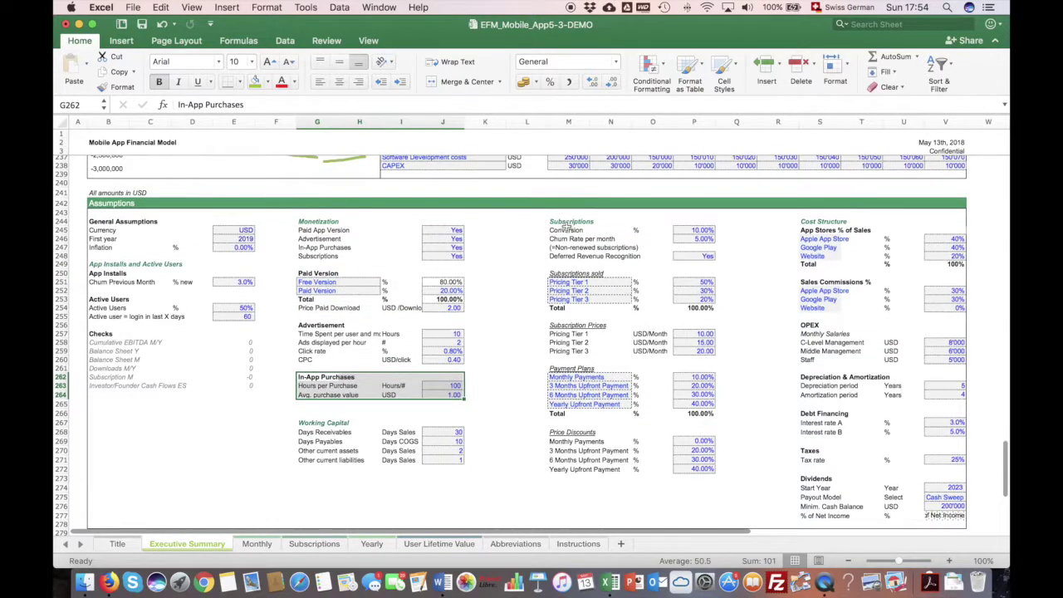
{"action": "left_click", "coordinate": [933, 239]}
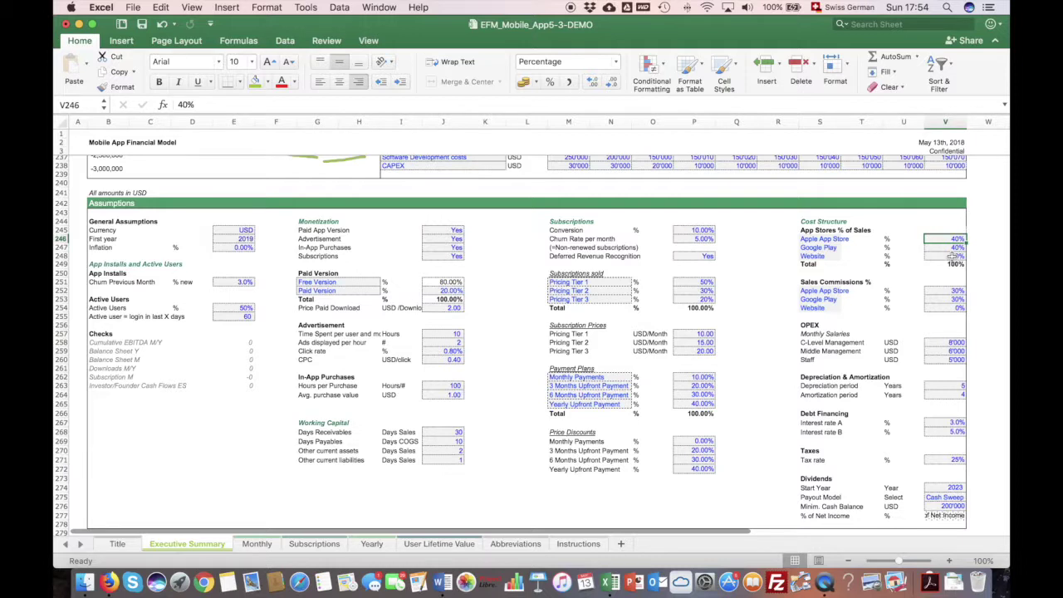
- Examine the app store shares of sales and the sales commissions for Apple App Store, Google Play and Website under Cost Structure
{"action": "left_click", "coordinate": [815, 248]}
{"action": "left_click", "coordinate": [812, 257]}
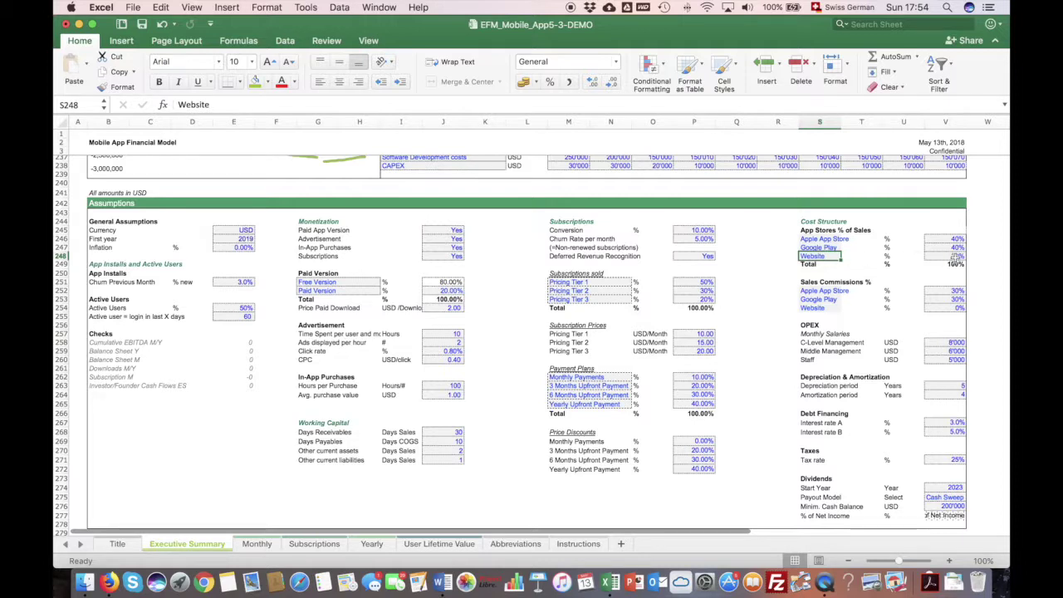
{"action": "left_click_drag", "start_coordinate": [955, 292], "coordinate": [955, 296]}
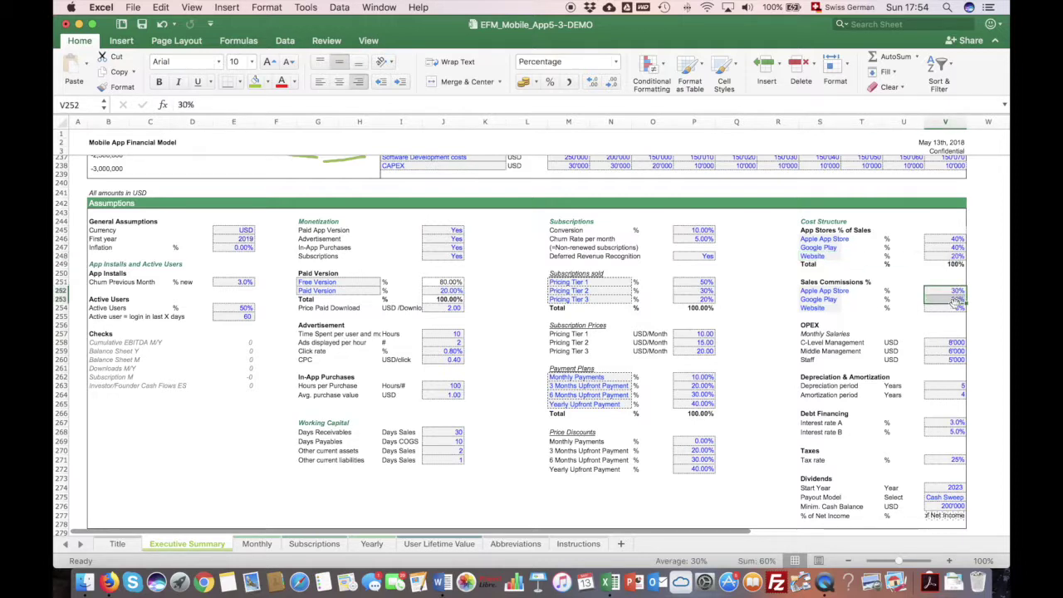
{"action": "left_click", "coordinate": [946, 309]}
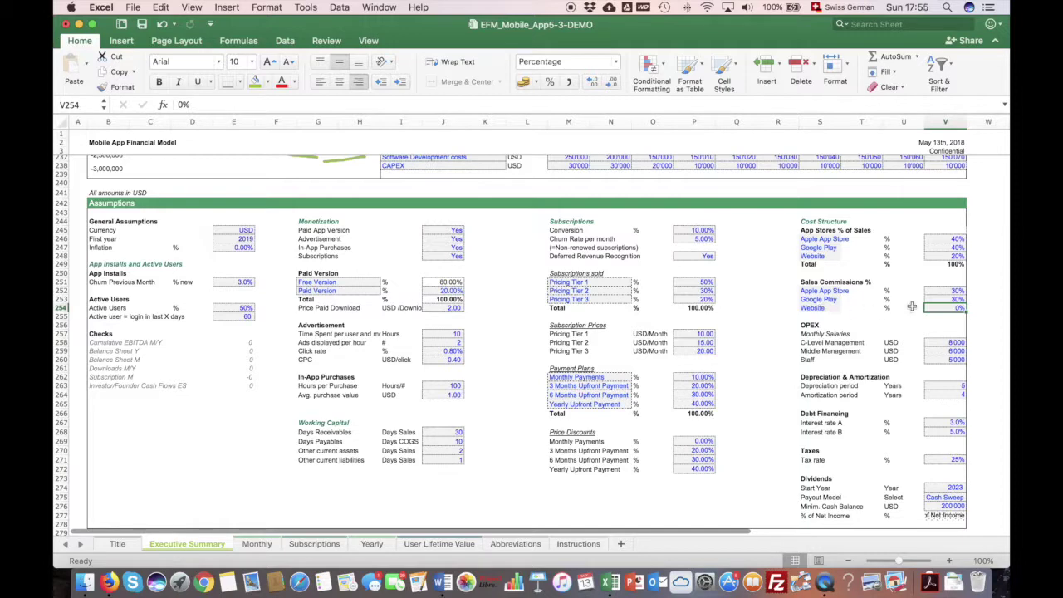
{"action": "scroll", "coordinate": [926, 245], "scroll_direction": "right", "scroll_amount": 1}
{"action": "scroll", "coordinate": [926, 245], "scroll_direction": "down", "scroll_amount": 1}
{"action": "left_click", "coordinate": [933, 234]}
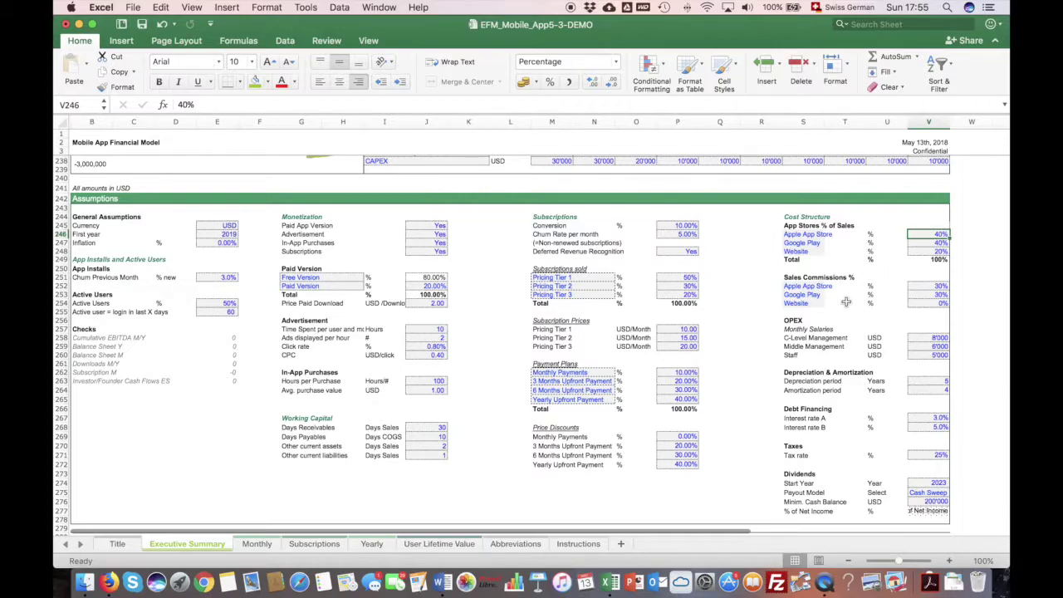
- Review the COGS direct cost assumptions in the Costs section and select the FTE figures for 2019 to 2028
{"action": "scroll", "coordinate": [865, 294], "scroll_direction": "up", "scroll_amount": 10}
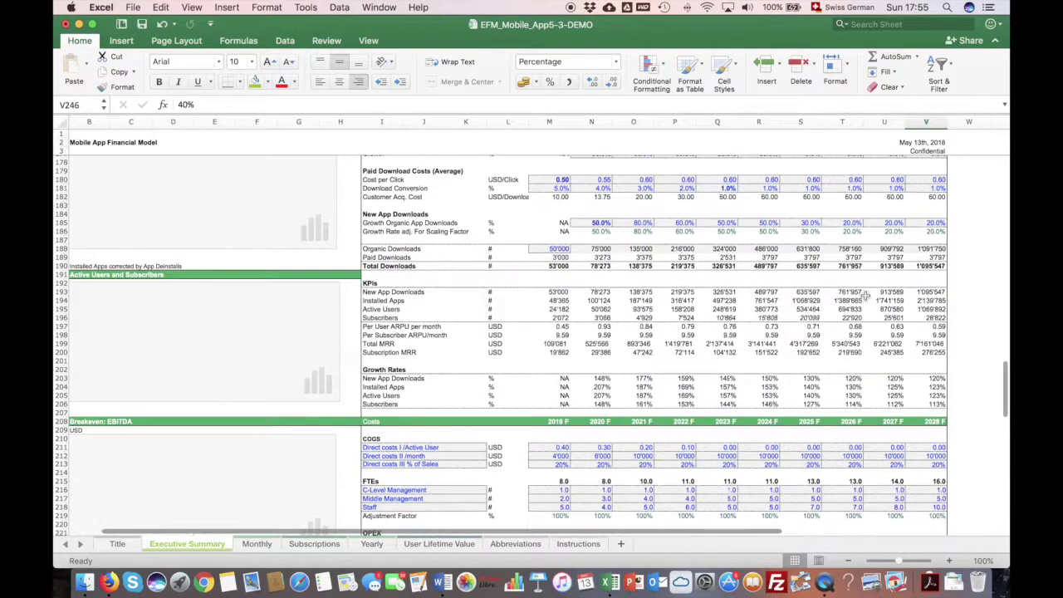
{"action": "scroll", "coordinate": [519, 276], "scroll_direction": "down", "scroll_amount": 5}
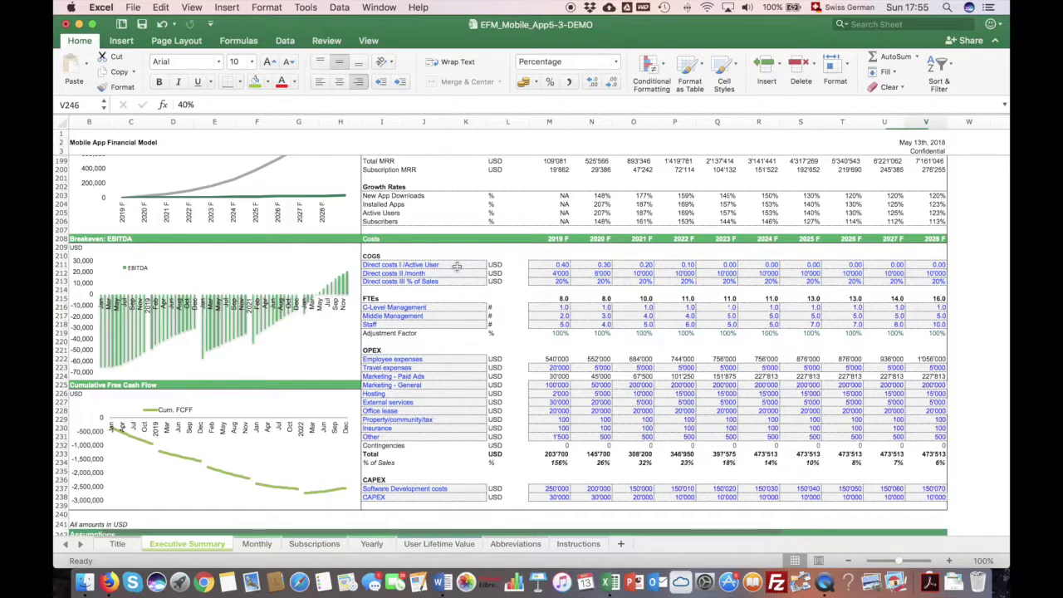
{"action": "left_click", "coordinate": [553, 264]}
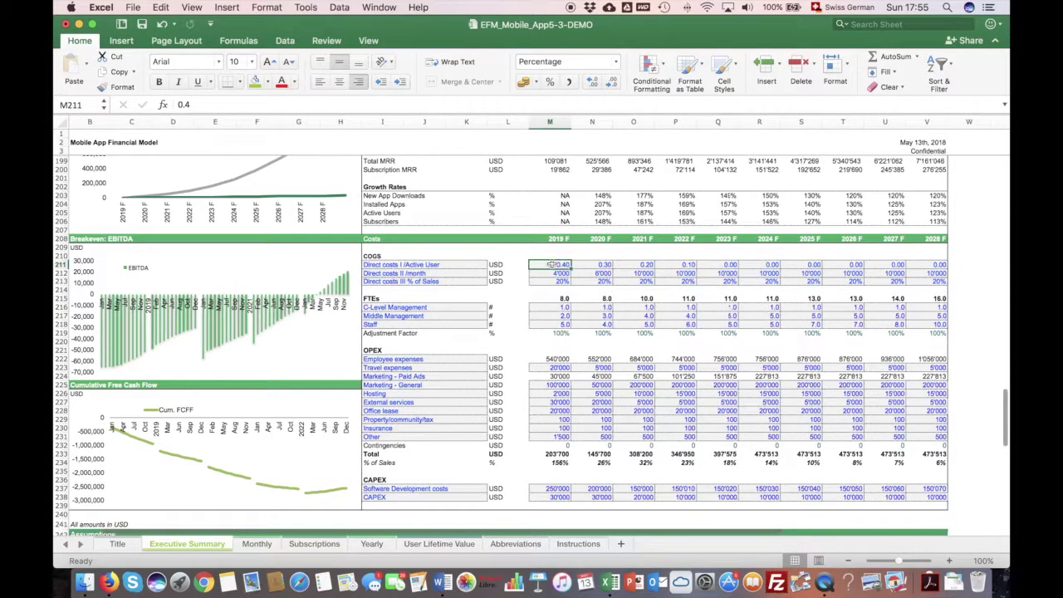
{"action": "left_click", "coordinate": [930, 280]}
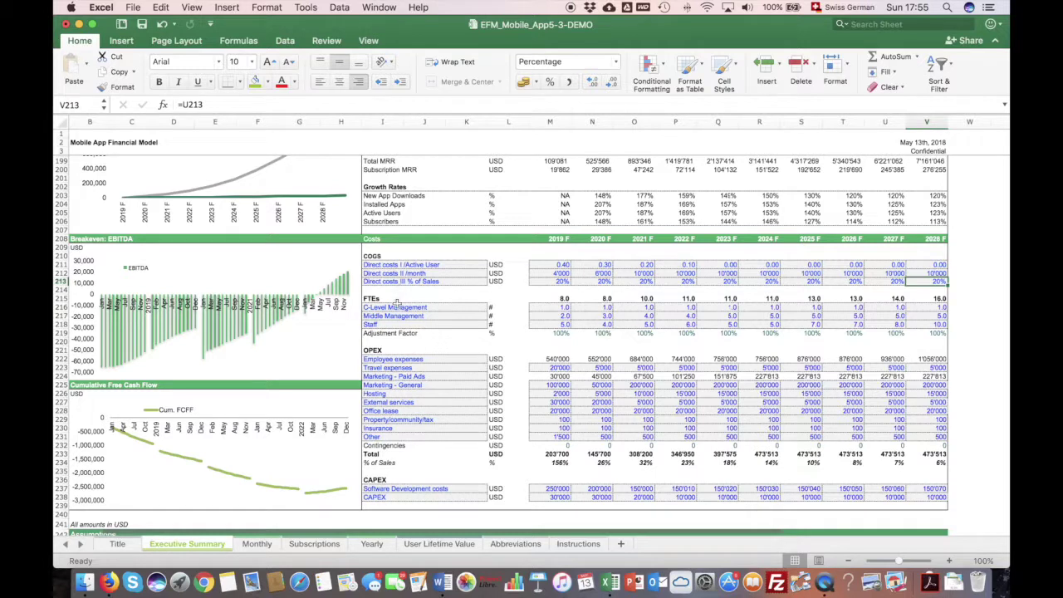
{"action": "left_click_drag", "start_coordinate": [558, 299], "coordinate": [923, 324]}
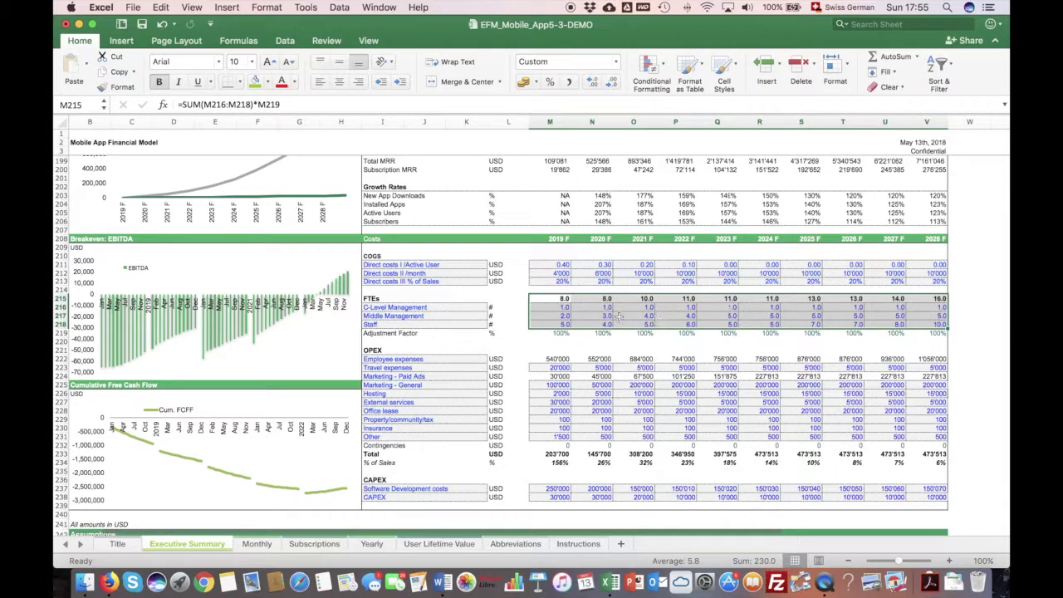
- Check the monthly salary assumptions, and select the Employee expenses row in the Yearly sheet's income statement
{"action": "scroll", "coordinate": [609, 315], "scroll_direction": "down", "scroll_amount": 10}
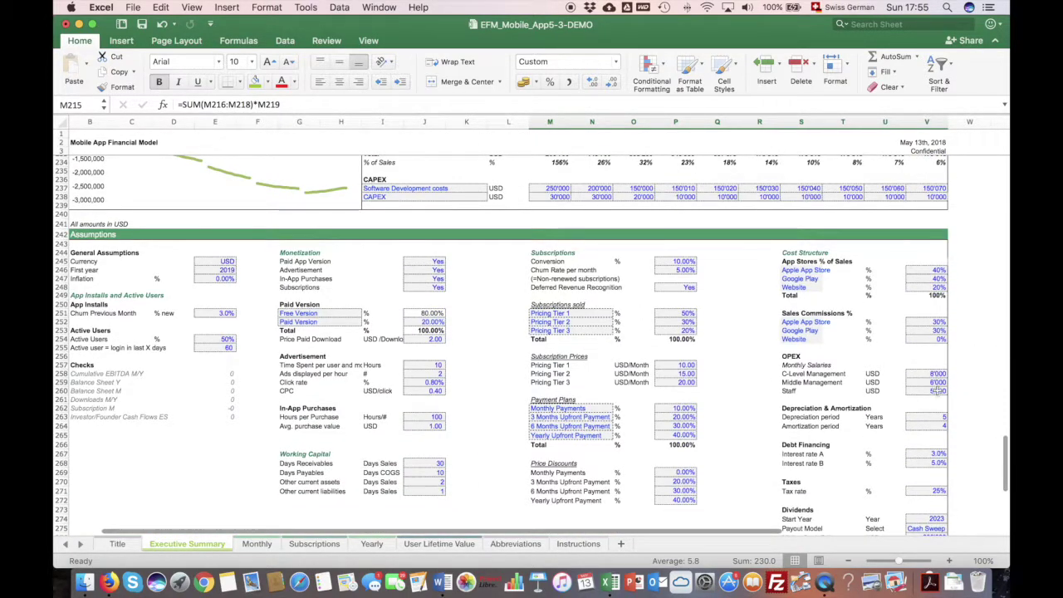
{"action": "scroll", "coordinate": [687, 262], "scroll_direction": "up", "scroll_amount": 10}
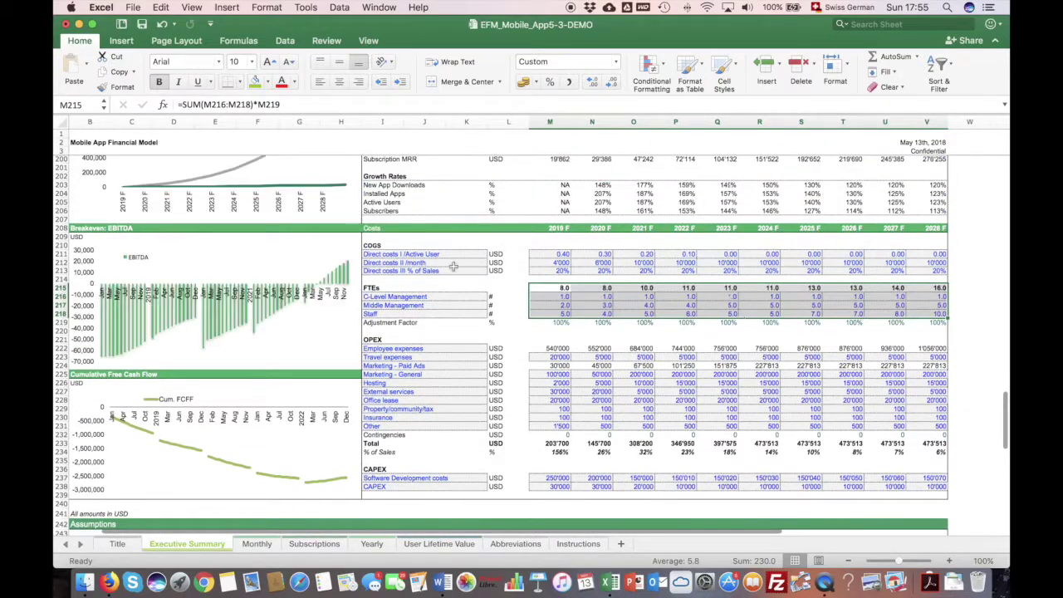
{"action": "scroll", "coordinate": [722, 296], "scroll_direction": "up", "scroll_amount": 20}
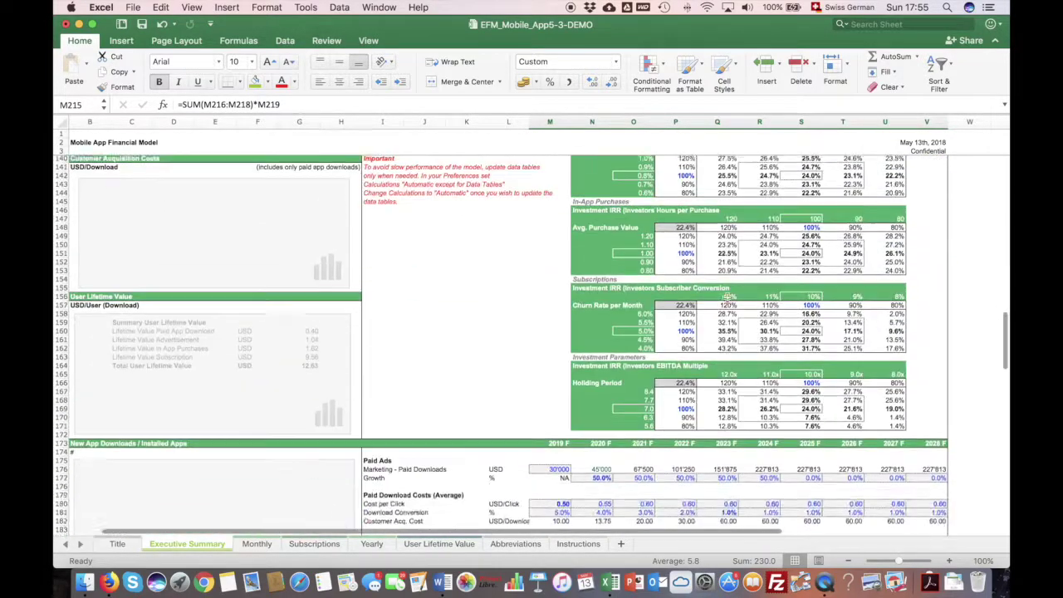
{"action": "scroll", "coordinate": [725, 294], "scroll_direction": "up", "scroll_amount": 20}
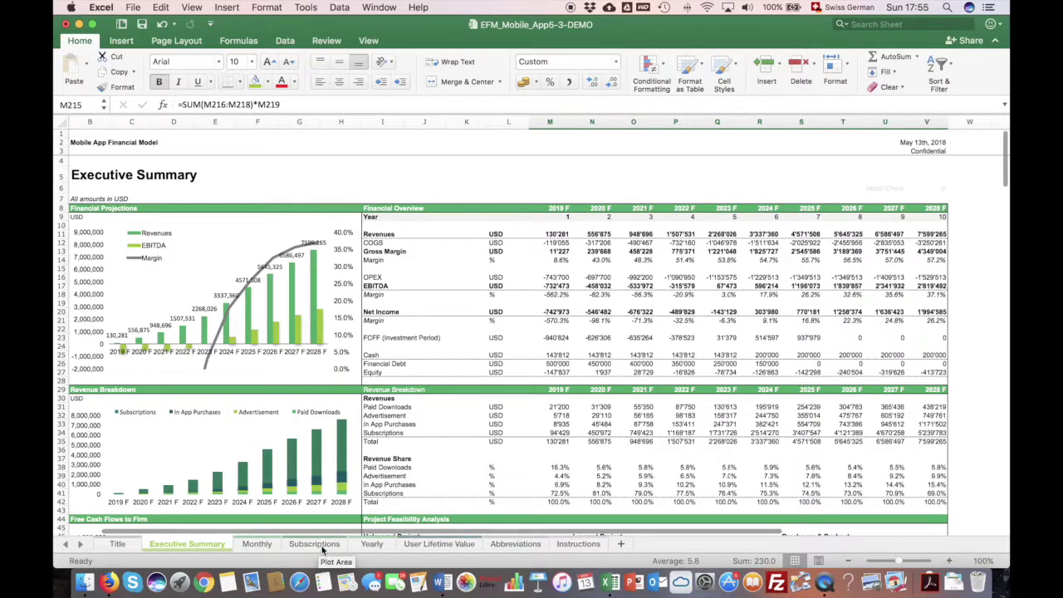
{"action": "left_click", "coordinate": [372, 544]}
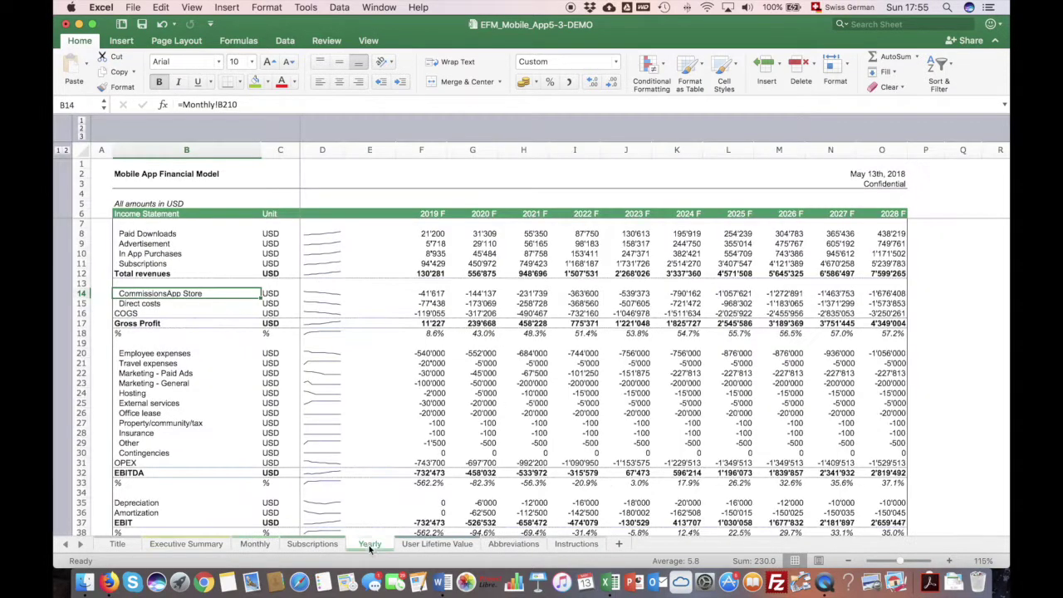
{"action": "left_click", "coordinate": [78, 353]}
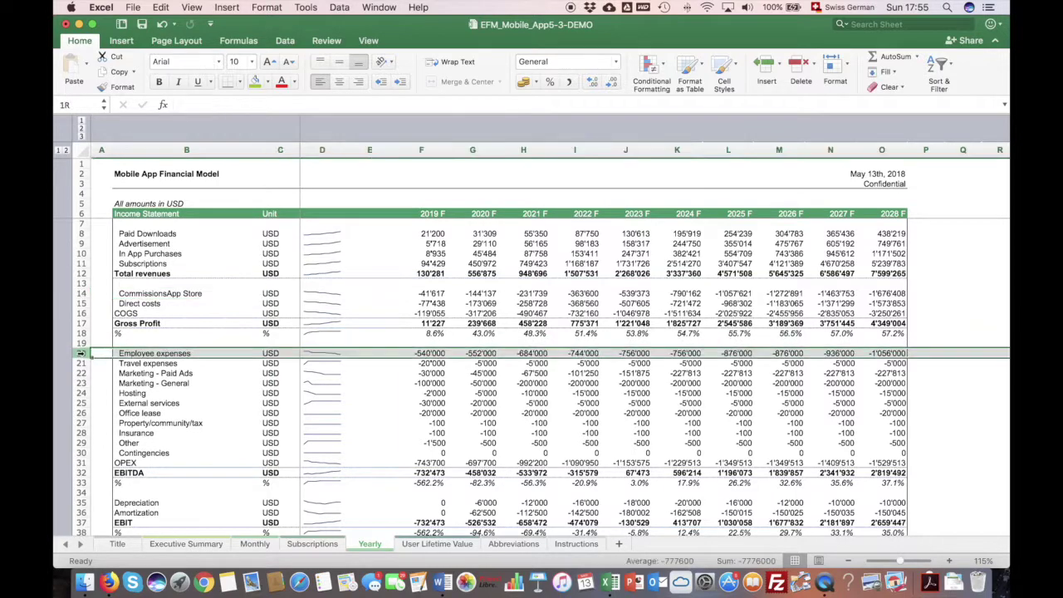
- Return to the Executive Summary sheet and select the OPEX employee expenses for 2019 to 2028
{"action": "left_click", "coordinate": [186, 544]}
{"action": "scroll", "coordinate": [478, 423], "scroll_direction": "down", "scroll_amount": 15}
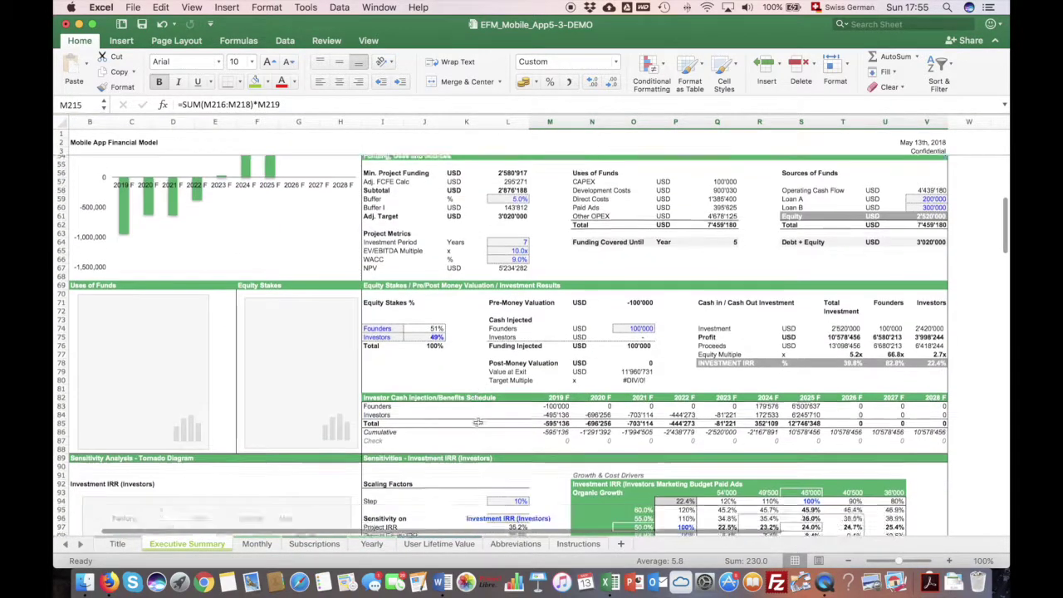
{"action": "scroll", "coordinate": [477, 423], "scroll_direction": "down", "scroll_amount": 15}
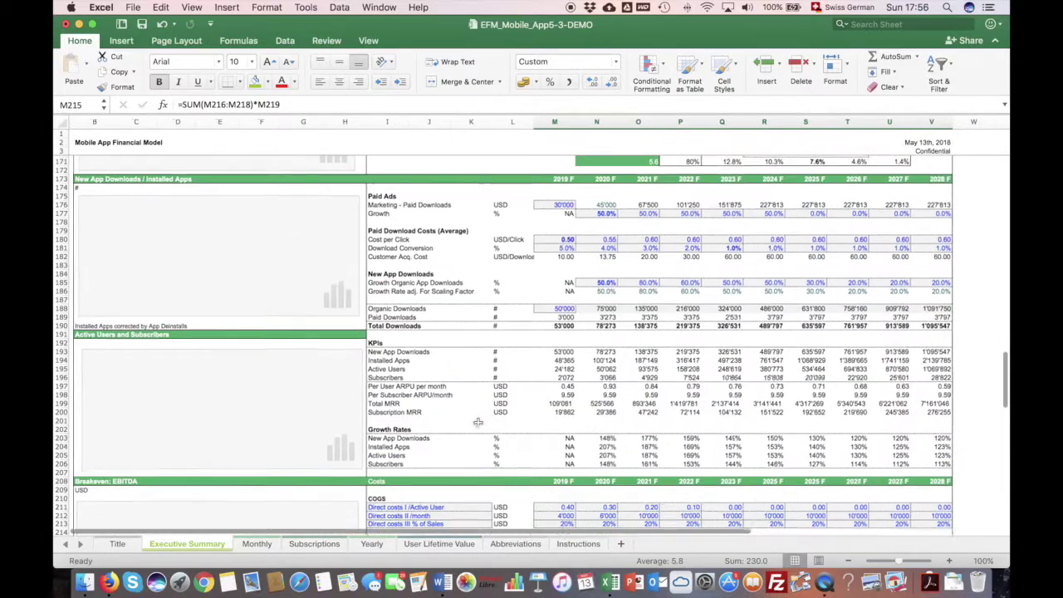
{"action": "scroll", "coordinate": [477, 420], "scroll_direction": "down", "scroll_amount": 8}
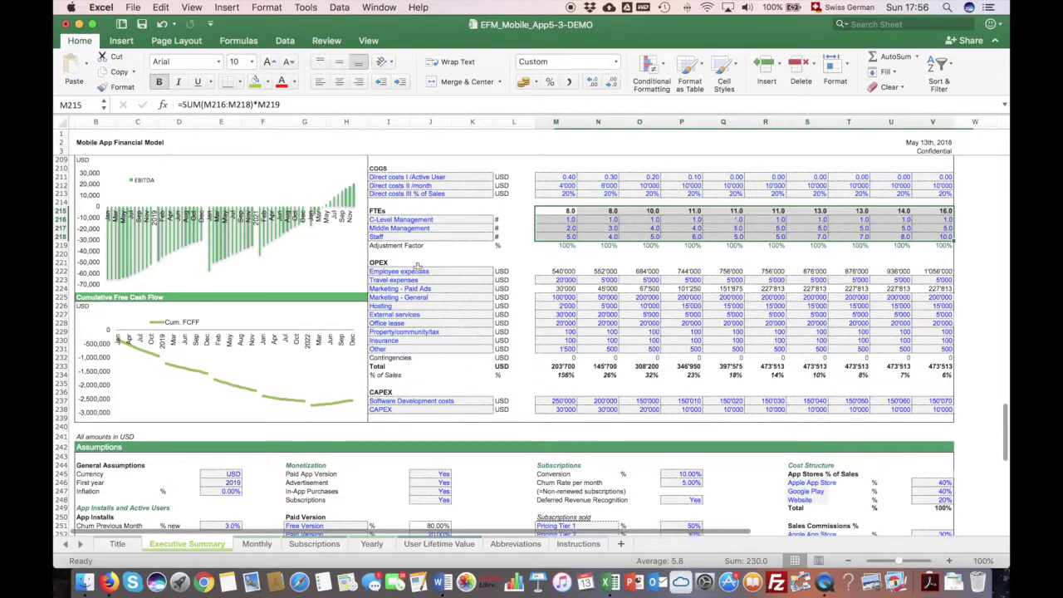
{"action": "left_click", "coordinate": [417, 266]}
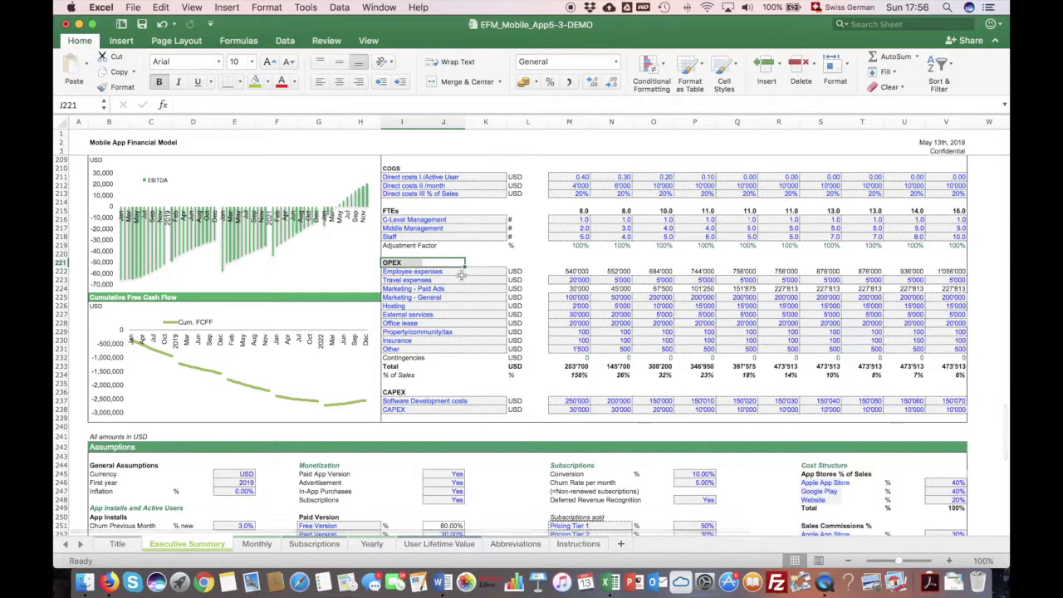
{"action": "left_click", "coordinate": [421, 272]}
{"action": "left_click_drag", "start_coordinate": [573, 271], "coordinate": [954, 271]}
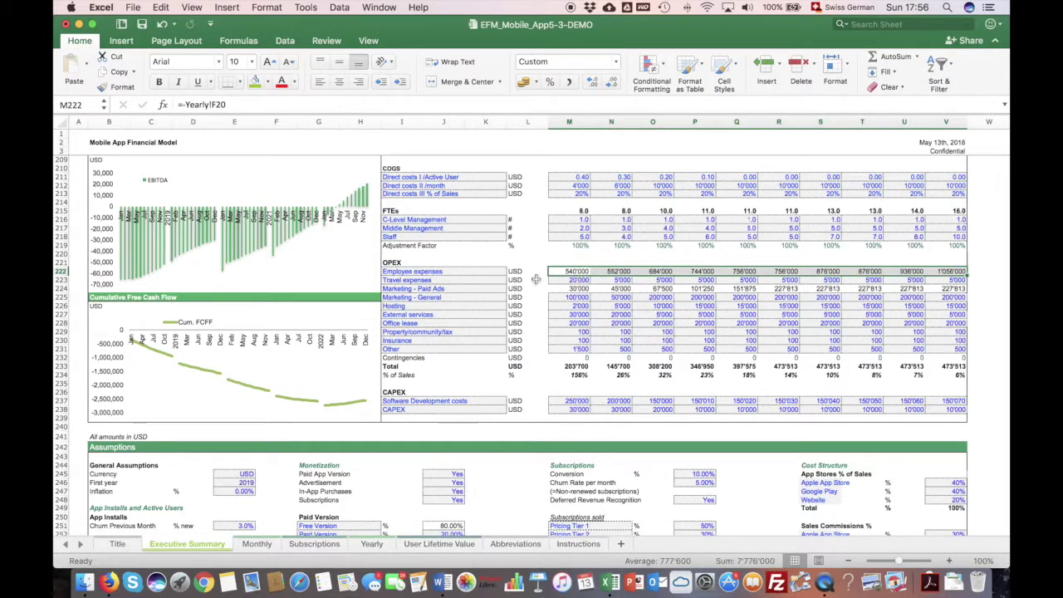
- Examine the travel and paid ads expenses under OPEX, and compare the paid ads with the Marketing - Paid Downloads budget
{"action": "left_click", "coordinate": [413, 280]}
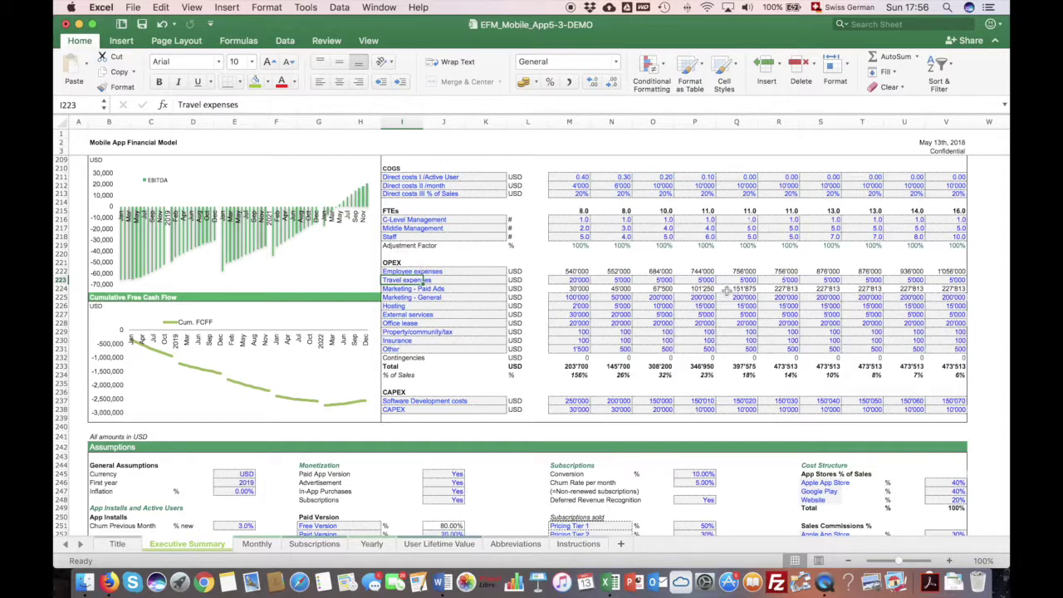
{"action": "left_click", "coordinate": [577, 288]}
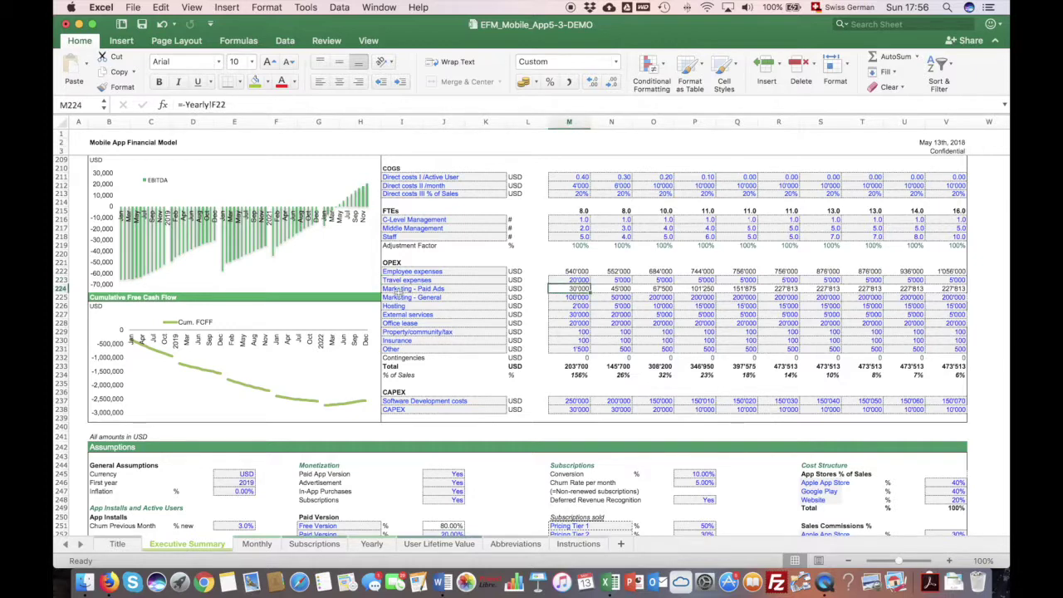
{"action": "scroll", "coordinate": [607, 262], "scroll_direction": "up", "scroll_amount": 1}
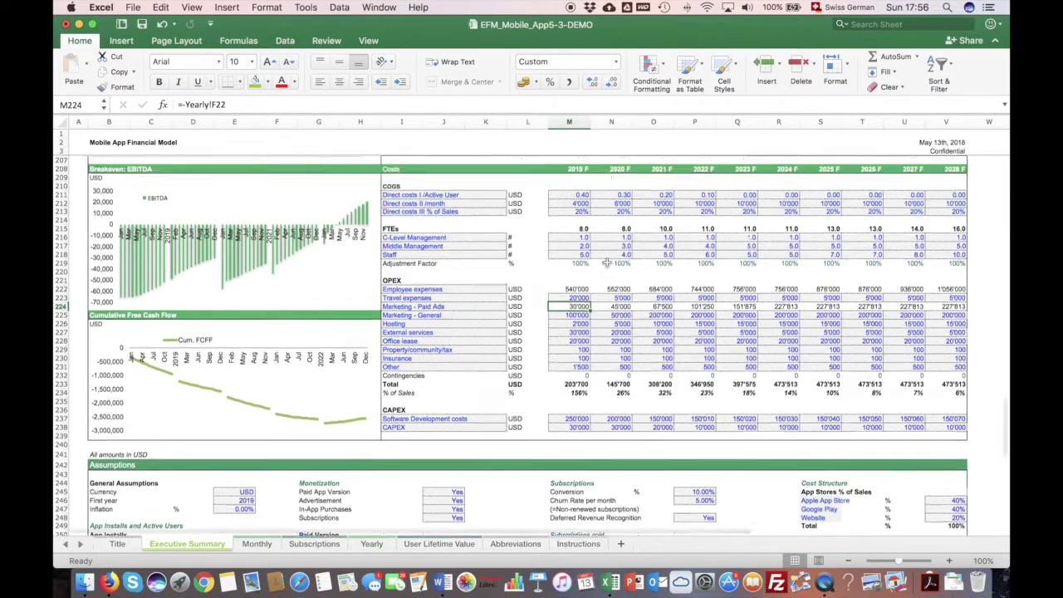
{"action": "scroll", "coordinate": [607, 263], "scroll_direction": "up", "scroll_amount": 10}
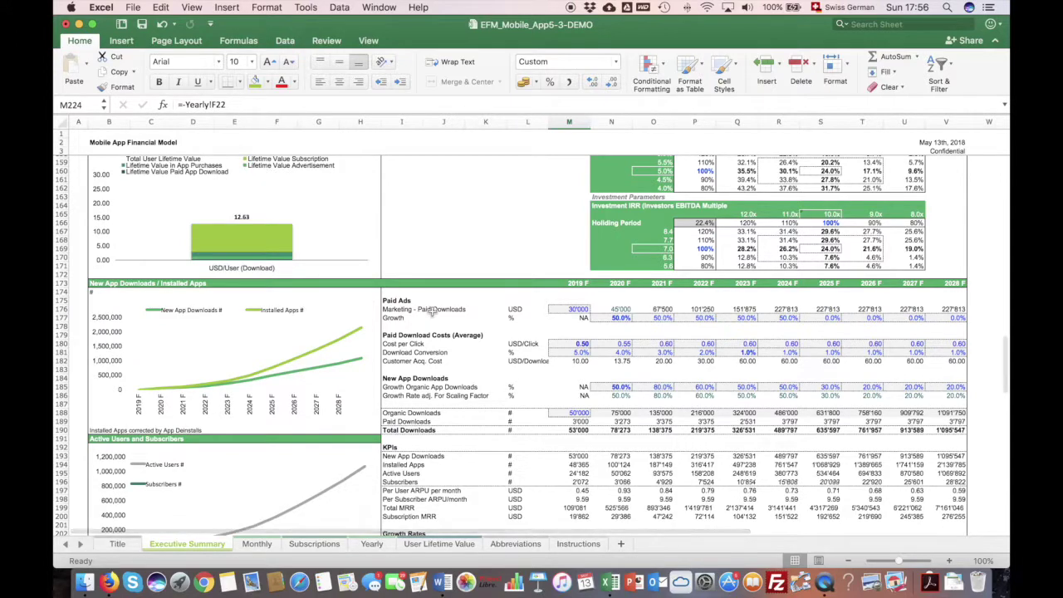
{"action": "scroll", "coordinate": [573, 309], "scroll_direction": "down", "scroll_amount": 12}
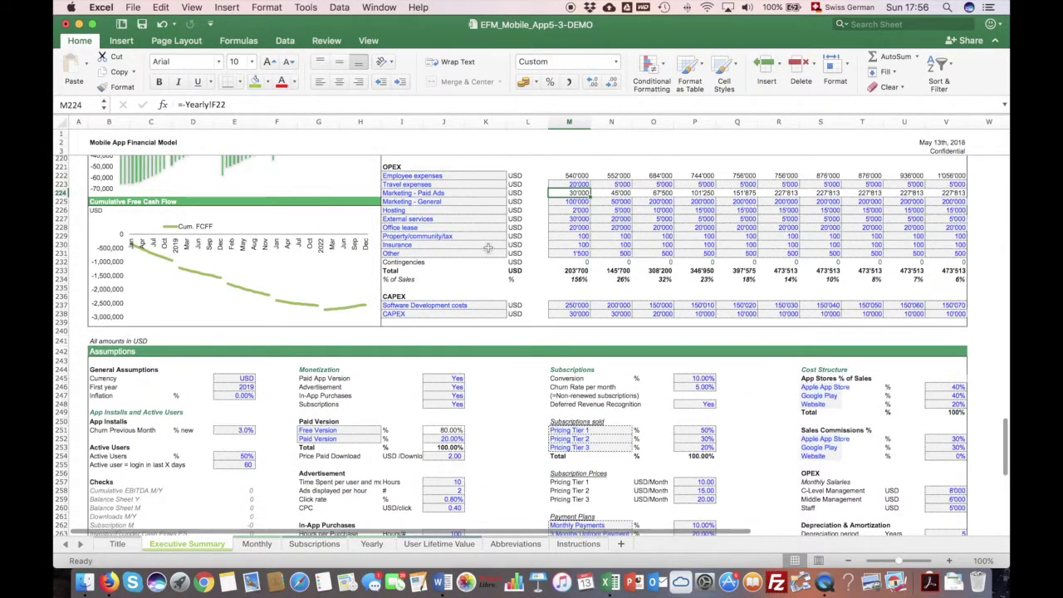
{"action": "scroll", "coordinate": [523, 251], "scroll_direction": "up", "scroll_amount": 2}
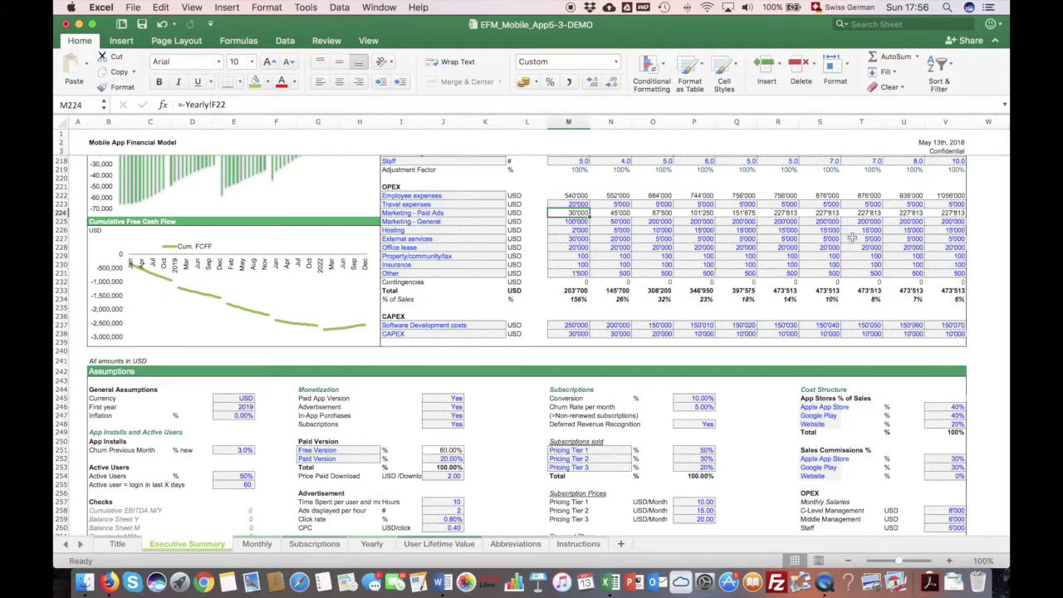
- Highlight the EBITDA row of the Financial Overview with a green fill from its label through 2028
{"action": "scroll", "coordinate": [567, 223], "scroll_direction": "up", "scroll_amount": 20}
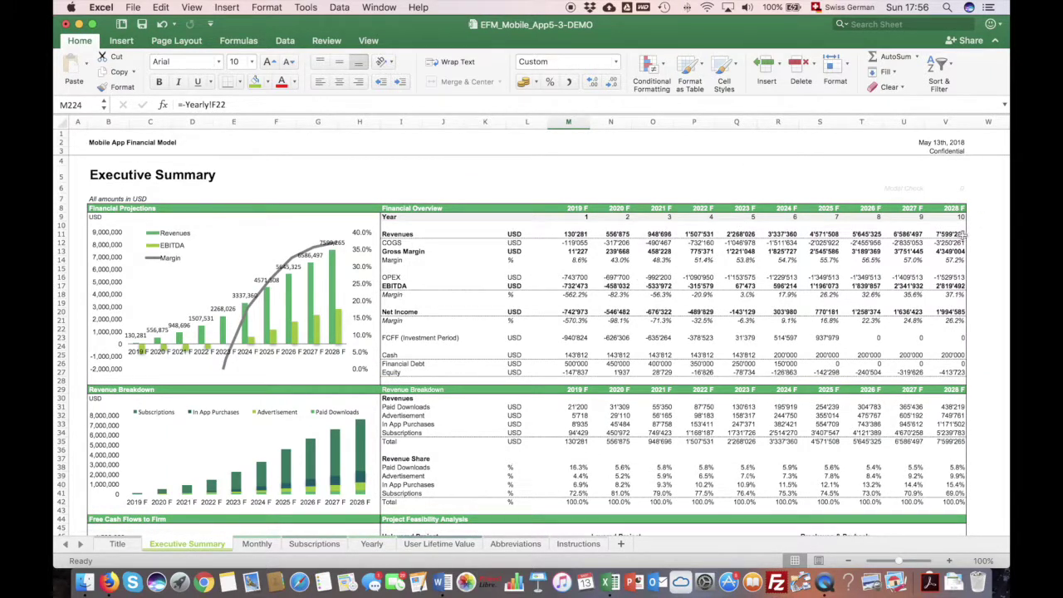
{"action": "left_click_drag", "start_coordinate": [954, 287], "coordinate": [390, 287]}
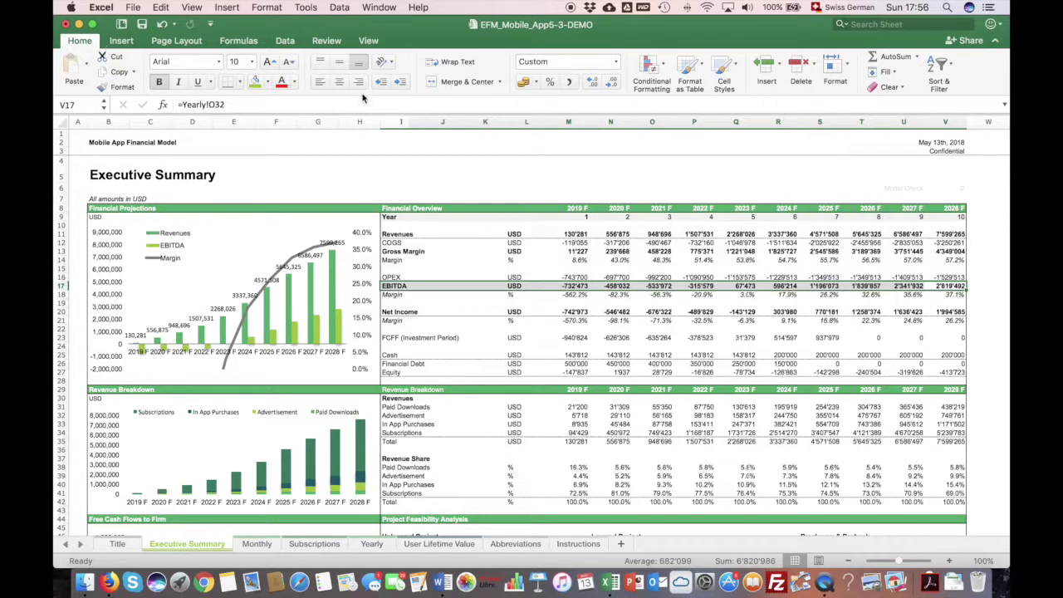
{"action": "left_click", "coordinate": [257, 86]}
{"action": "left_click", "coordinate": [569, 267]}
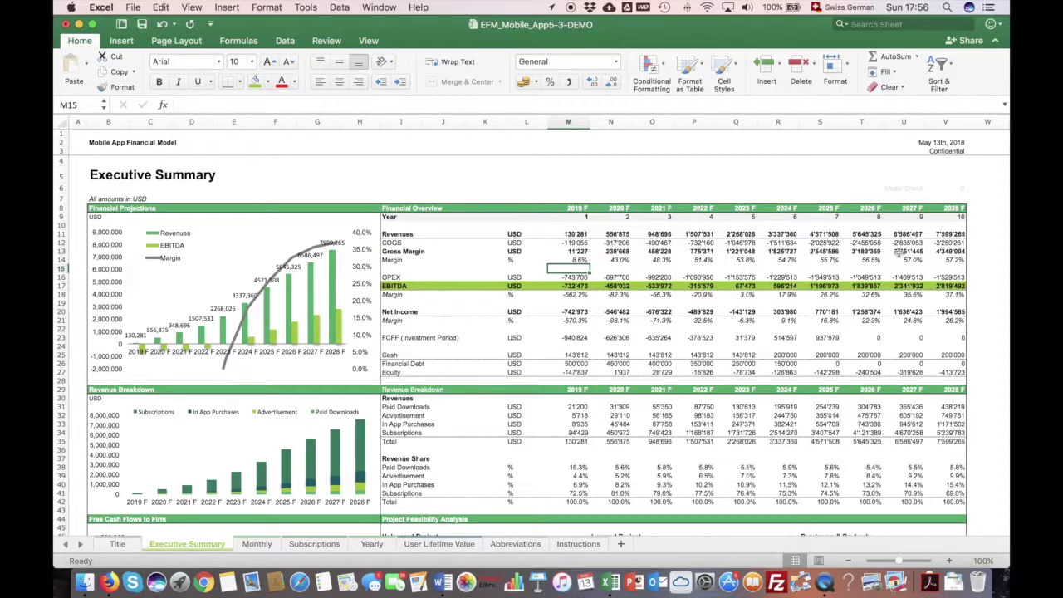
- Compare the 2028 EBITDA with the OPEX assumptions in the Costs section, and select the Financial Overview's whole EBITDA row
{"action": "left_click", "coordinate": [944, 286]}
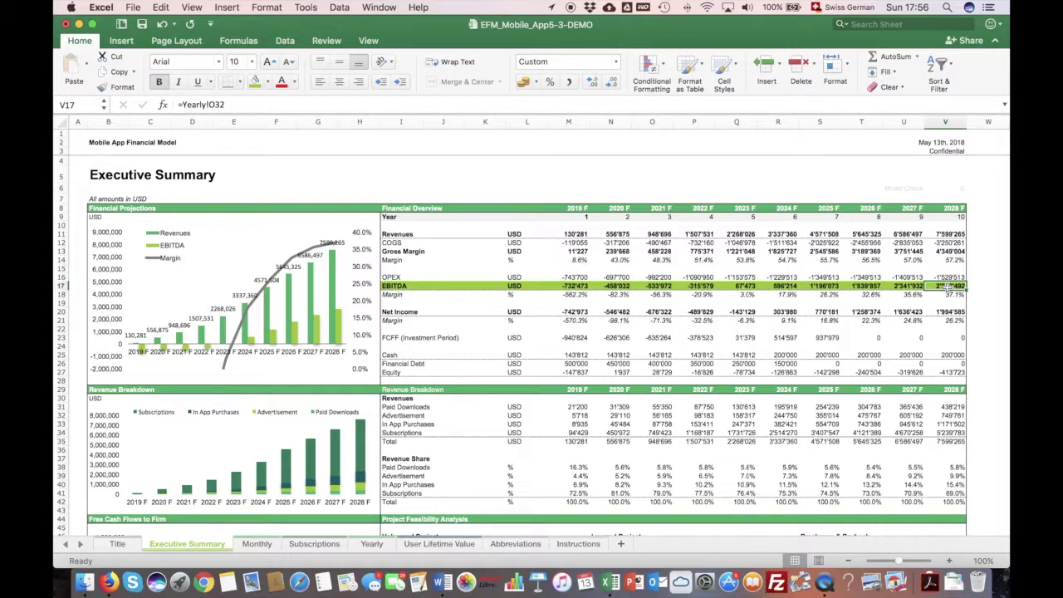
{"action": "scroll", "coordinate": [581, 395], "scroll_direction": "down", "scroll_amount": 15}
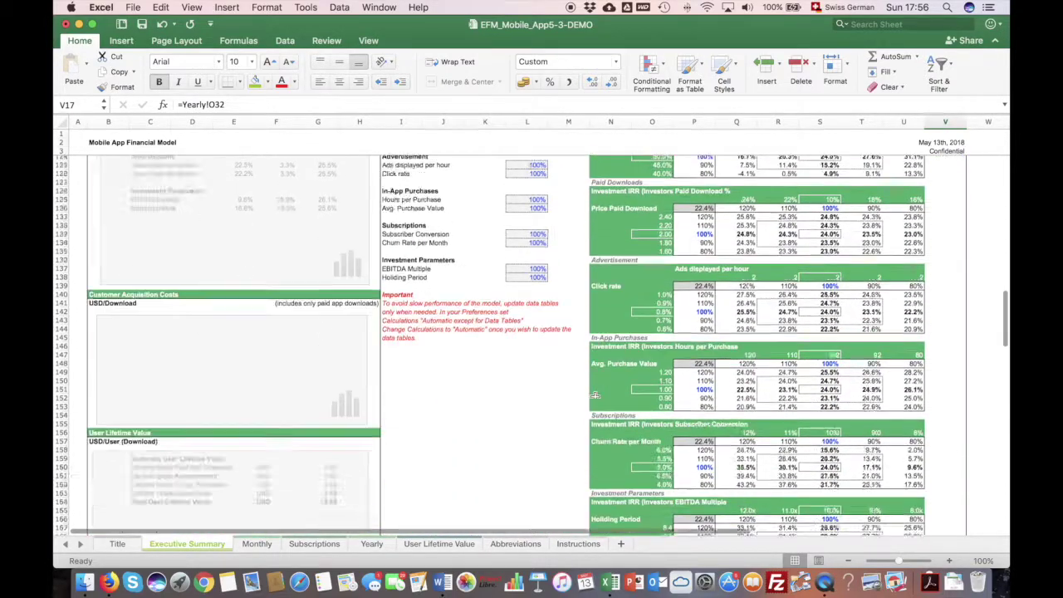
{"action": "scroll", "coordinate": [594, 395], "scroll_direction": "up", "scroll_amount": 15}
{"action": "scroll", "coordinate": [589, 332], "scroll_direction": "down", "scroll_amount": 20}
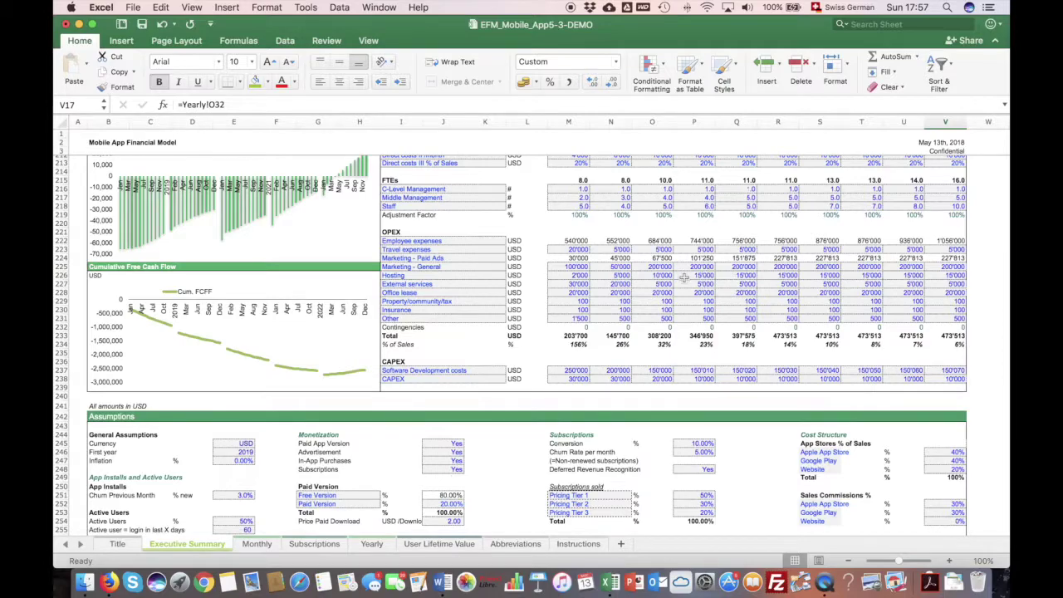
{"action": "scroll", "coordinate": [702, 275], "scroll_direction": "up", "scroll_amount": 20}
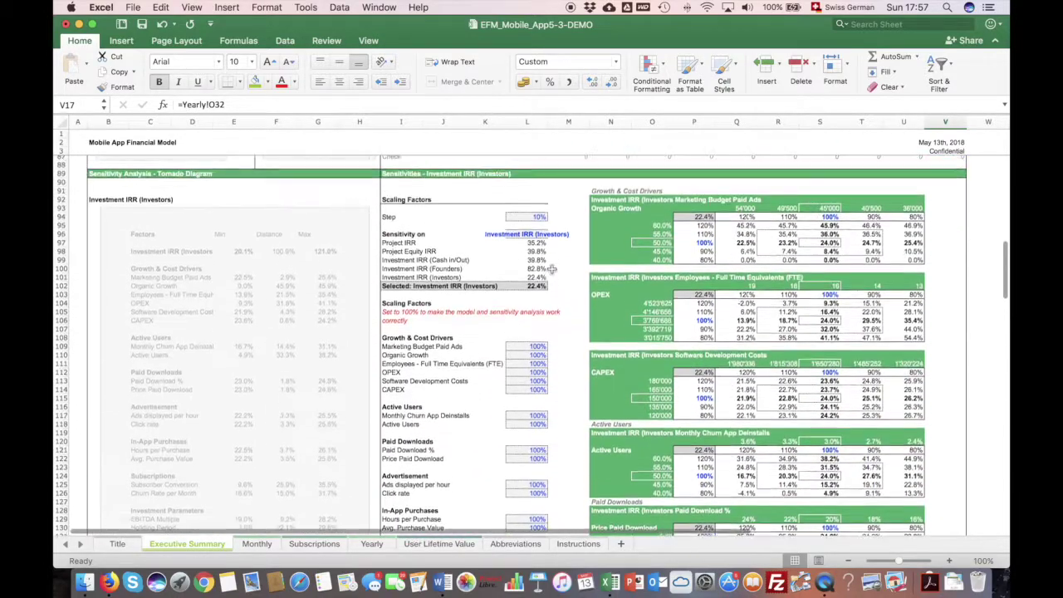
{"action": "scroll", "coordinate": [568, 267], "scroll_direction": "up", "scroll_amount": 4}
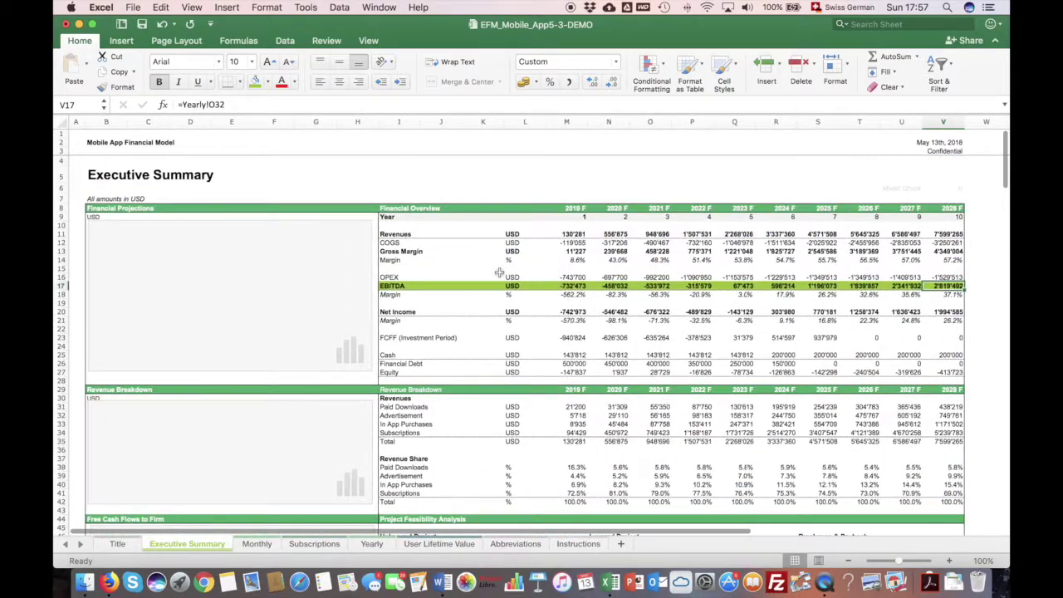
{"action": "left_click_drag", "start_coordinate": [390, 285], "coordinate": [954, 288]}
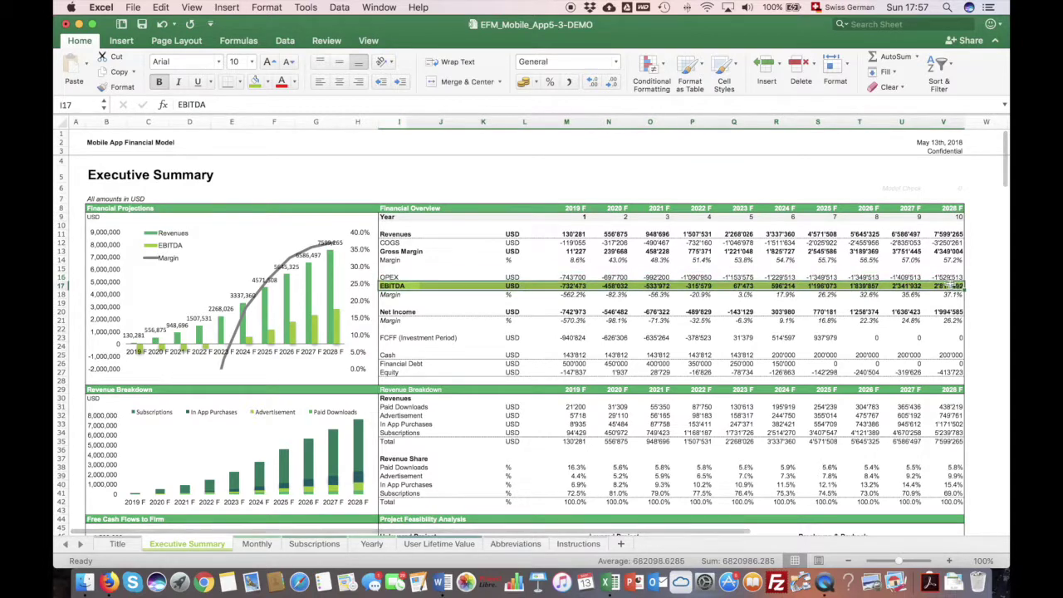
- Remove the green fill from the Financial Overview's EBITDA row
{"action": "left_click", "coordinate": [269, 84]}
{"action": "left_click", "coordinate": [308, 110]}
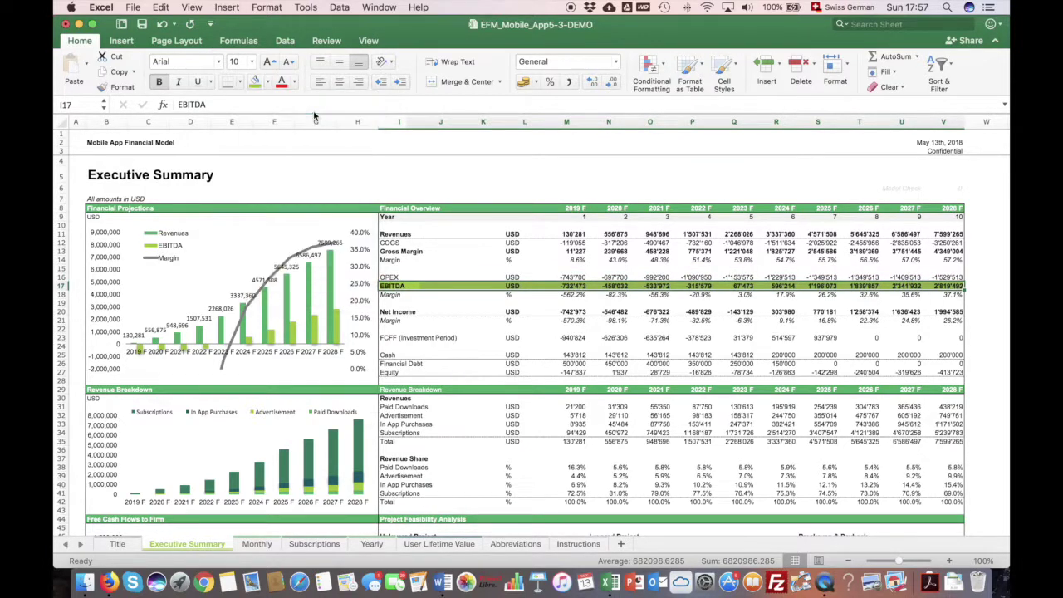
{"action": "left_click", "coordinate": [570, 328]}
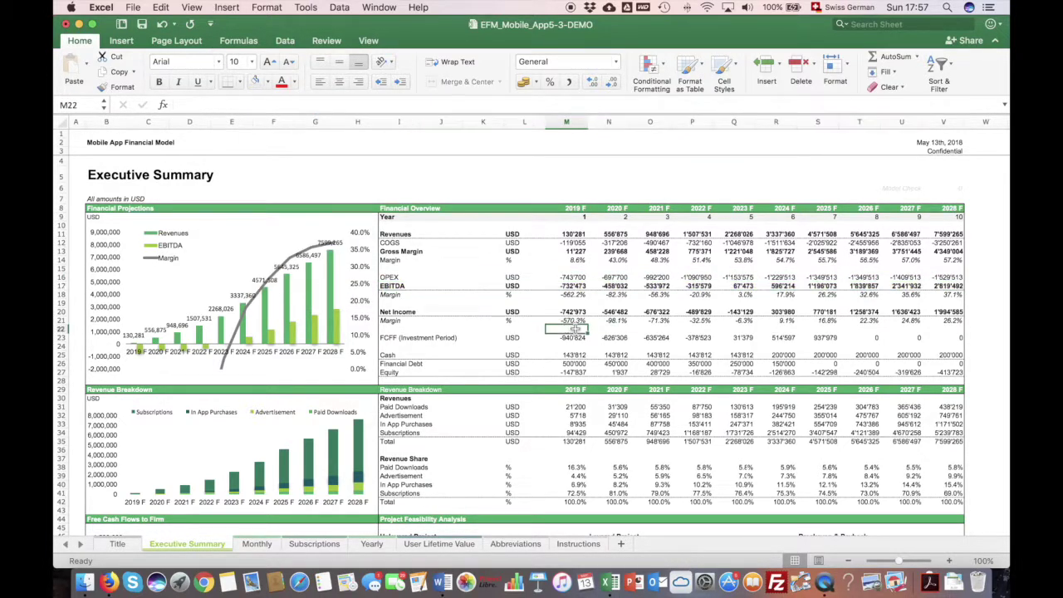
- Examine the CAPEX and software development cost assumptions below OPEX in the Costs section
{"action": "scroll", "coordinate": [581, 325], "scroll_direction": "down", "scroll_amount": 20}
{"action": "scroll", "coordinate": [606, 319], "scroll_direction": "down", "scroll_amount": 20}
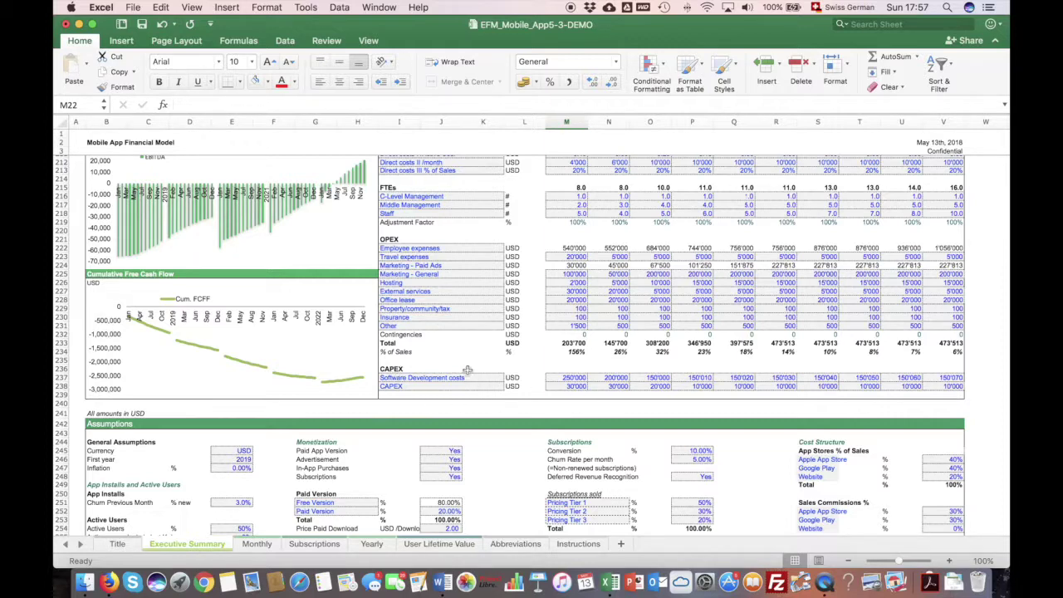
{"action": "scroll", "coordinate": [698, 307], "scroll_direction": "down", "scroll_amount": 5}
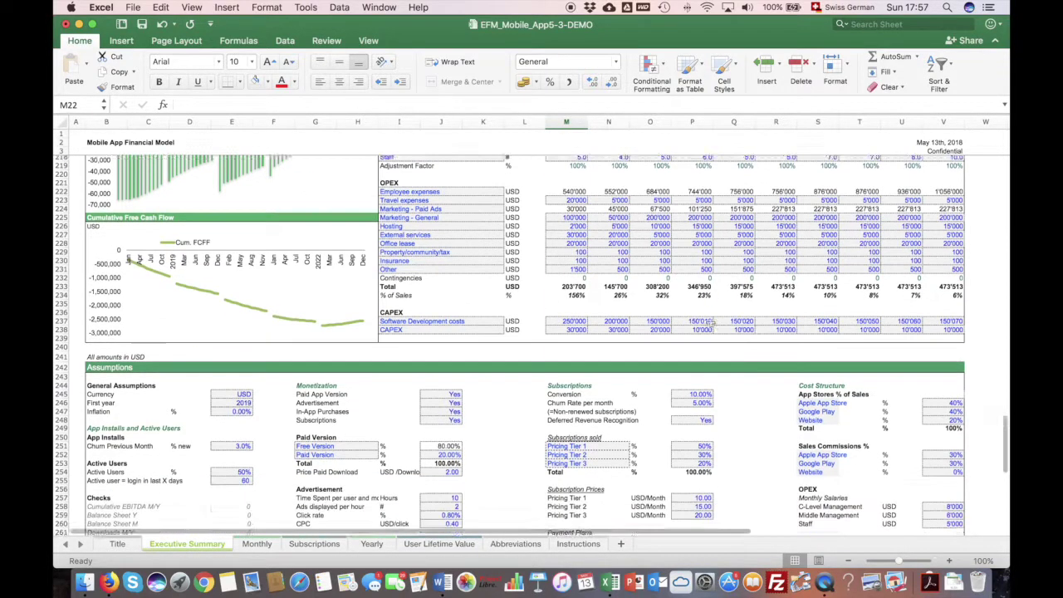
- Go to the Project Feasibility Analysis section and select its Unlevered Project, Levered Project and Breakeven & Payback results
{"action": "scroll", "coordinate": [539, 278], "scroll_direction": "up", "scroll_amount": 20}
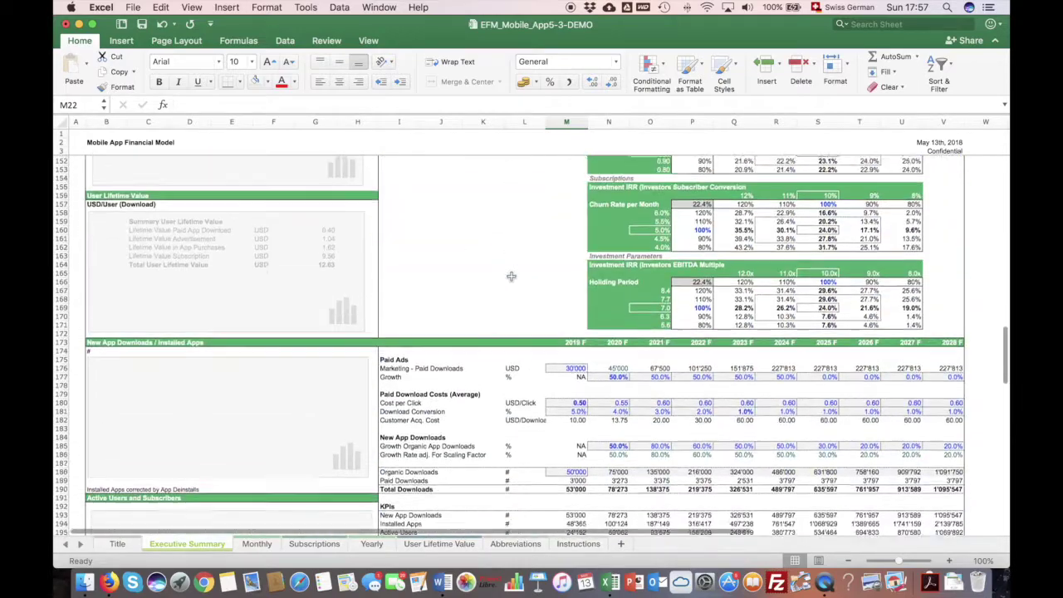
{"action": "scroll", "coordinate": [509, 278], "scroll_direction": "up", "scroll_amount": 3}
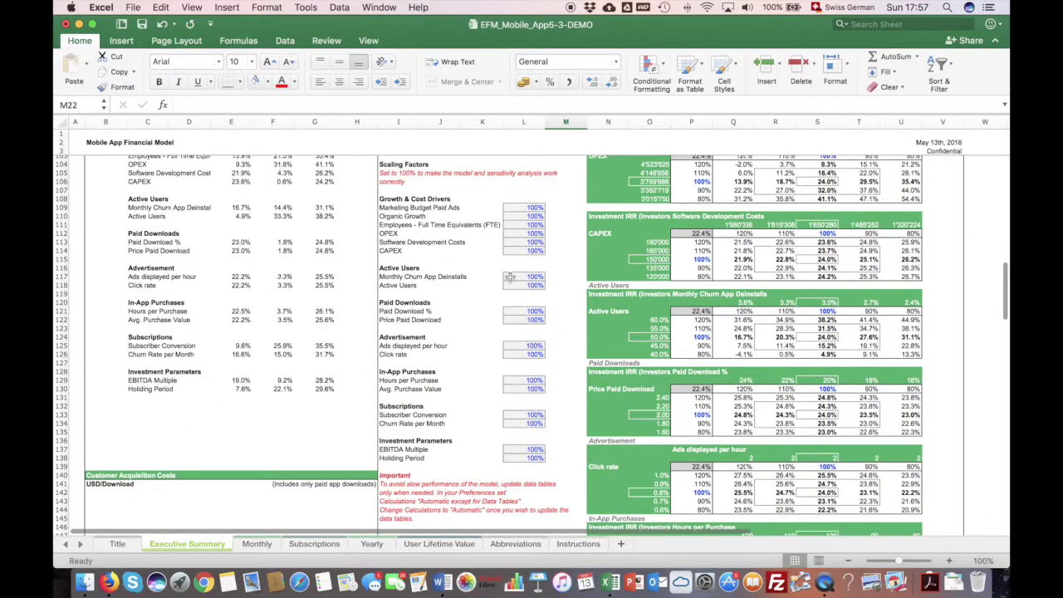
{"action": "scroll", "coordinate": [510, 277], "scroll_direction": "up", "scroll_amount": 20}
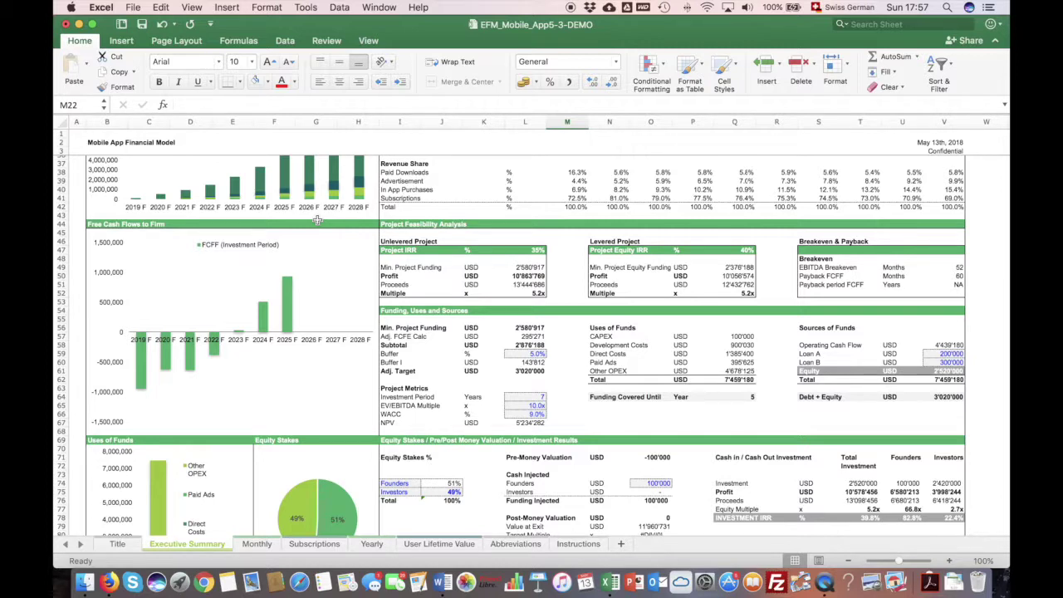
{"action": "left_click", "coordinate": [384, 224]}
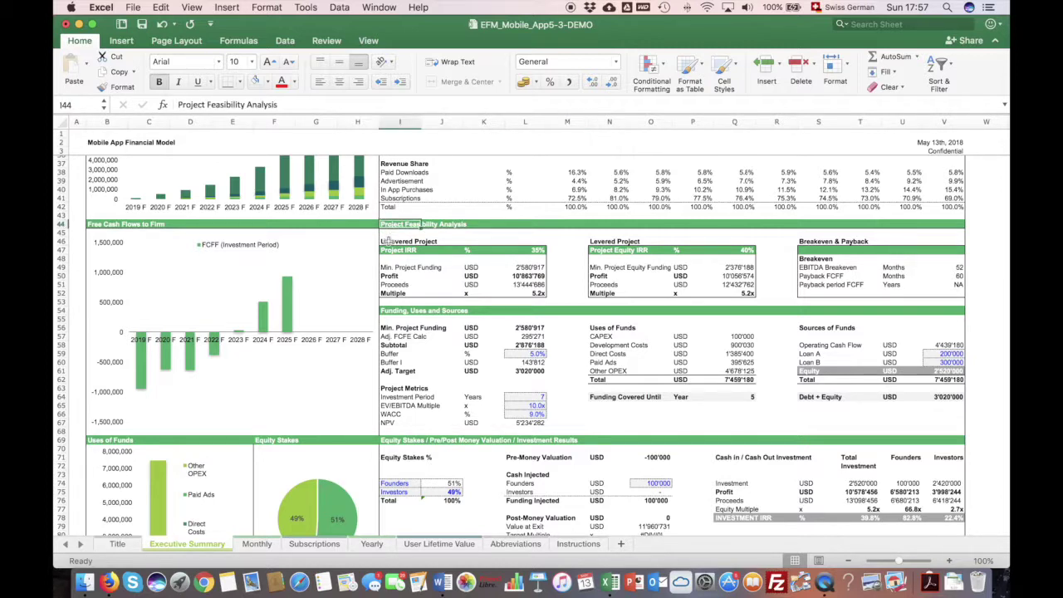
{"action": "left_click_drag", "start_coordinate": [387, 240], "coordinate": [936, 296]}
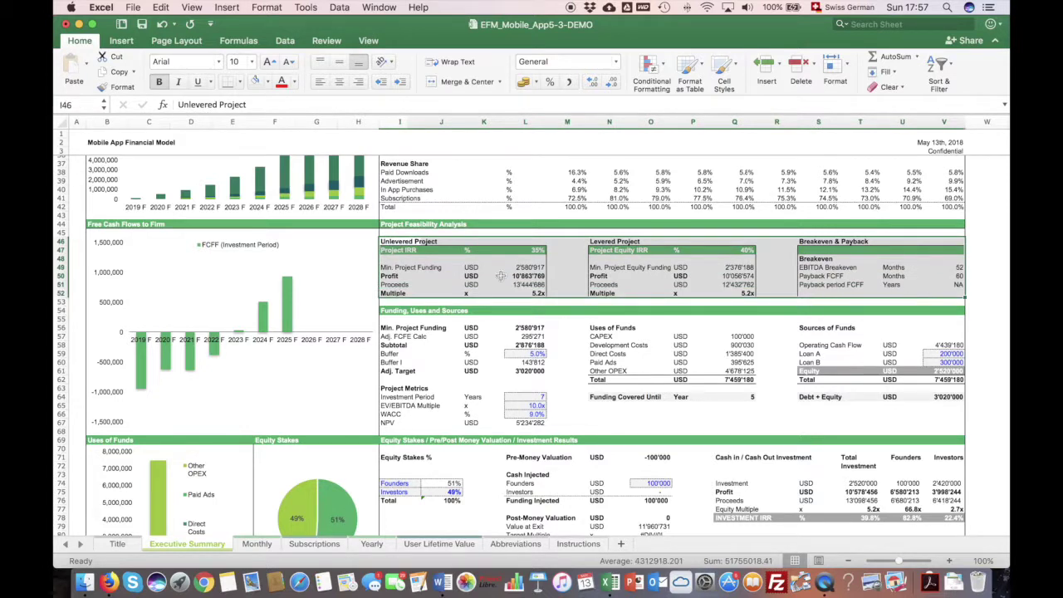
{"action": "left_click", "coordinate": [410, 276]}
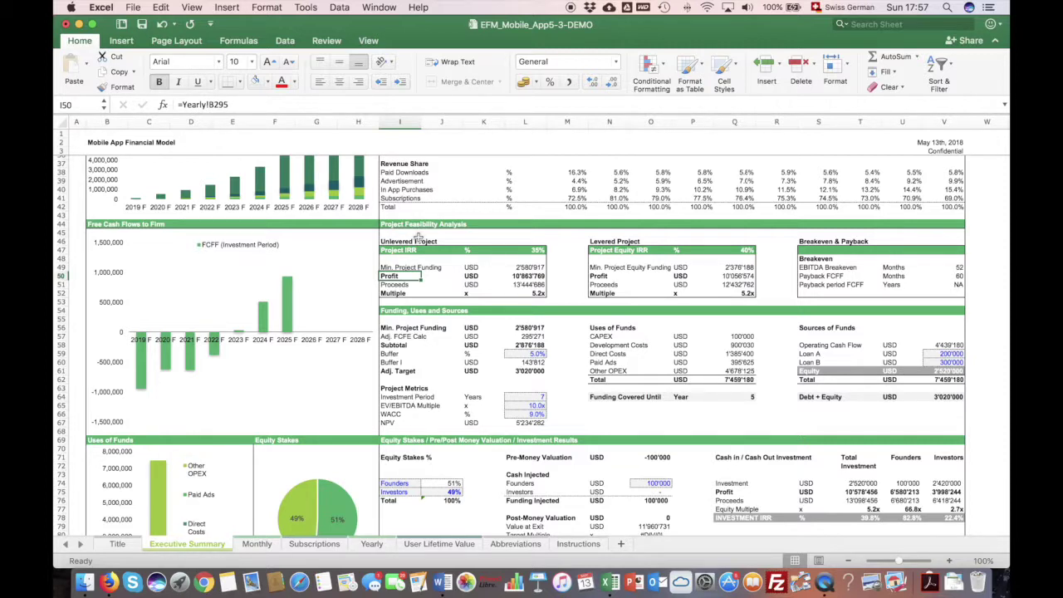
- Check the unlevered Profit's source cell, and inspect the Project IRR formula in the Yearly sheet's Project IRR Analysis
{"action": "left_click", "coordinate": [527, 276]}
{"action": "left_click", "coordinate": [372, 545]}
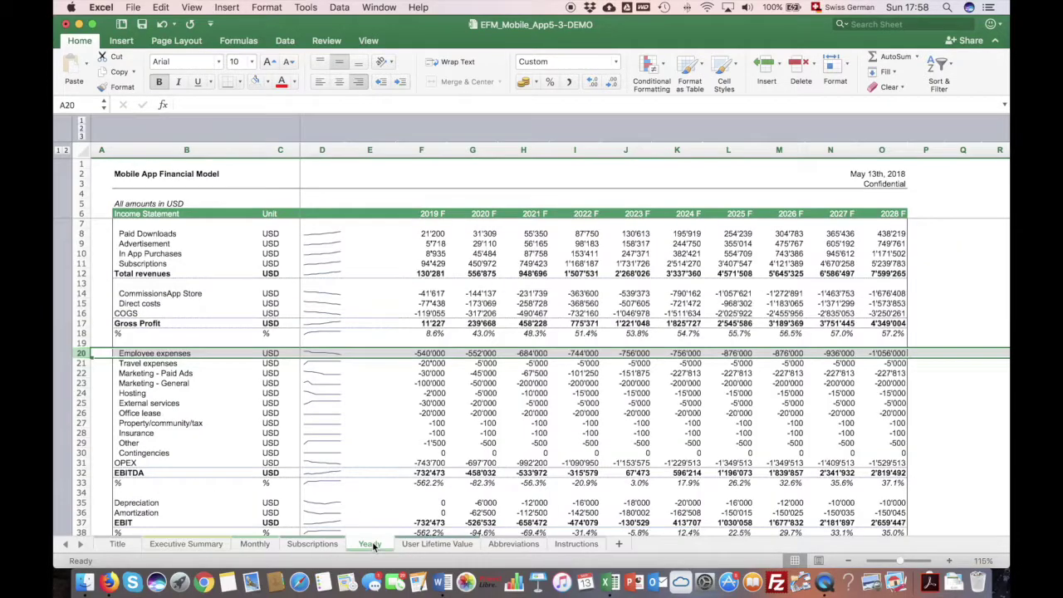
{"action": "scroll", "coordinate": [410, 455], "scroll_direction": "down", "scroll_amount": 10}
{"action": "scroll", "coordinate": [410, 455], "scroll_direction": "down", "scroll_amount": 20}
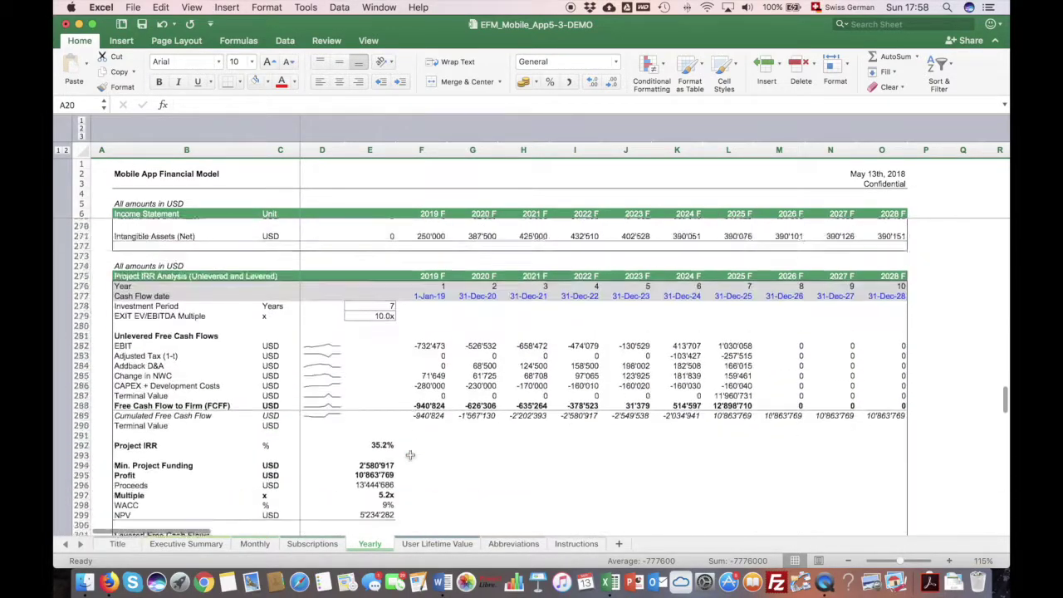
{"action": "scroll", "coordinate": [410, 454], "scroll_direction": "up", "scroll_amount": 4}
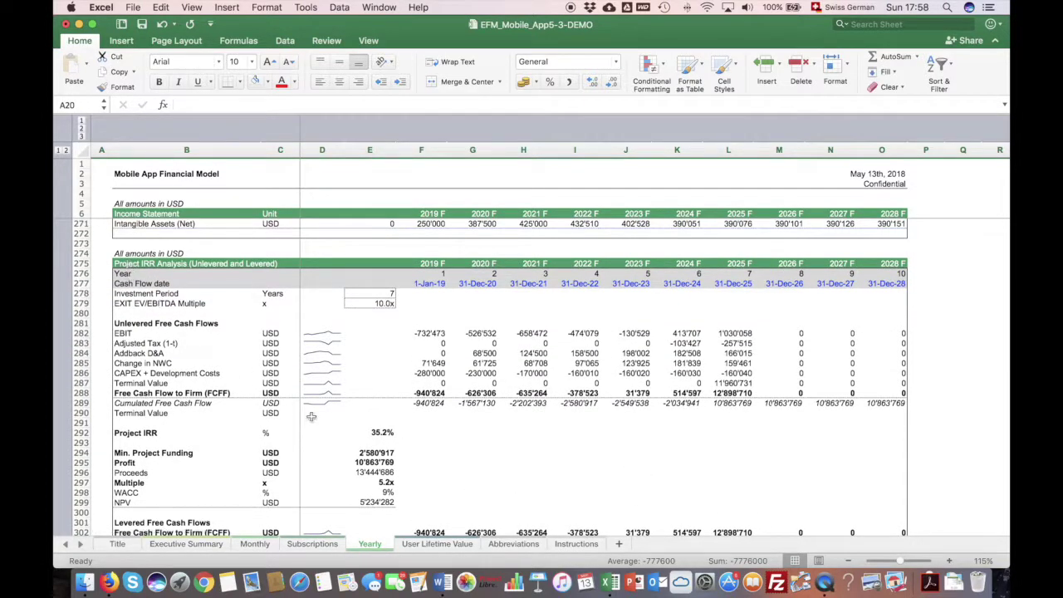
{"action": "left_click", "coordinate": [365, 432]}
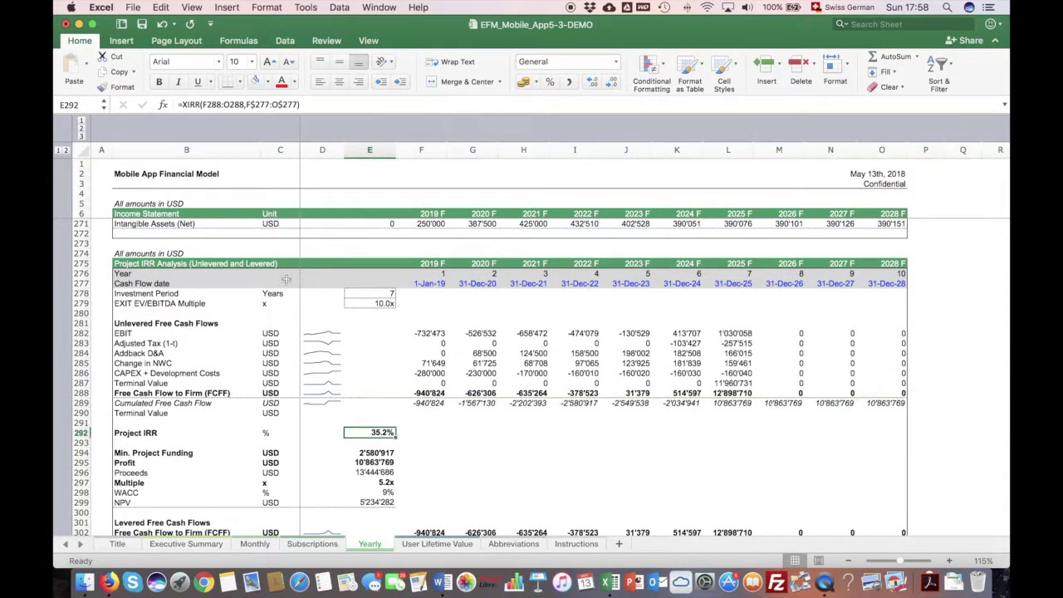
- Examine the Unlevered Free Cash Flows rows for FCFF, EBIT, Change in NWC and CAPEX + Development Costs
{"action": "left_click", "coordinate": [80, 392]}
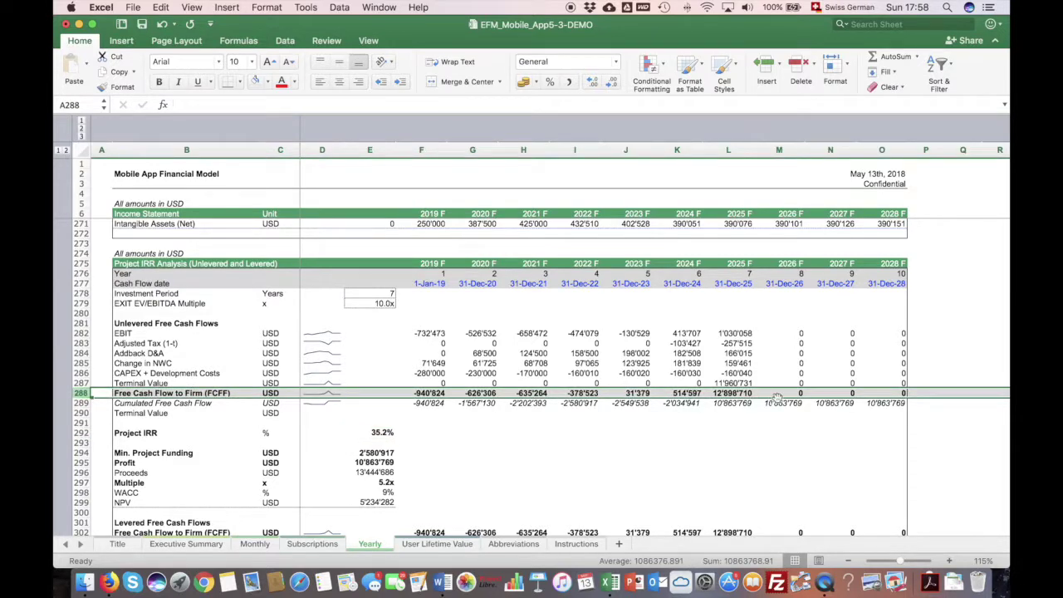
{"action": "left_click", "coordinate": [80, 333]}
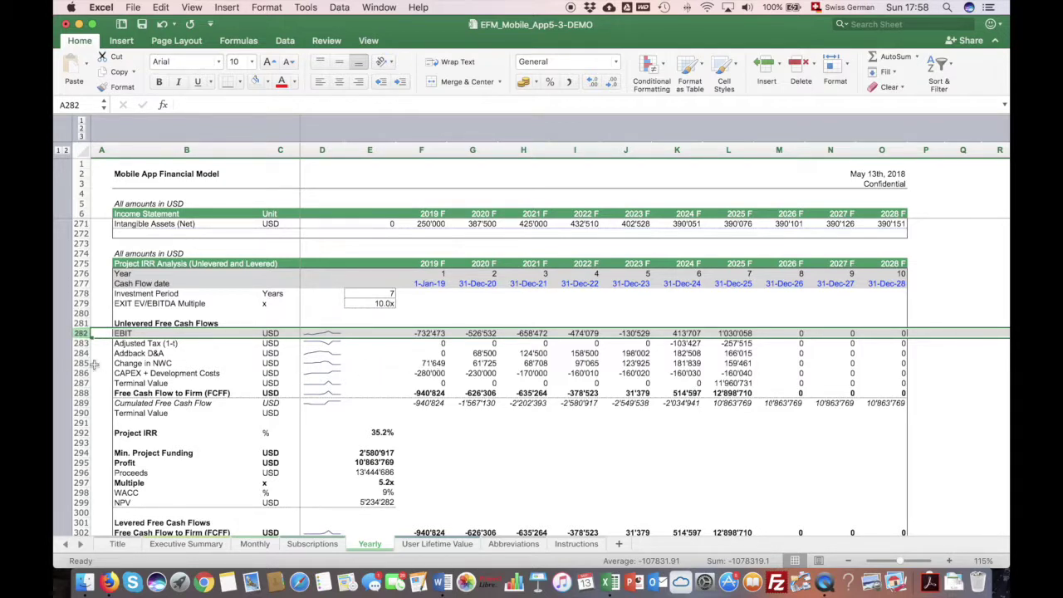
{"action": "left_click", "coordinate": [418, 364]}
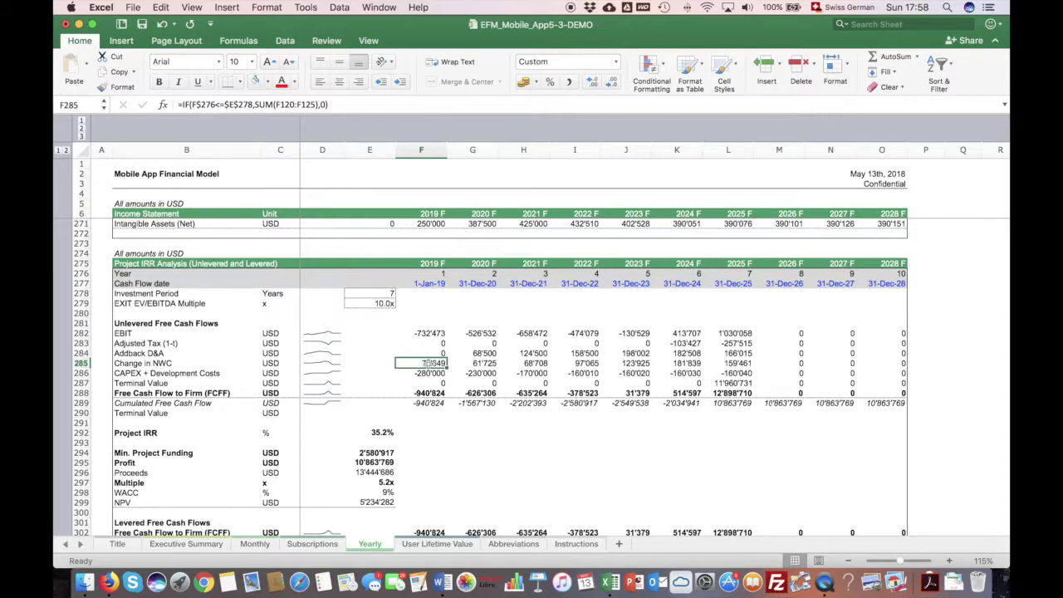
{"action": "left_click", "coordinate": [83, 373]}
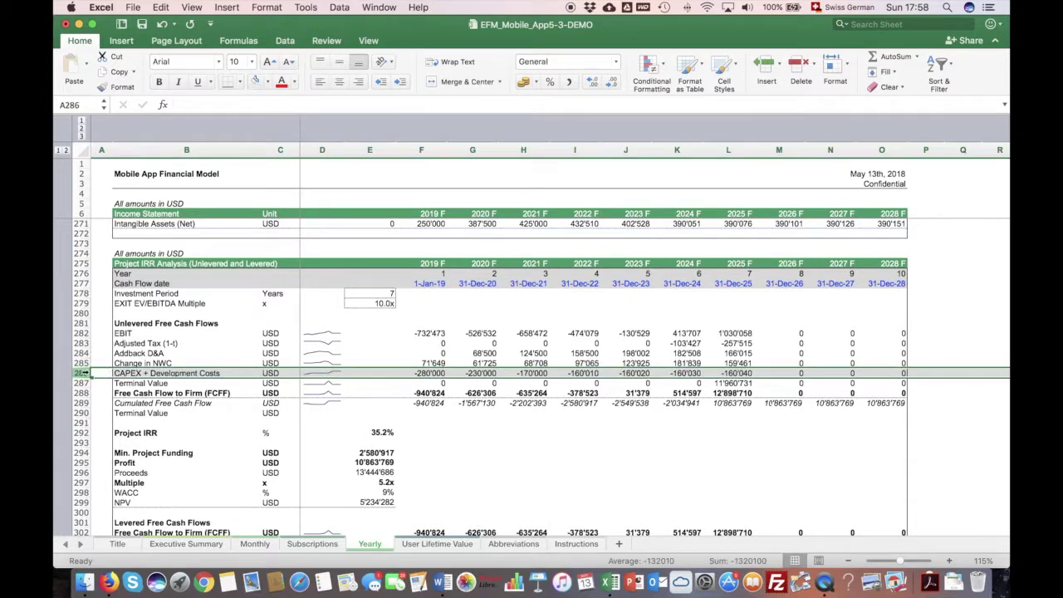
{"action": "left_click", "coordinate": [136, 372]}
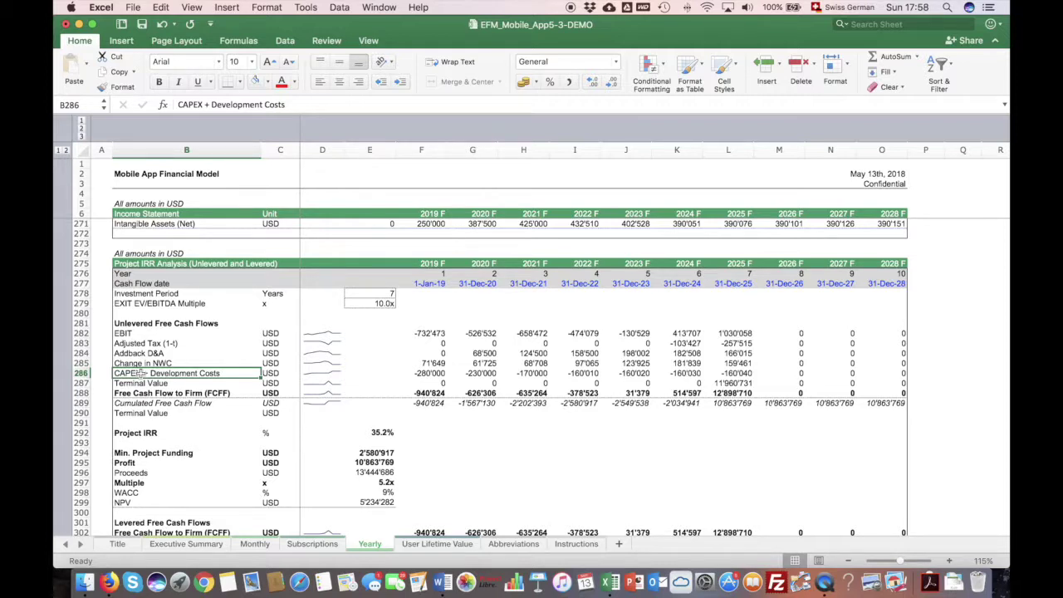
- Review the FCFF from 2019 to 2025, and trace the 2025 Terminal Value formula to the Income Statement's EBITDA
{"action": "left_click_drag", "start_coordinate": [423, 394], "coordinate": [732, 393]}
{"action": "left_click", "coordinate": [732, 393]}
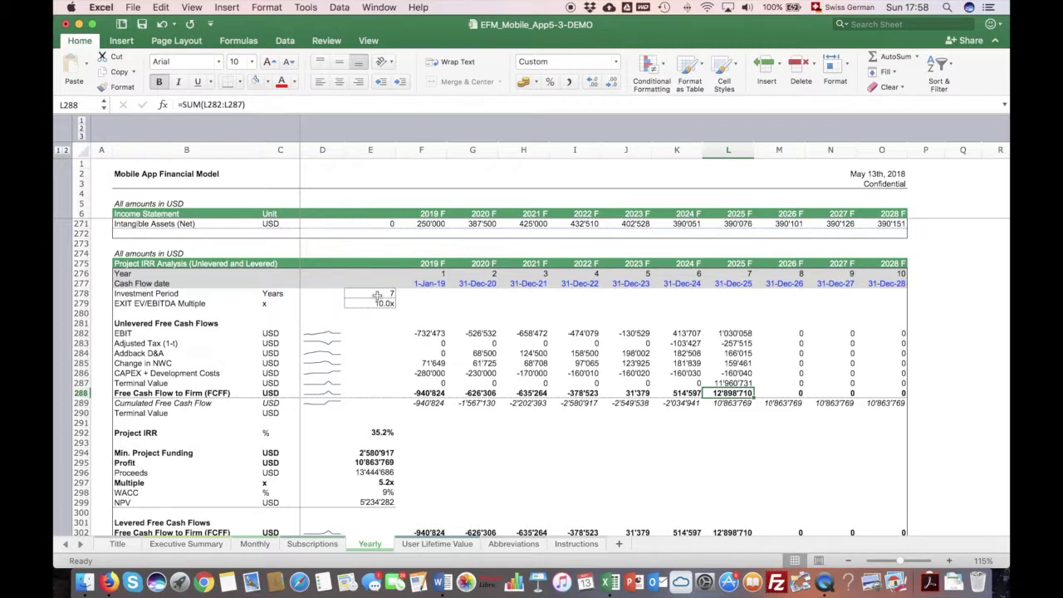
{"action": "left_click", "coordinate": [719, 384]}
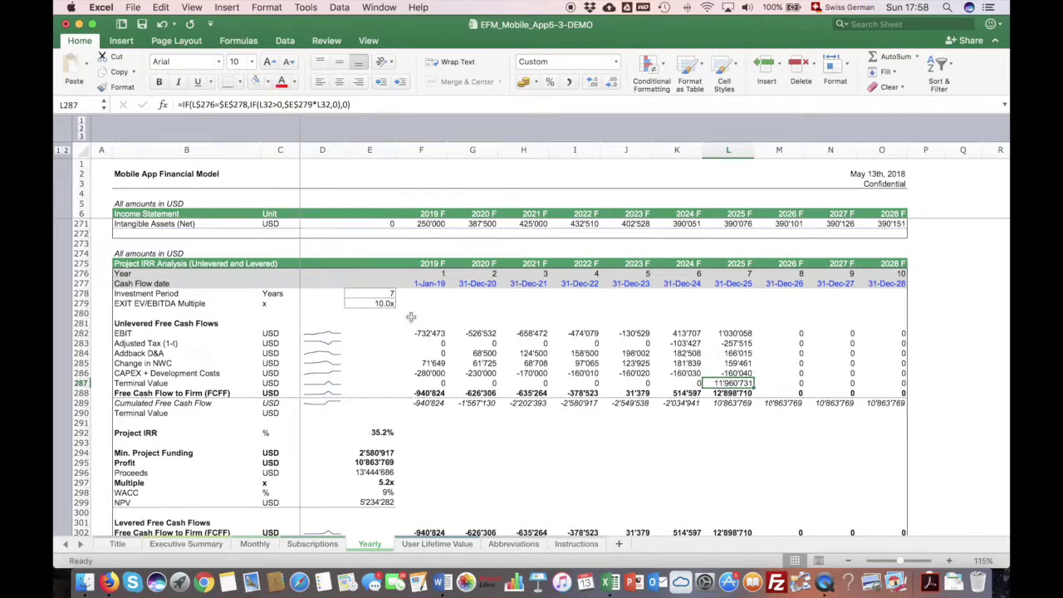
{"action": "scroll", "coordinate": [674, 336], "scroll_direction": "up", "scroll_amount": 20}
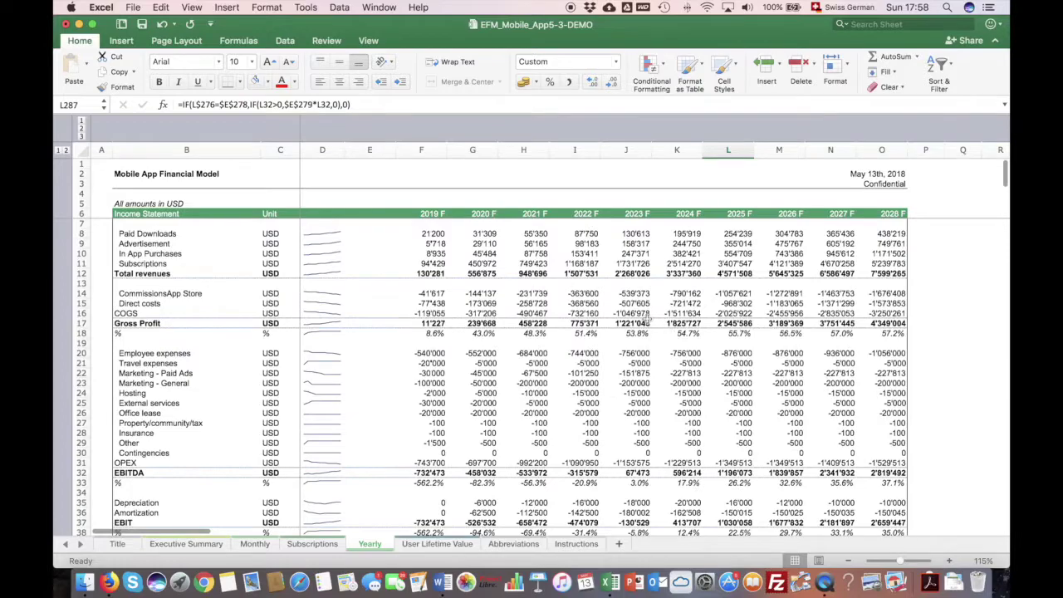
- Return to the Project IRR Analysis to inspect Project IRR, Min. Project Funding and NPV, and view the Levered Free Cash Flows
{"action": "scroll", "coordinate": [714, 345], "scroll_direction": "down", "scroll_amount": 15}
{"action": "scroll", "coordinate": [739, 415], "scroll_direction": "down", "scroll_amount": 20}
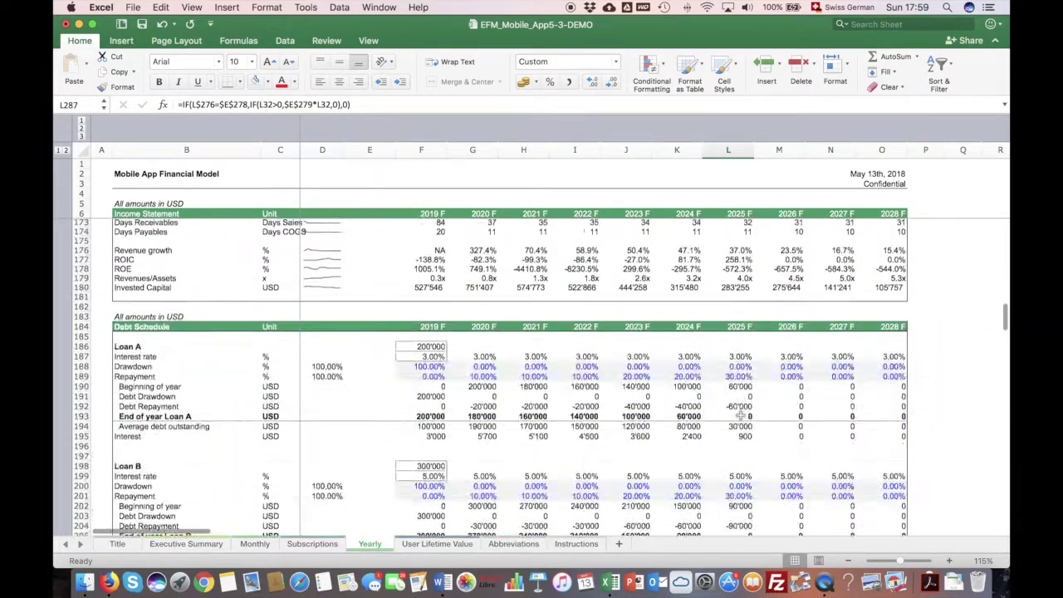
{"action": "scroll", "coordinate": [739, 415], "scroll_direction": "down", "scroll_amount": 15}
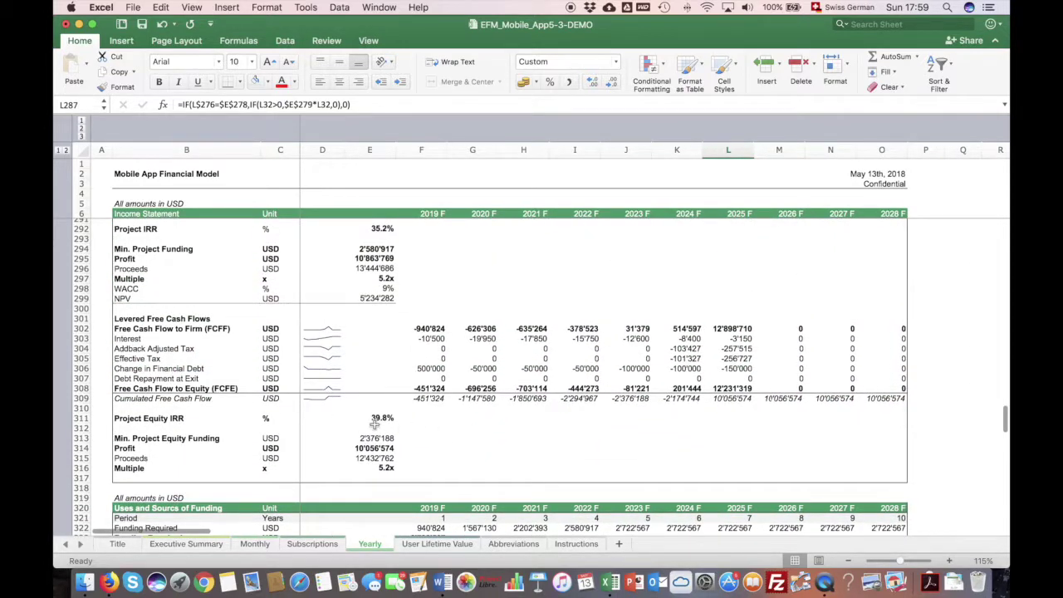
{"action": "scroll", "coordinate": [417, 345], "scroll_direction": "up", "scroll_amount": 7}
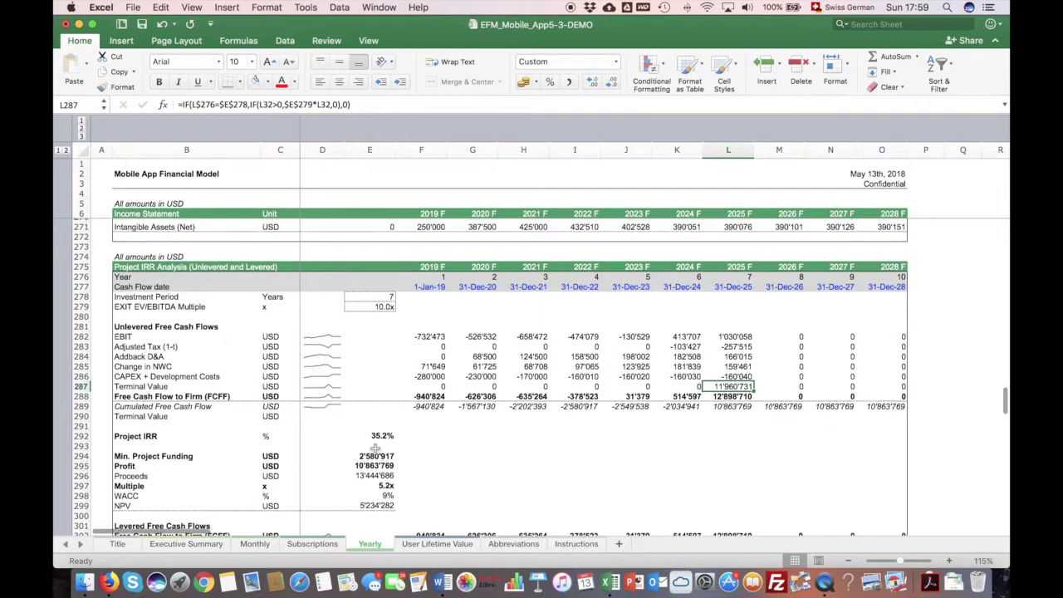
{"action": "left_click", "coordinate": [378, 436]}
{"action": "left_click", "coordinate": [379, 457]}
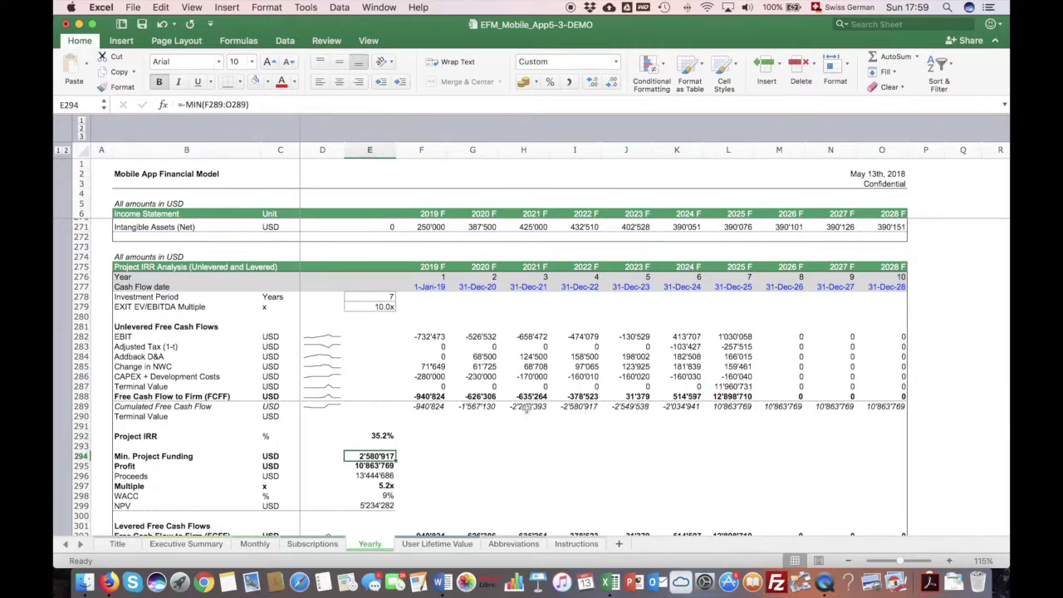
{"action": "left_click", "coordinate": [382, 506]}
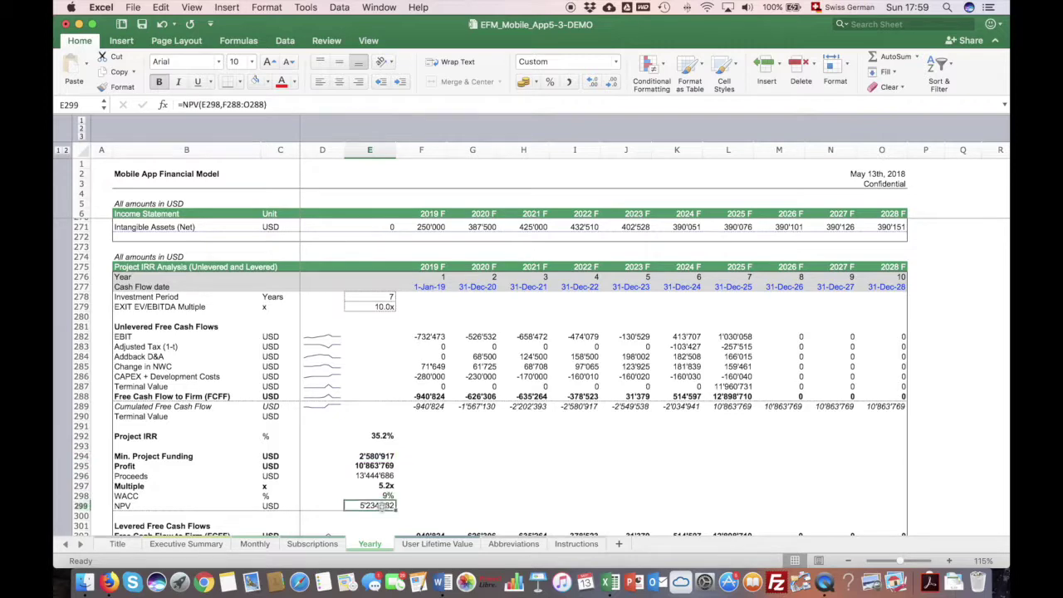
{"action": "scroll", "coordinate": [449, 474], "scroll_direction": "down", "scroll_amount": 5}
{"action": "scroll", "coordinate": [449, 474], "scroll_direction": "down", "scroll_amount": 2}
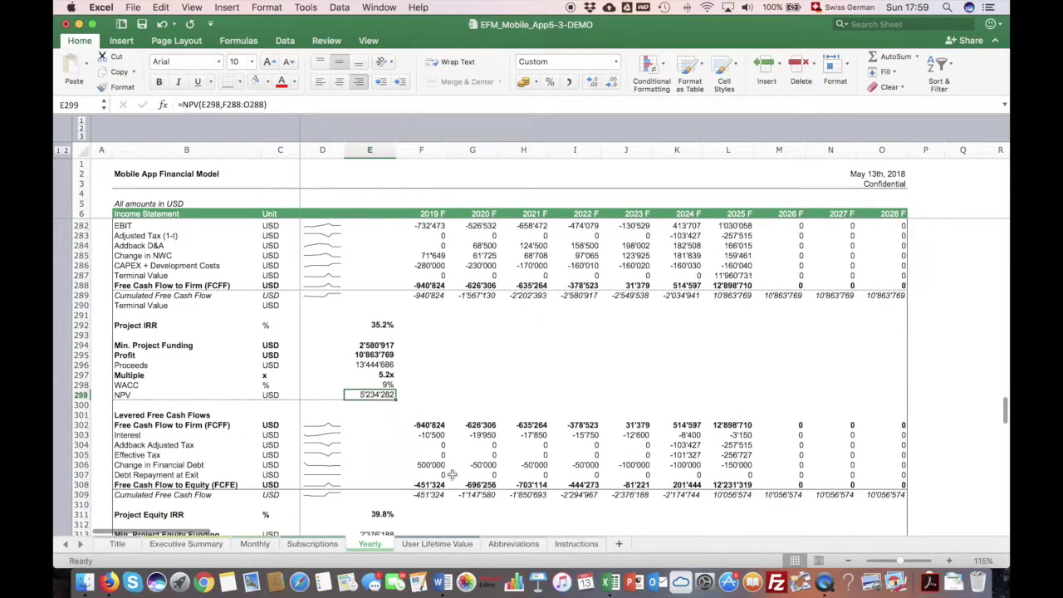
- Return to the Executive Summary sheet and compare the unlevered Project IRR with the Levered Project's equity IRR and profit
{"action": "left_click", "coordinate": [174, 546]}
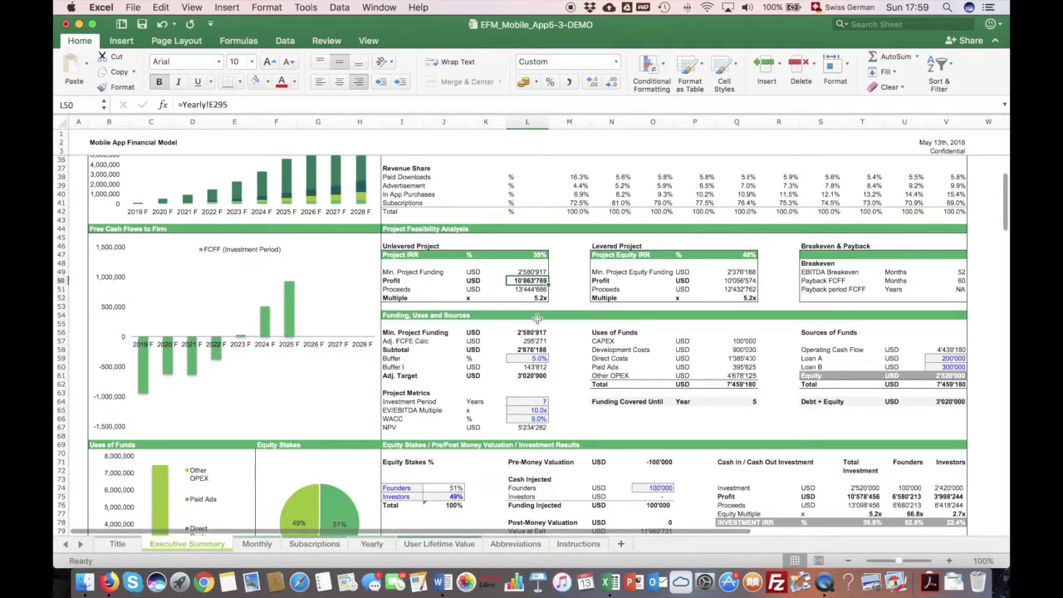
{"action": "left_click", "coordinate": [521, 254]}
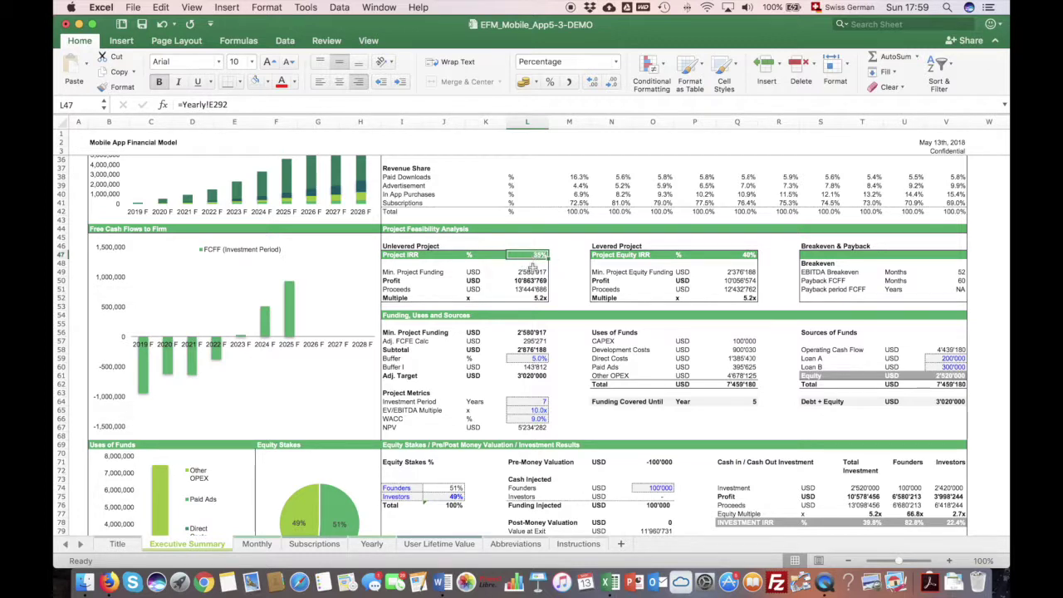
{"action": "left_click", "coordinate": [752, 263]}
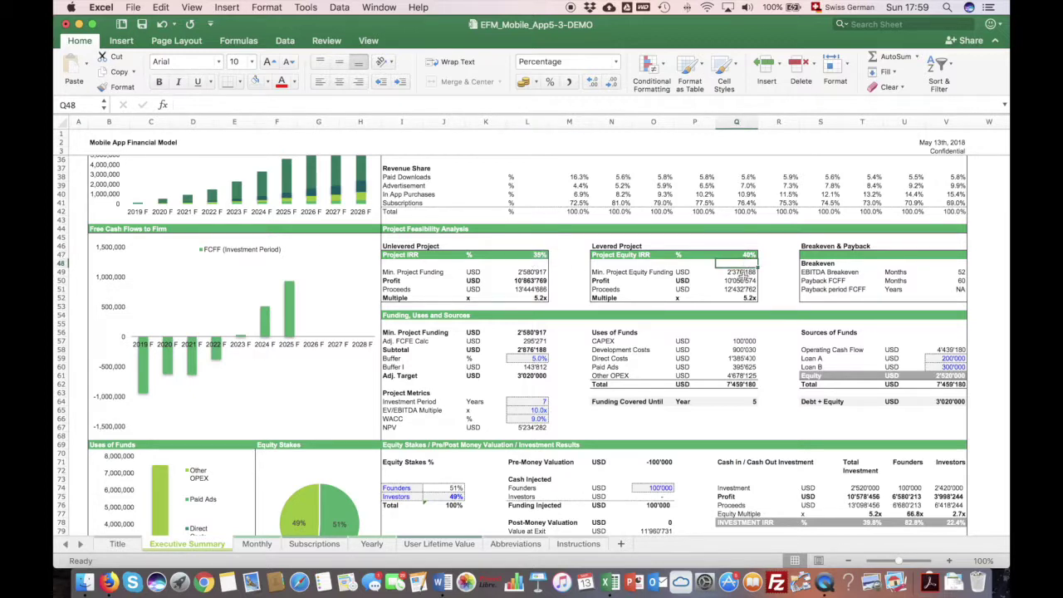
{"action": "left_click", "coordinate": [738, 282]}
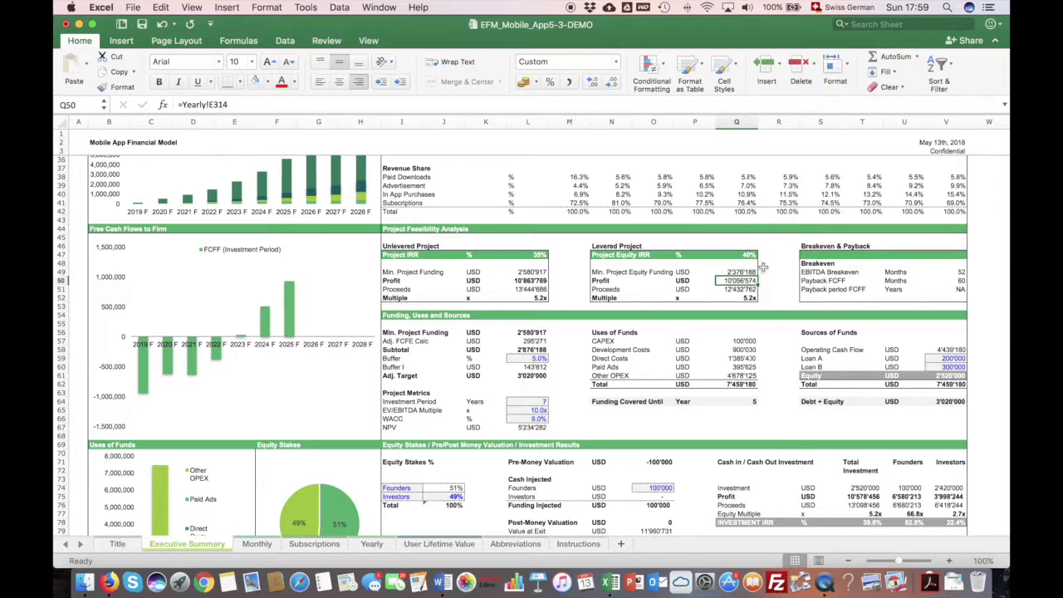
- Examine the EBITDA Breakeven and Payback FCFF months under Breakeven & Payback, and review the surrounding feasibility and funding sections
{"action": "scroll", "coordinate": [760, 267], "scroll_direction": "right", "scroll_amount": 2}
{"action": "left_click", "coordinate": [925, 272]}
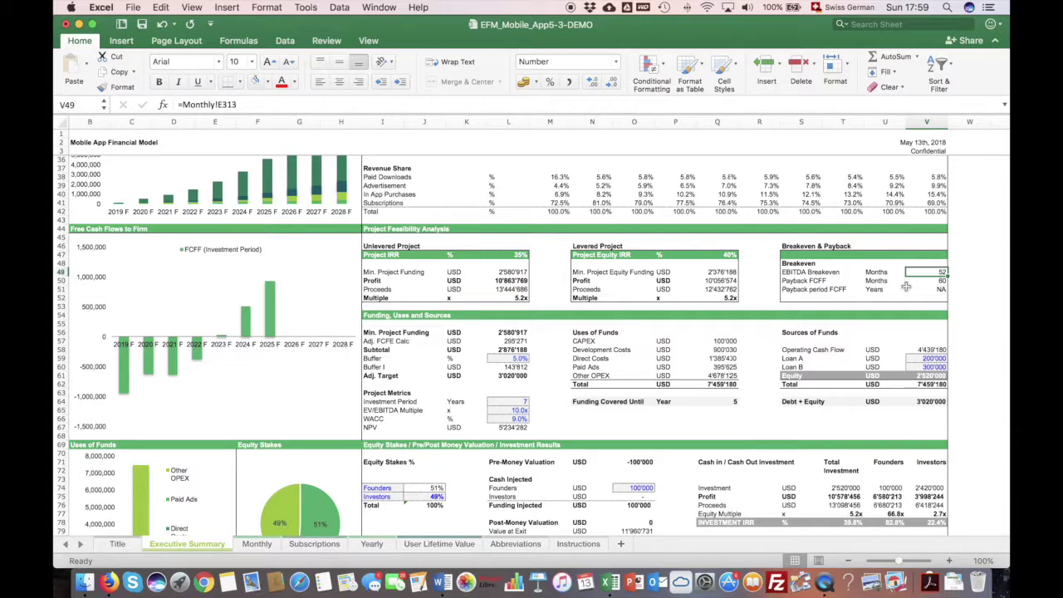
{"action": "left_click", "coordinate": [924, 282]}
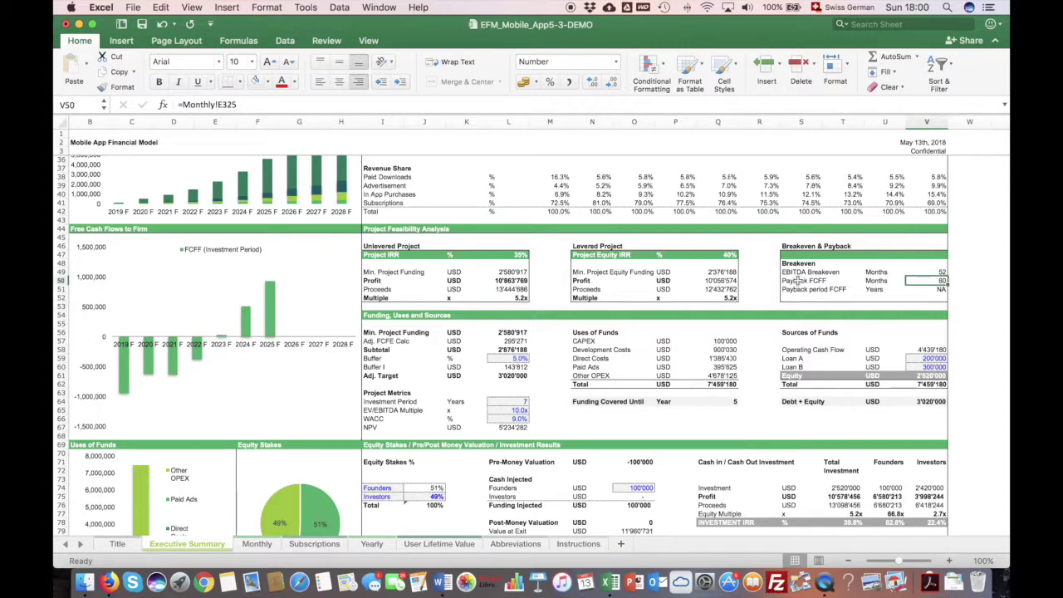
{"action": "scroll", "coordinate": [797, 280], "scroll_direction": "down", "scroll_amount": 5}
{"action": "scroll", "coordinate": [797, 282], "scroll_direction": "up", "scroll_amount": 4}
{"action": "scroll", "coordinate": [797, 280], "scroll_direction": "up", "scroll_amount": 1}
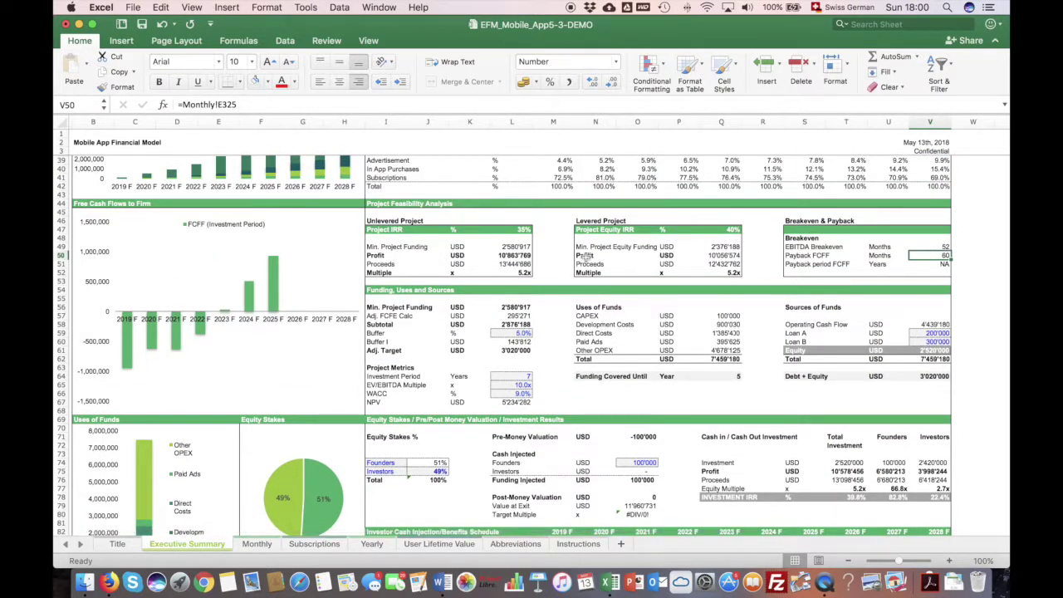
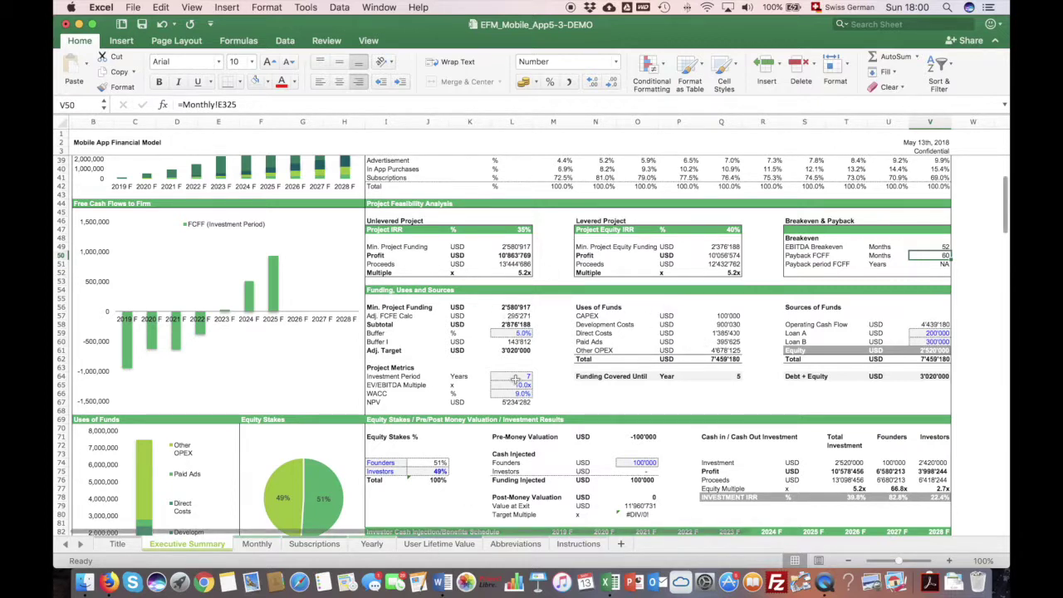
- Inspect Min. Project Funding and Adj. Target, and check how Loan A, Loan B and Equity feed the Sources of Funds
{"action": "left_click", "coordinate": [514, 307]}
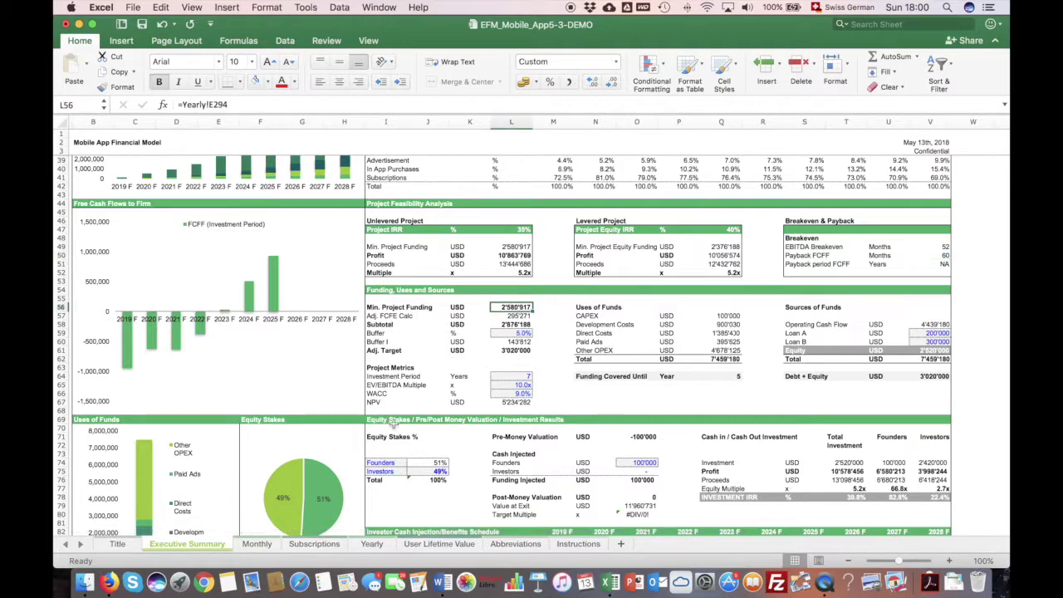
{"action": "left_click", "coordinate": [401, 545]}
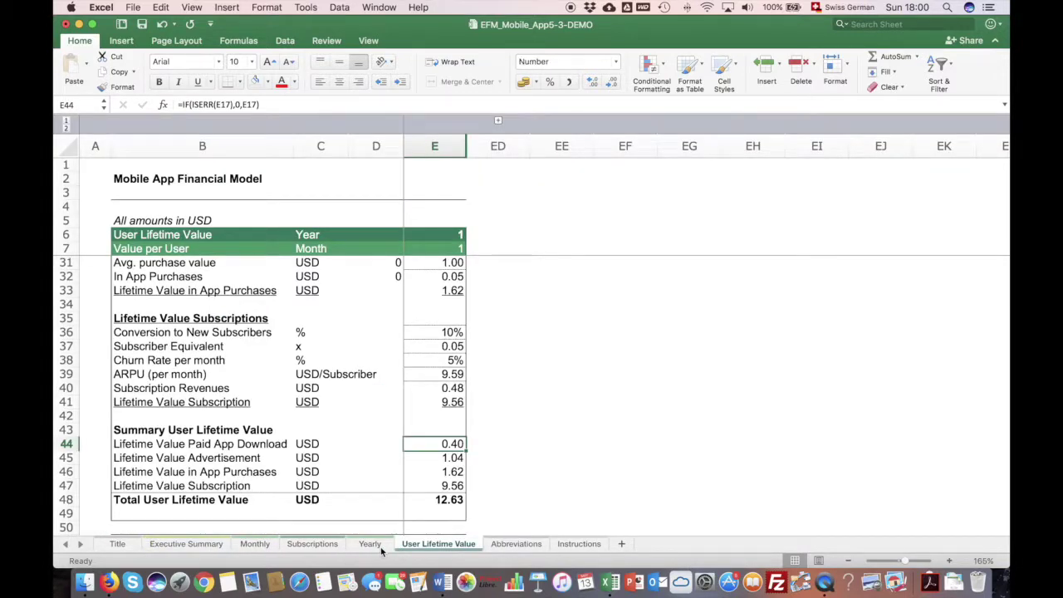
{"action": "left_click", "coordinate": [378, 546]}
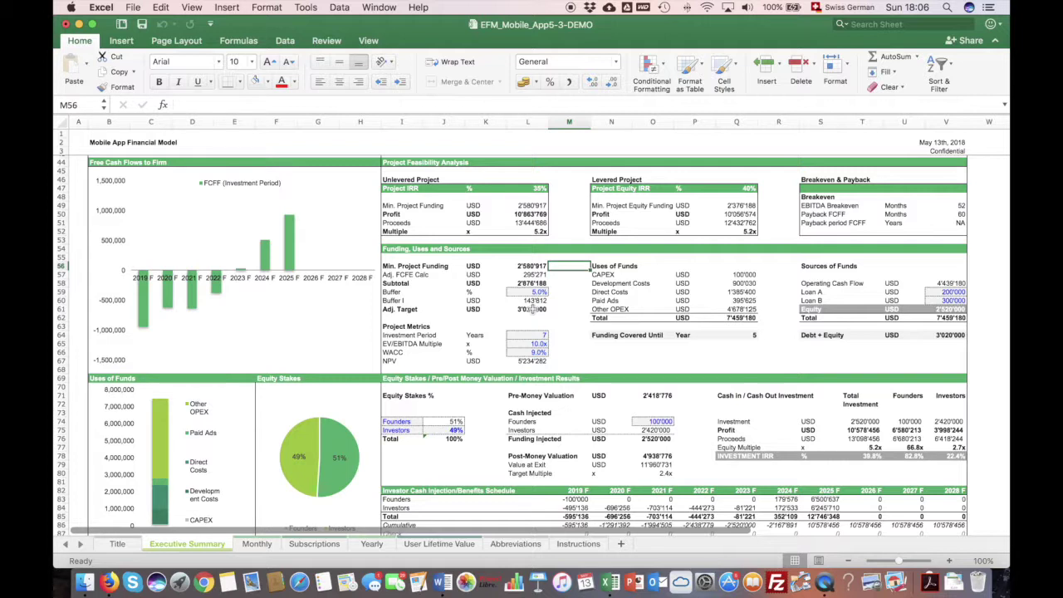
{"action": "left_click", "coordinate": [531, 308]}
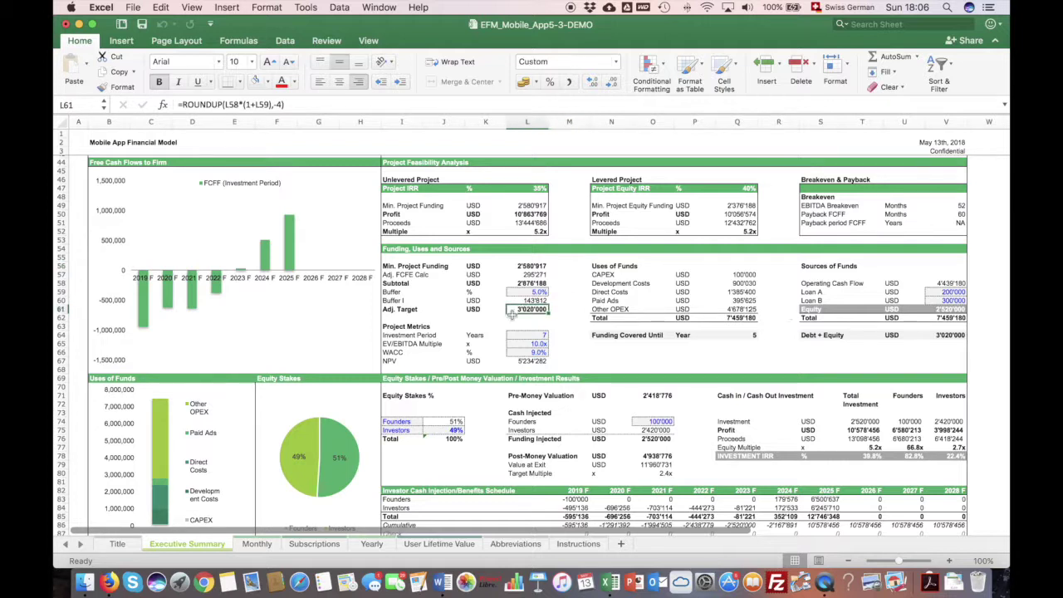
{"action": "left_click_drag", "start_coordinate": [948, 292], "coordinate": [951, 300]}
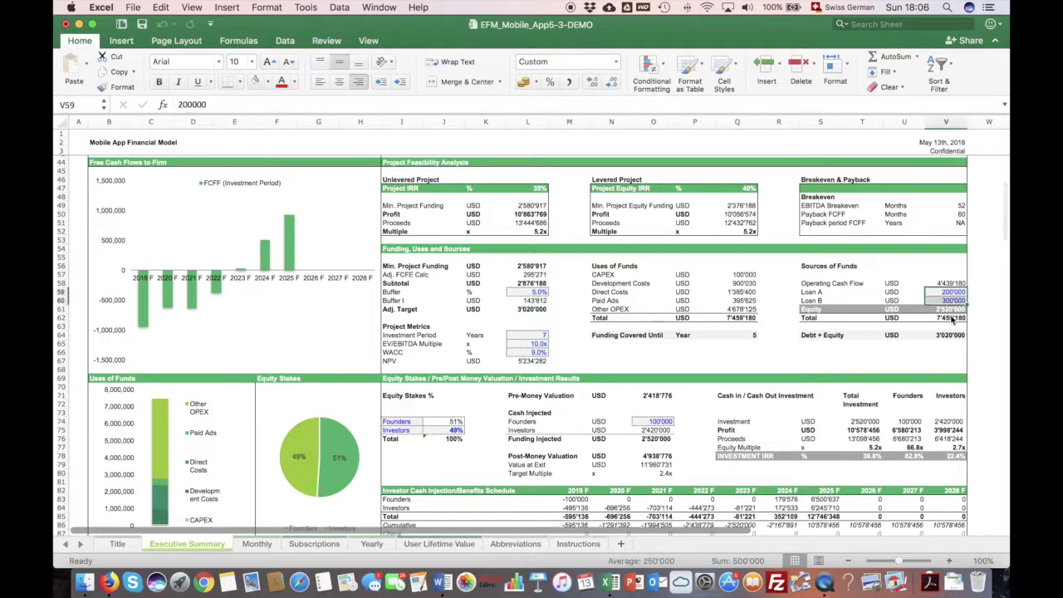
{"action": "left_click", "coordinate": [950, 309]}
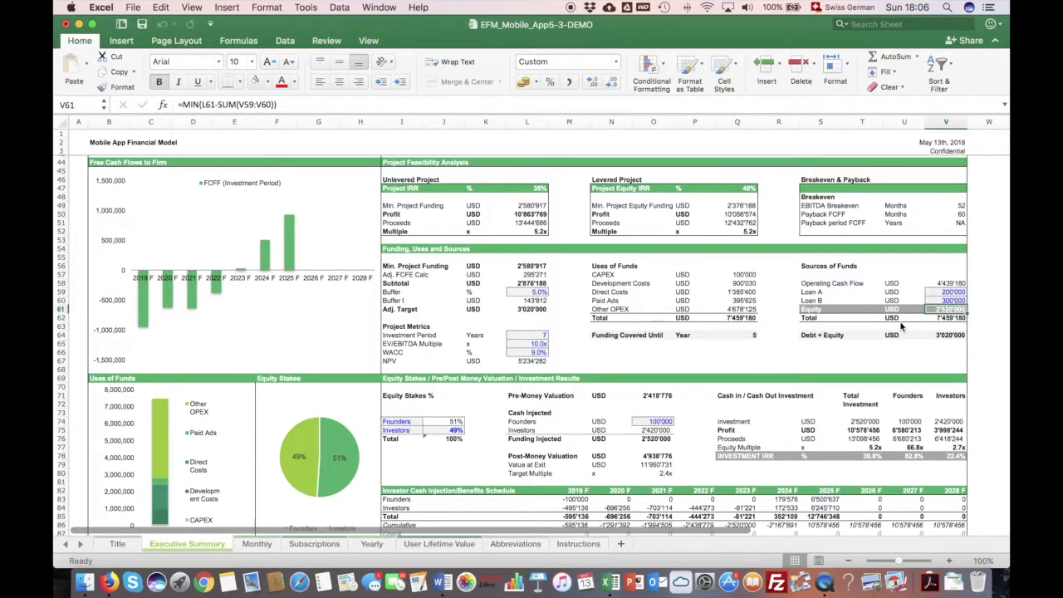
- Examine Funding Covered Until, the Uses of Funds amounts including CAPEX, and the Operating Cash Flow under Sources of Funds
{"action": "left_click_drag", "start_coordinate": [605, 336], "coordinate": [750, 338]}
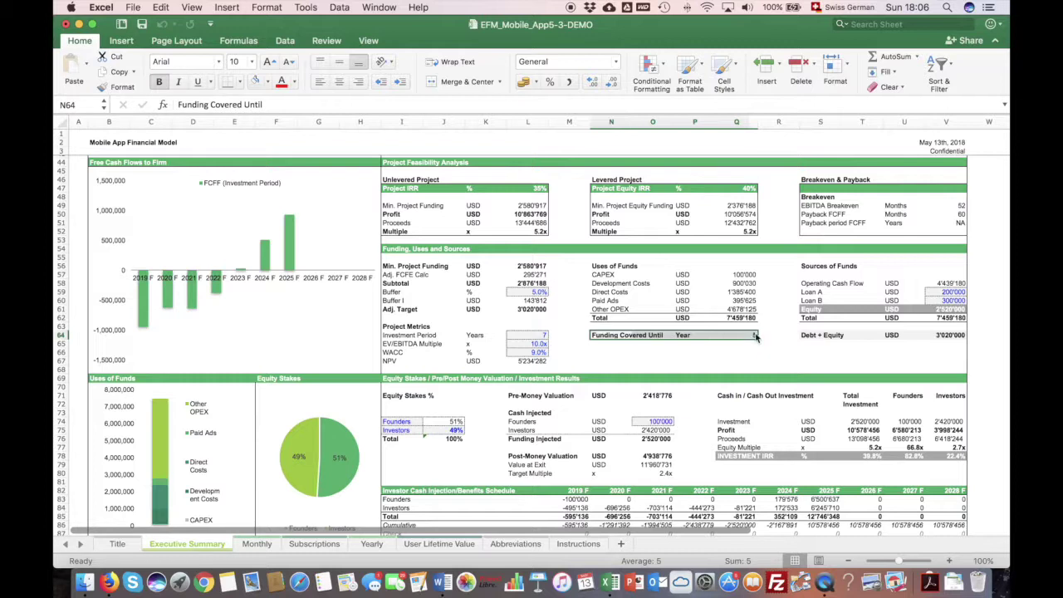
{"action": "left_click", "coordinate": [751, 275]}
{"action": "mouse_move", "coordinate": [752, 275]}
{"action": "left_mouse_down"}
{"action": "mouse_move", "coordinate": [747, 320]}
{"action": "mouse_move", "coordinate": [746, 277]}
{"action": "left_mouse_up"}
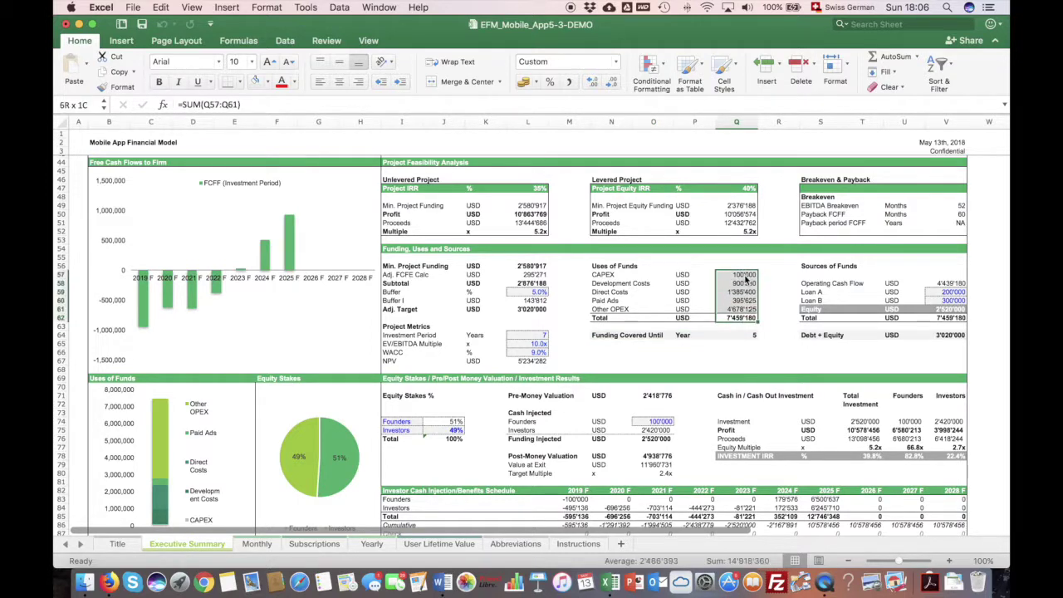
{"action": "left_click", "coordinate": [746, 276]}
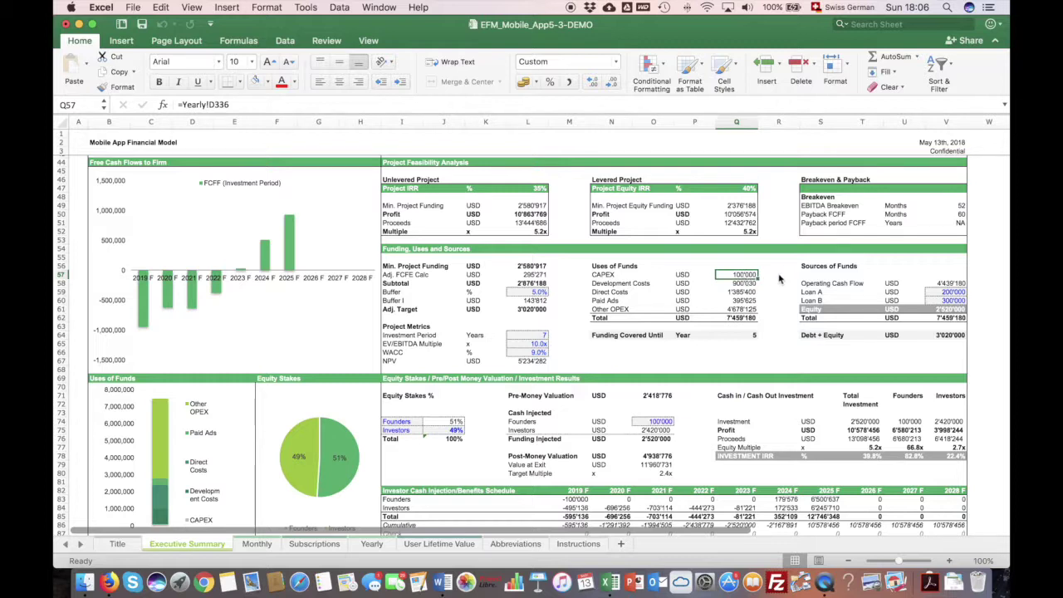
{"action": "left_click", "coordinate": [953, 283]}
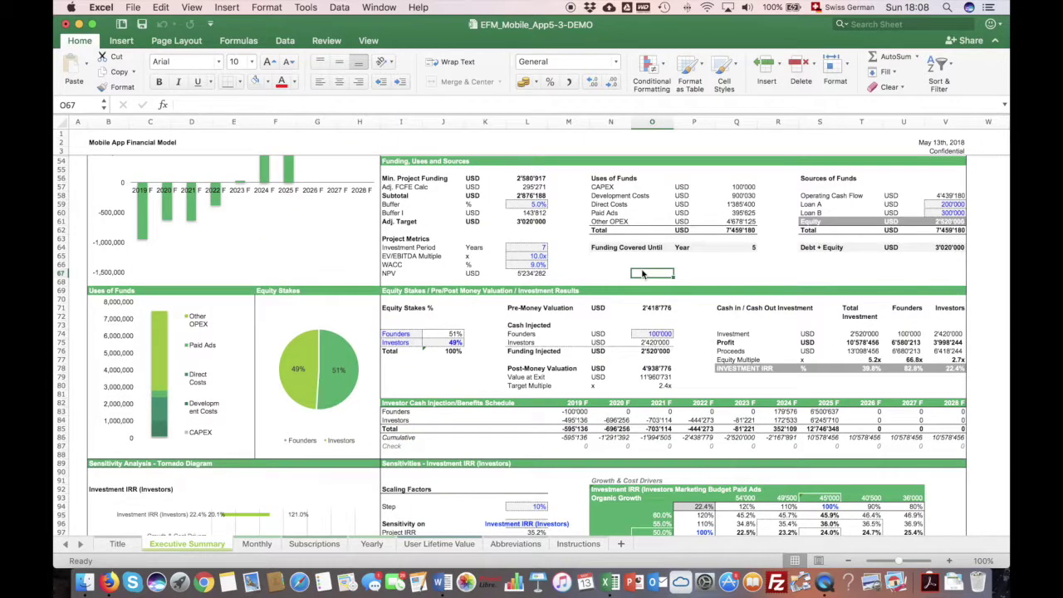
- Check the Equity amount in Sources of Funds and set the Investors' equity stake to 30%
{"action": "left_click", "coordinate": [948, 222]}
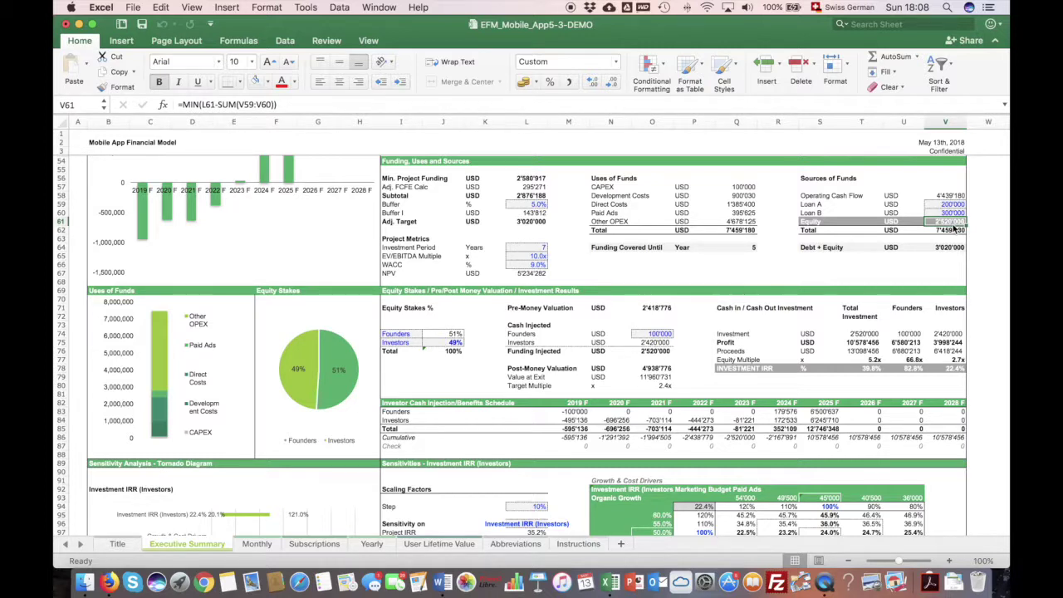
{"action": "left_click", "coordinate": [441, 308]}
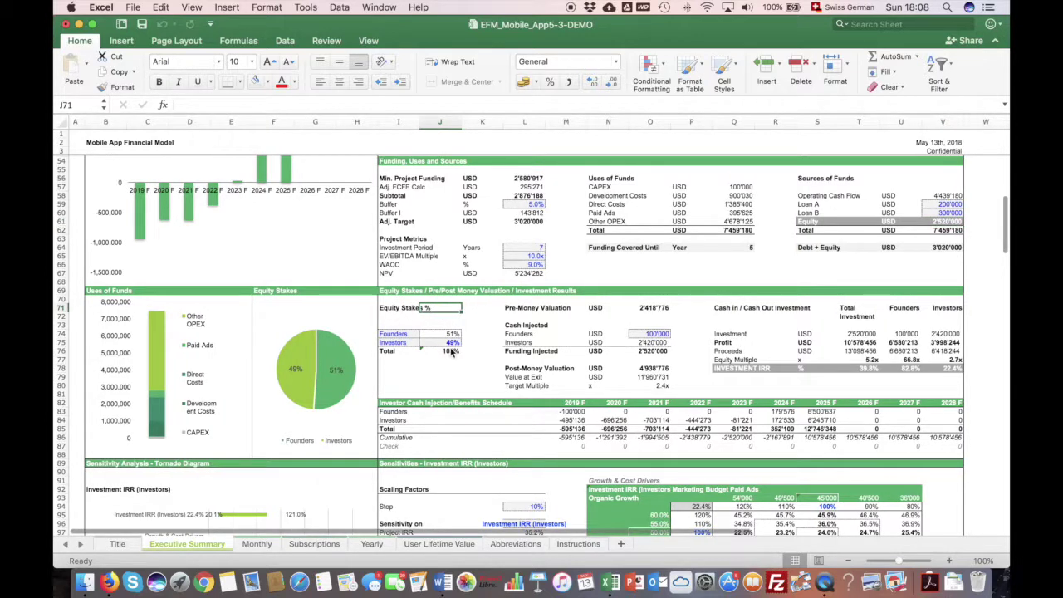
{"action": "left_click", "coordinate": [455, 343]}
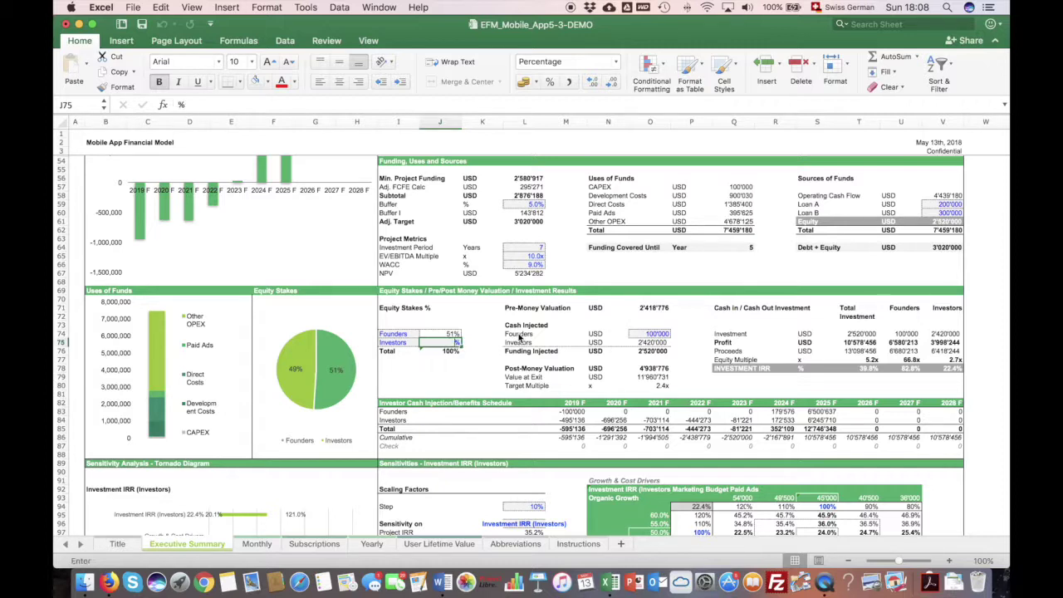
{"action": "type", "text": "30"}
{"action": "key", "text": "Return"}
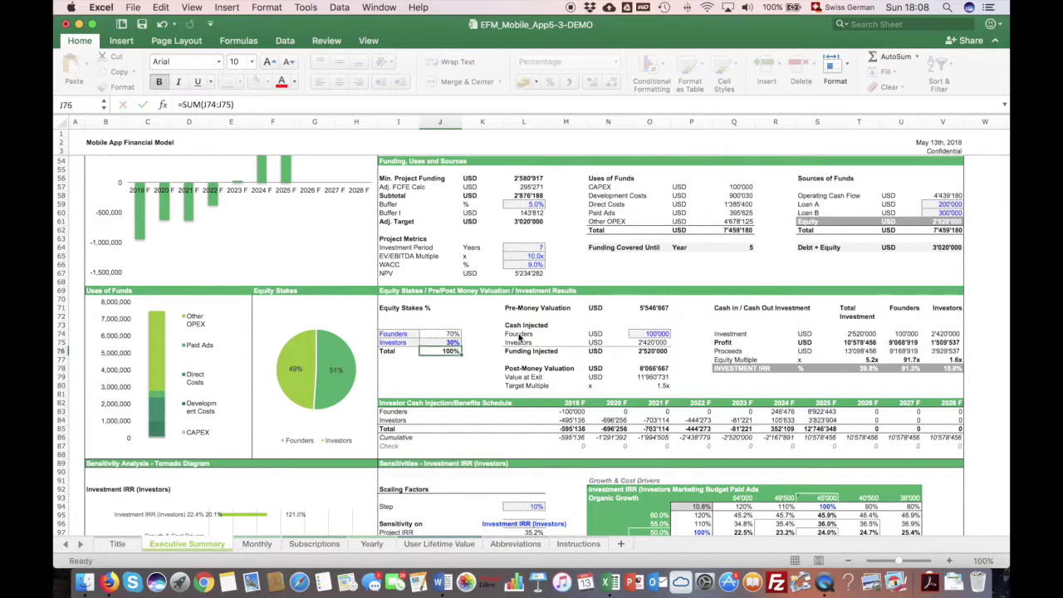
{"action": "key", "text": "Up"}
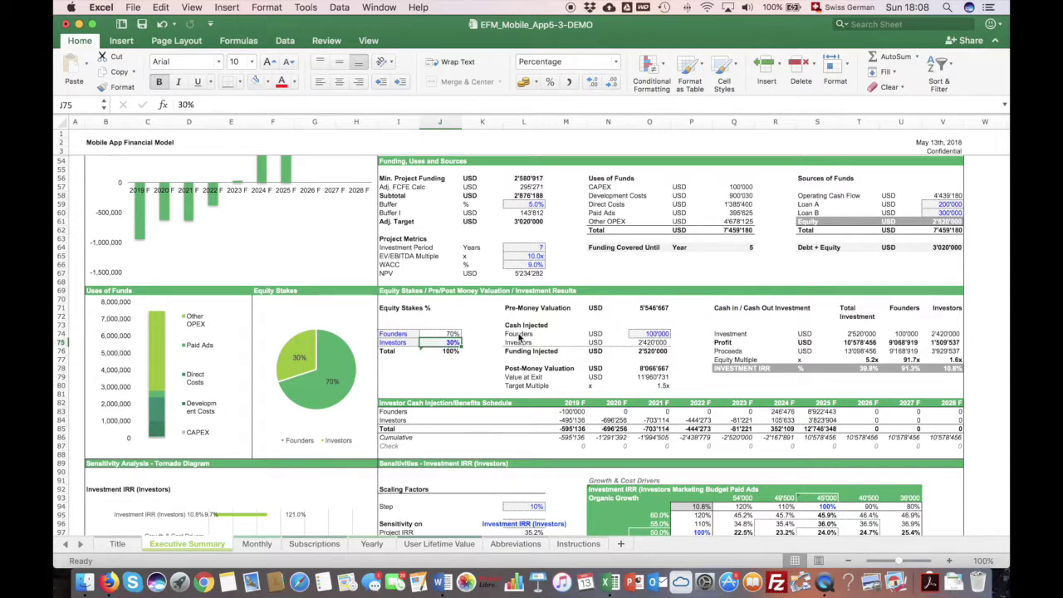
- Set the Founders' cash injection to 0
{"action": "key", "text": "Right"}
{"action": "key", "text": "Right"}
{"action": "key", "text": "Right"}
{"action": "key", "text": "Right"}
{"action": "key", "text": "Right"}
{"action": "key", "text": "Up"}
{"action": "type", "text": "0"}
{"action": "key", "text": "Return"}
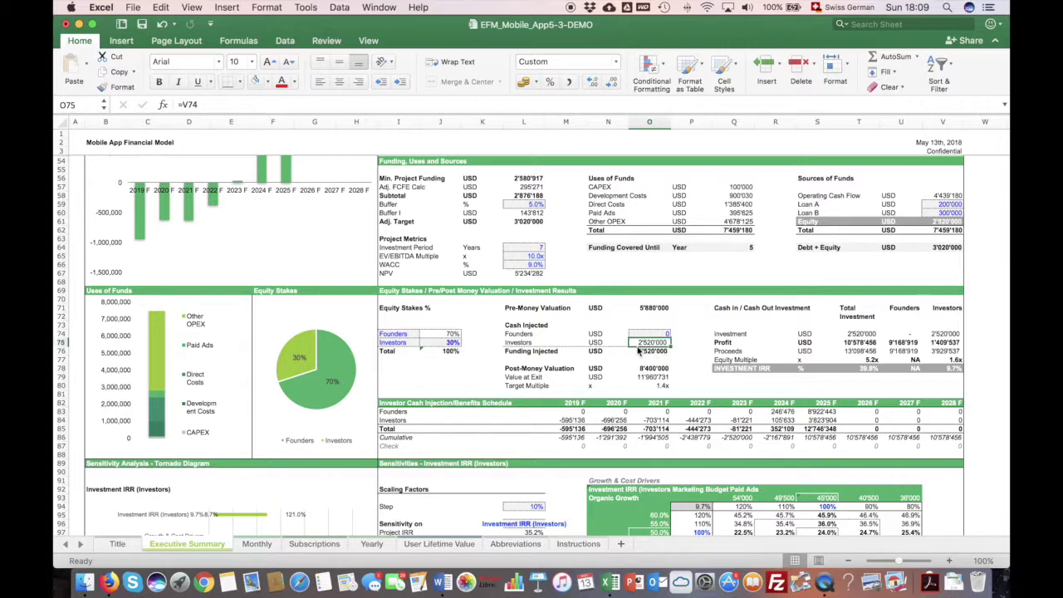
- Review the Investors' 2019 and 2025 cash flows, the Post-Money Valuation, and the Investors' investment IRR, investment and profit
{"action": "left_click", "coordinate": [566, 420]}
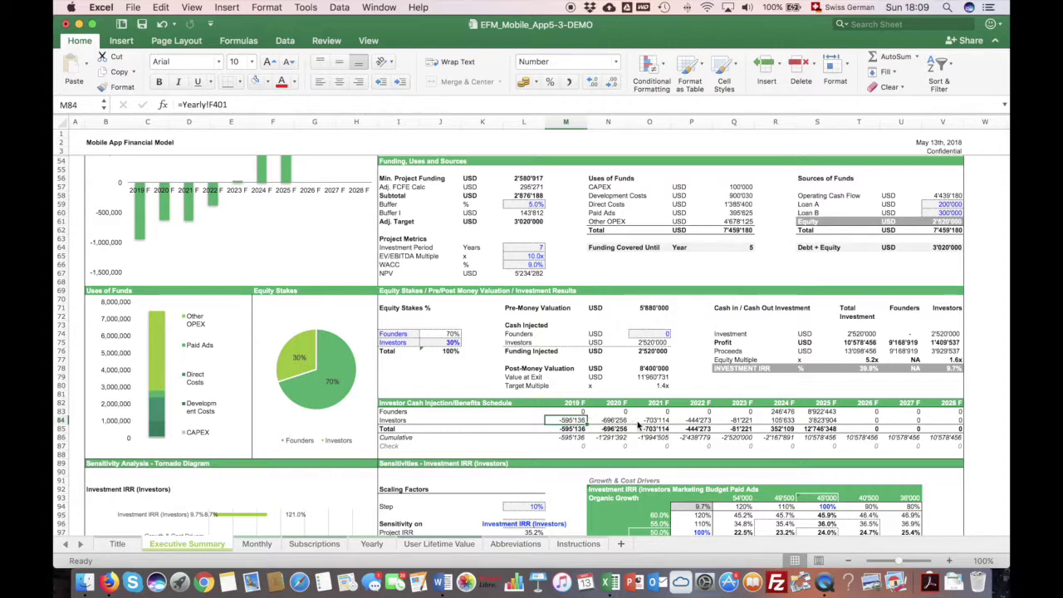
{"action": "left_click", "coordinate": [810, 421]}
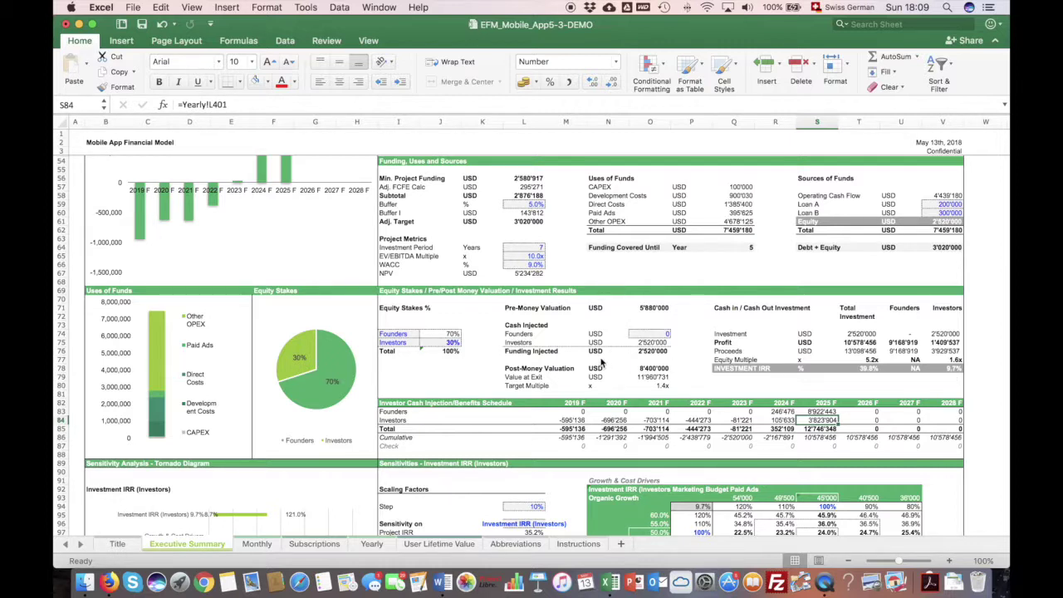
{"action": "left_click", "coordinate": [664, 368]}
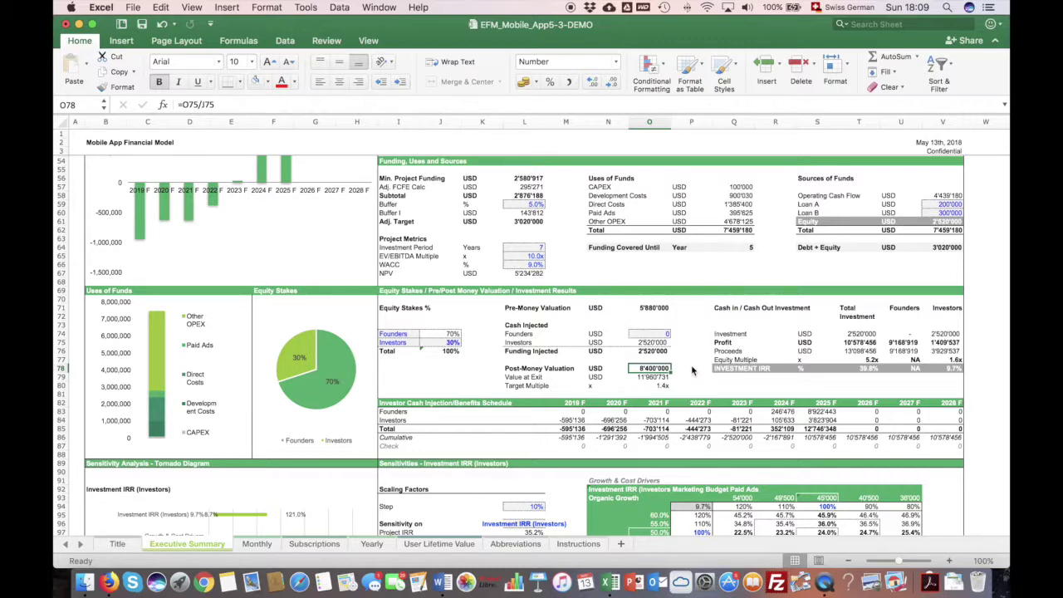
{"action": "left_click", "coordinate": [949, 367]}
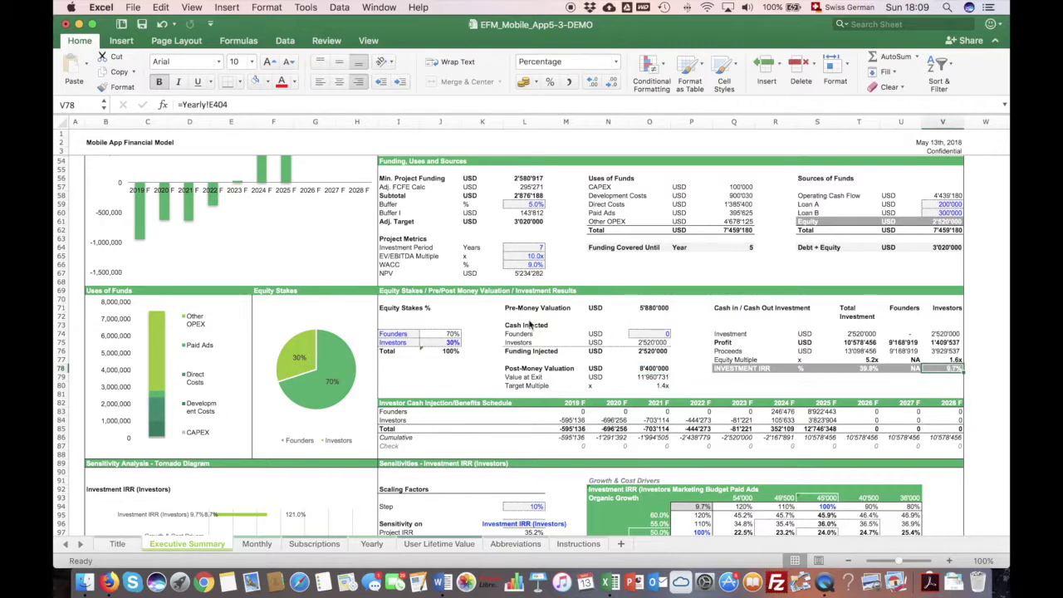
{"action": "left_click", "coordinate": [940, 333]}
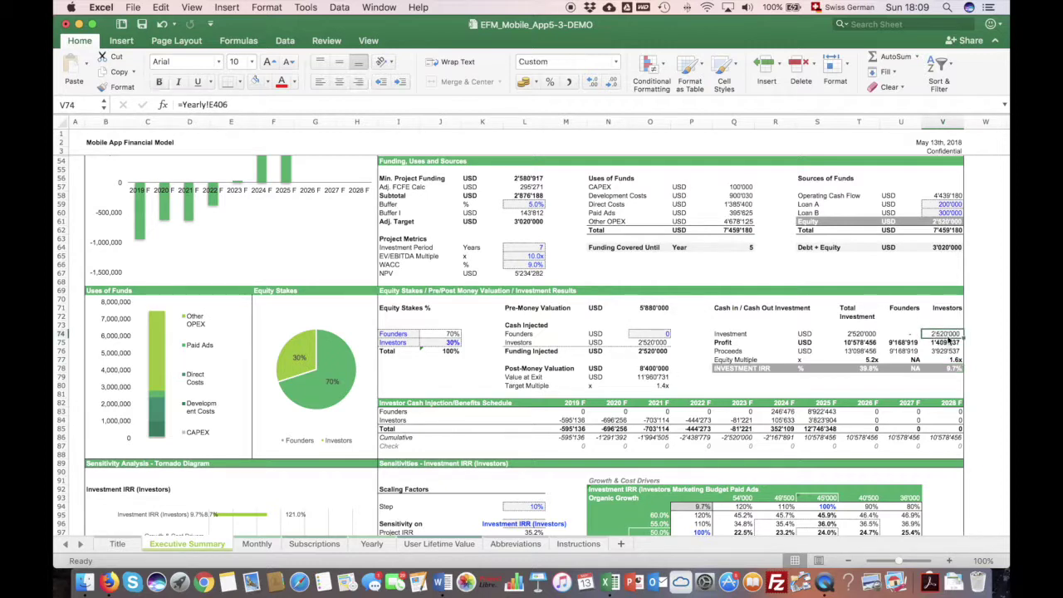
{"action": "left_click", "coordinate": [944, 342]}
{"action": "left_click", "coordinate": [935, 334]}
- Set the Investors' equity stake to 49%
{"action": "left_click", "coordinate": [450, 342]}
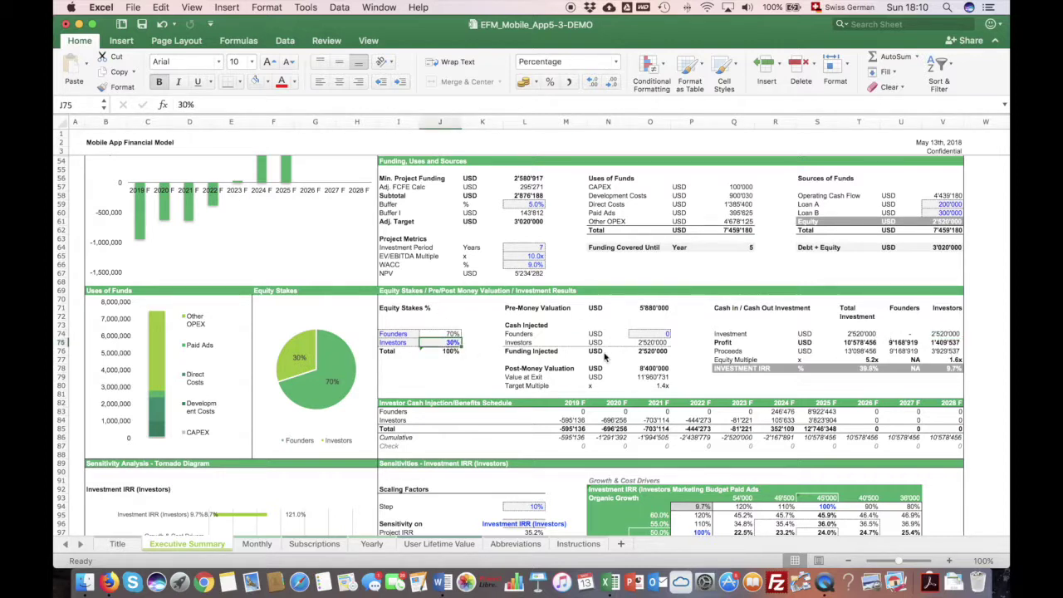
{"action": "type", "text": "49"}
{"action": "key", "text": "Return"}
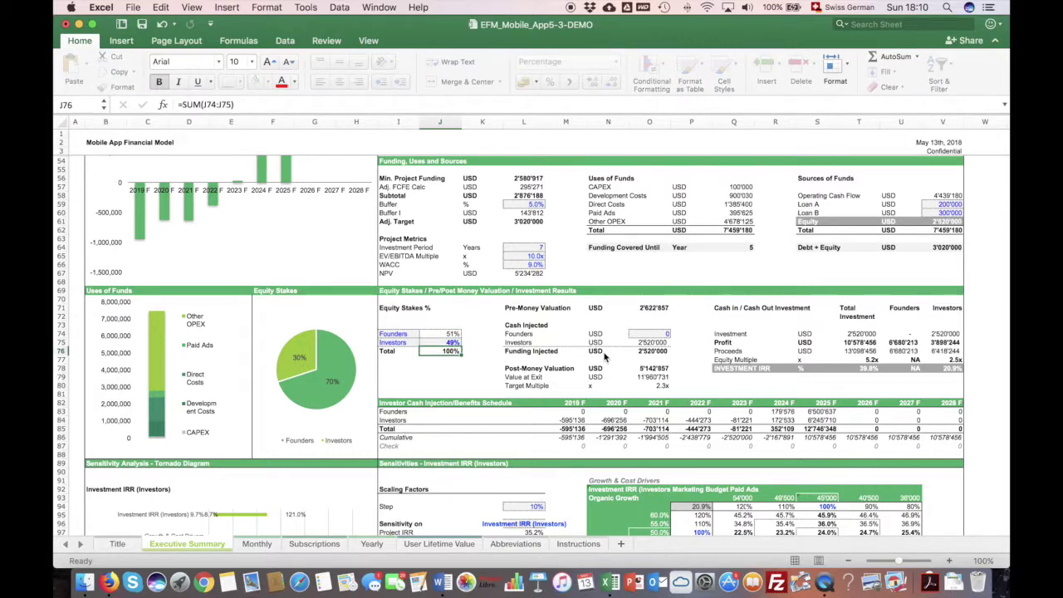
{"action": "key", "text": "Up"}
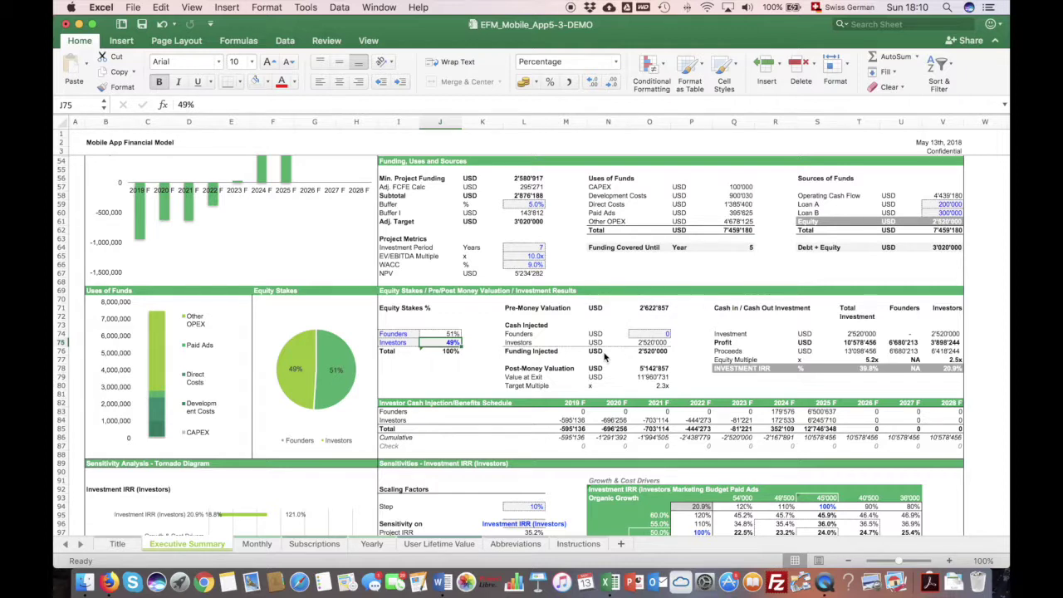
- Inspect the Investors' investment IRR and invested amount, and view the Founders' 2019 and 2025 cash flows
{"action": "left_click", "coordinate": [942, 370]}
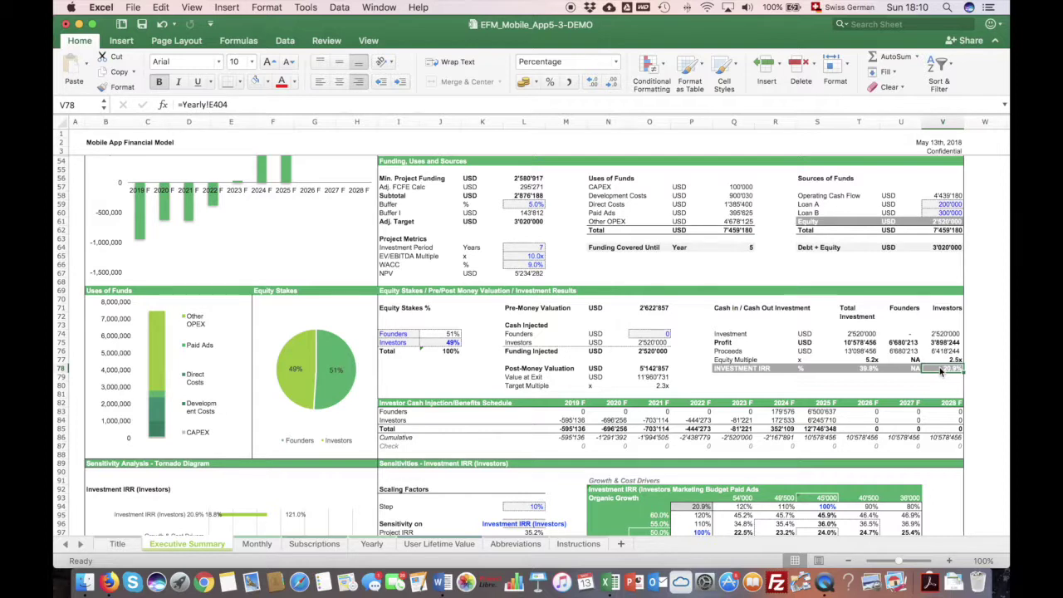
{"action": "left_click", "coordinate": [942, 334]}
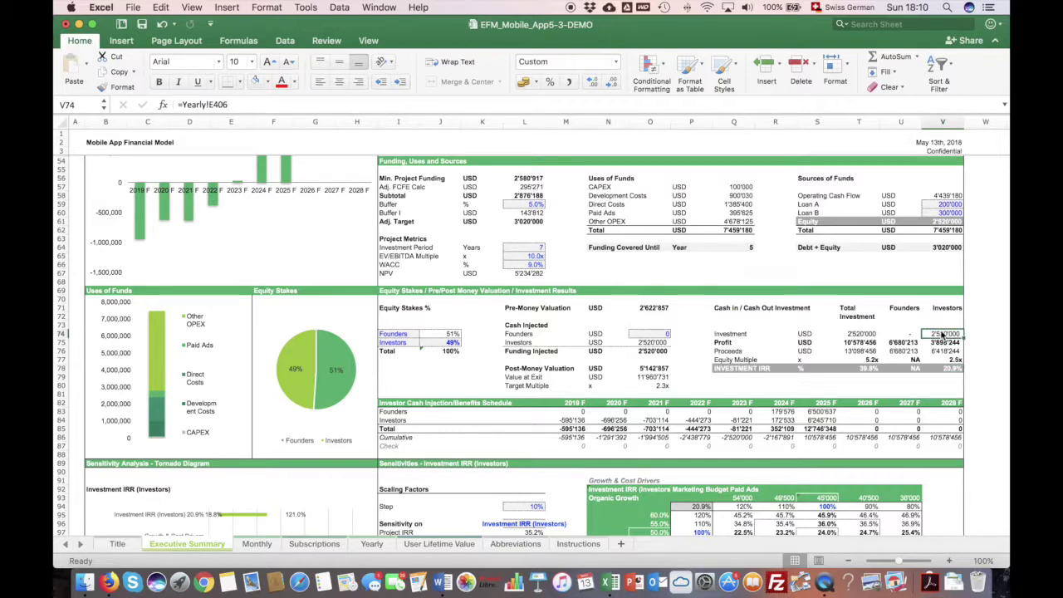
{"action": "left_click", "coordinate": [559, 412]}
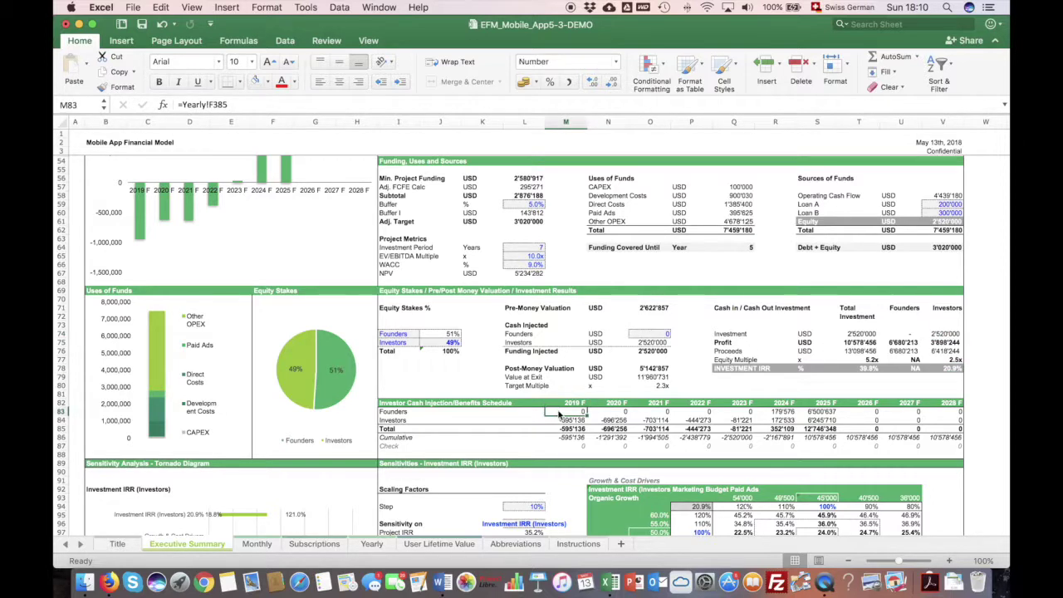
{"action": "left_click", "coordinate": [826, 413]}
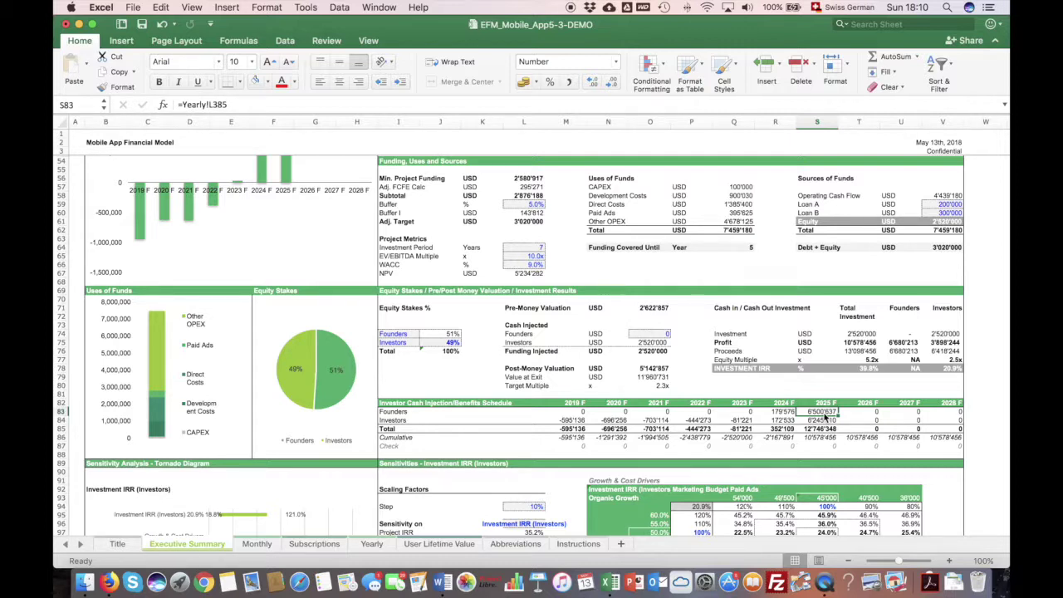
- Set the Founders' cash injection to 100'000 USD
{"action": "left_click", "coordinate": [661, 327]}
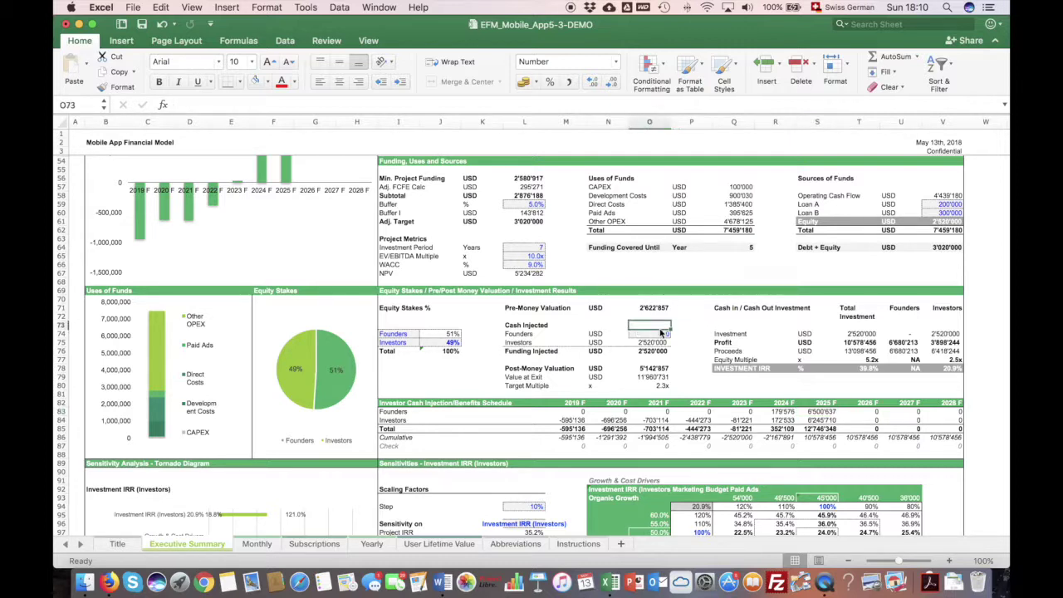
{"action": "left_click", "coordinate": [661, 333]}
{"action": "type", "text": "1"}
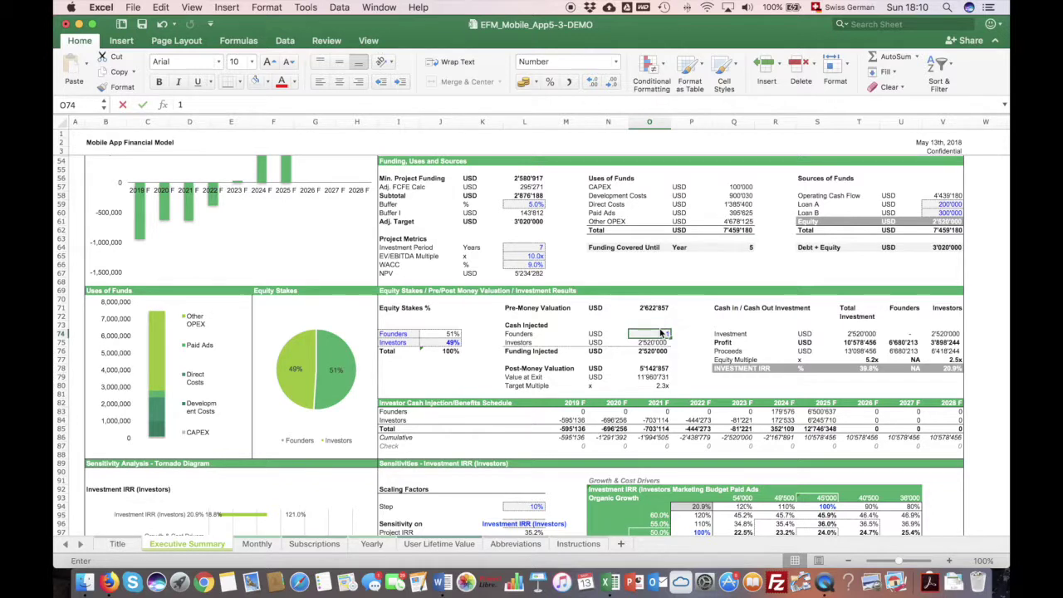
{"action": "type", "text": "00'00000"}
{"action": "key", "text": "Return"}
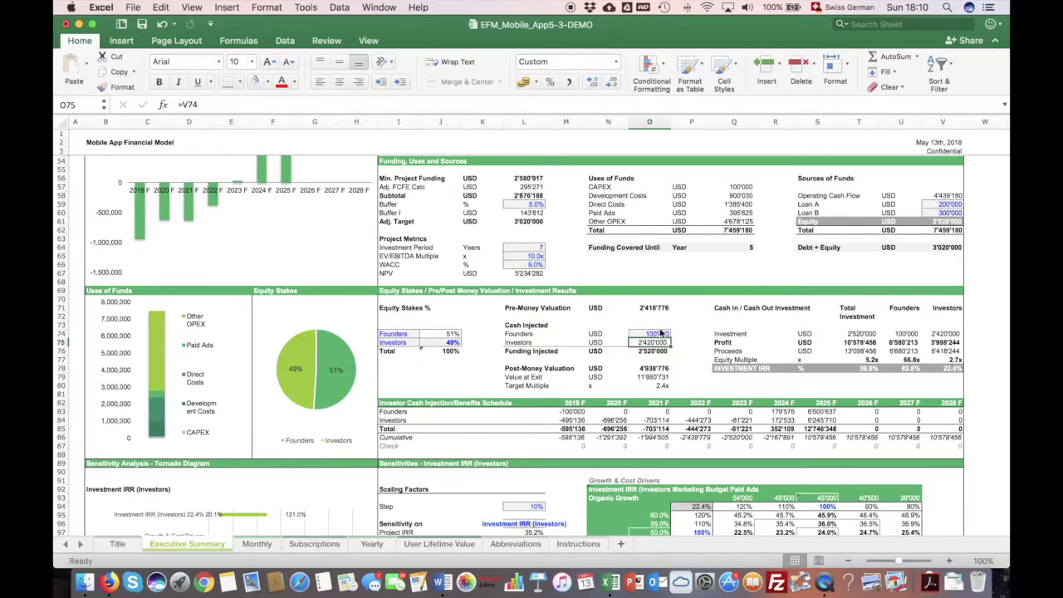
- Compare the Investment IRR of Investors and Founders, and return to the Founders' cash injection
{"action": "left_click", "coordinate": [950, 368]}
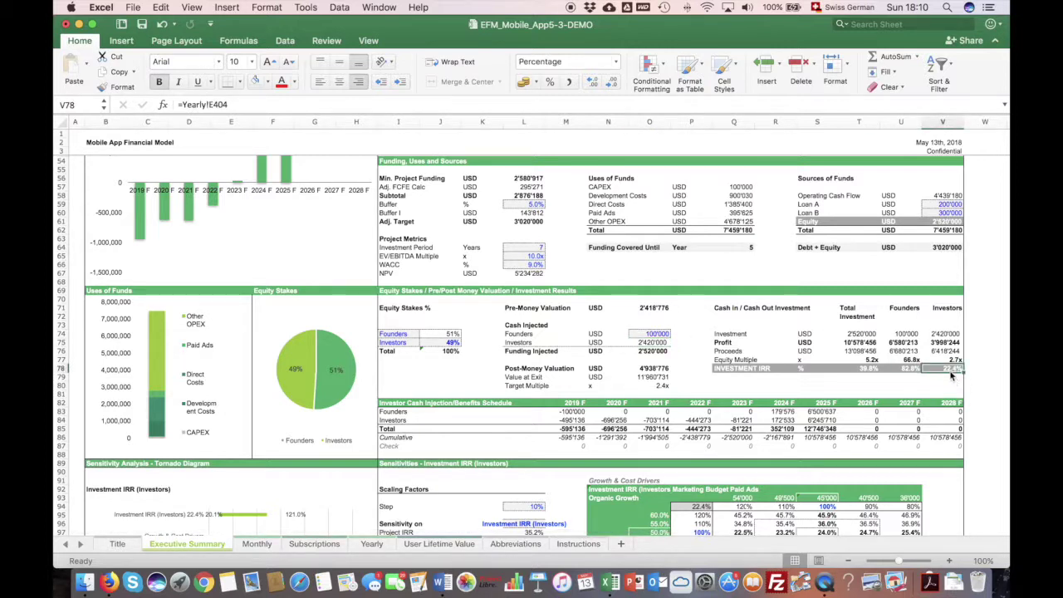
{"action": "left_click", "coordinate": [904, 371]}
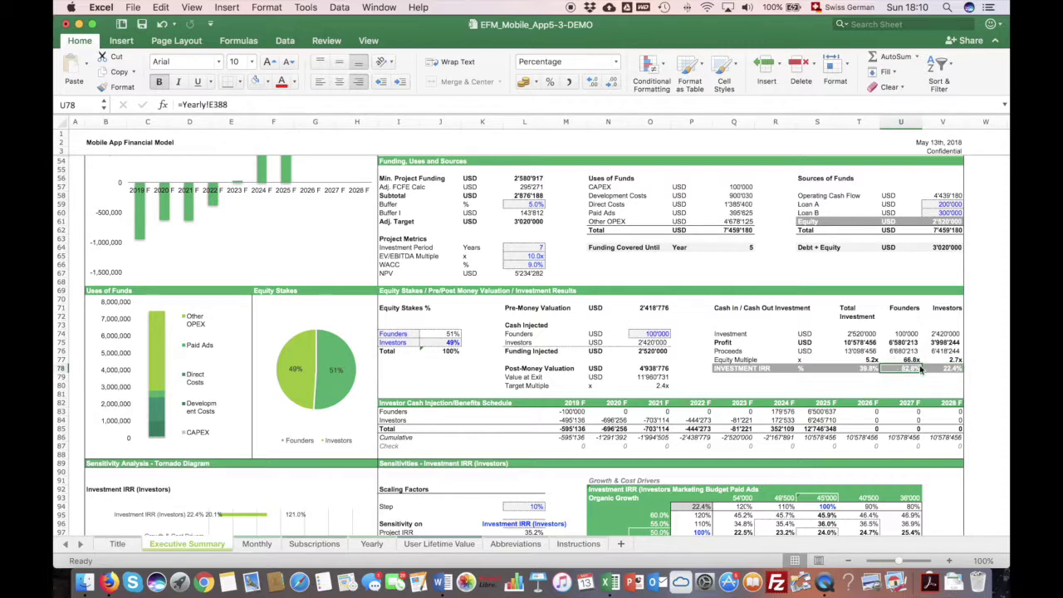
{"action": "left_click", "coordinate": [643, 334]}
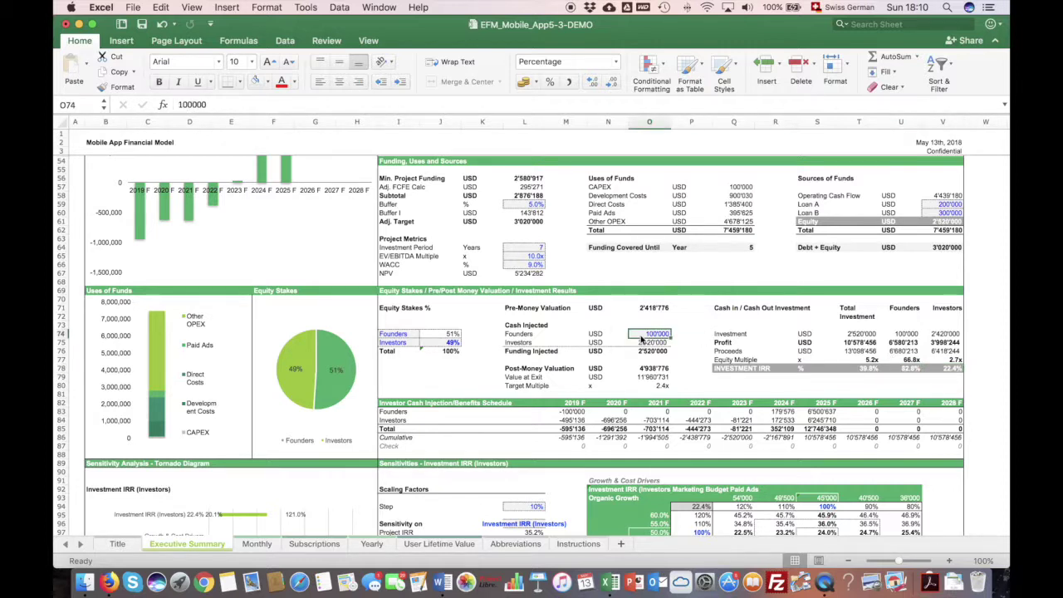
- Review the Founders' equity stake, the Total Investment amount and the 2019 Investors and Total cash flows in the injection schedule
{"action": "scroll", "coordinate": [651, 336], "scroll_direction": "right", "scroll_amount": 1}
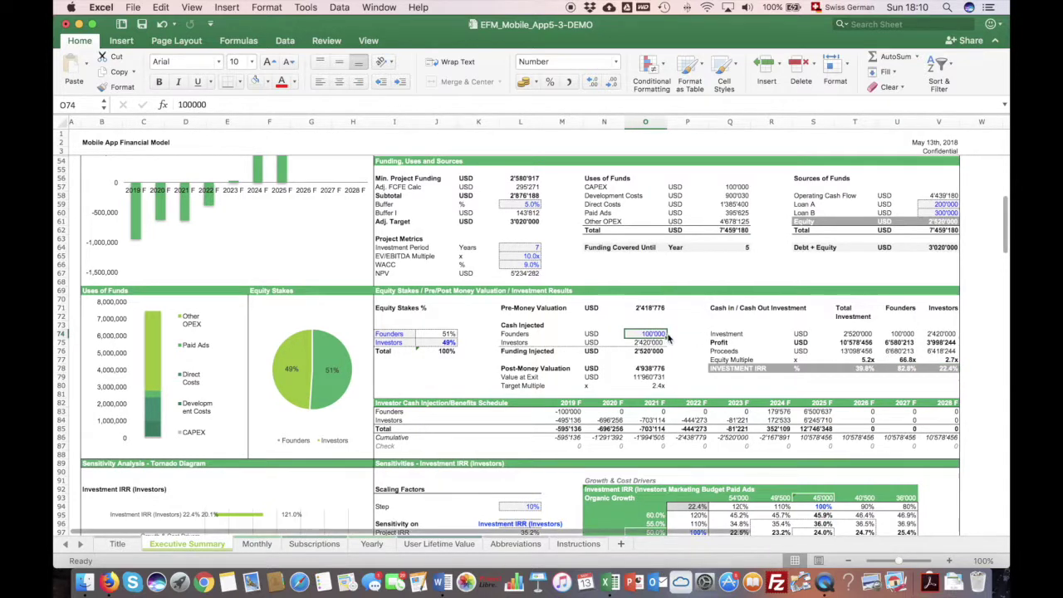
{"action": "left_click", "coordinate": [445, 335]}
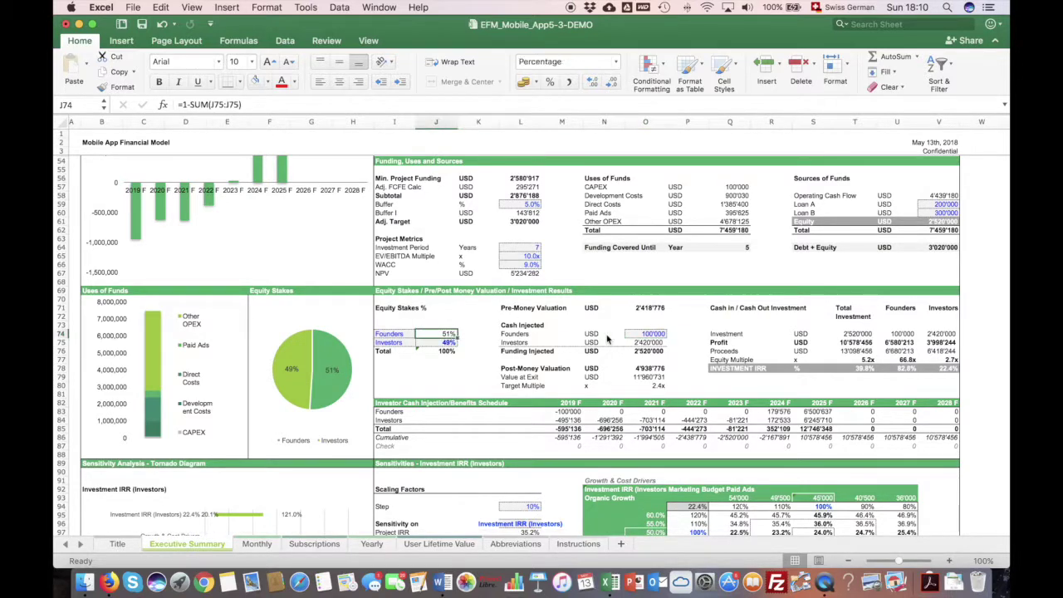
{"action": "scroll", "coordinate": [606, 339], "scroll_direction": "down", "scroll_amount": 3}
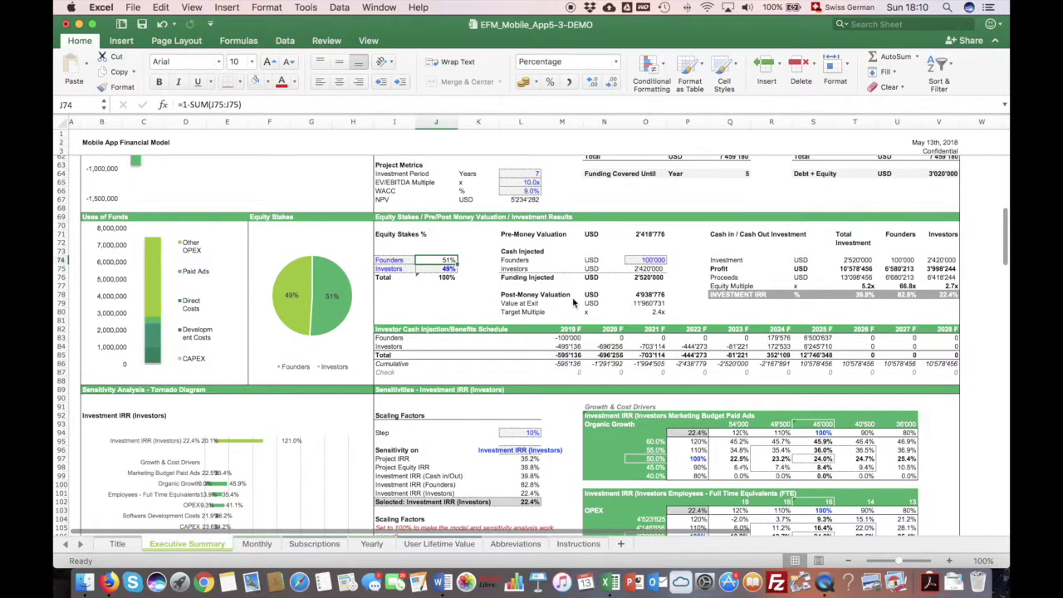
{"action": "scroll", "coordinate": [573, 303], "scroll_direction": "up", "scroll_amount": 3}
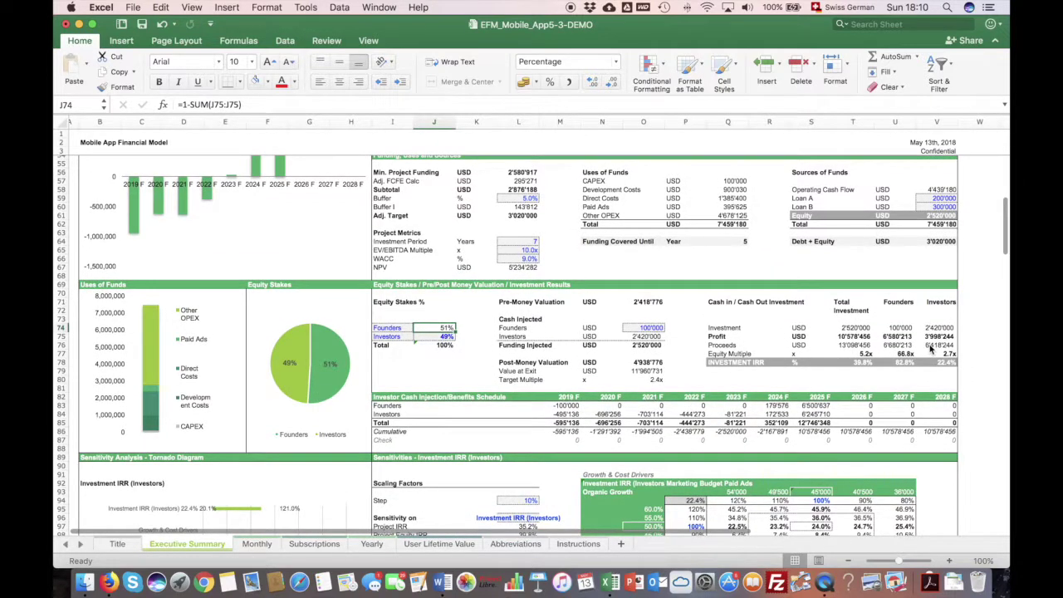
{"action": "left_click", "coordinate": [840, 330]}
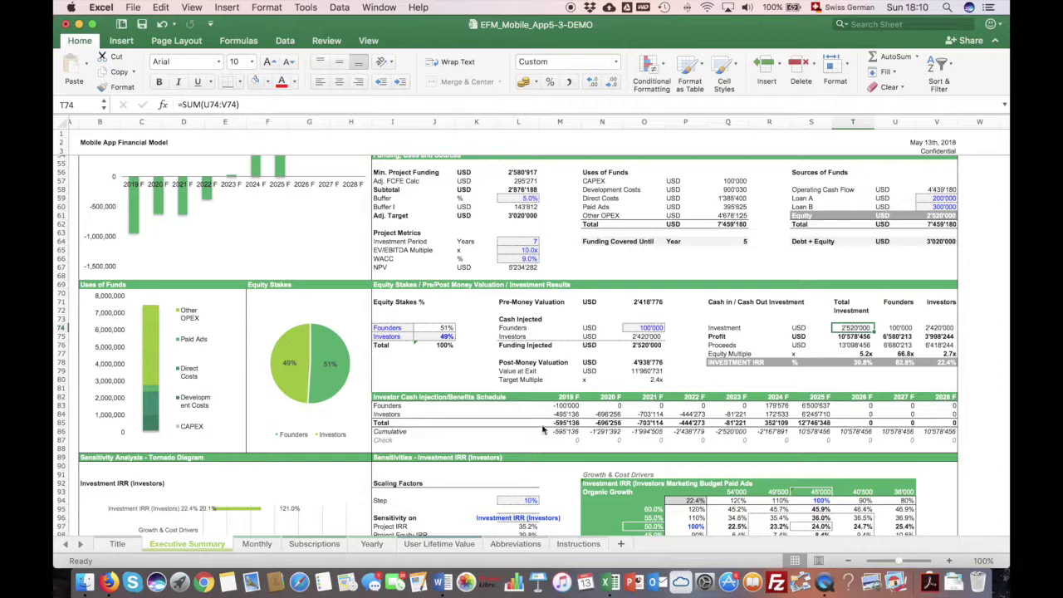
{"action": "mouse_move", "coordinate": [555, 414]}
{"action": "left_mouse_down"}
{"action": "mouse_move", "coordinate": [718, 421]}
{"action": "mouse_move", "coordinate": [561, 424]}
{"action": "left_mouse_up"}
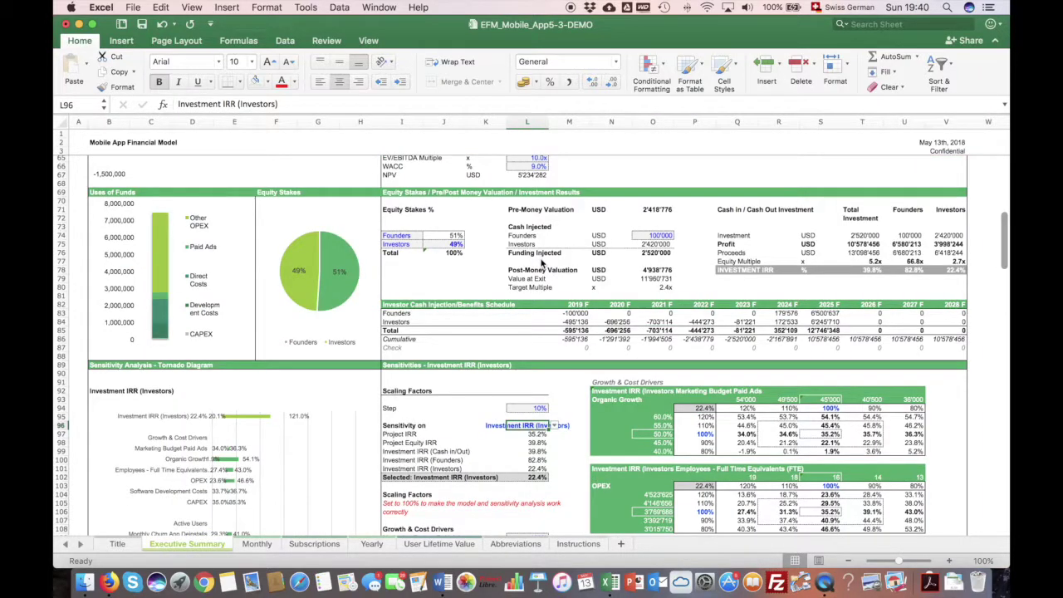
- Examine the tornado diagram, the scaling factors down to the EBITDA Multiple, and the Investment IRR sensitivity tables
{"action": "scroll", "coordinate": [541, 262], "scroll_direction": "down", "scroll_amount": 5}
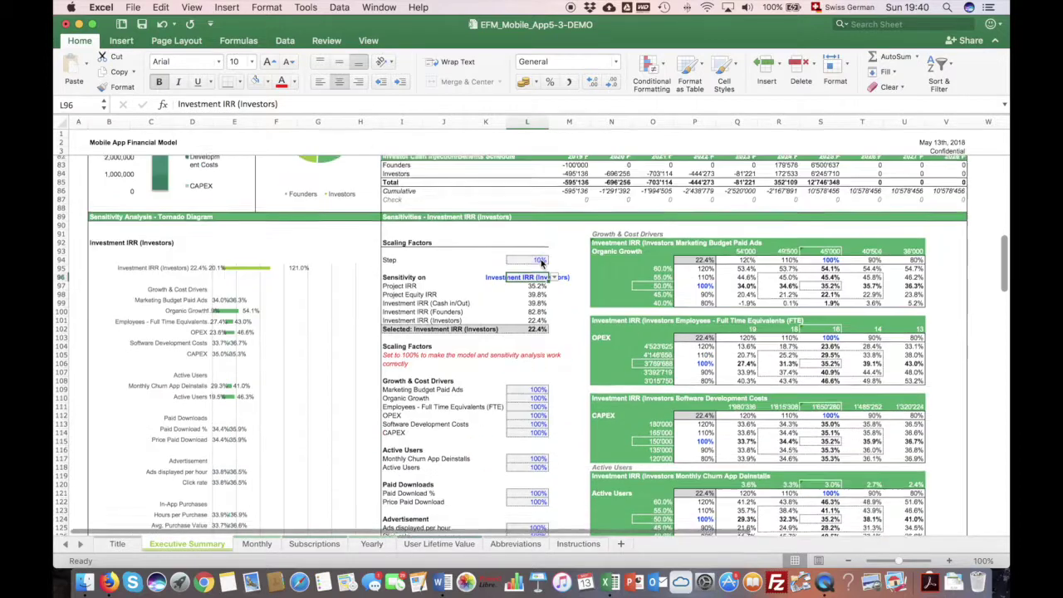
{"action": "scroll", "coordinate": [467, 289], "scroll_direction": "down", "scroll_amount": 1}
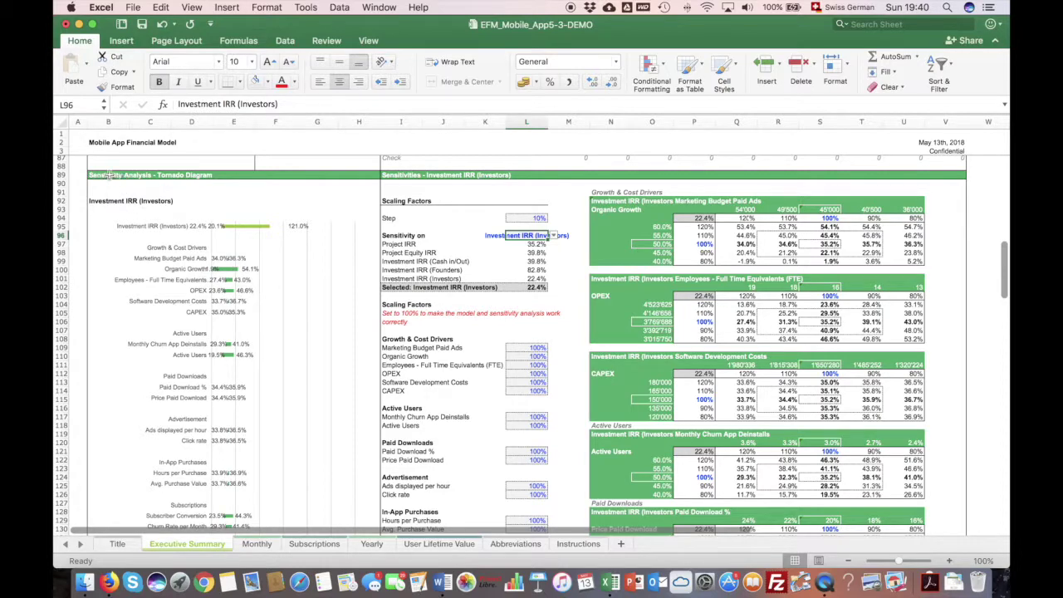
{"action": "scroll", "coordinate": [638, 332], "scroll_direction": "down", "scroll_amount": 1}
{"action": "scroll", "coordinate": [639, 332], "scroll_direction": "down", "scroll_amount": 2}
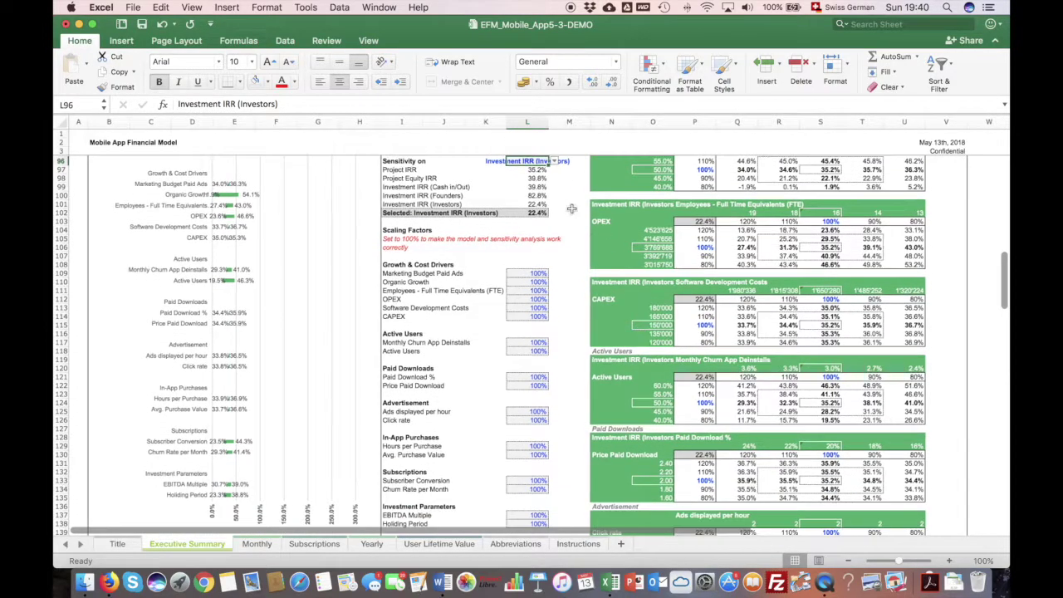
{"action": "scroll", "coordinate": [644, 357], "scroll_direction": "up", "scroll_amount": 1}
{"action": "scroll", "coordinate": [650, 395], "scroll_direction": "down", "scroll_amount": 10}
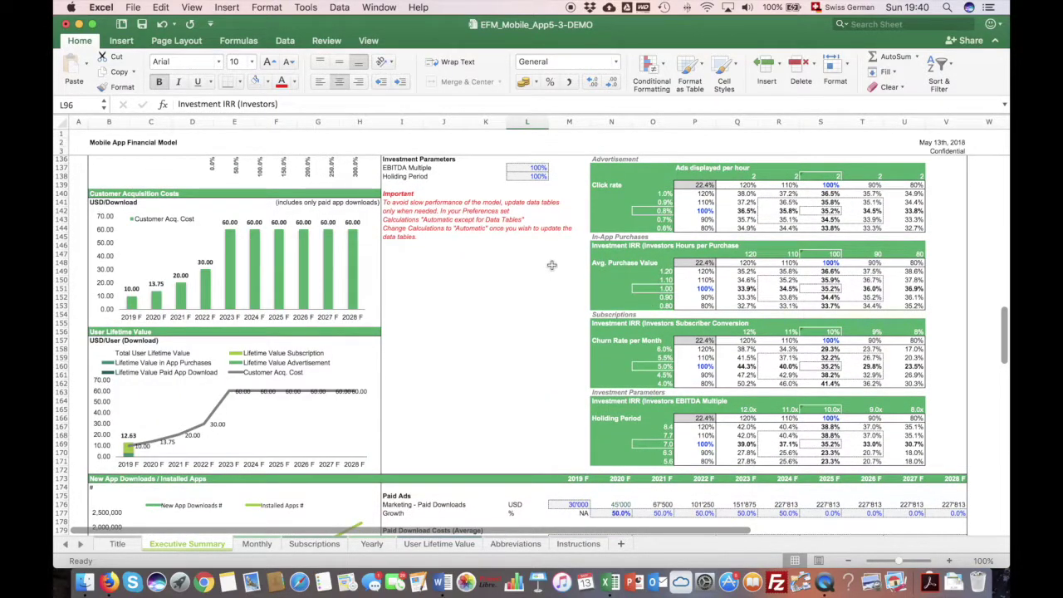
{"action": "scroll", "coordinate": [551, 265], "scroll_direction": "up", "scroll_amount": 9}
{"action": "scroll", "coordinate": [551, 264], "scroll_direction": "up", "scroll_amount": 2}
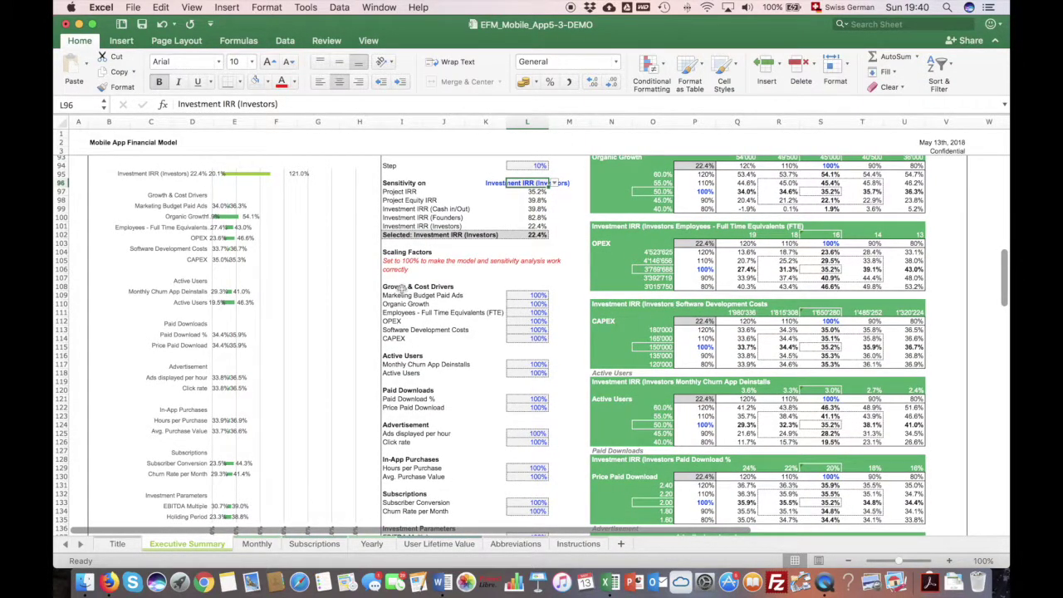
{"action": "scroll", "coordinate": [473, 379], "scroll_direction": "down", "scroll_amount": 3}
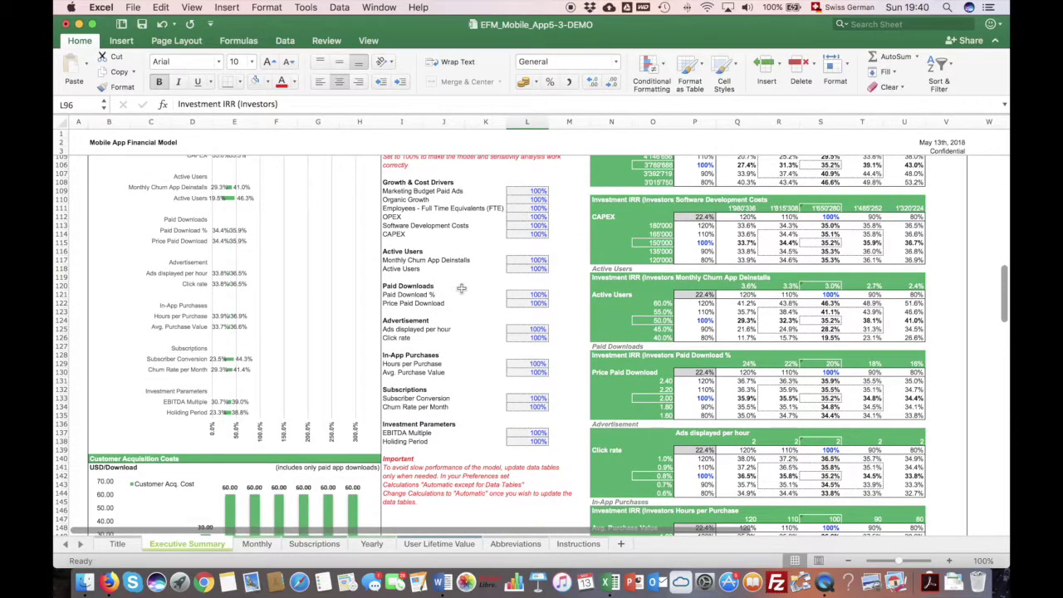
{"action": "scroll", "coordinate": [461, 288], "scroll_direction": "right", "scroll_amount": 1}
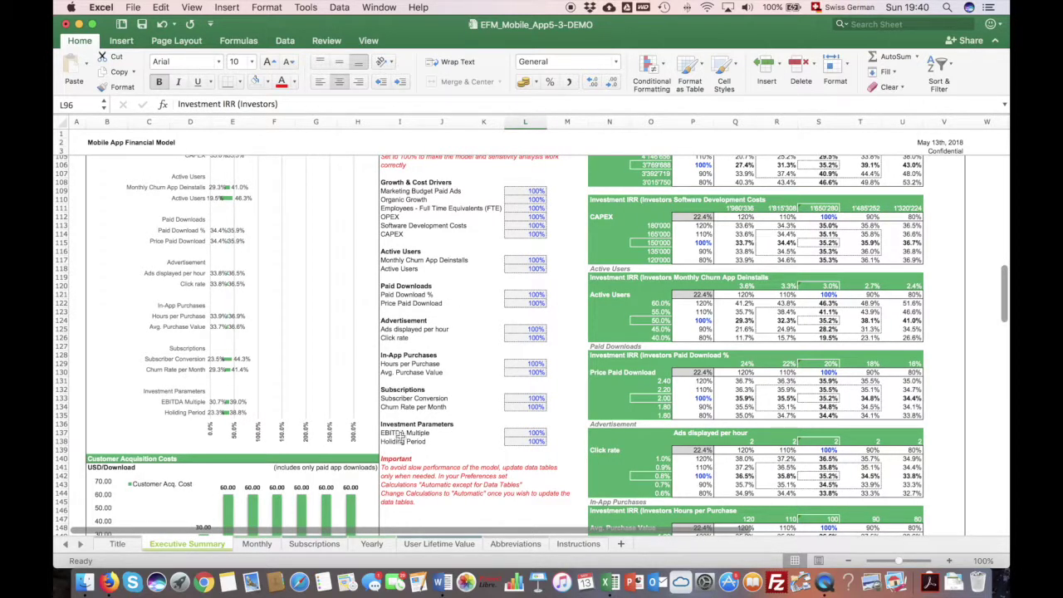
{"action": "left_click", "coordinate": [525, 436]}
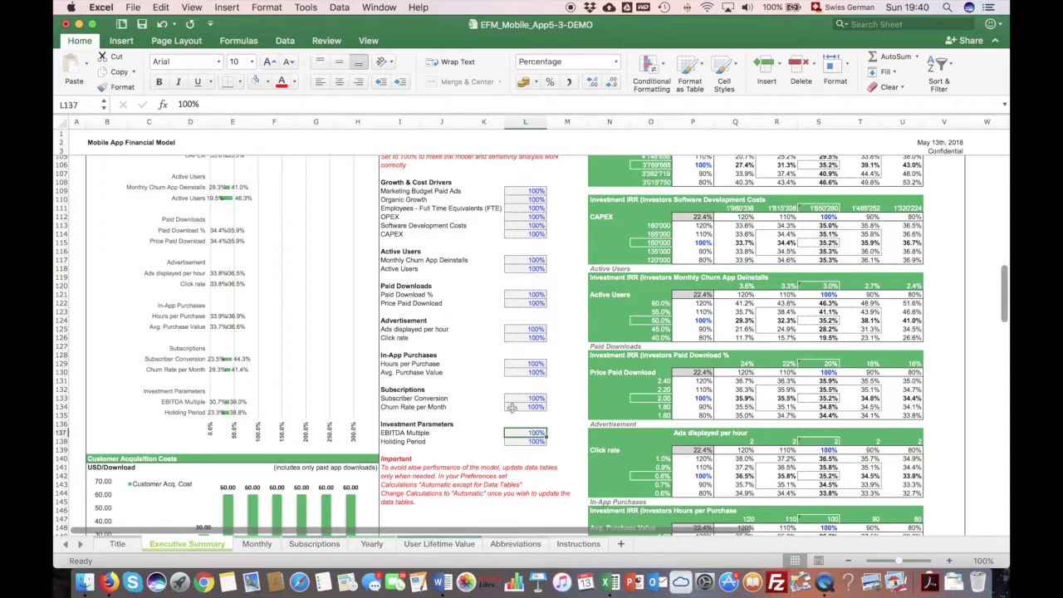
- Set the sensitivity analysis to run on Project IRR
{"action": "scroll", "coordinate": [464, 253], "scroll_direction": "up", "scroll_amount": 10}
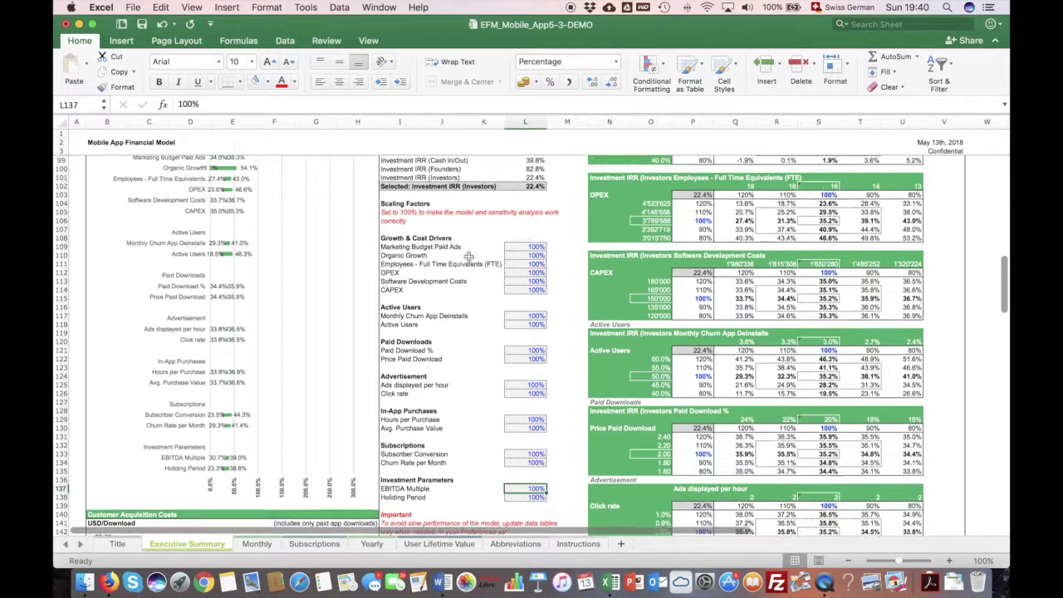
{"action": "scroll", "coordinate": [468, 256], "scroll_direction": "up", "scroll_amount": 1}
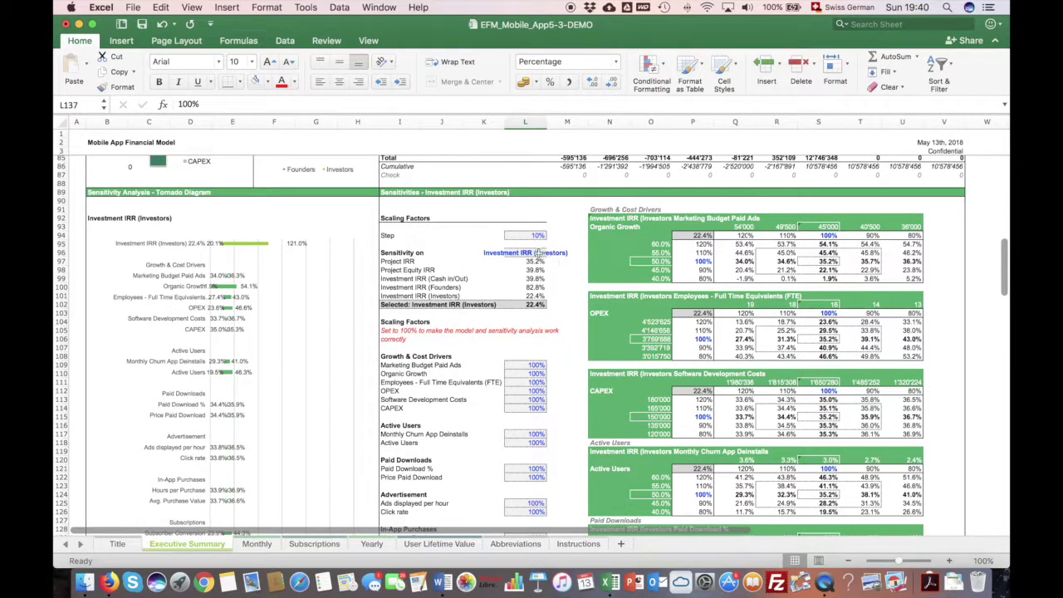
{"action": "left_click", "coordinate": [538, 252]}
{"action": "left_click", "coordinate": [551, 253]}
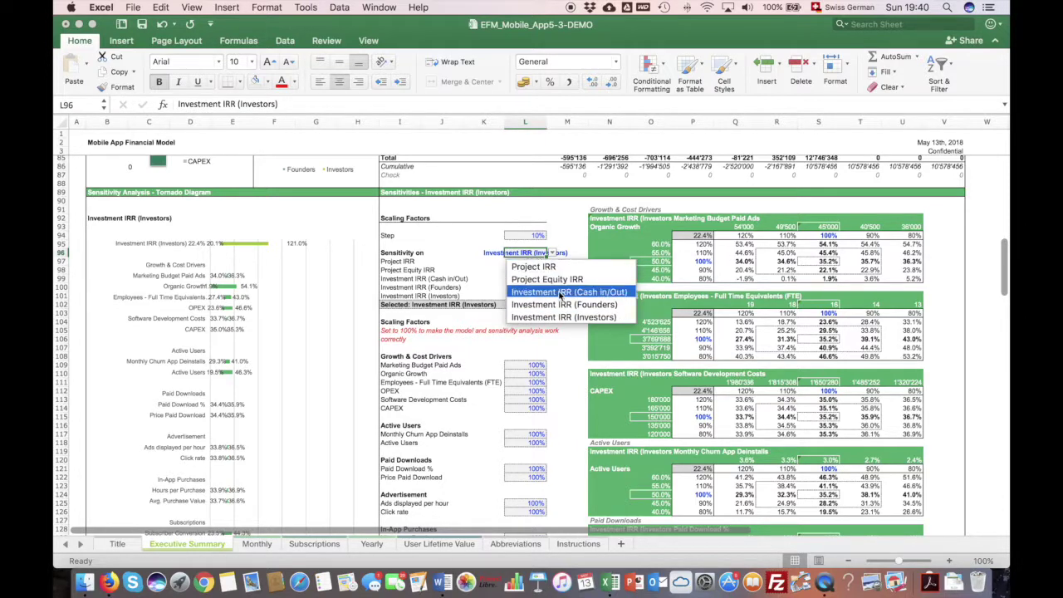
{"action": "left_click", "coordinate": [544, 267]}
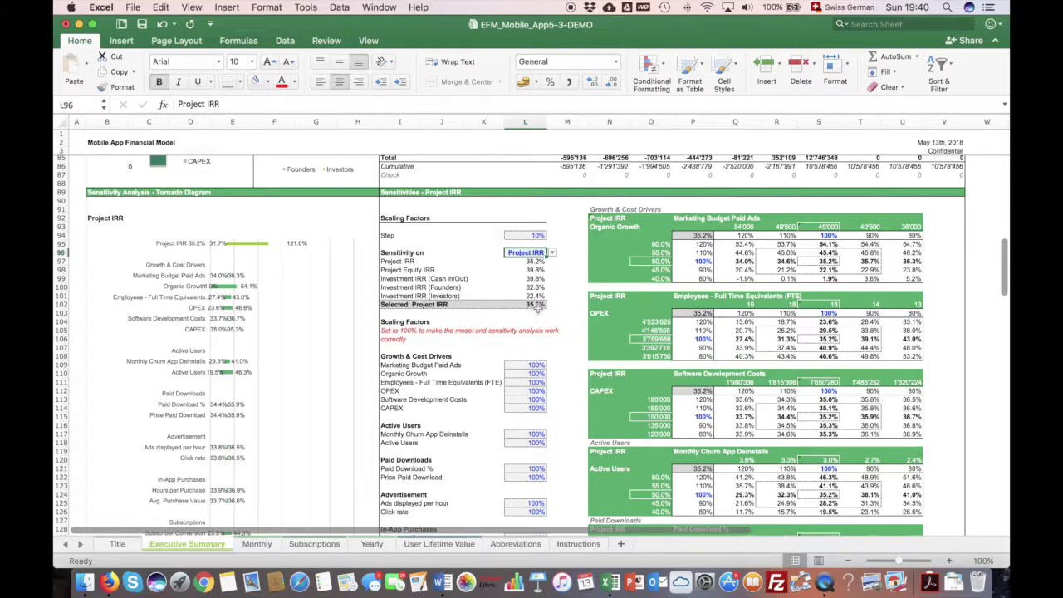
- Compare the selected Project IRR in the sensitivities section with the Project IRR in the Project Feasibility Analysis
{"action": "left_click", "coordinate": [535, 305]}
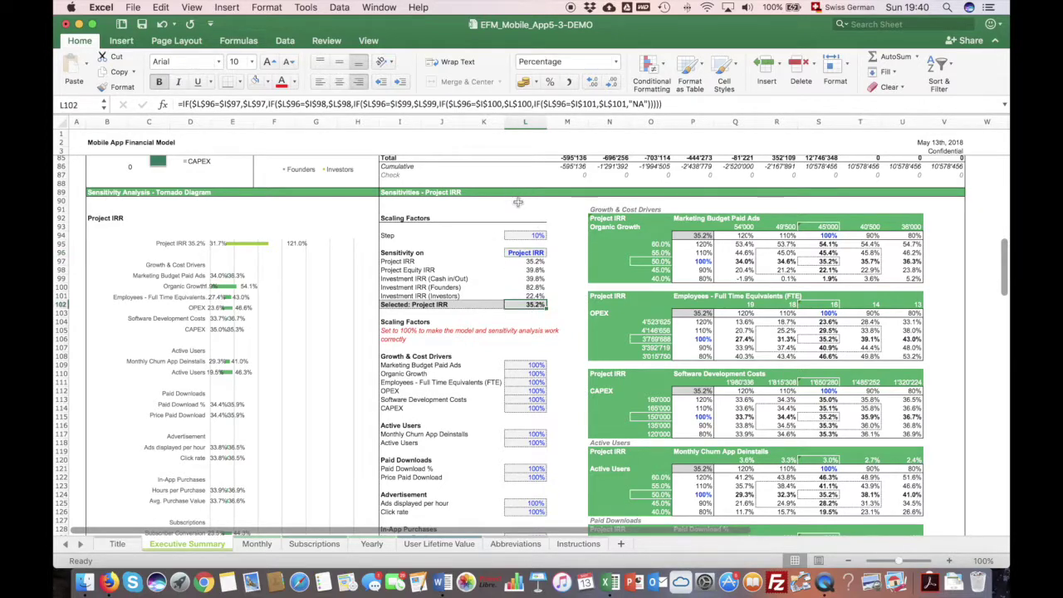
{"action": "scroll", "coordinate": [516, 200], "scroll_direction": "up", "scroll_amount": 15}
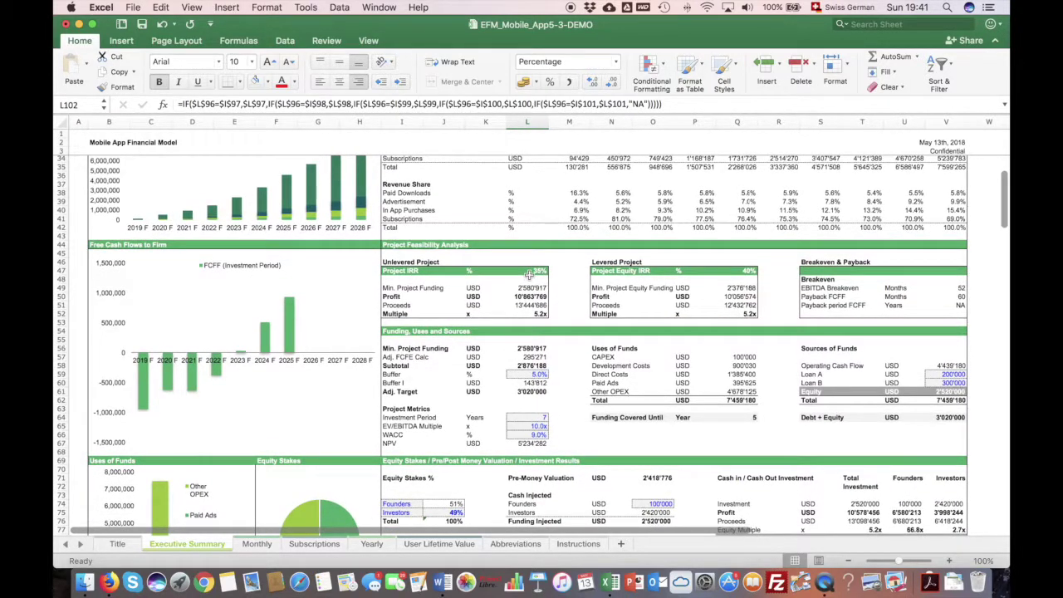
{"action": "left_click", "coordinate": [528, 274]}
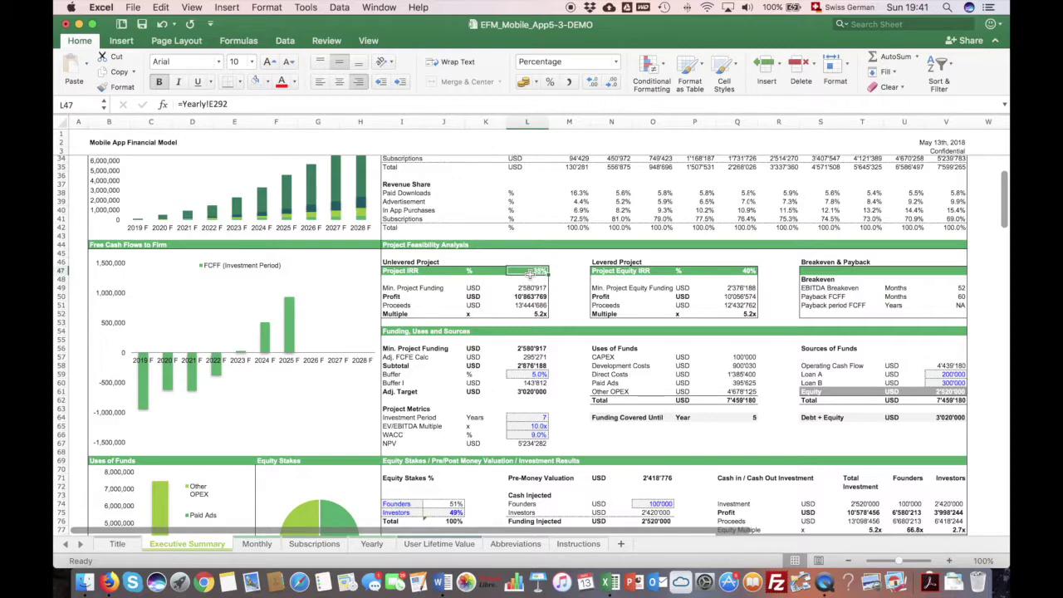
{"action": "scroll", "coordinate": [550, 292], "scroll_direction": "down", "scroll_amount": 10}
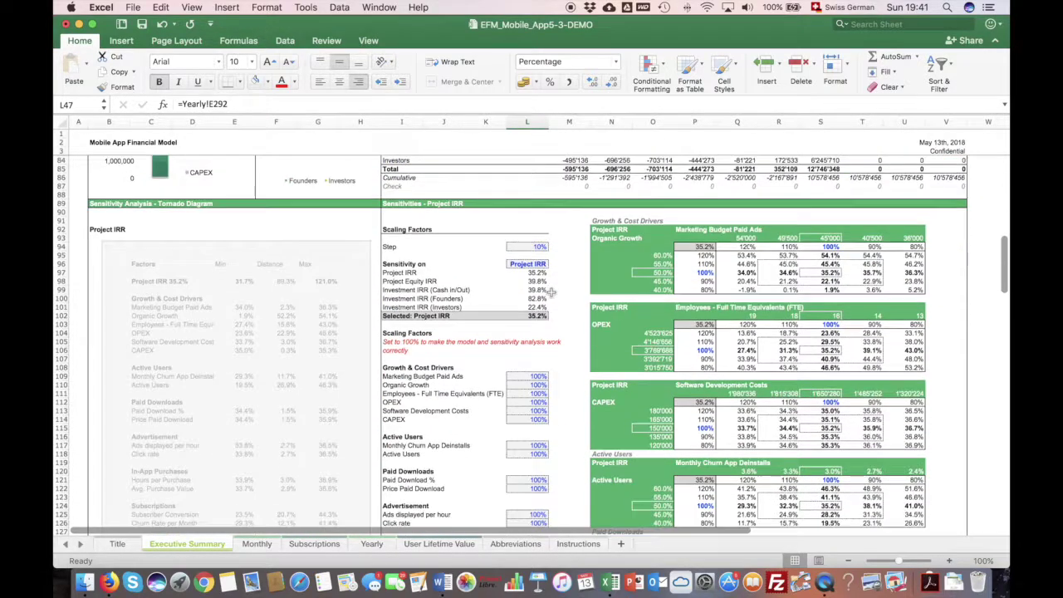
{"action": "scroll", "coordinate": [550, 292], "scroll_direction": "up", "scroll_amount": 1}
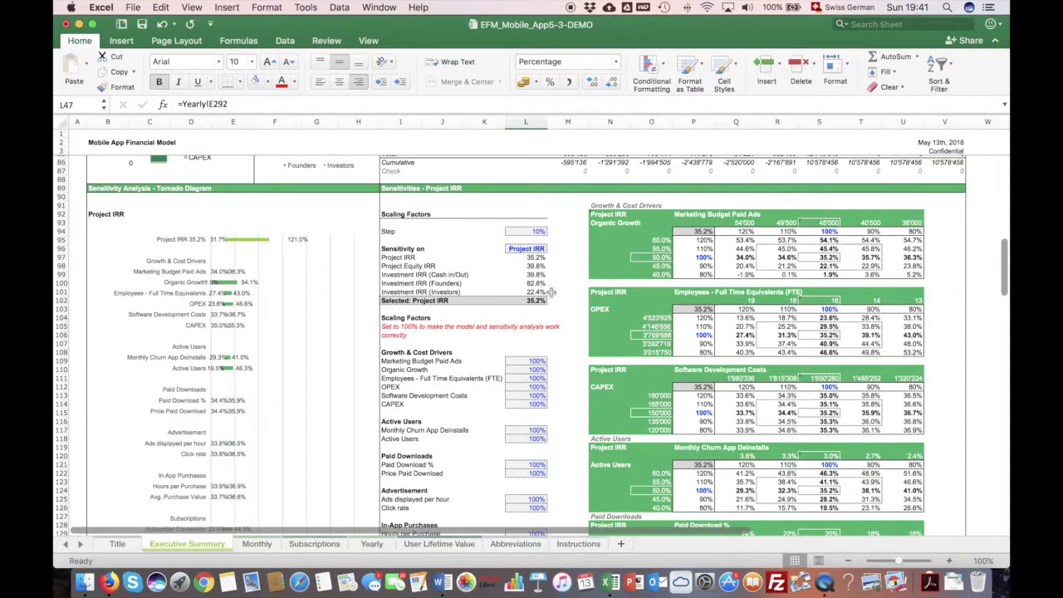
{"action": "left_click", "coordinate": [535, 301]}
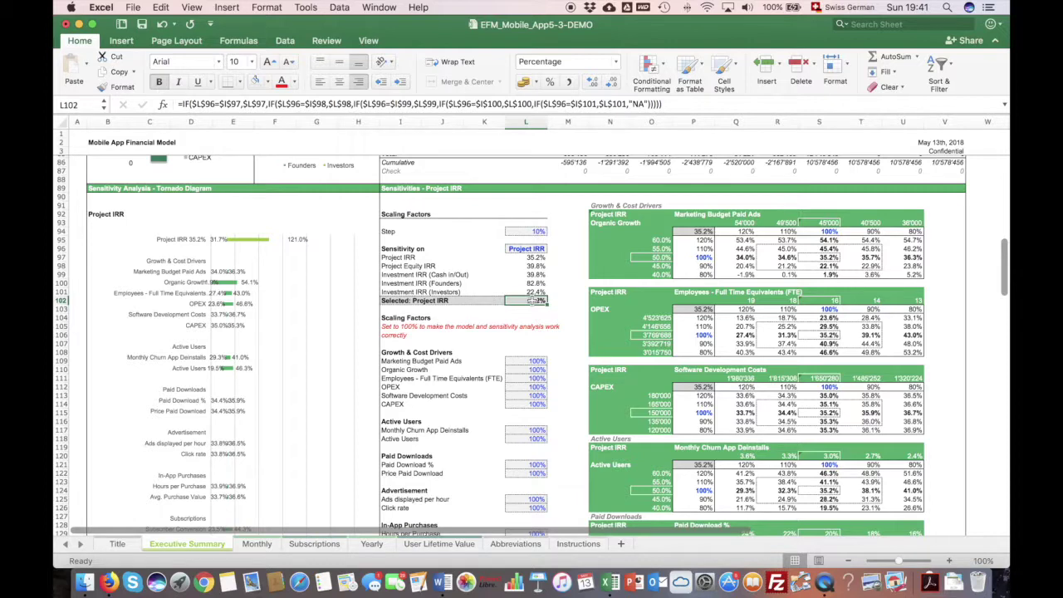
- Switch the workbook's calculation preference to Automatic so that the data tables are recalculated, and close the preferences
{"action": "left_click", "coordinate": [137, 7]}
{"action": "mouse_move", "coordinate": [100, 6]}
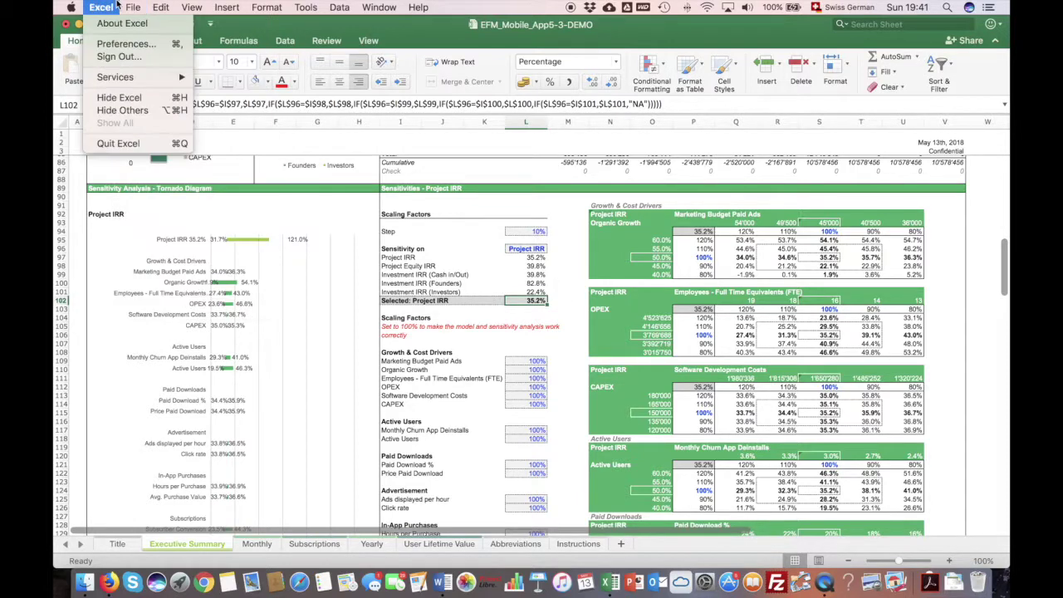
{"action": "left_click", "coordinate": [121, 44]}
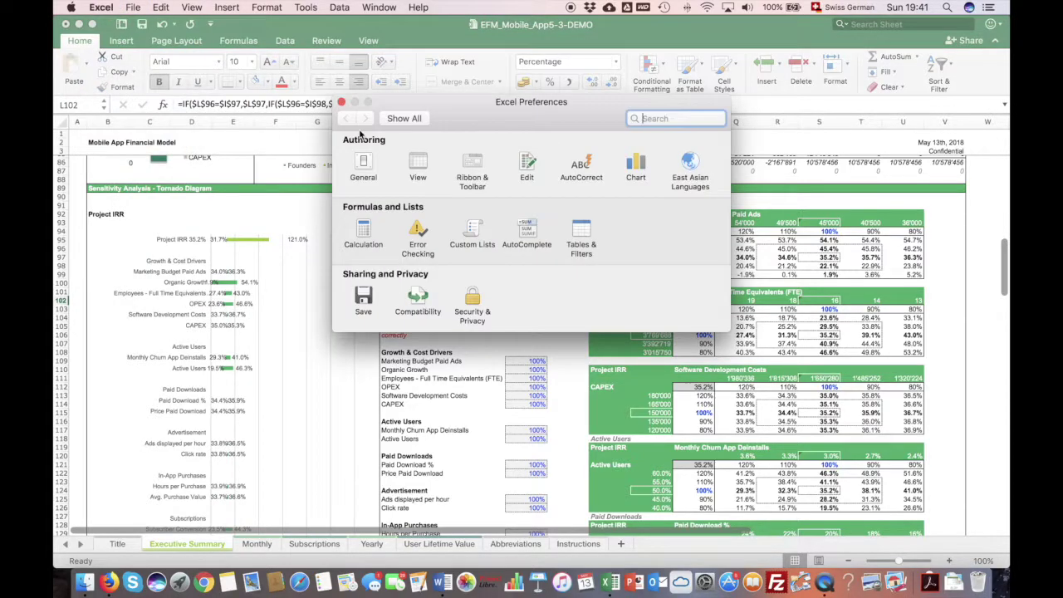
{"action": "left_click", "coordinate": [363, 232]}
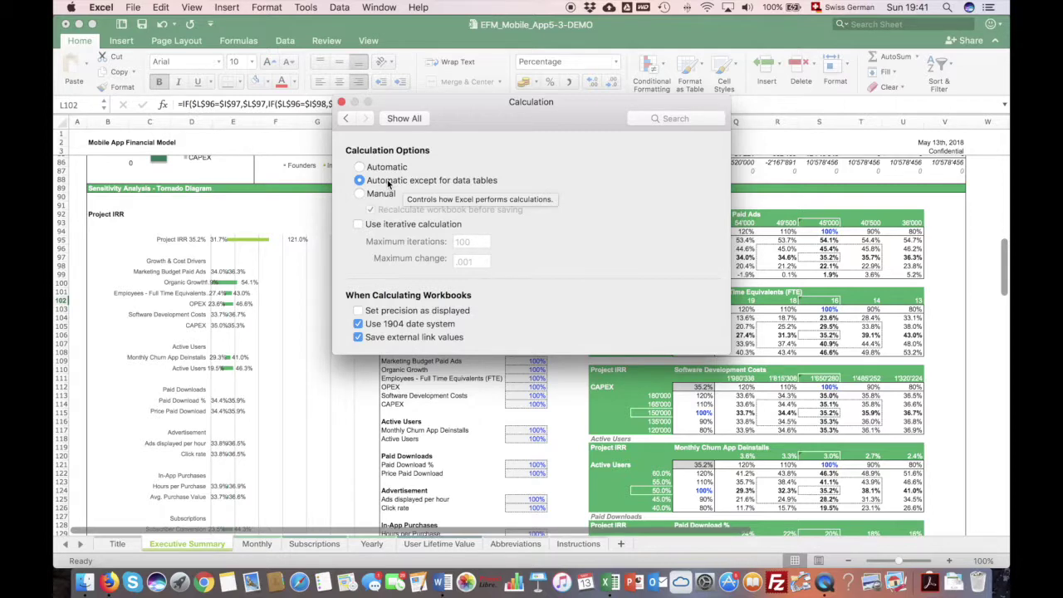
{"action": "left_click", "coordinate": [360, 167]}
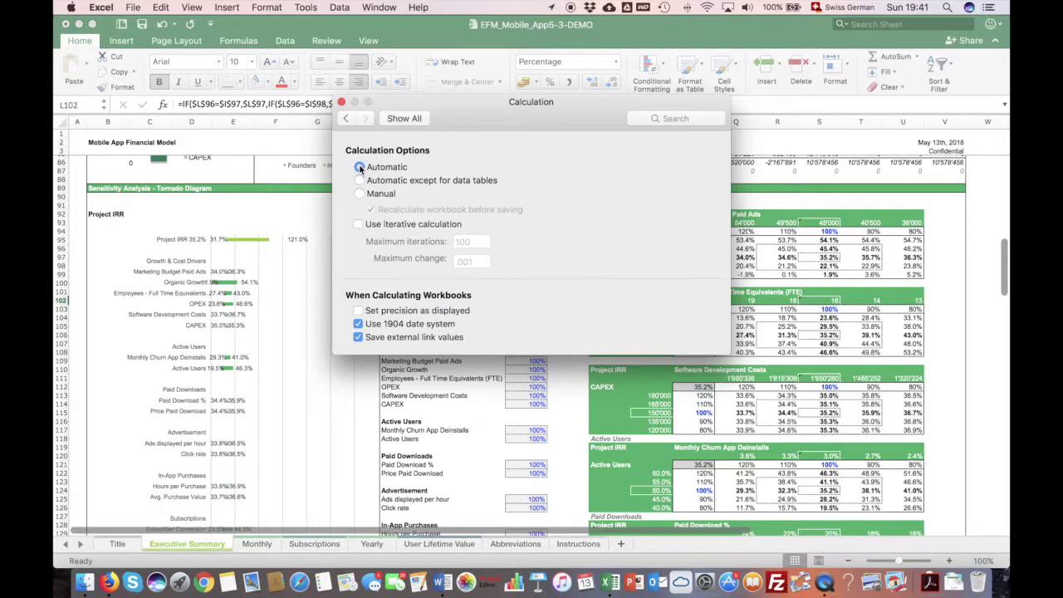
{"action": "left_click", "coordinate": [346, 119]}
{"action": "left_click", "coordinate": [342, 101]}
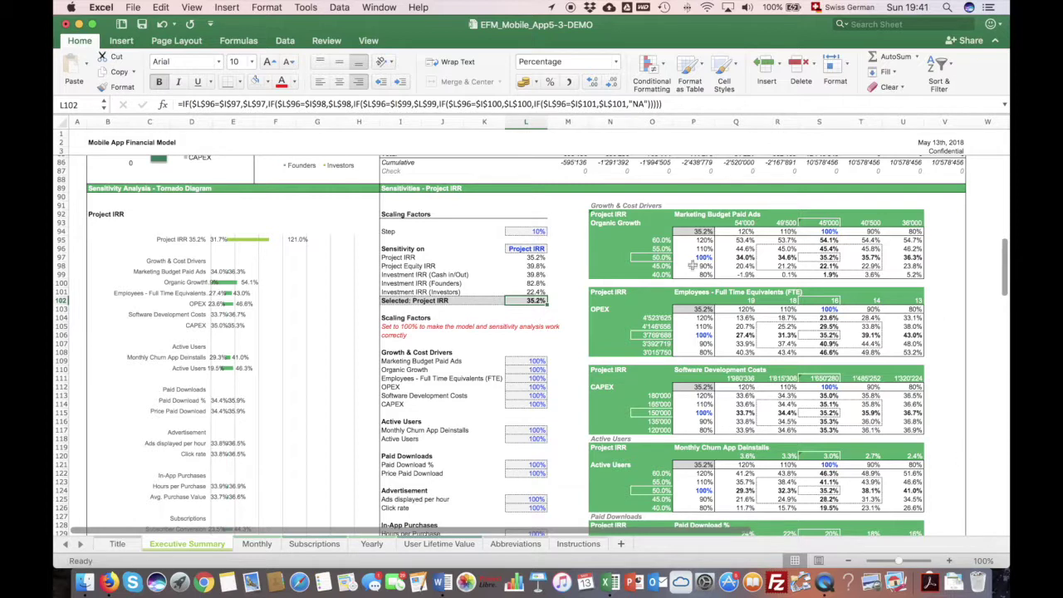
- Set the sensitivity analysis to run on Investment IRR (Investors)
{"action": "left_click", "coordinate": [545, 247]}
{"action": "left_click", "coordinate": [552, 249]}
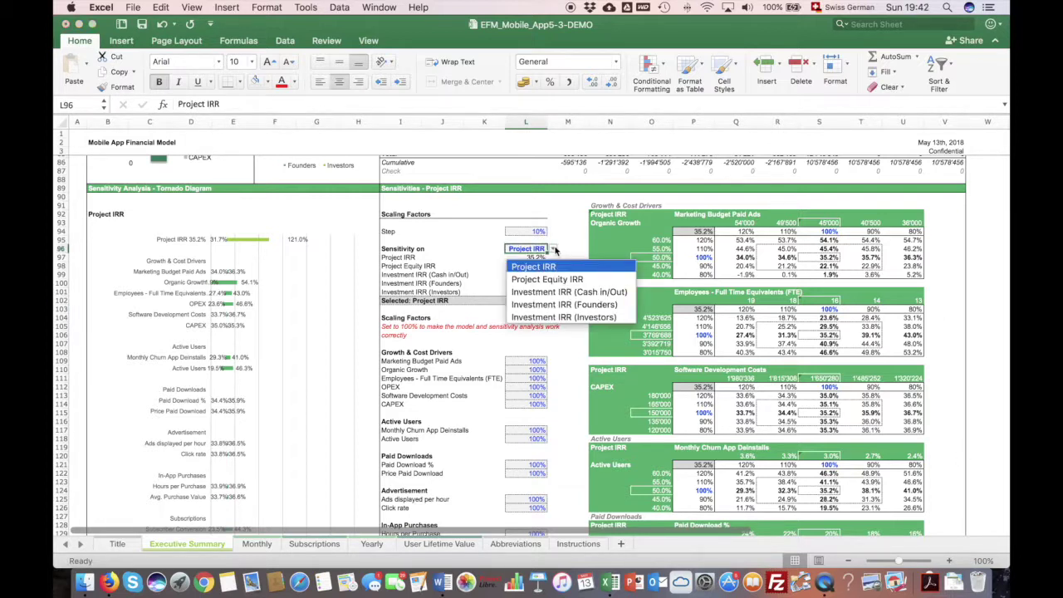
{"action": "left_click", "coordinate": [564, 318]}
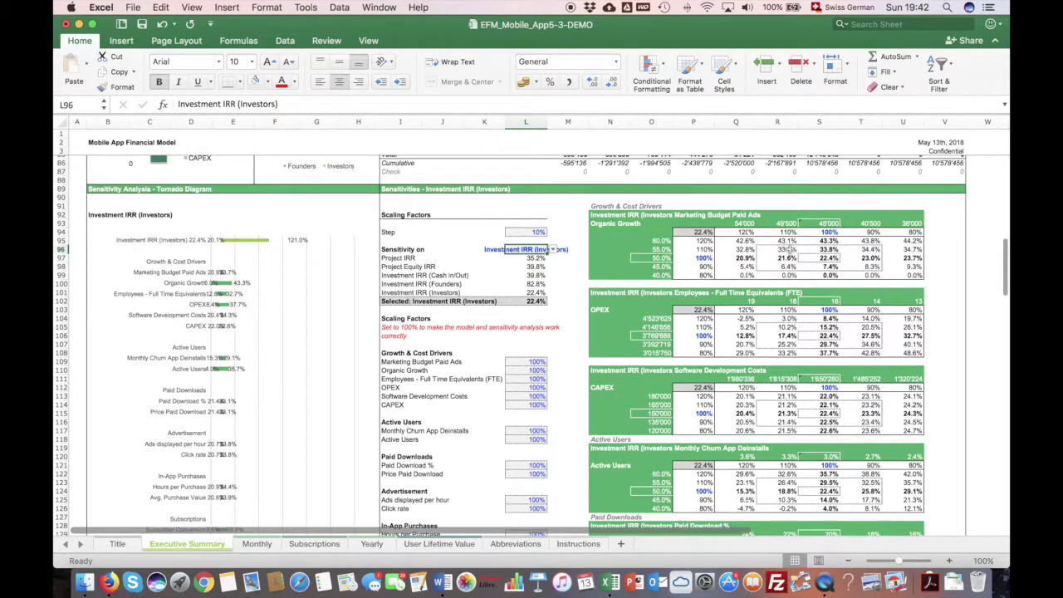
- Inspect the scaling percentages of the Marketing Budget Paid Ads table, the Step factor and the selected sensitivity metric
{"action": "scroll", "coordinate": [853, 260], "scroll_direction": "up", "scroll_amount": 1}
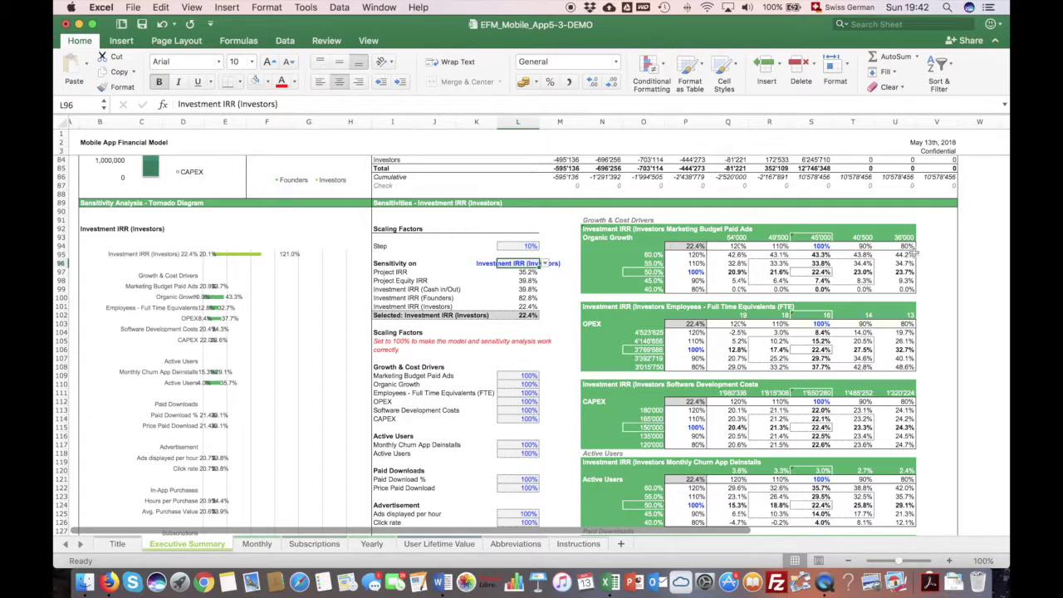
{"action": "left_click_drag", "start_coordinate": [909, 253], "coordinate": [918, 249]}
{"action": "left_click", "coordinate": [818, 247]}
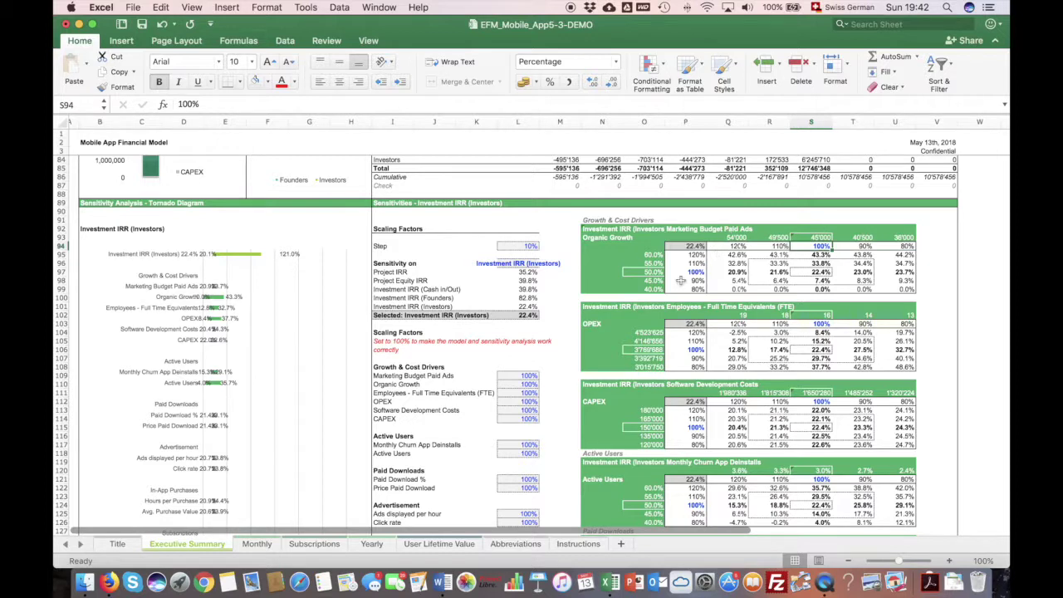
{"action": "left_click", "coordinate": [529, 245]}
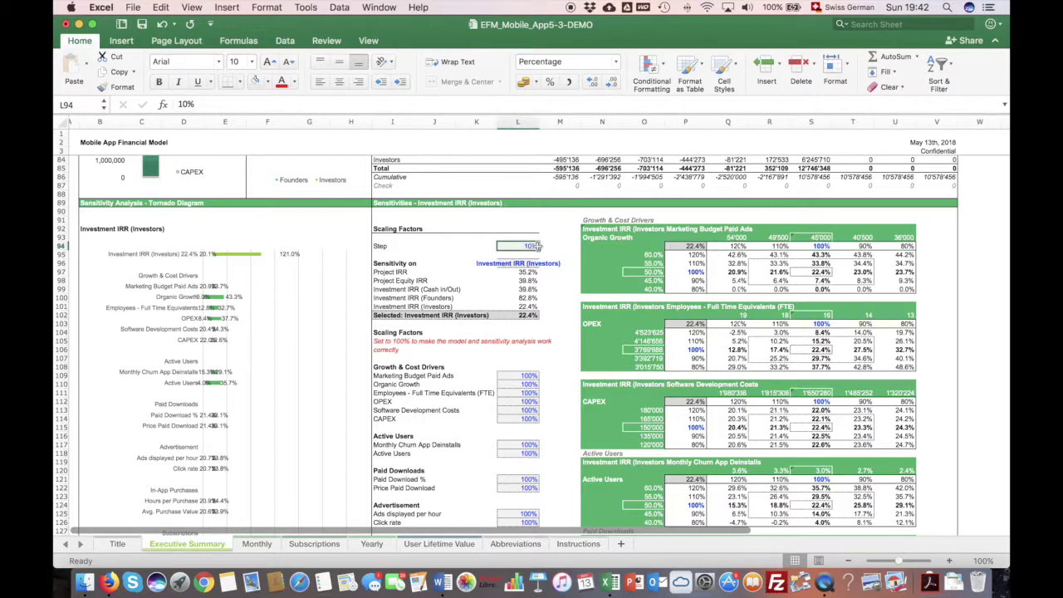
{"action": "left_click", "coordinate": [528, 264]}
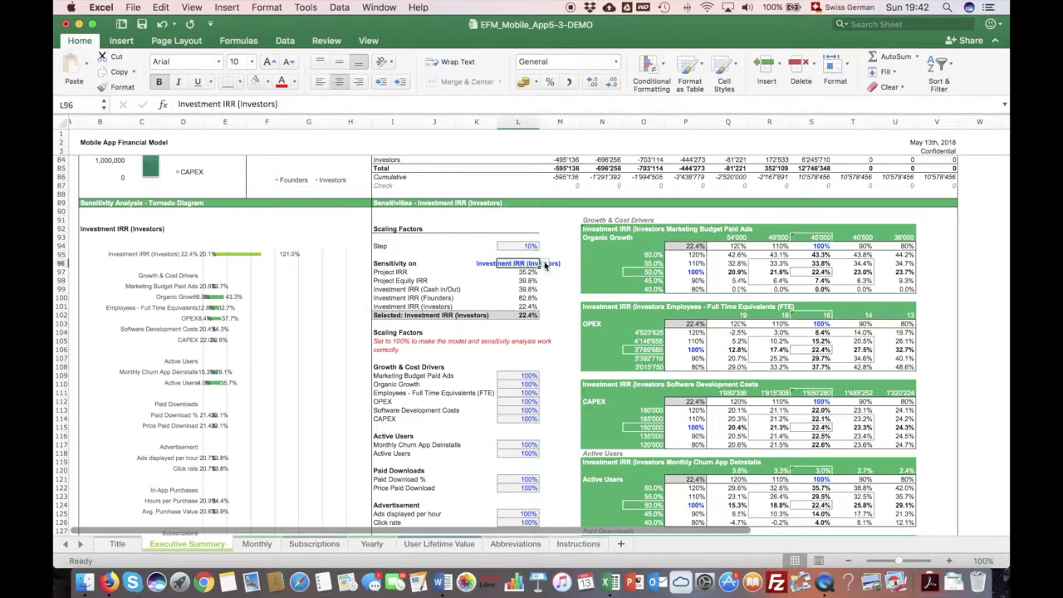
- Set the sensitivity analysis to run on Project IRR and review all drivers in the tornado diagram
{"action": "left_click", "coordinate": [545, 263]}
{"action": "left_click", "coordinate": [541, 276]}
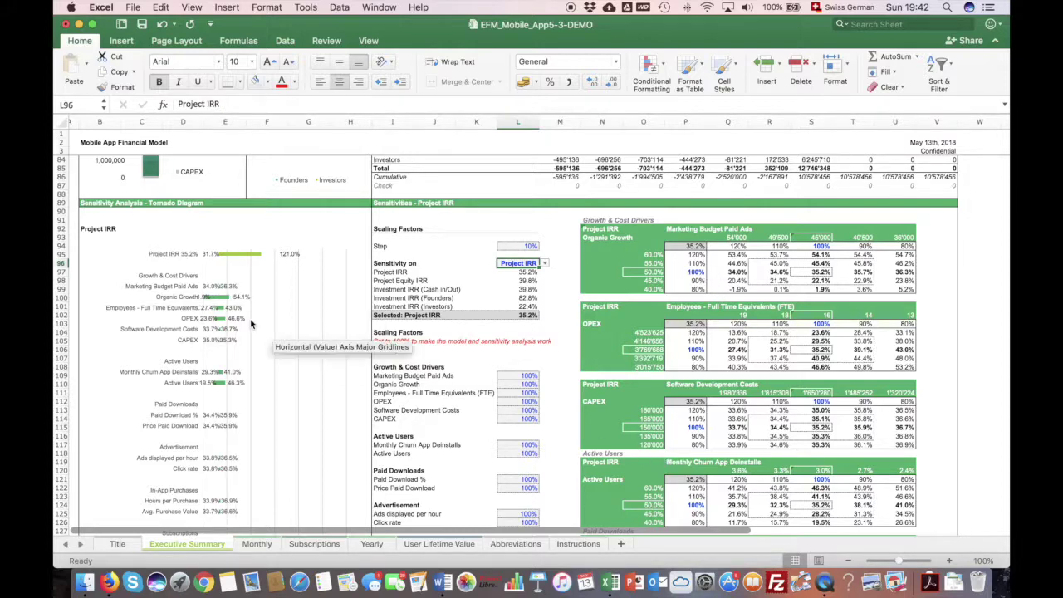
{"action": "scroll", "coordinate": [404, 384], "scroll_direction": "down", "scroll_amount": 5}
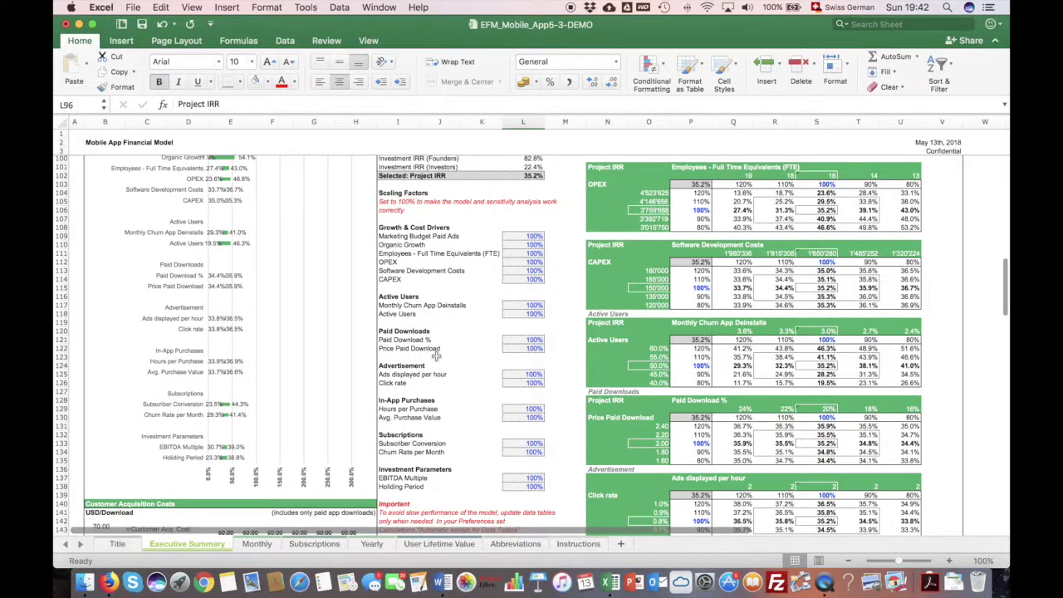
{"action": "scroll", "coordinate": [435, 355], "scroll_direction": "up", "scroll_amount": 3}
{"action": "scroll", "coordinate": [434, 355], "scroll_direction": "down", "scroll_amount": 2}
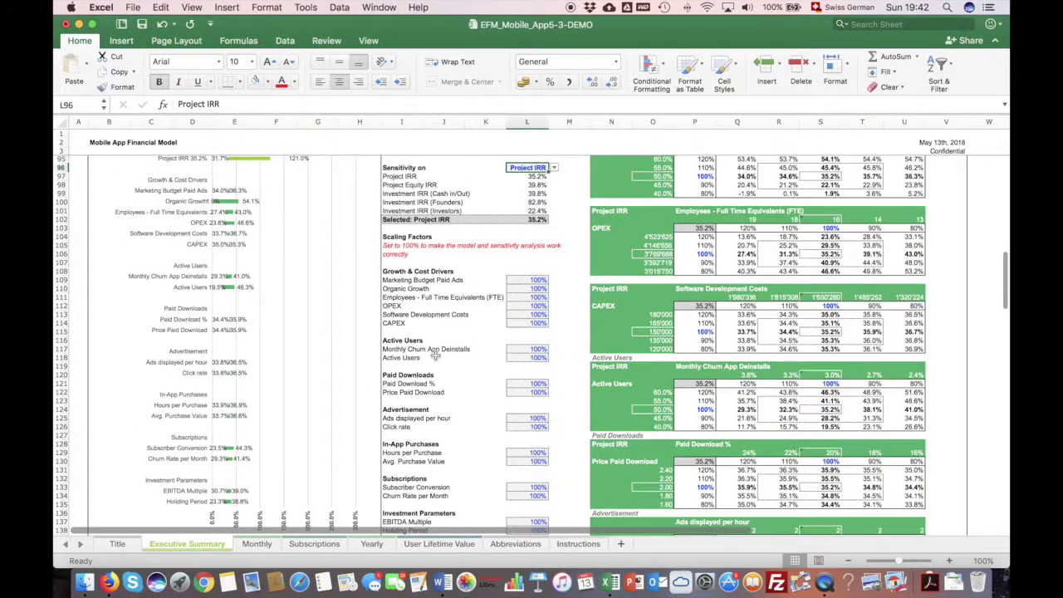
{"action": "scroll", "coordinate": [431, 357], "scroll_direction": "down", "scroll_amount": 1}
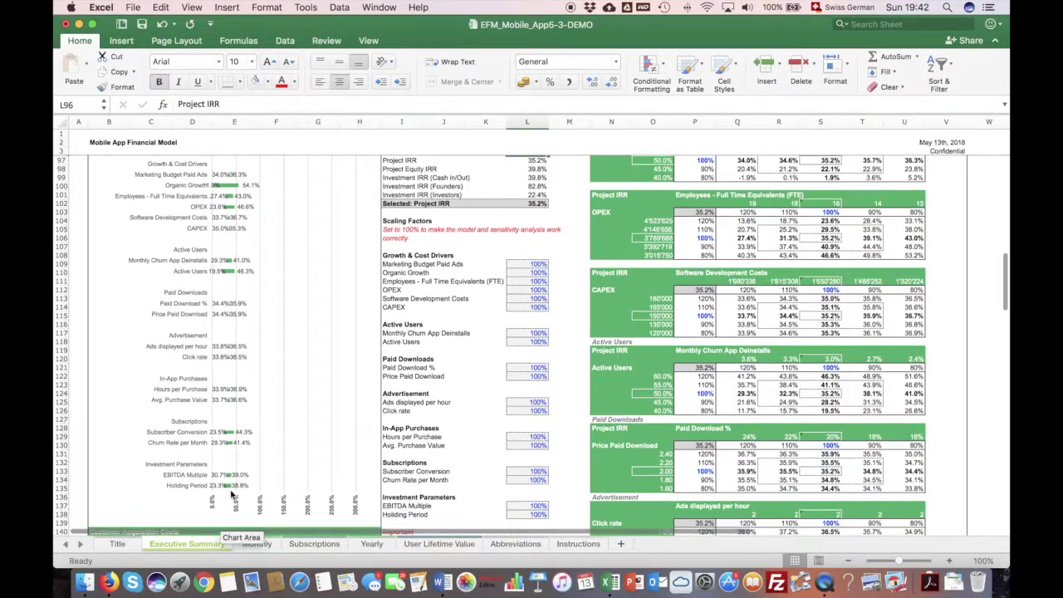
{"action": "scroll", "coordinate": [230, 218], "scroll_direction": "up", "scroll_amount": 4}
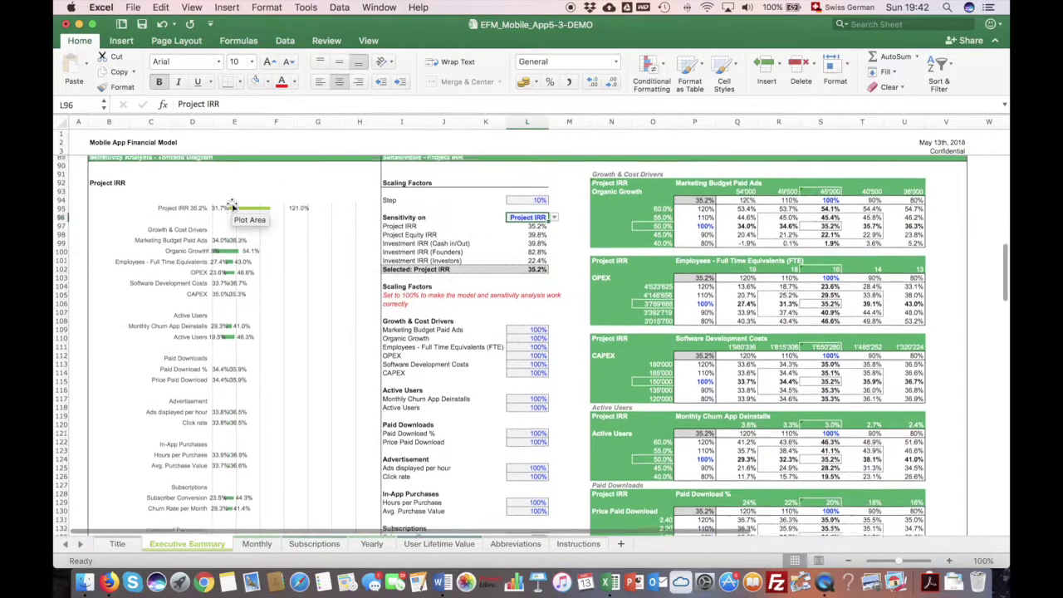
{"action": "mouse_move", "coordinate": [231, 277]}
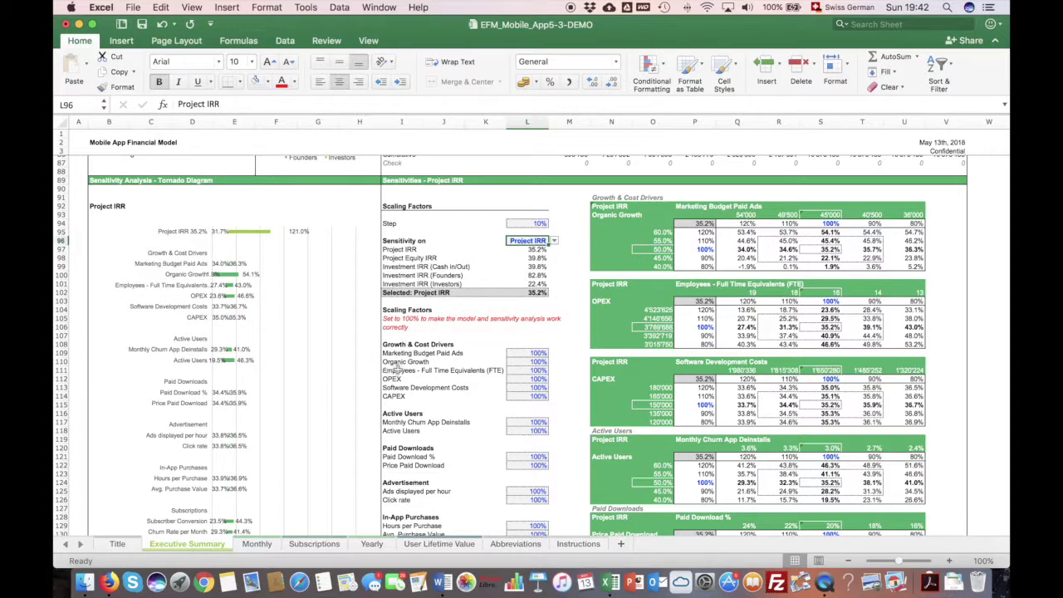
- Trace the precedents of the Organic Growth base value in O97 down to the New App Downloads assumptions
{"action": "left_click", "coordinate": [606, 216]}
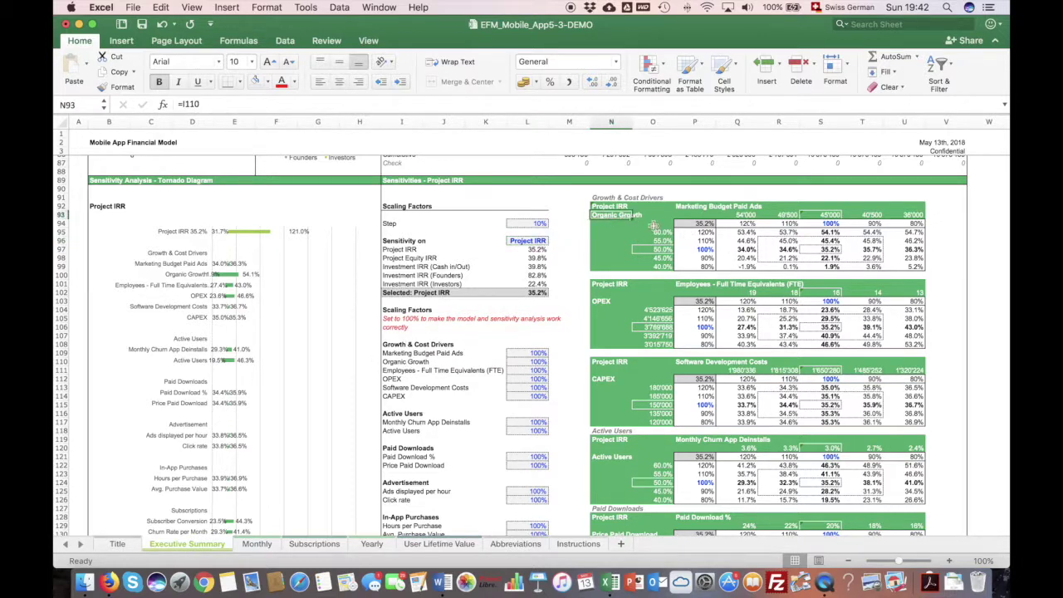
{"action": "left_click", "coordinate": [662, 249]}
{"action": "left_click", "coordinate": [662, 250]}
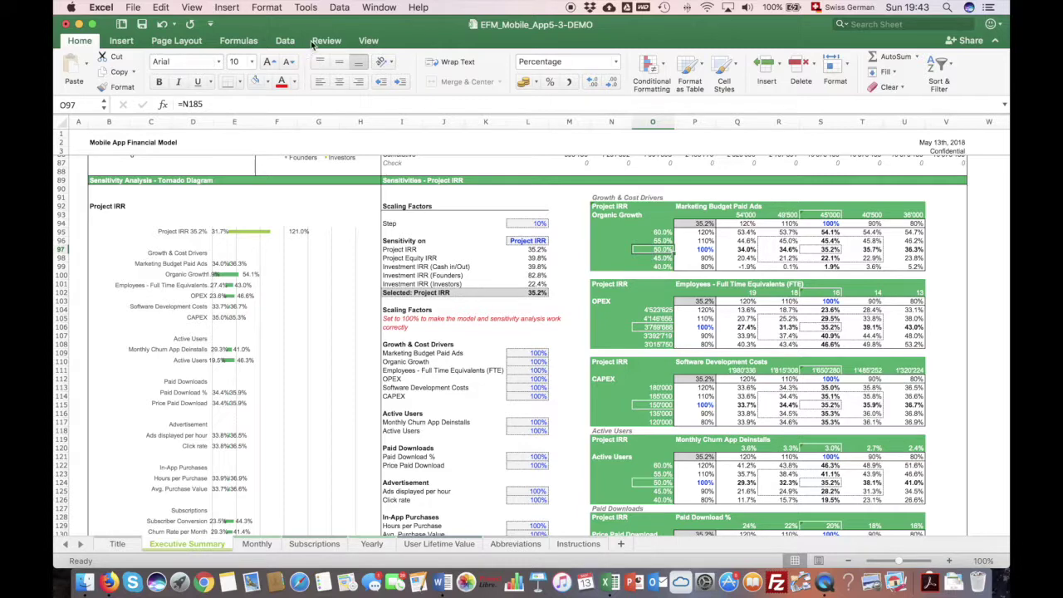
{"action": "left_click", "coordinate": [300, 6]}
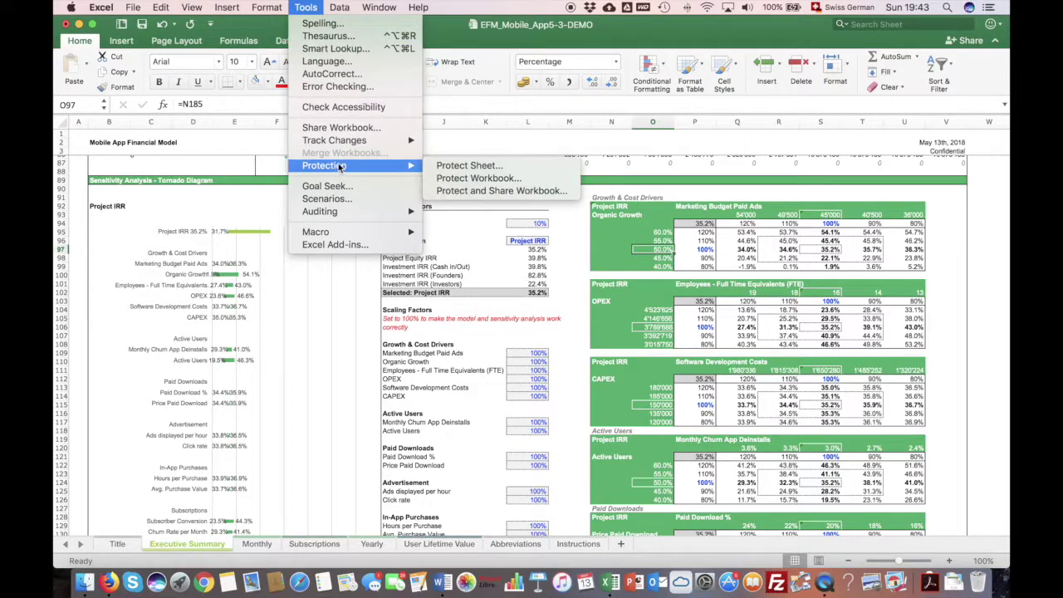
{"action": "mouse_move", "coordinate": [323, 213]}
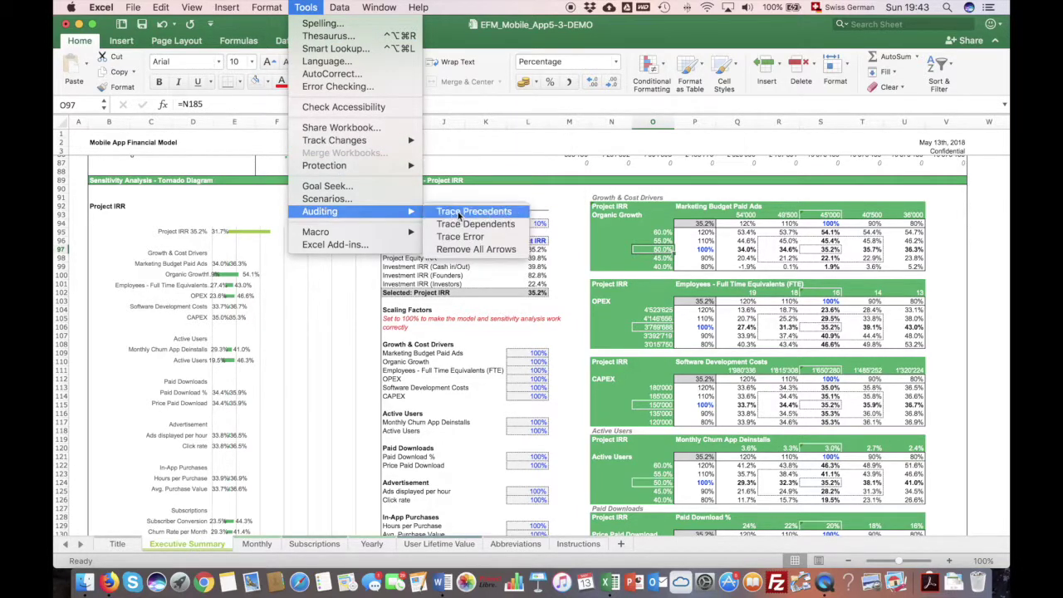
{"action": "left_click", "coordinate": [458, 213]}
{"action": "scroll", "coordinate": [572, 353], "scroll_direction": "down", "scroll_amount": 15}
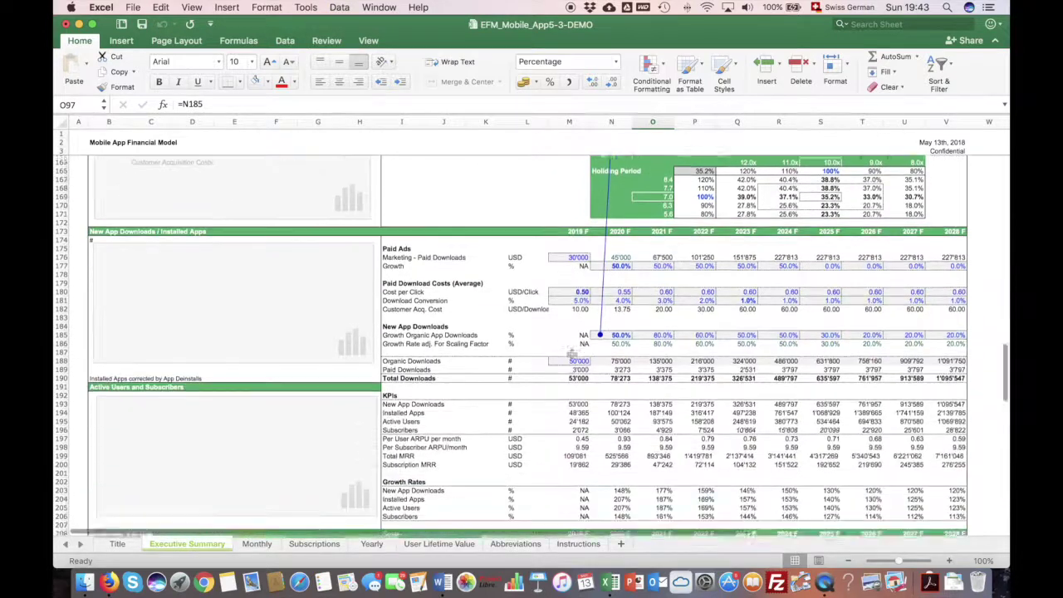
{"action": "scroll", "coordinate": [571, 353], "scroll_direction": "down", "scroll_amount": 1}
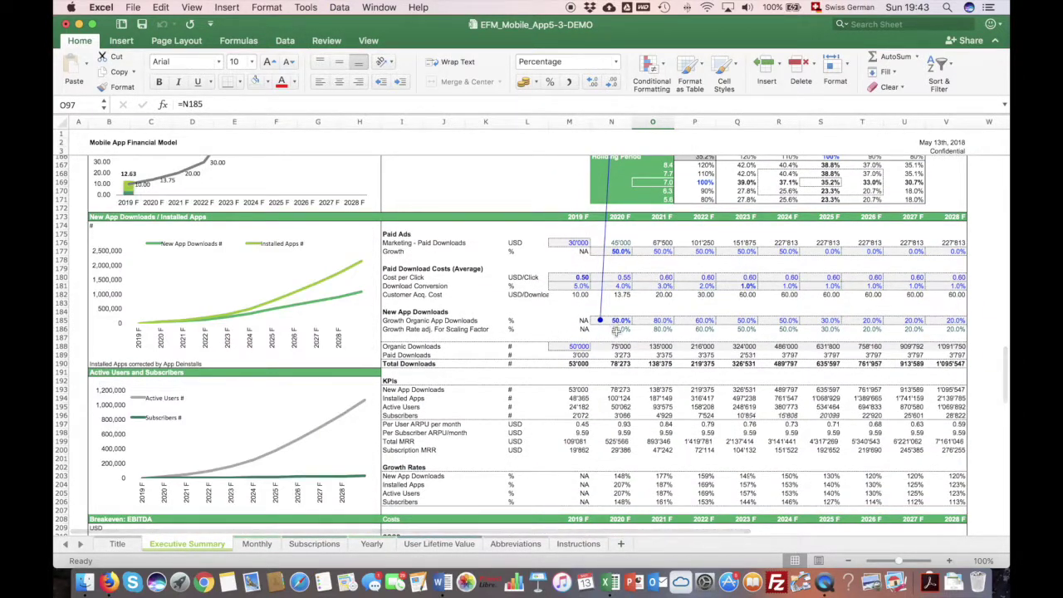
- Examine the Growth Organic App Downloads rates for 2020 to 2028 and the formula of the 2020 growth rate adjusted for the scaling factor
{"action": "left_click_drag", "start_coordinate": [618, 320], "coordinate": [951, 321]}
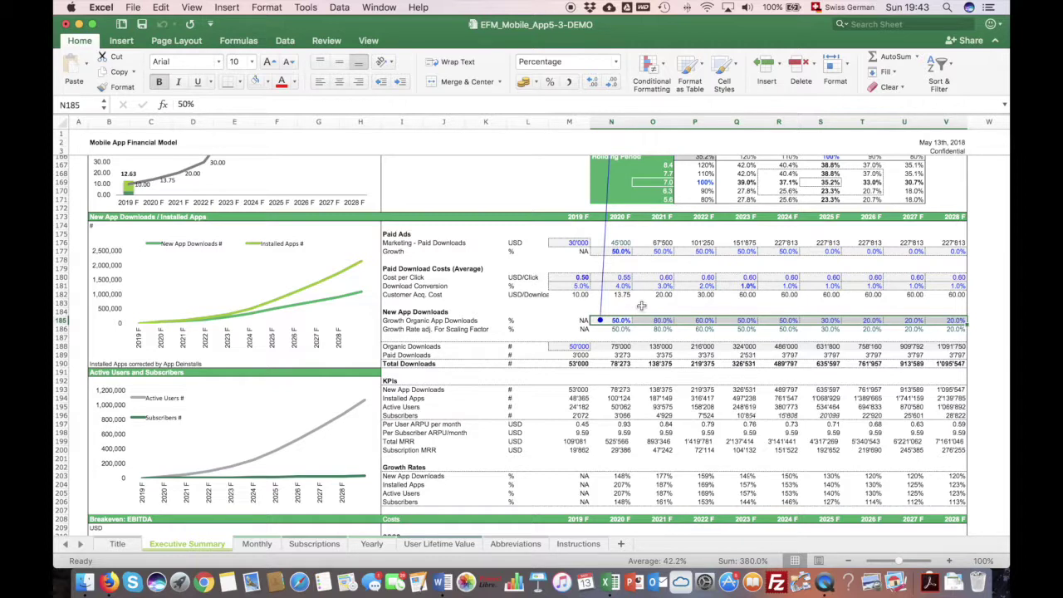
{"action": "left_click", "coordinate": [602, 331]}
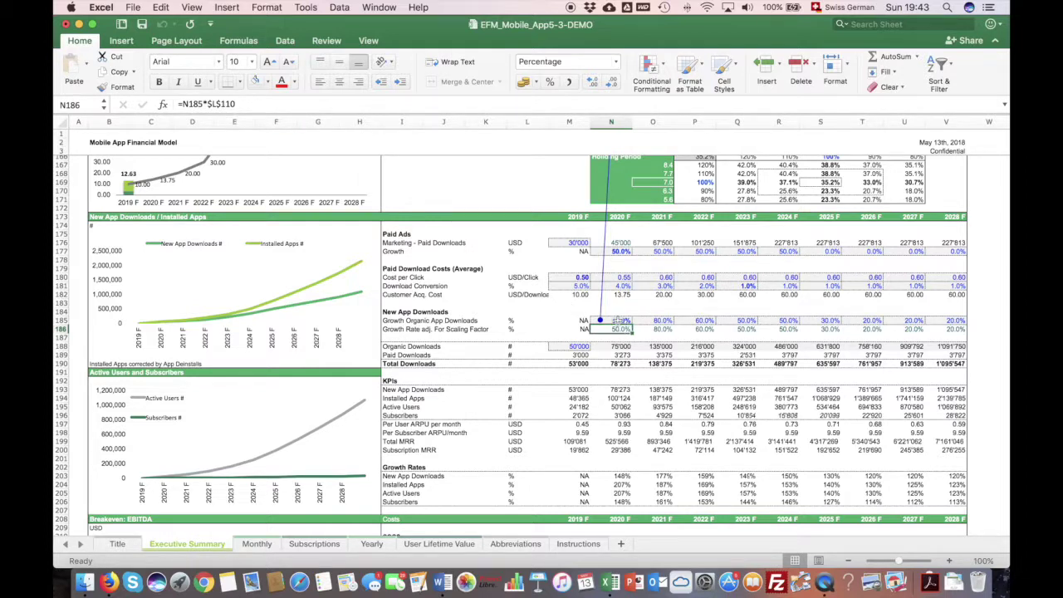
- Inspect the row scaling percentages of the OPEX and Organic Growth sensitivity tables and the formulas behind the scaled Organic Growth values
{"action": "scroll", "coordinate": [656, 255], "scroll_direction": "up", "scroll_amount": 20}
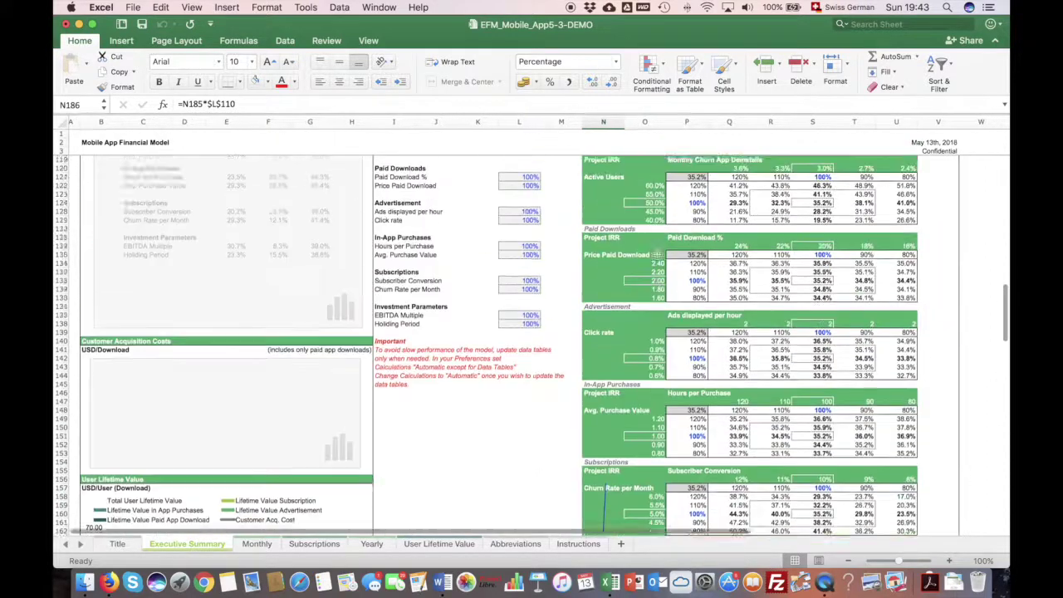
{"action": "left_click", "coordinate": [698, 212]}
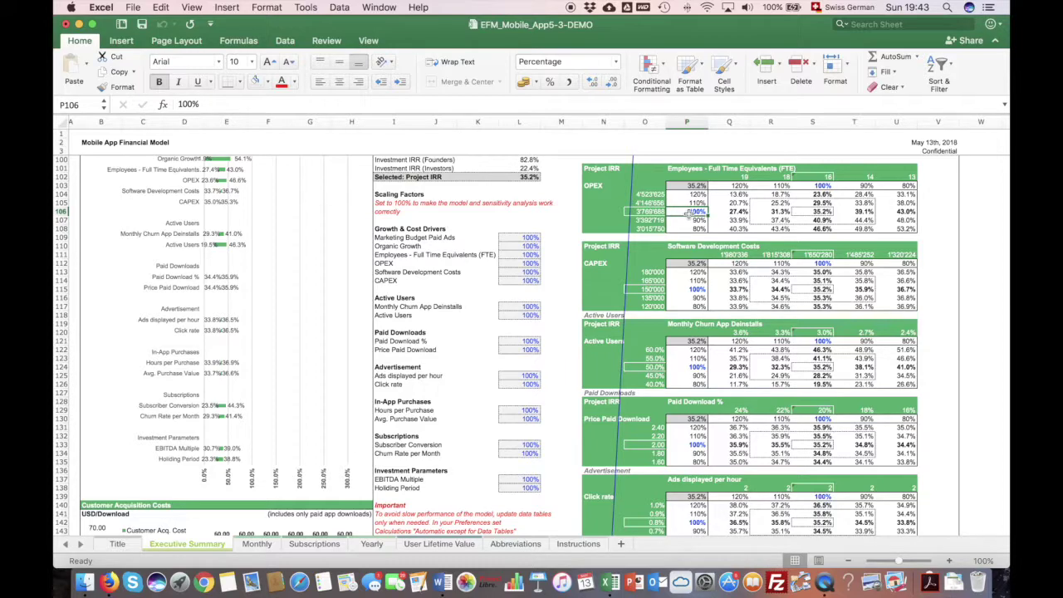
{"action": "left_click", "coordinate": [690, 194]}
{"action": "left_click", "coordinate": [694, 229]}
{"action": "scroll", "coordinate": [694, 231], "scroll_direction": "up", "scroll_amount": 10}
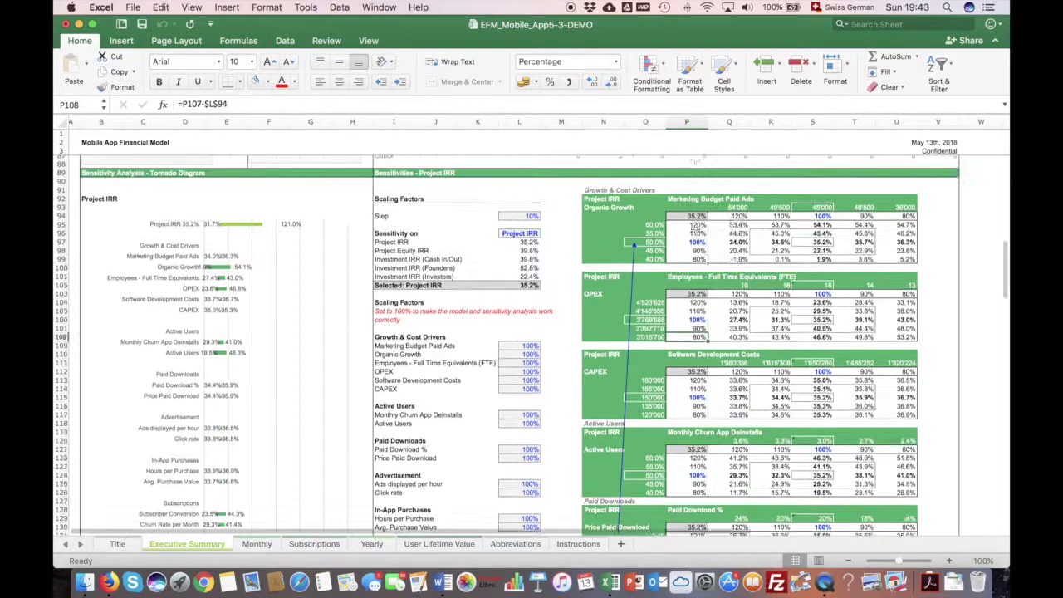
{"action": "scroll", "coordinate": [694, 249], "scroll_direction": "down", "scroll_amount": 5}
{"action": "left_click", "coordinate": [694, 314]}
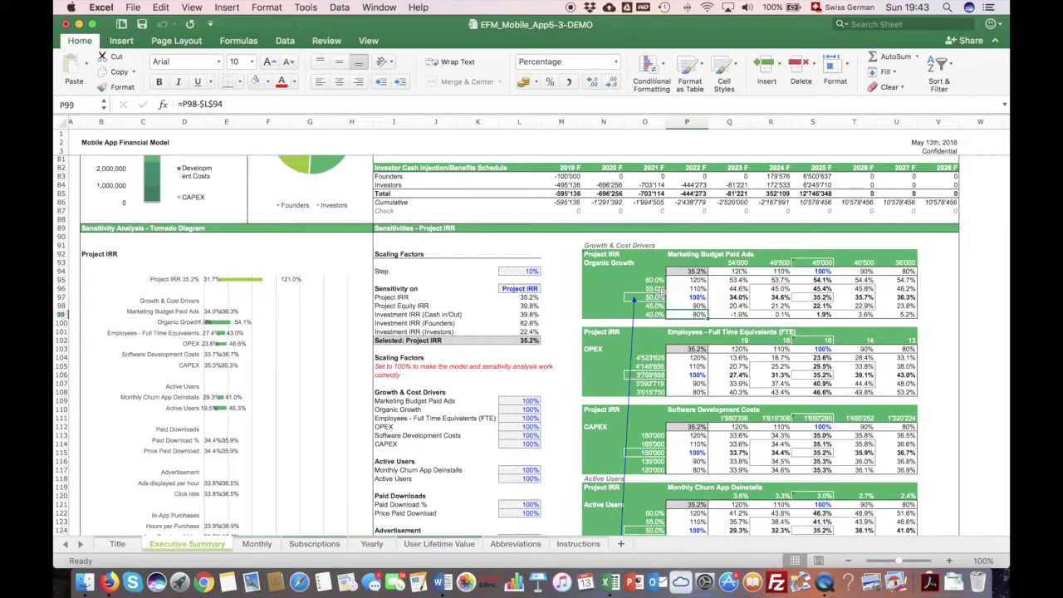
{"action": "left_click", "coordinate": [656, 313]}
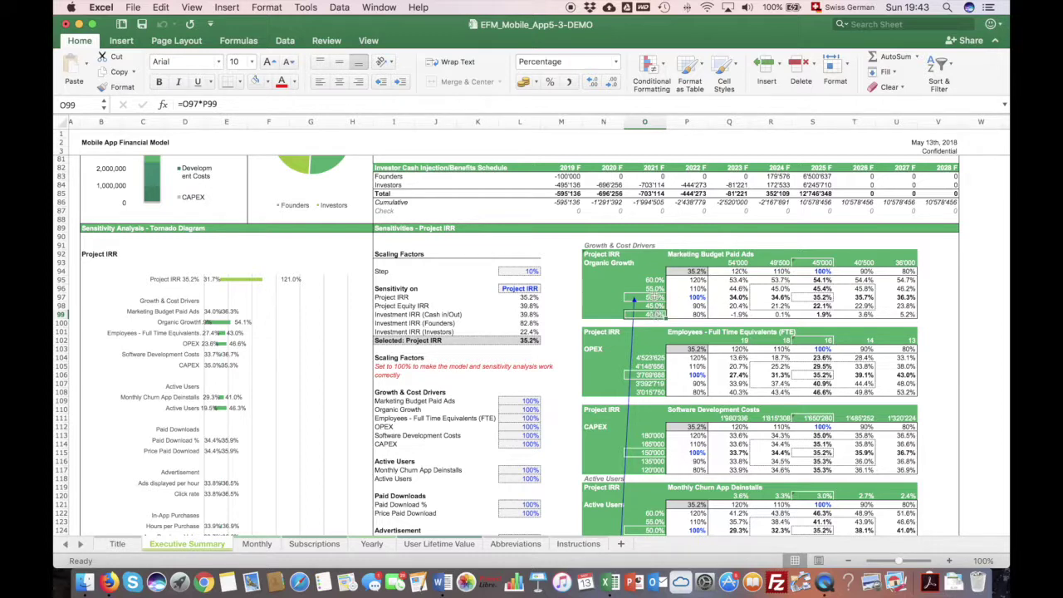
{"action": "left_click", "coordinate": [654, 279]}
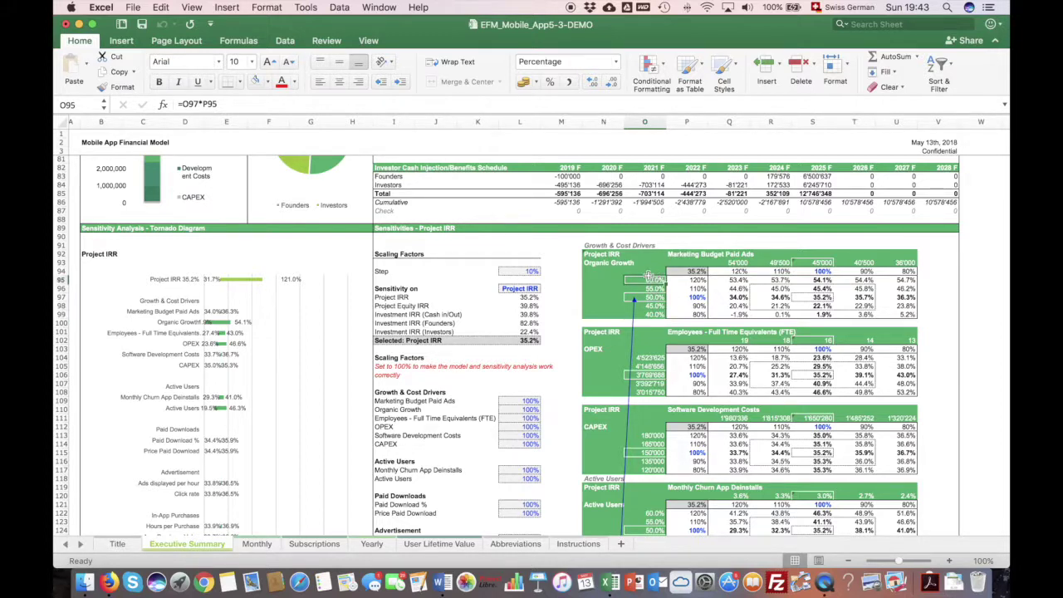
- Compare the Project IRR results for 100%, 110% and 120% Organic Growth at the 100% Marketing Budget Paid Ads level
{"action": "left_click", "coordinate": [818, 297]}
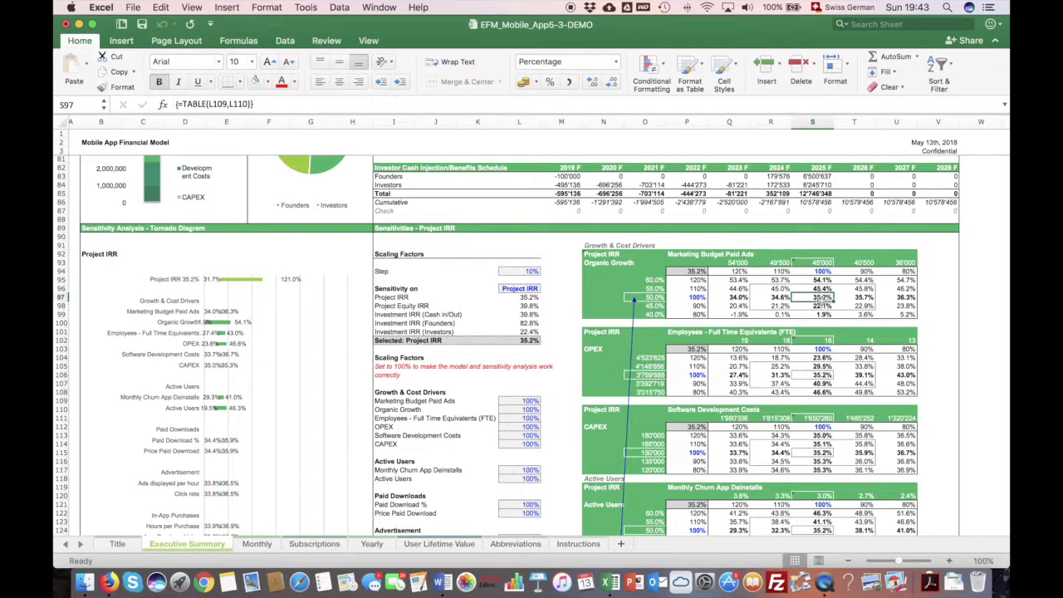
{"action": "left_click", "coordinate": [820, 288]}
{"action": "left_click", "coordinate": [820, 279]}
{"action": "left_click", "coordinate": [823, 298]}
- Set the Organic Growth scaling factor to 120% and check the selected Project IRR
{"action": "left_click", "coordinate": [518, 407]}
{"action": "type", "text": "120"}
{"action": "key", "text": "Return"}
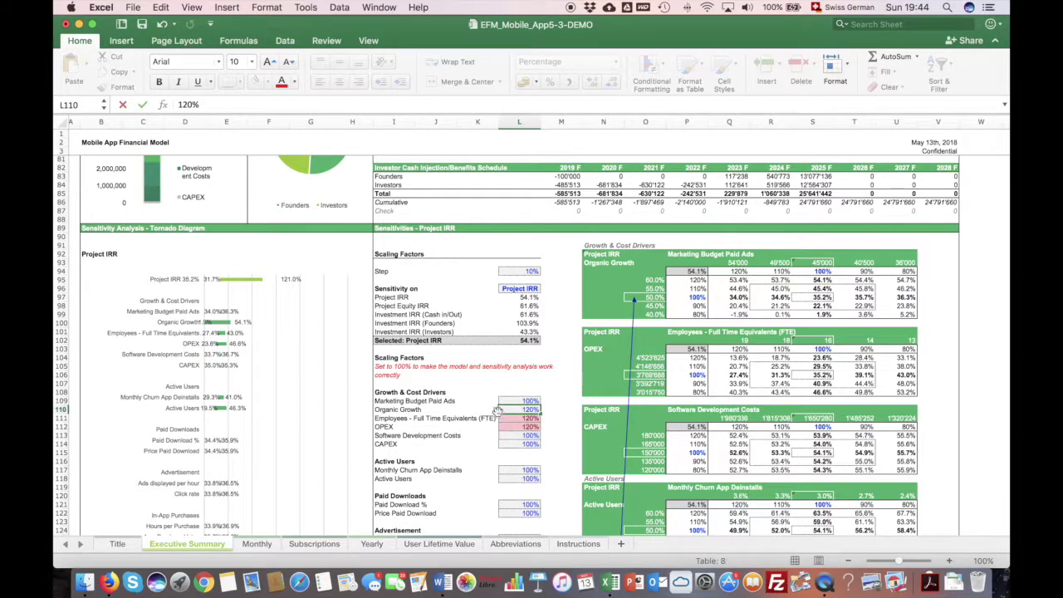
{"action": "key", "text": "Return"}
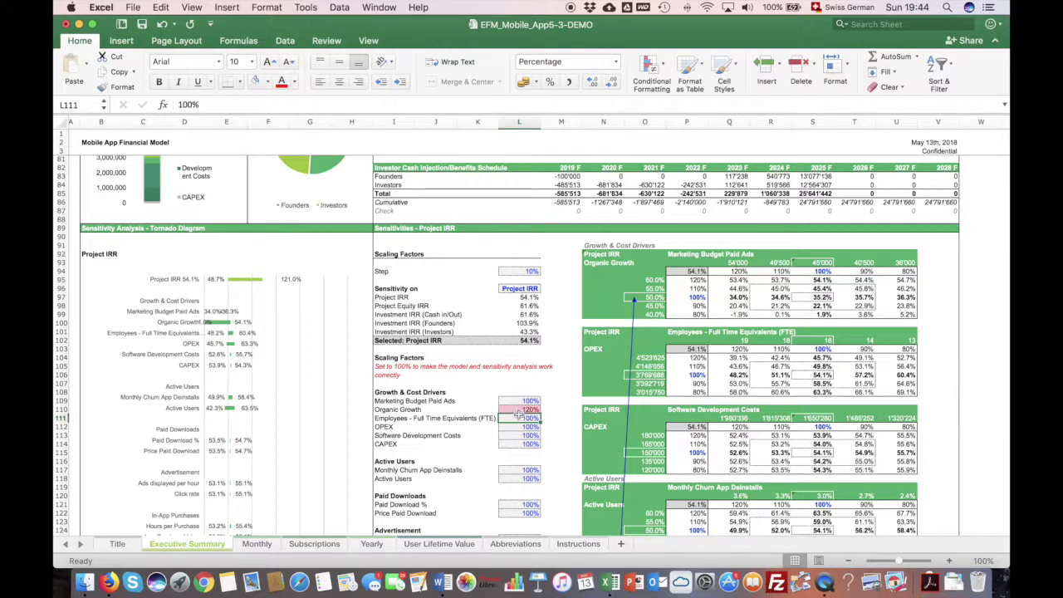
{"action": "left_click", "coordinate": [526, 341]}
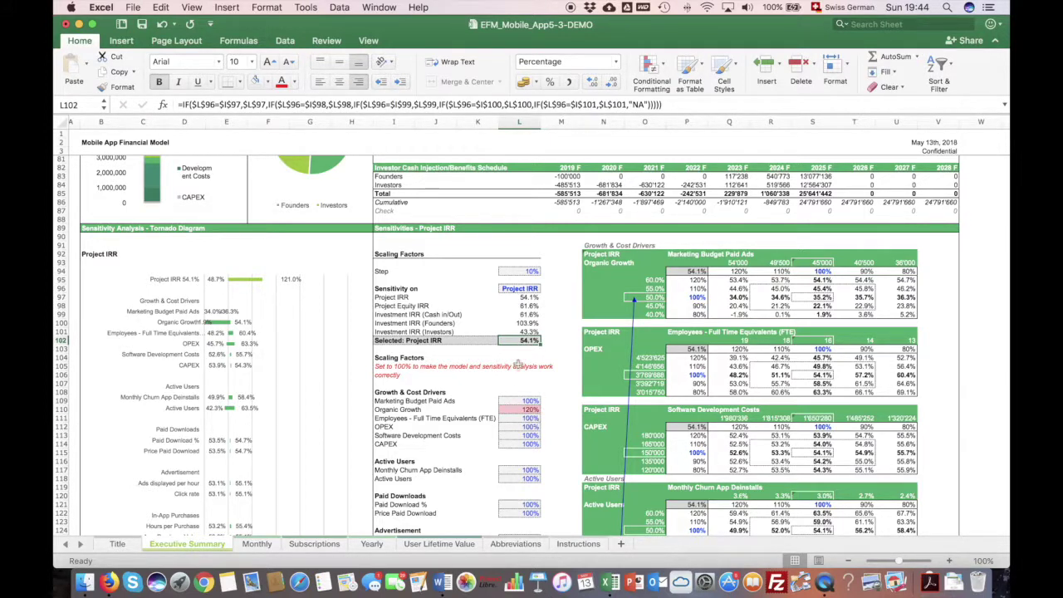
- Set the Organic Growth scaling factor back to 100% and recheck the selected Project IRR
{"action": "left_click", "coordinate": [524, 410]}
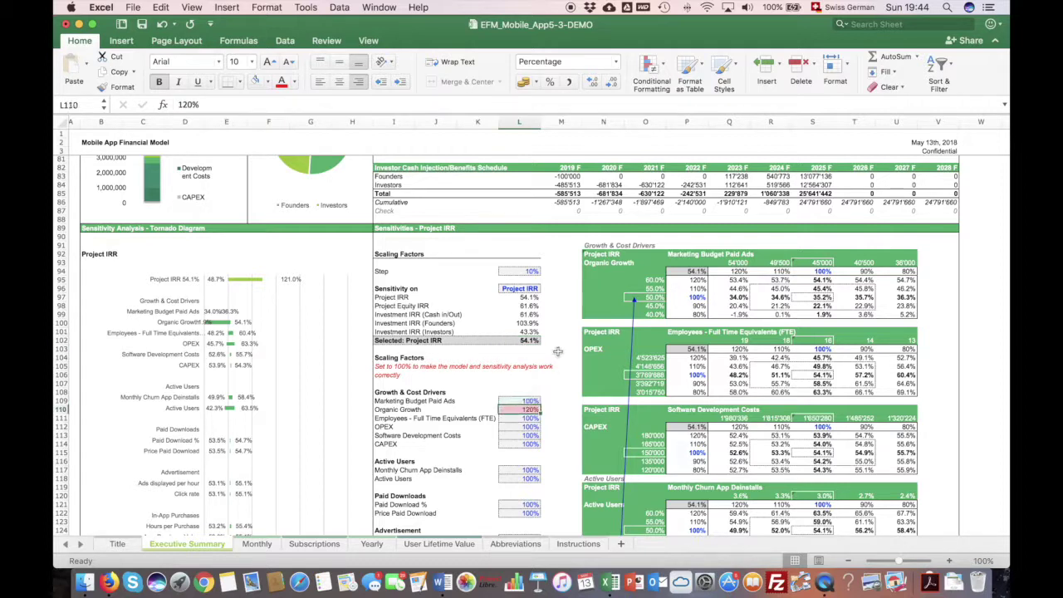
{"action": "type", "text": "10"}
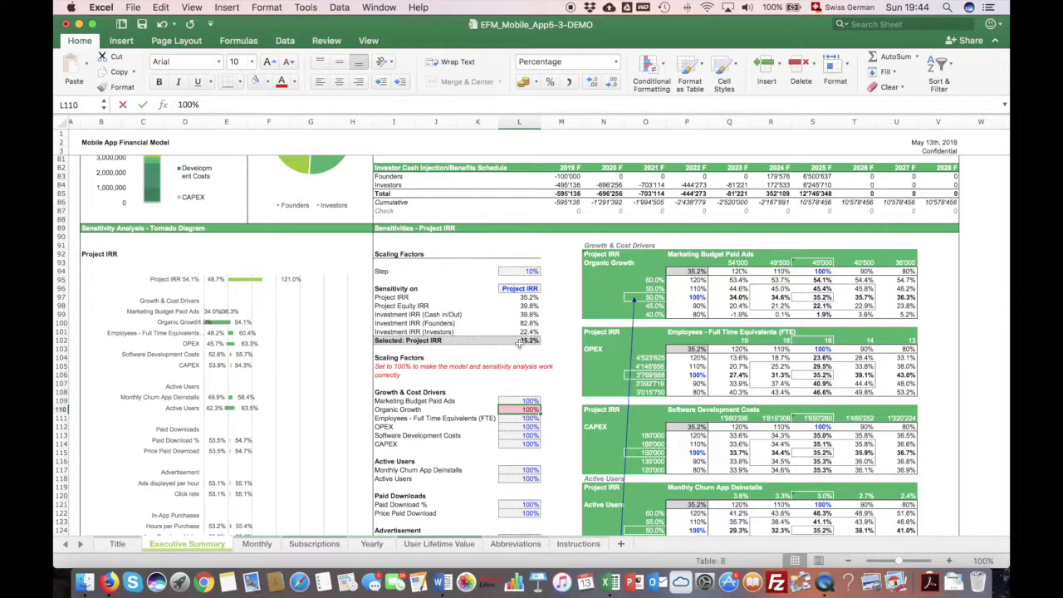
{"action": "left_click", "coordinate": [521, 341]}
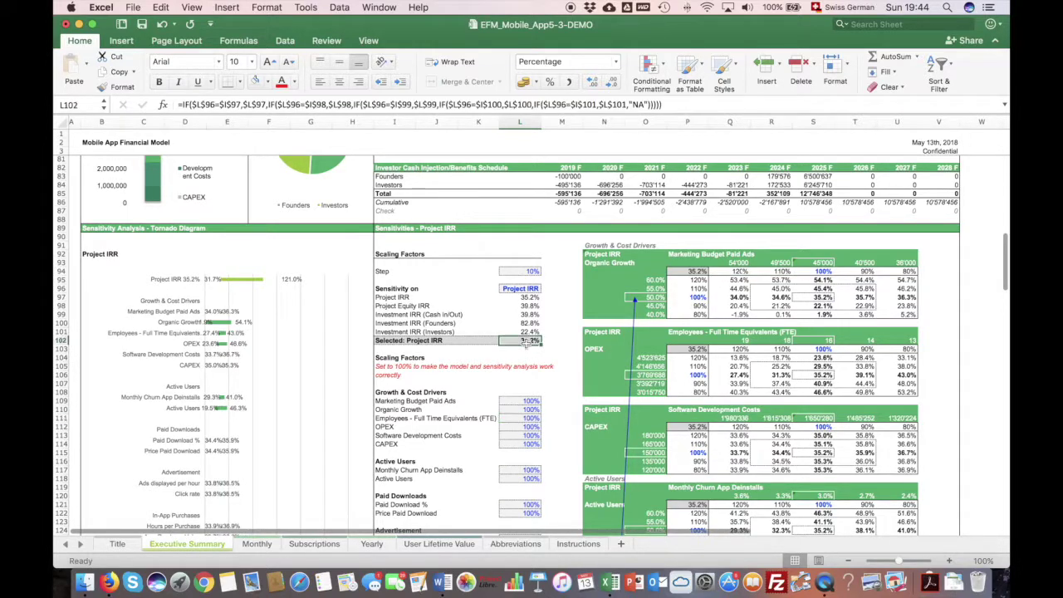
- Remove all tracing arrows from the Executive Summary sheet
{"action": "scroll", "coordinate": [776, 401], "scroll_direction": "down", "scroll_amount": 2}
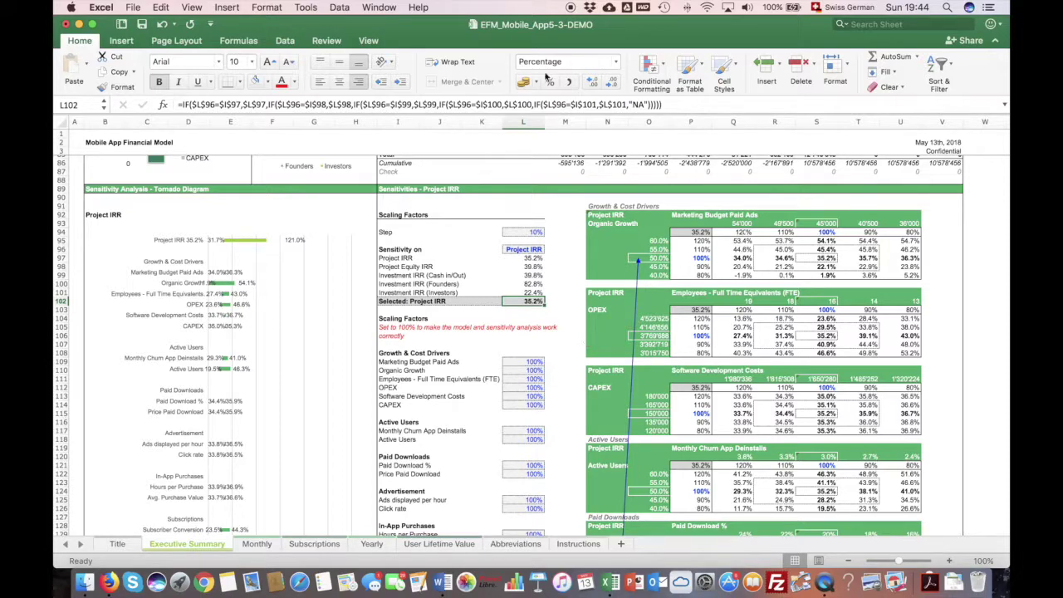
{"action": "scroll", "coordinate": [596, 415], "scroll_direction": "down", "scroll_amount": 10}
{"action": "scroll", "coordinate": [596, 417], "scroll_direction": "up", "scroll_amount": 10}
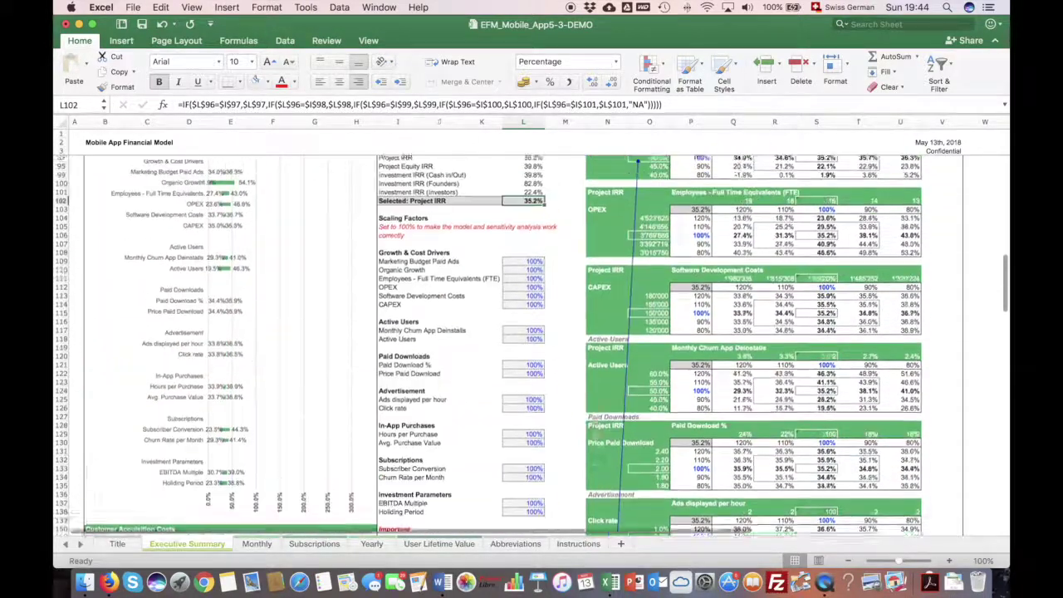
{"action": "left_click", "coordinate": [307, 7]}
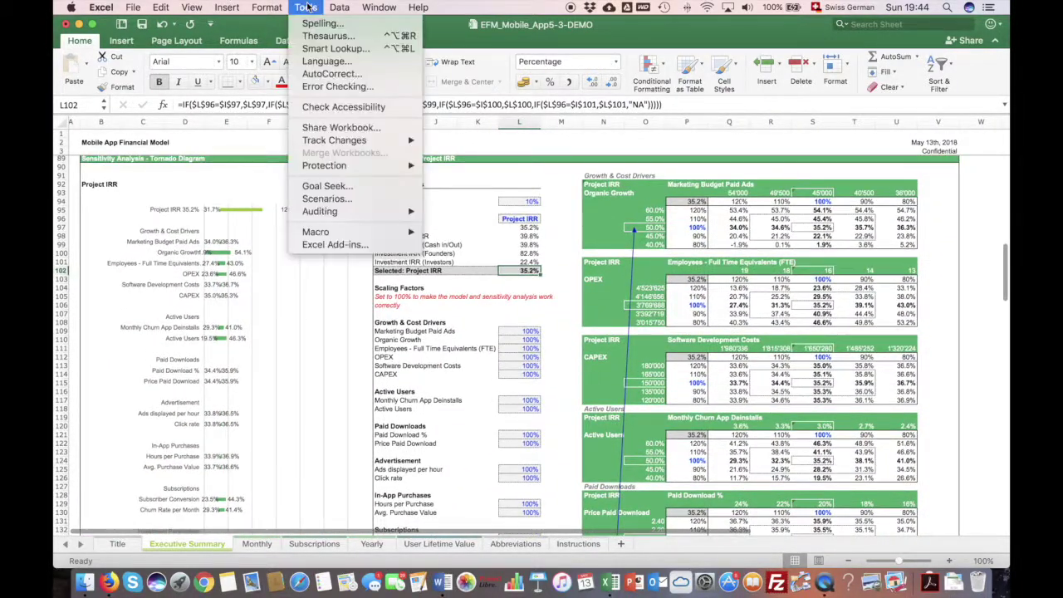
{"action": "mouse_move", "coordinate": [357, 212]}
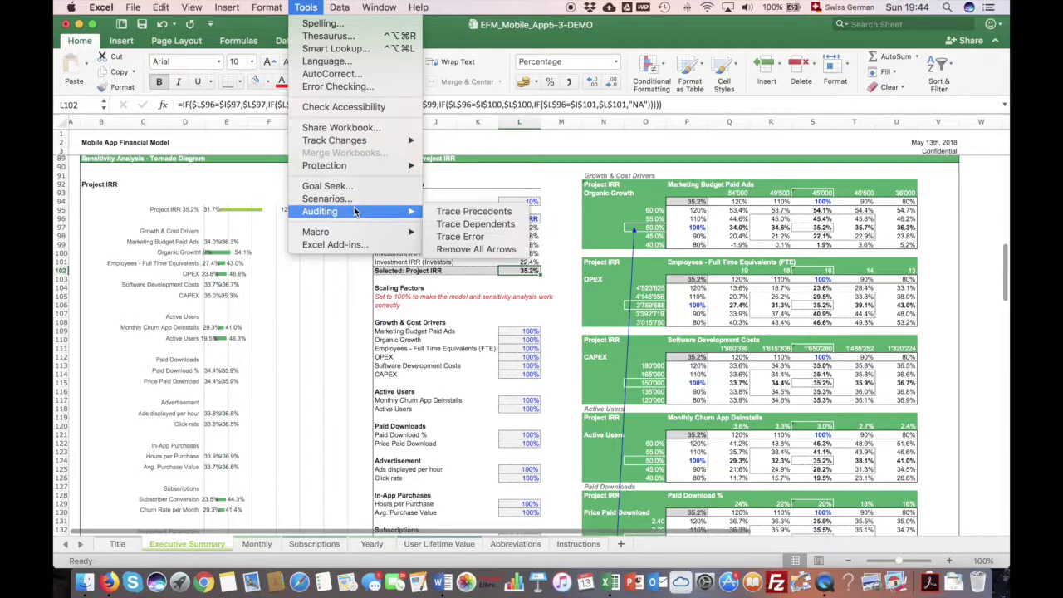
{"action": "left_click", "coordinate": [477, 250]}
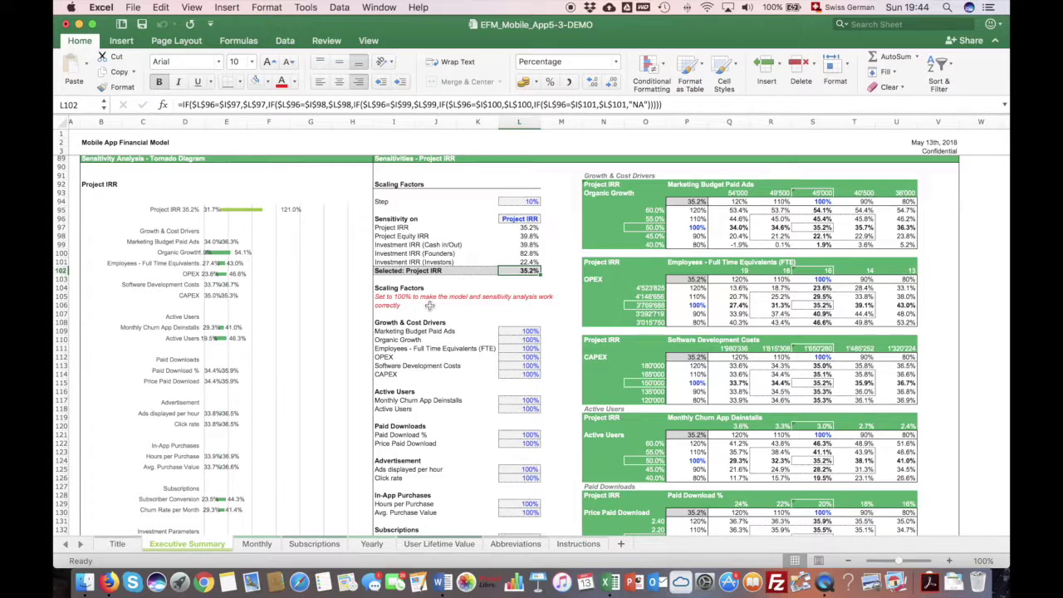
- Review the list of scaling factors and return to the Project Feasibility Analysis section
{"action": "scroll", "coordinate": [429, 305], "scroll_direction": "down", "scroll_amount": 4}
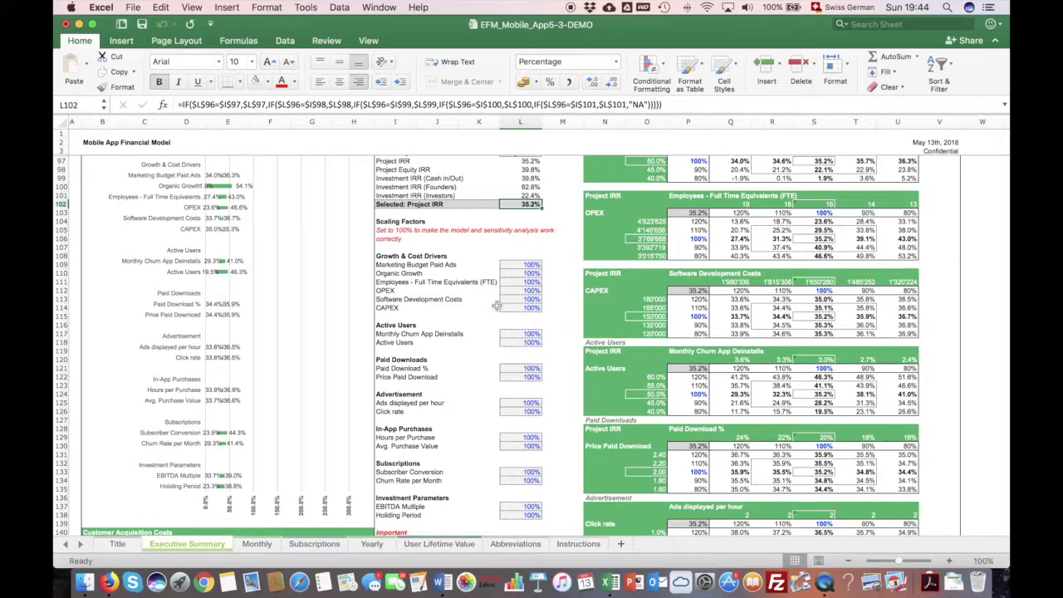
{"action": "scroll", "coordinate": [731, 241], "scroll_direction": "up", "scroll_amount": 15}
{"action": "scroll", "coordinate": [727, 242], "scroll_direction": "up", "scroll_amount": 3}
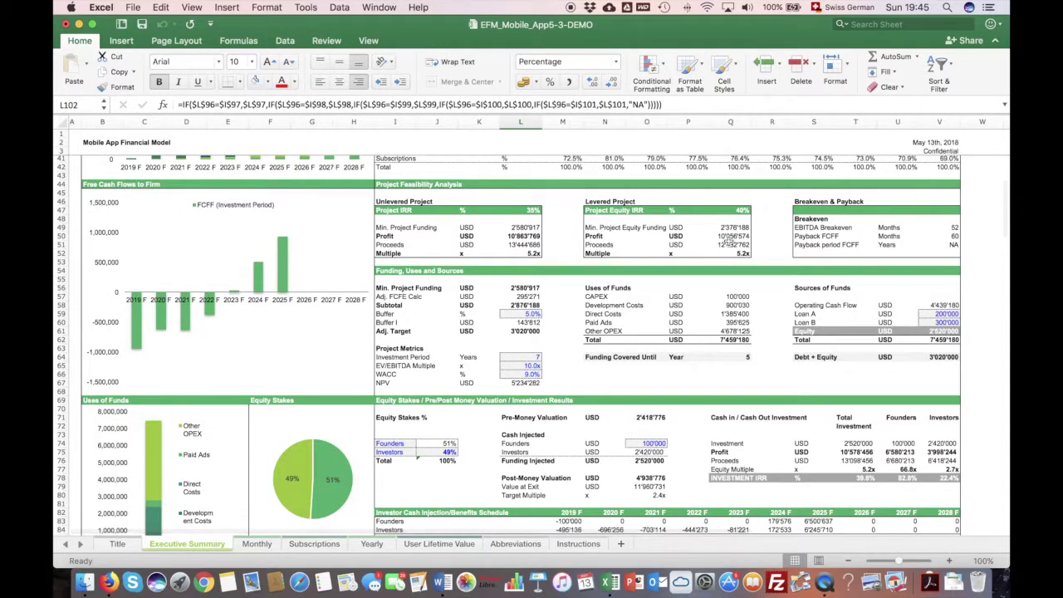